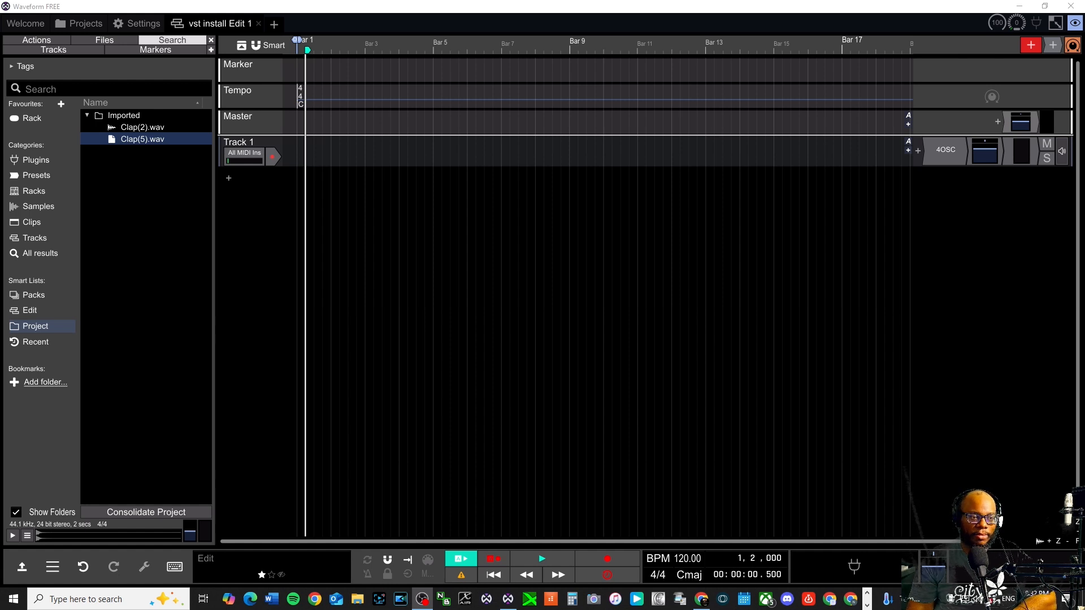
Step: Switch to Chrome and view the Cymatics Free Downloads page from its beginning
key("alt+Tab")
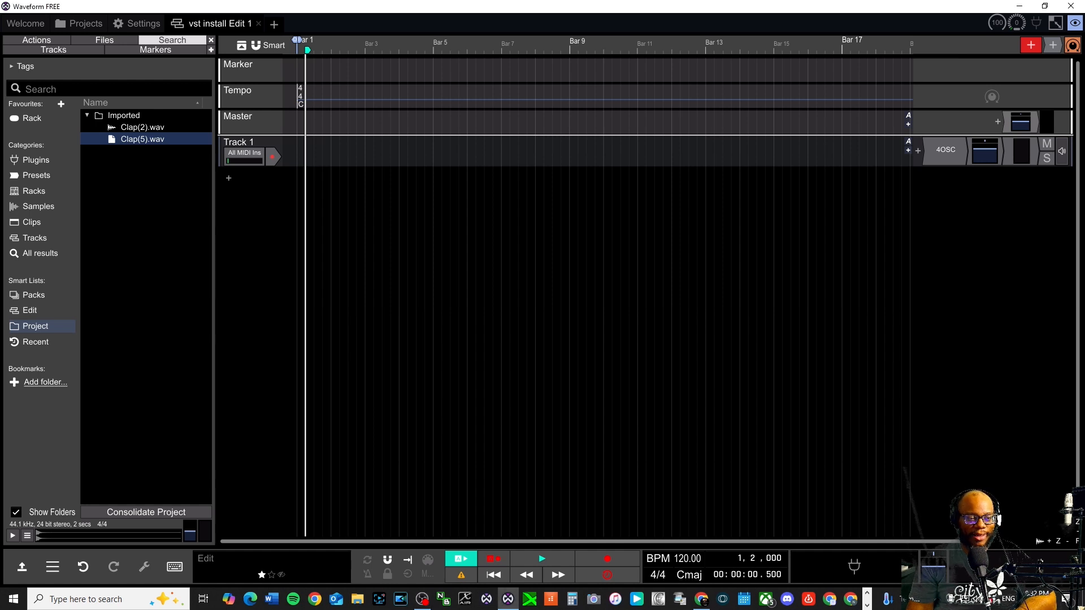
left_click(701, 600)
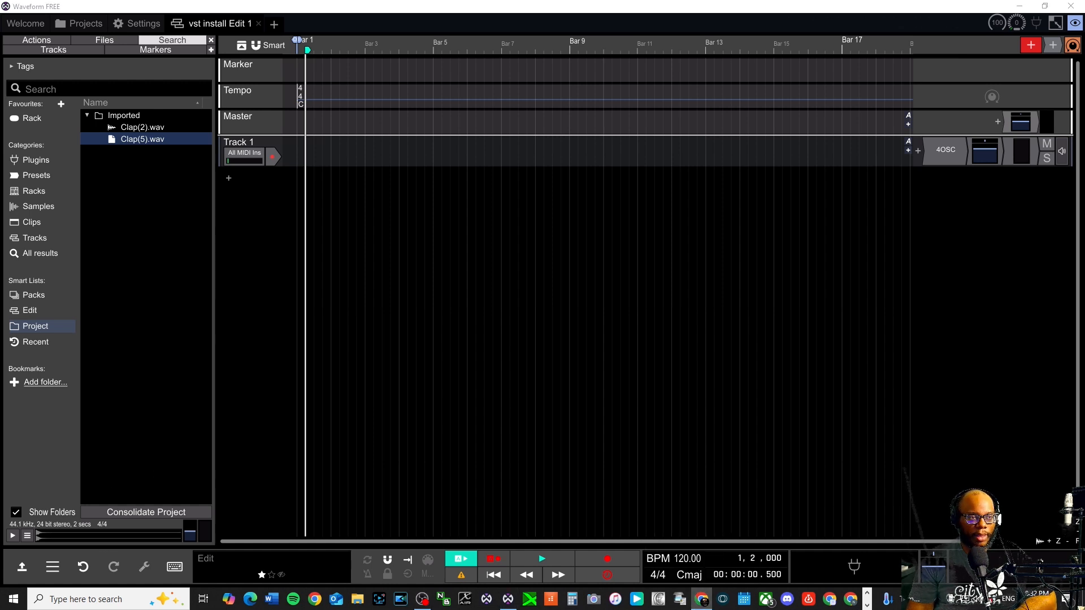
left_click_drag(2, 170, 544, 2)
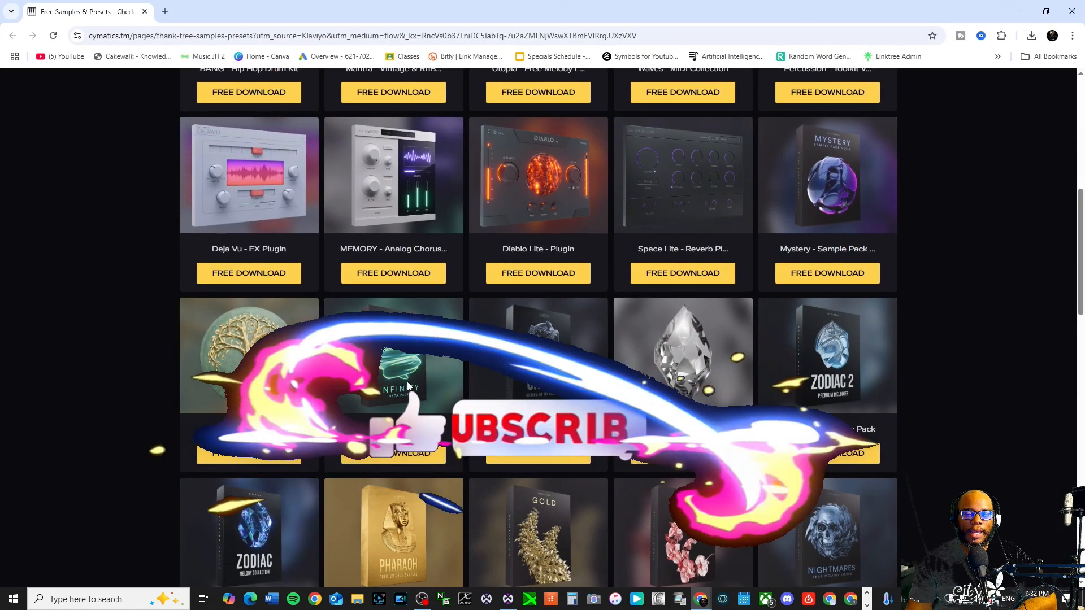
scroll(364, 396, "up", 2)
scroll(364, 395, "up", 5)
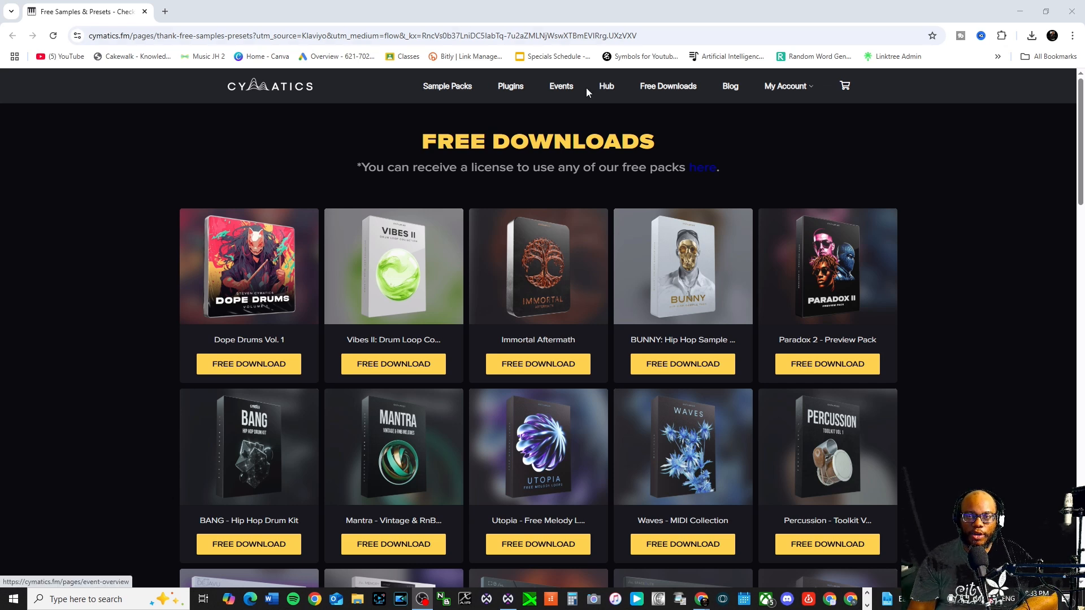
Step: Look through the Freebies category of the Cymatics sample pack store, and open the site's Free Downloads page
left_click(437, 88)
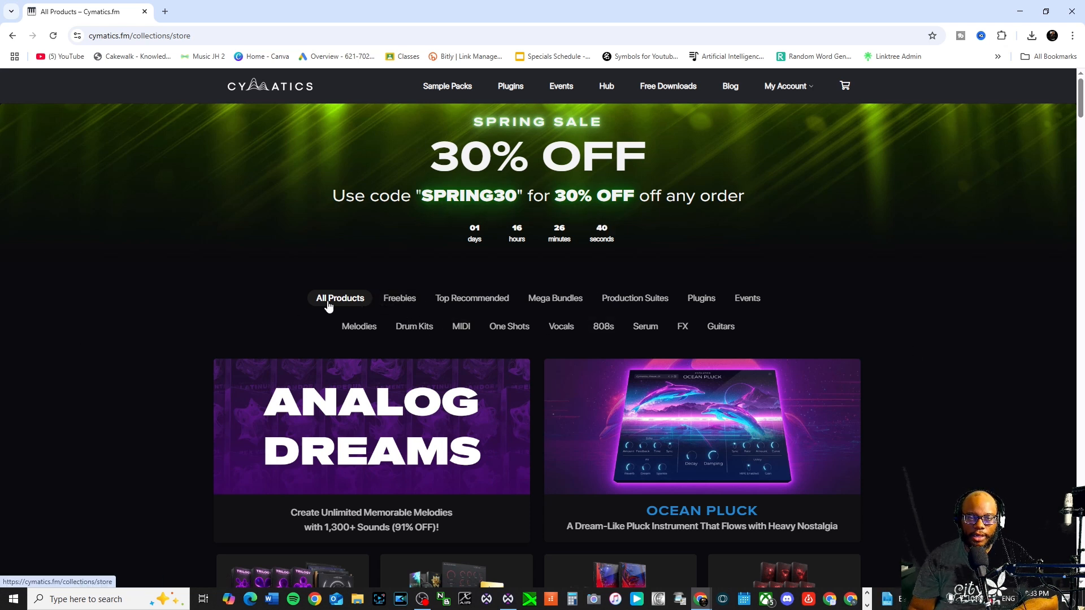
left_click(395, 299)
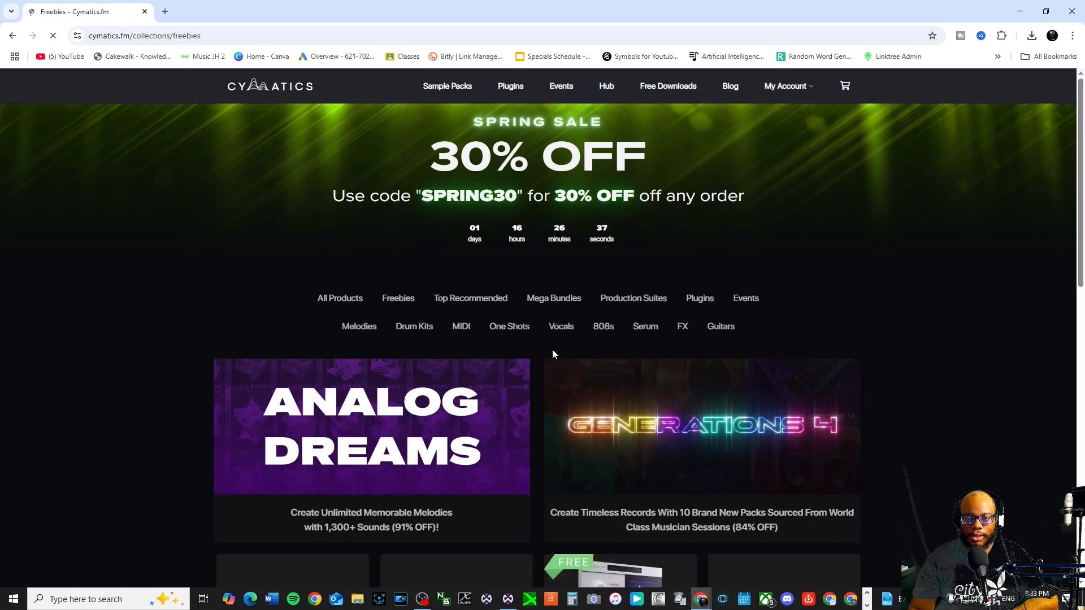
scroll(537, 339, "down", 4)
scroll(532, 335, "down", 4)
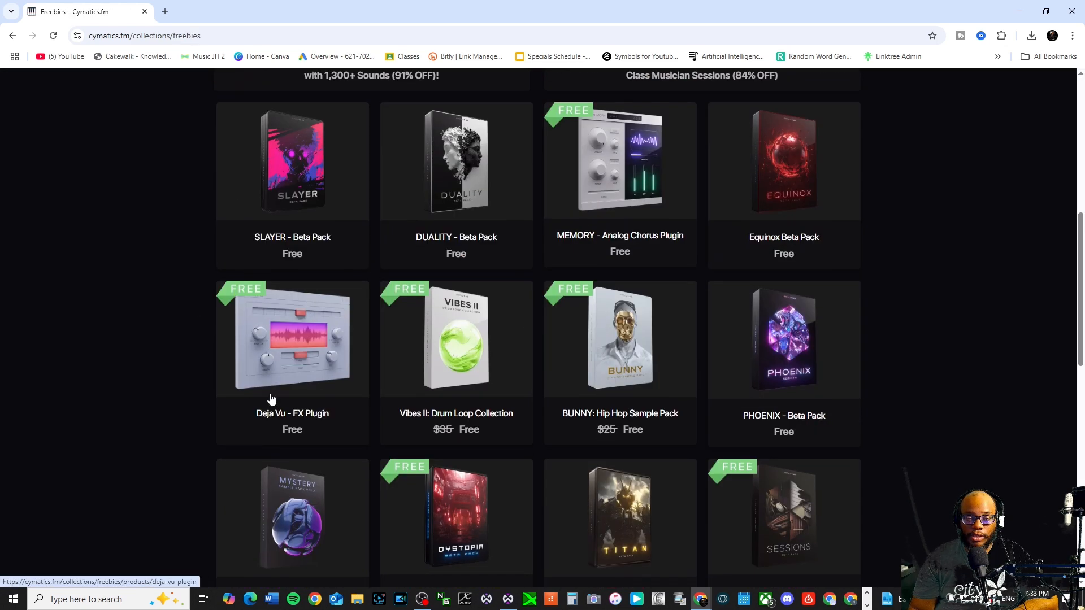
scroll(232, 249, "up", 3)
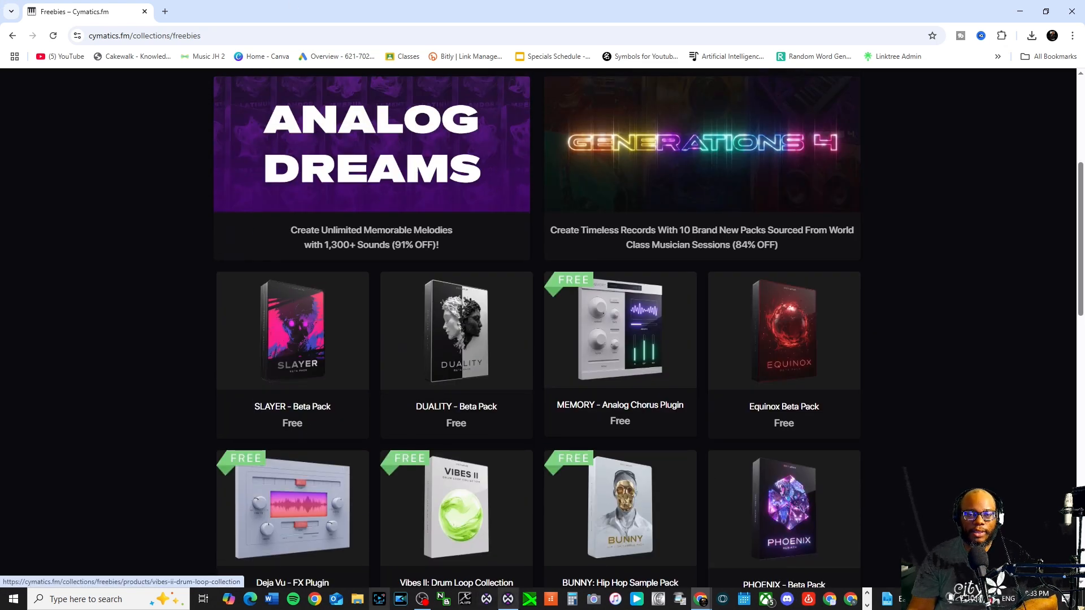
scroll(416, 362, "down", 3)
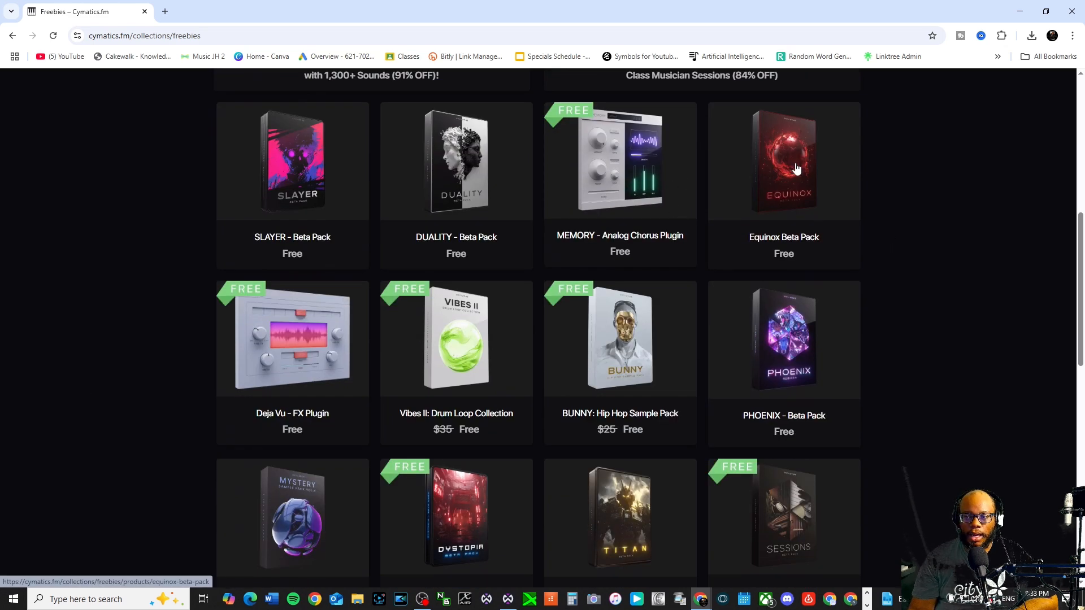
scroll(334, 348, "down", 2)
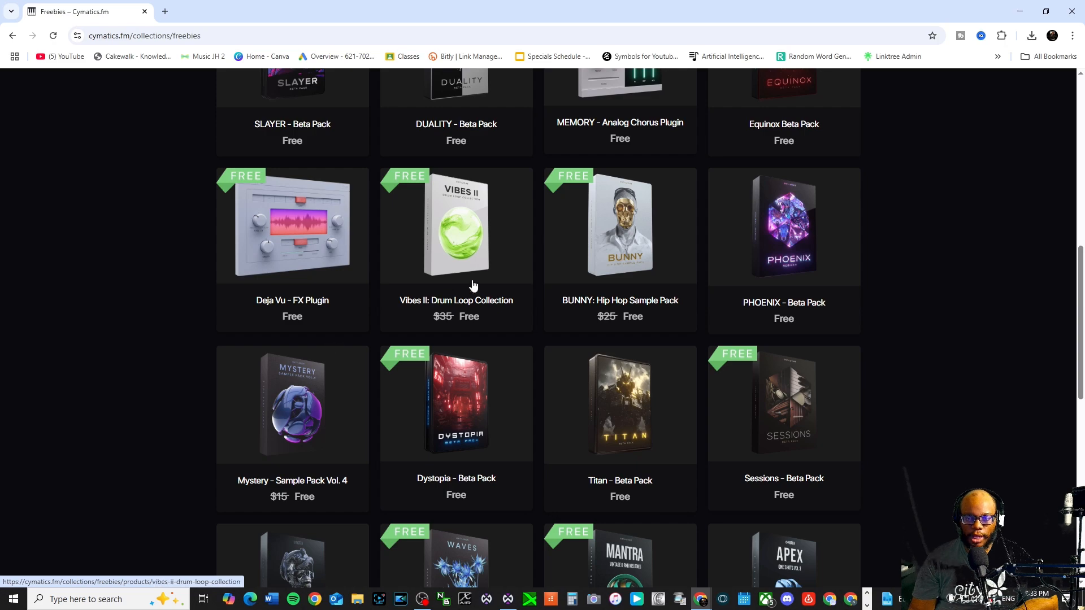
scroll(499, 365, "down", 9)
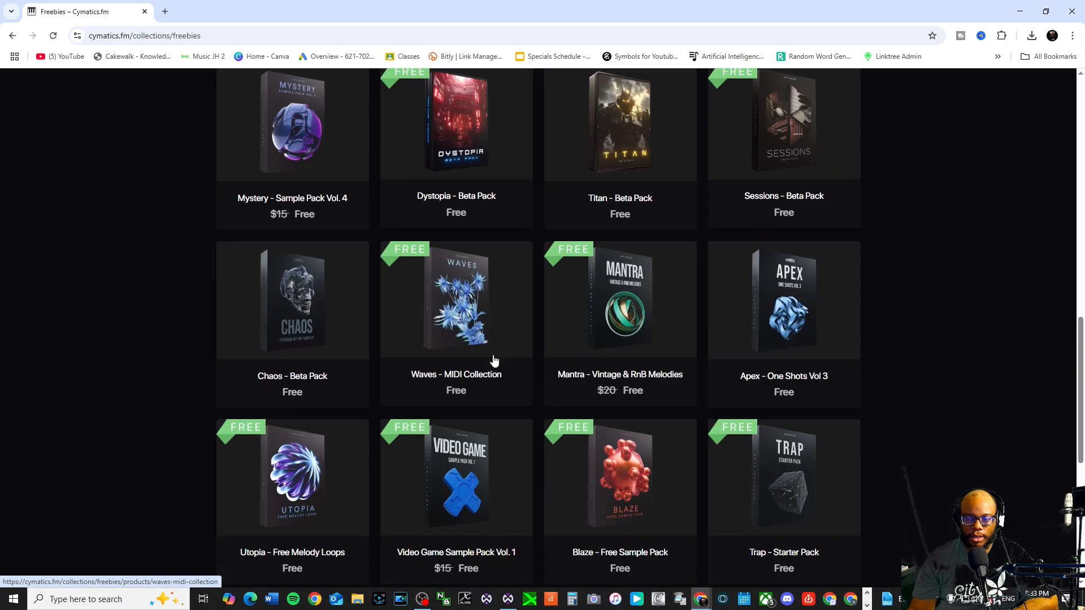
scroll(495, 362, "down", 3)
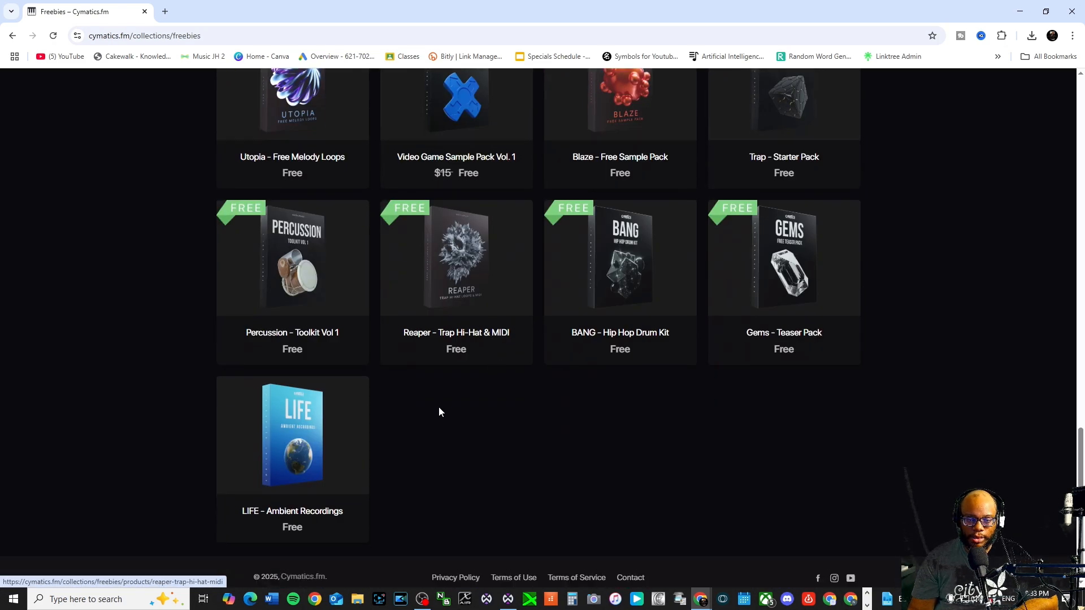
scroll(388, 460, "up", 15)
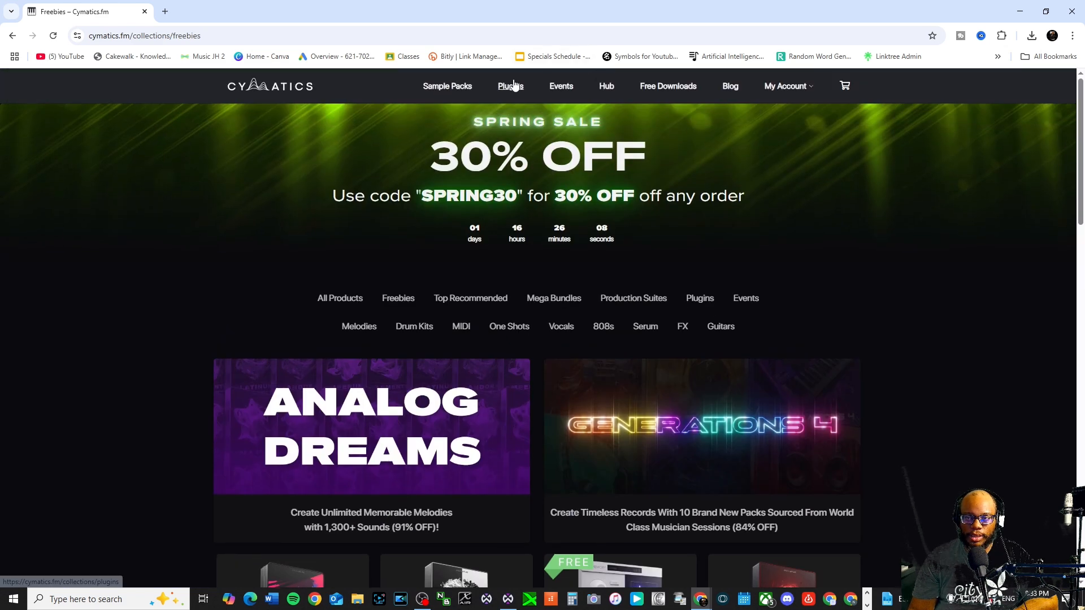
left_click(690, 92)
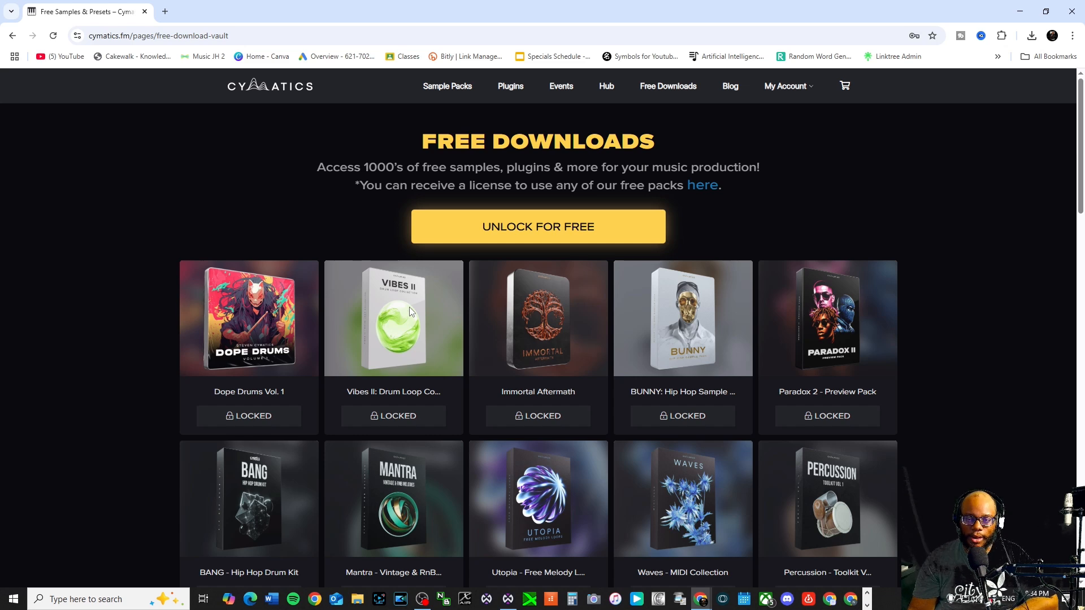
Step: Open Gmail in a new browser tab and open the "Cymatics - Free Download Vault" email among the promotions
key("ctrl+t")
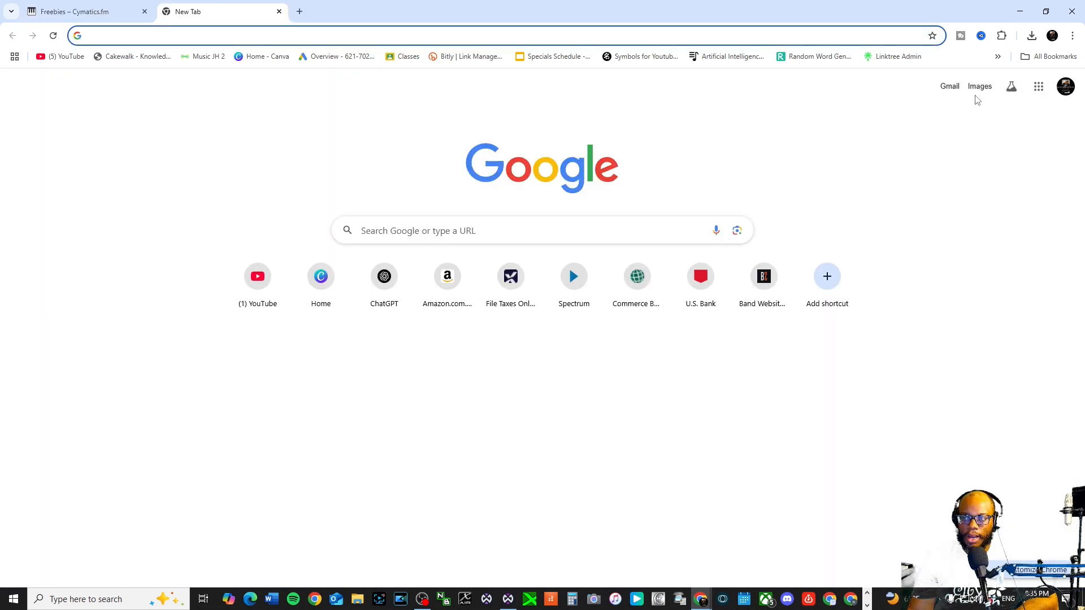
left_click(952, 86)
left_click(237, 149)
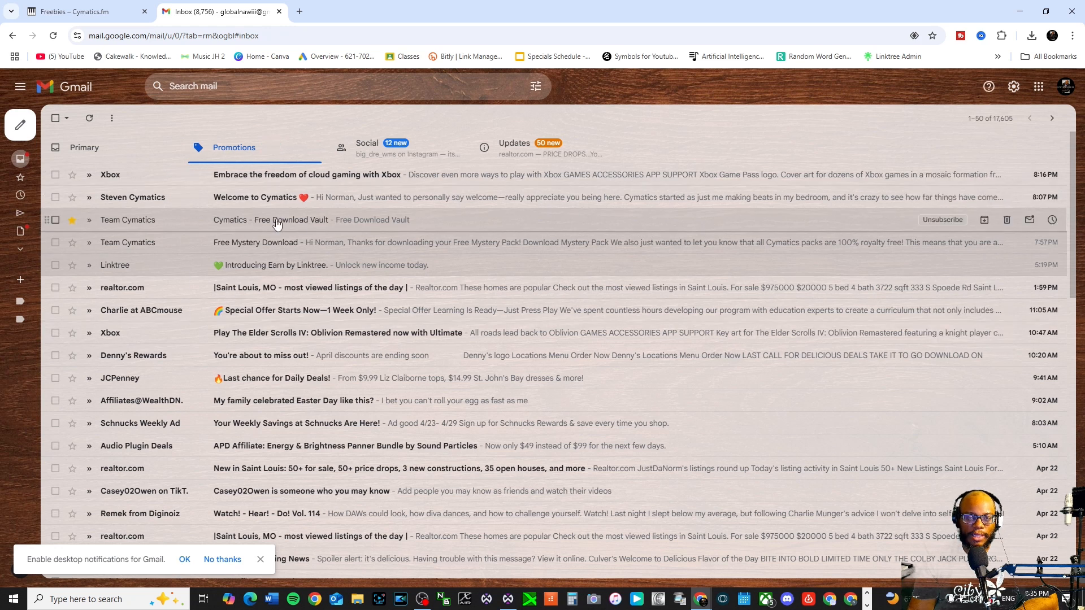
left_click(407, 226)
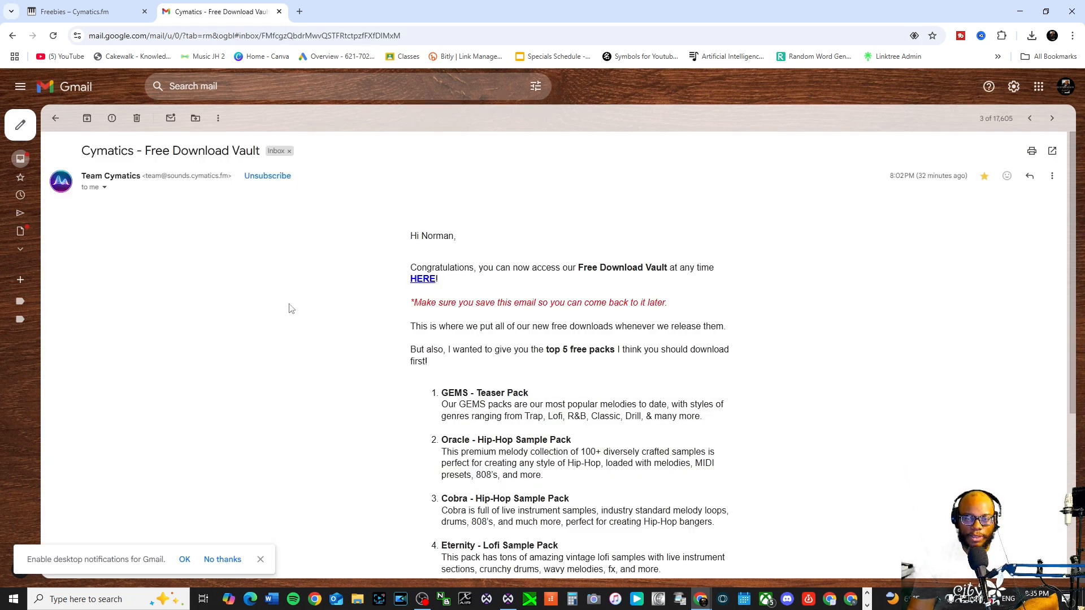
Step: Follow the email's link to the Free Download Vault and download the Vibes II: Drum Loop Collection
scroll(493, 349, "down", 2)
scroll(493, 348, "up", 1)
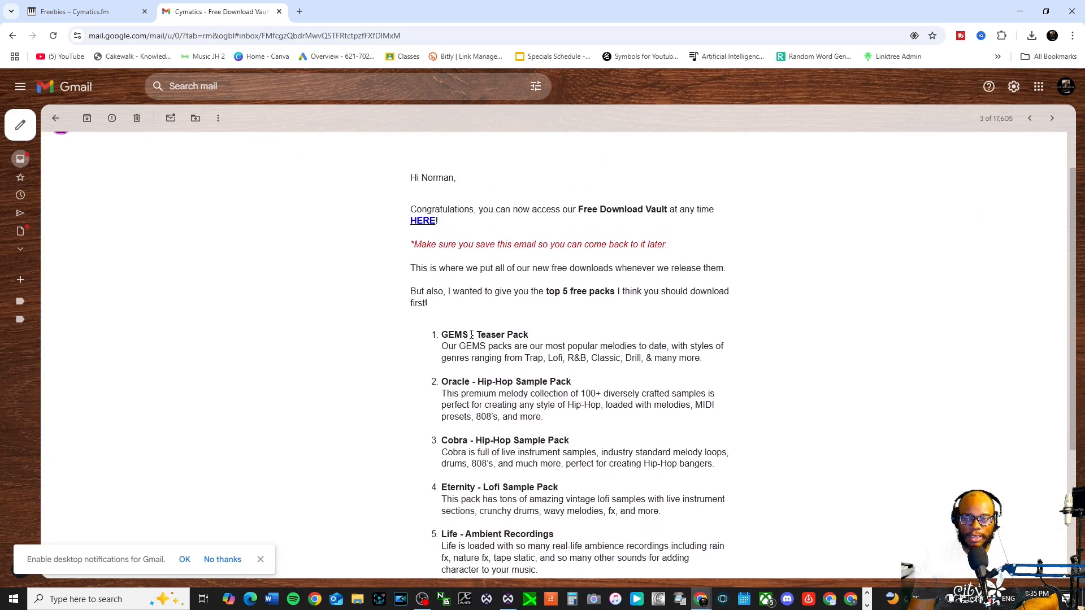
left_click(419, 224)
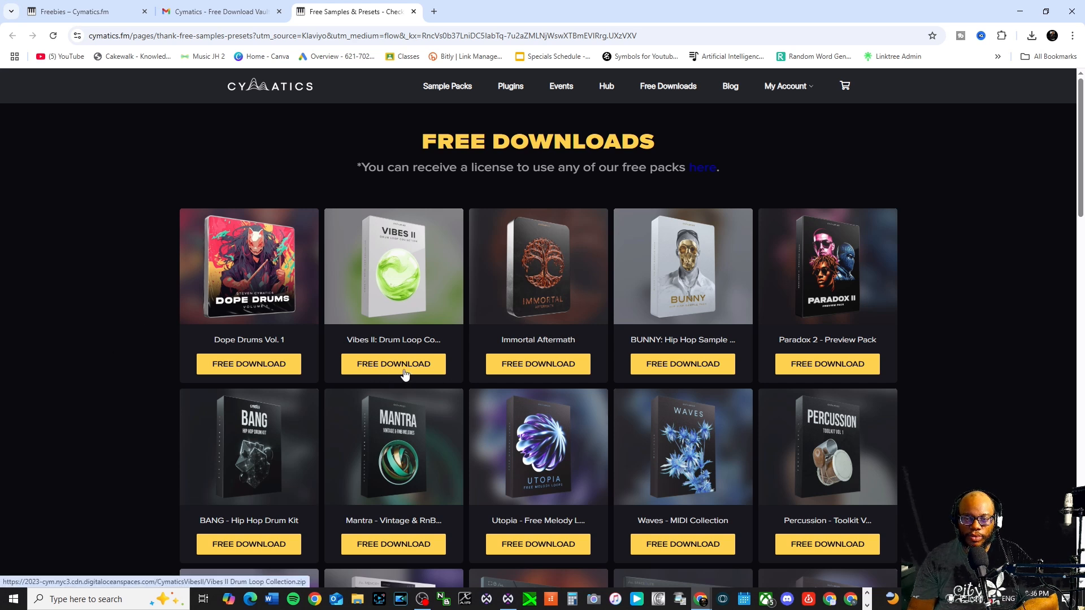
left_click(388, 364)
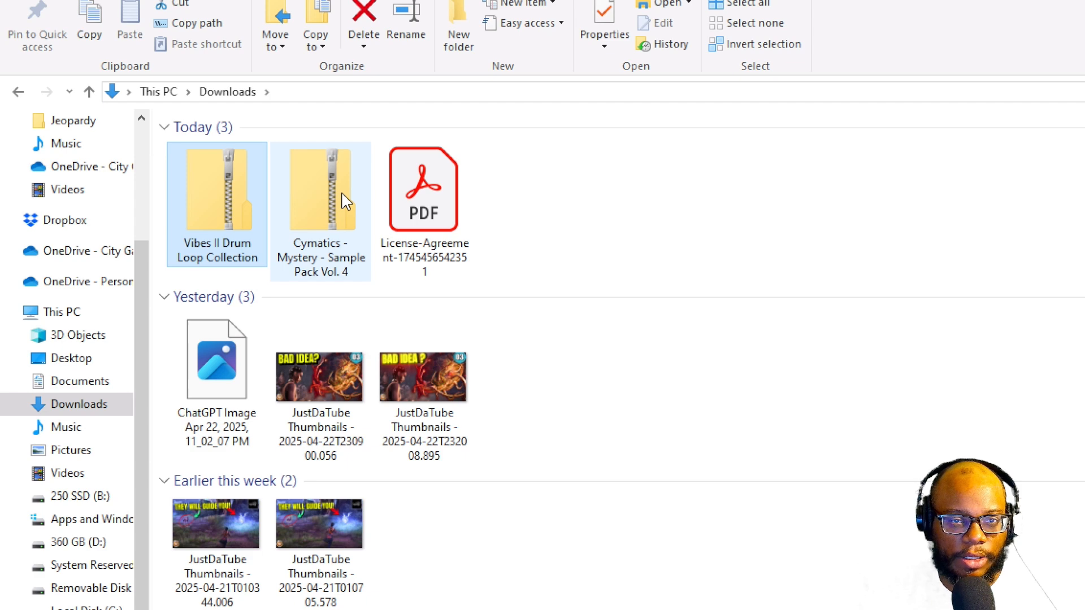
Step: Extract the Vibes II Drum Loop Collection archive from Downloads to the 250 SSD (B:) drive
right_click(205, 189)
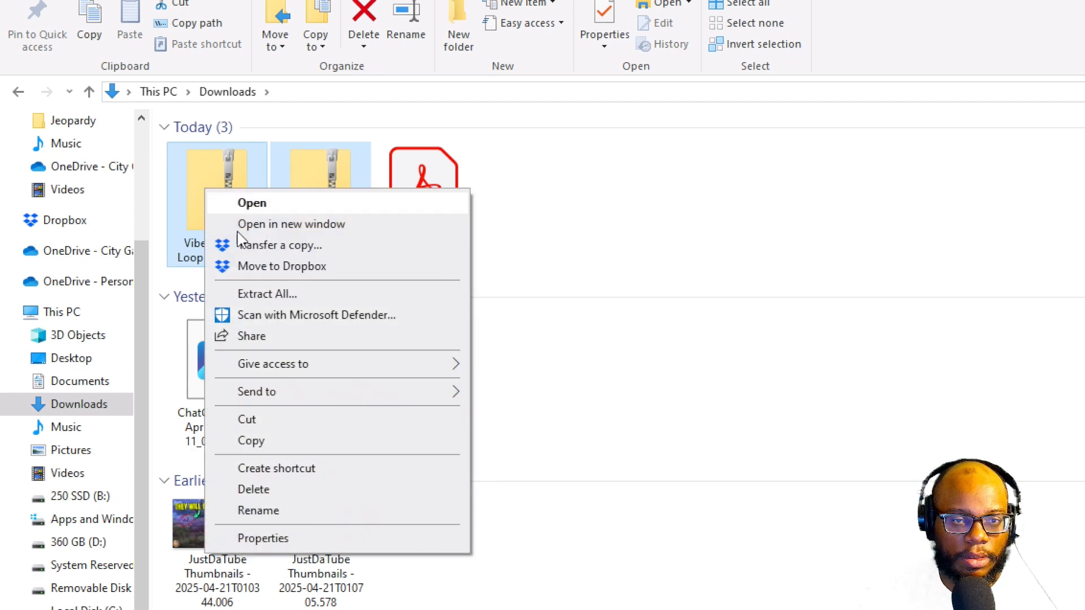
left_click(260, 297)
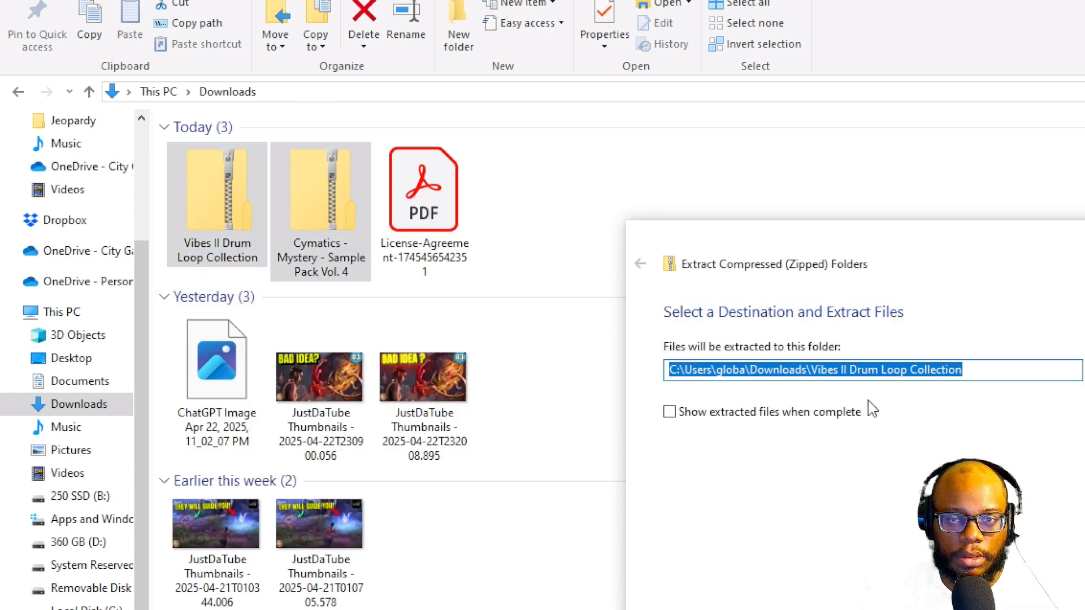
left_click(1084, 371)
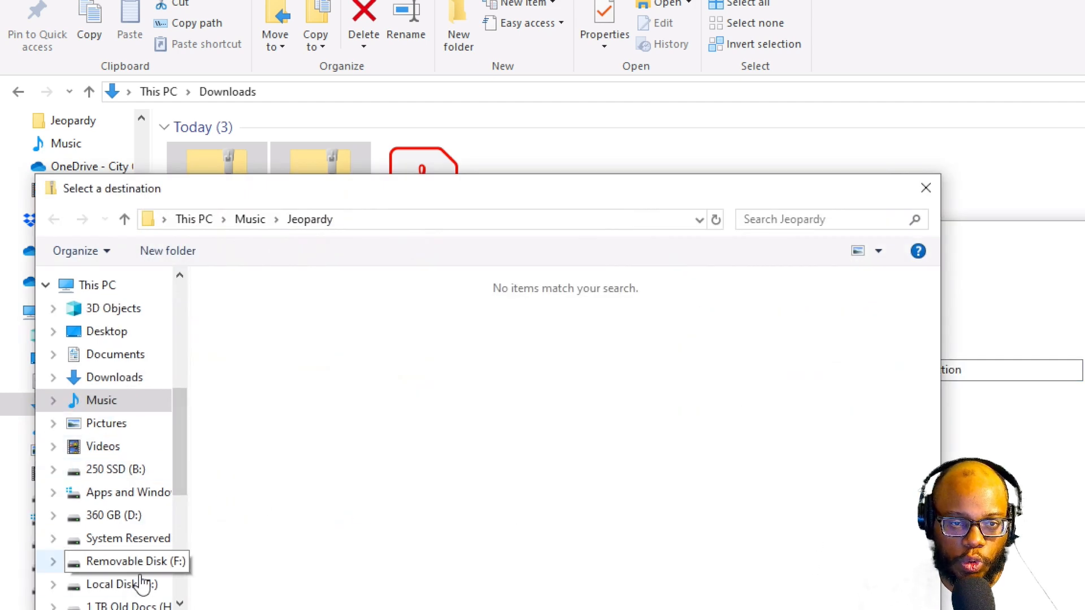
left_click_drag(182, 494, 175, 522)
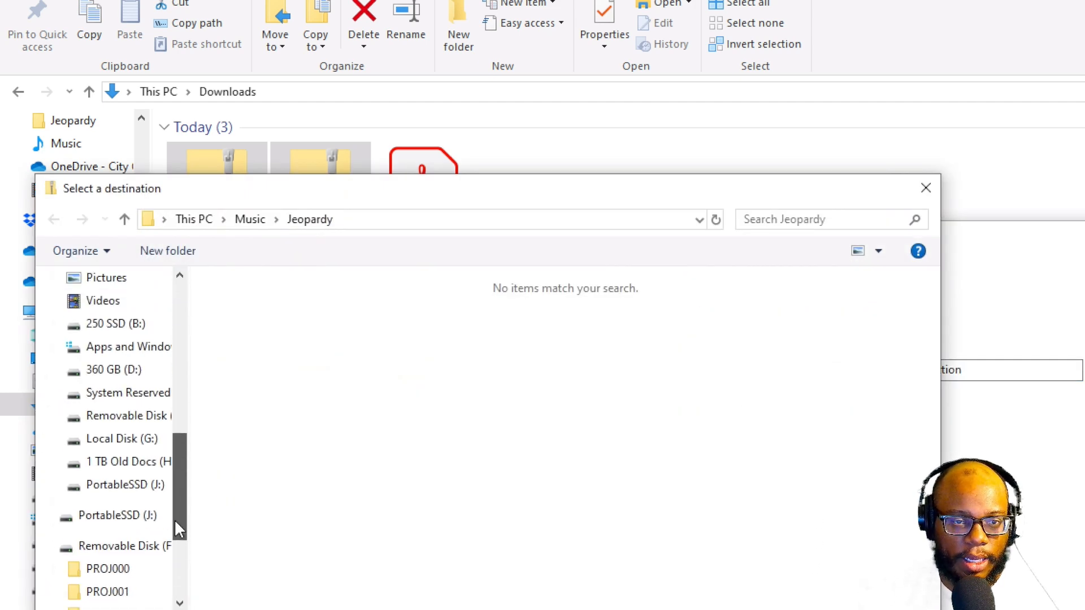
left_click(115, 328)
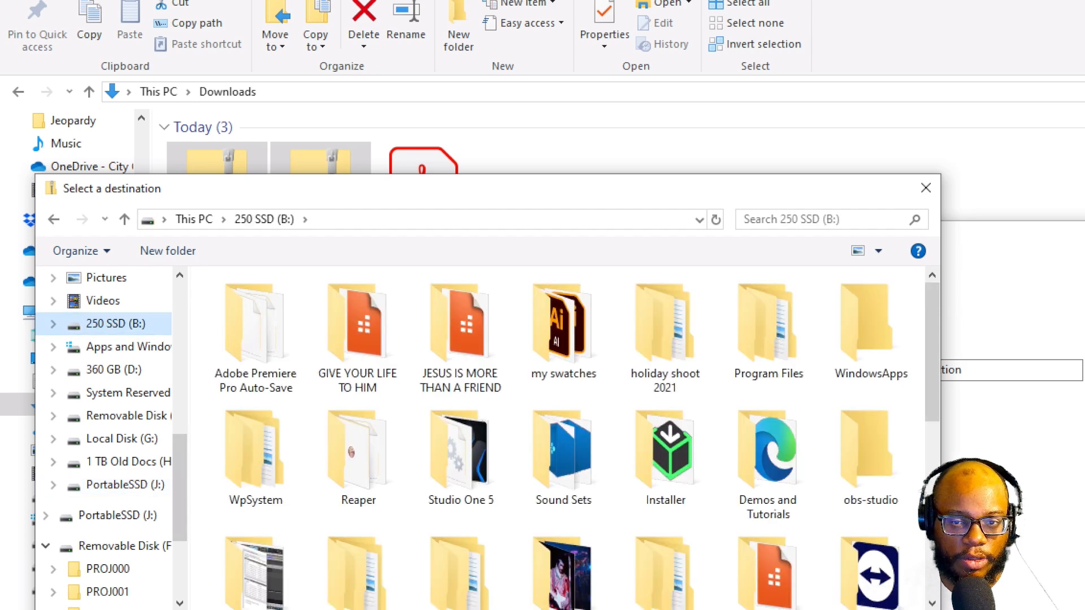
key("Return")
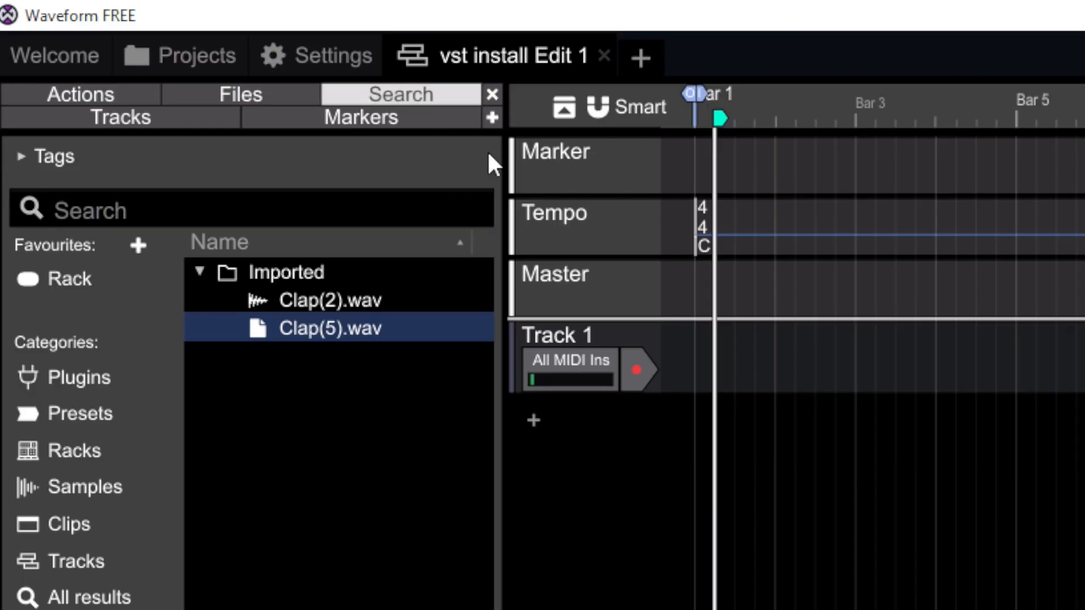
Step: In Waveform FREE, hide and restore the browser panel, view its Files browser, and return to the Search browser
key("b")
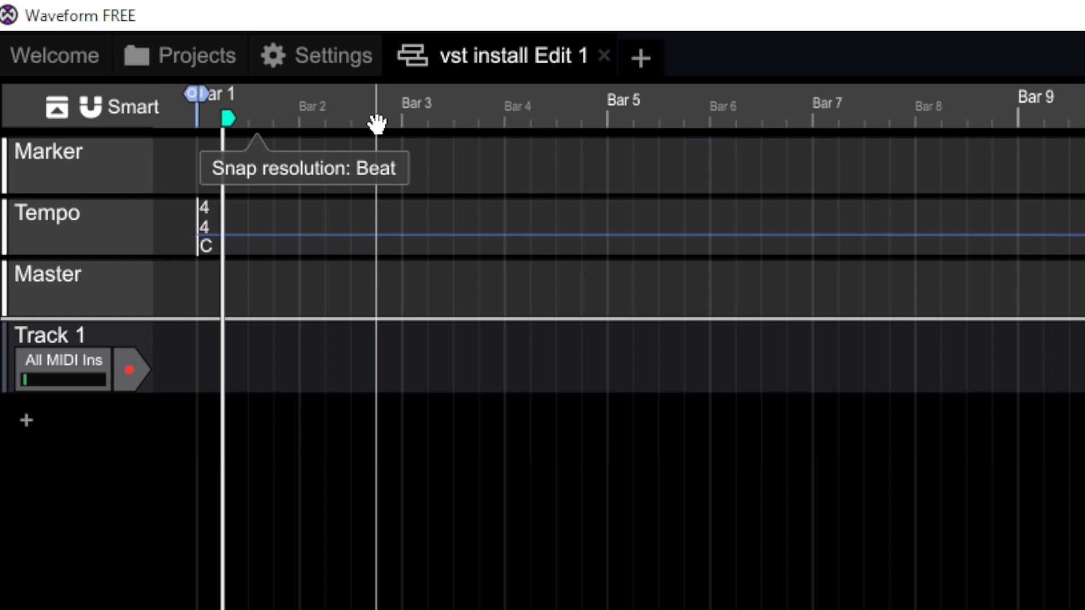
key("b")
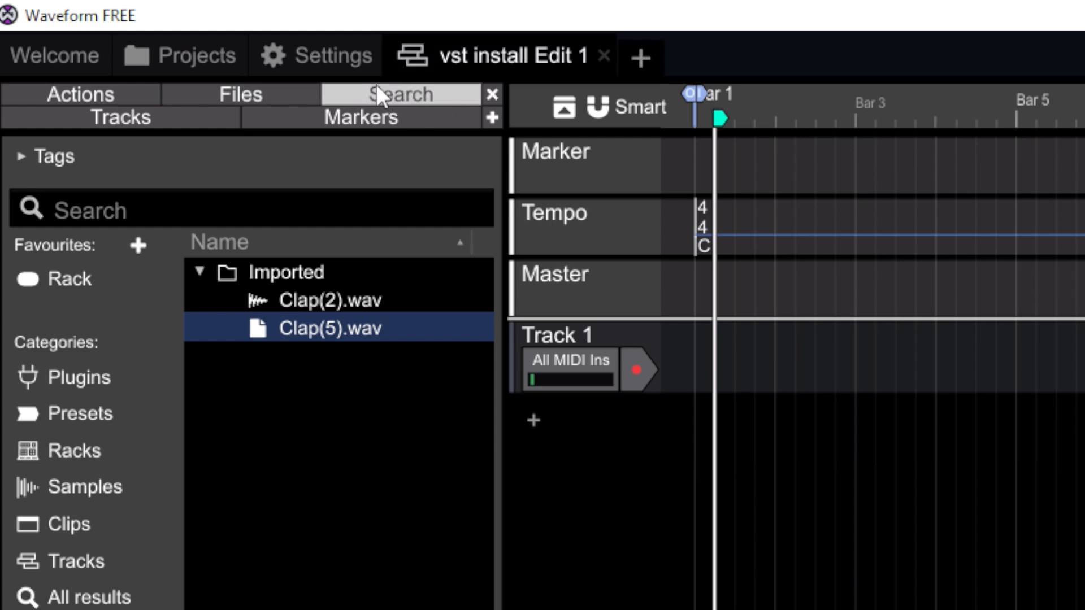
left_click(249, 101)
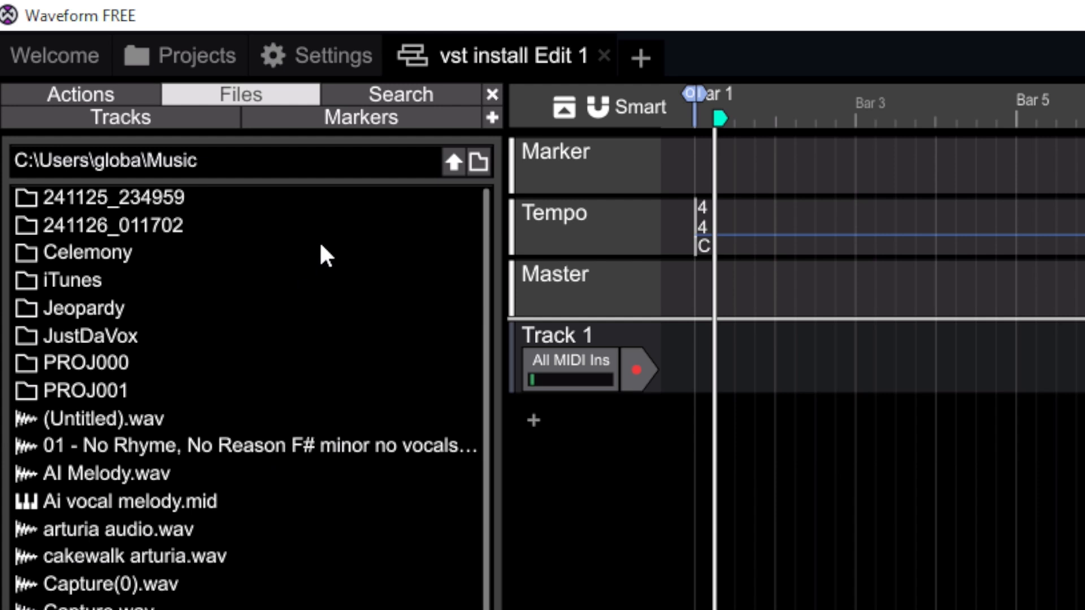
left_click(416, 93)
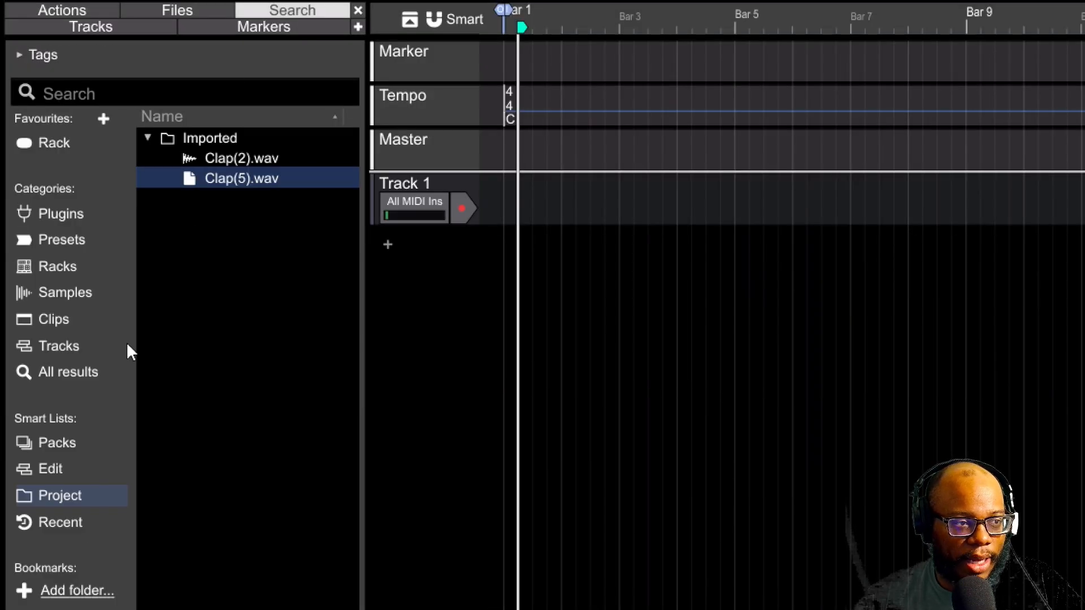
Step: Bookmark the Loop Stems folder inside Vibes II Drum Loop Collection on the 250 SSD (B:) drive
left_click(76, 591)
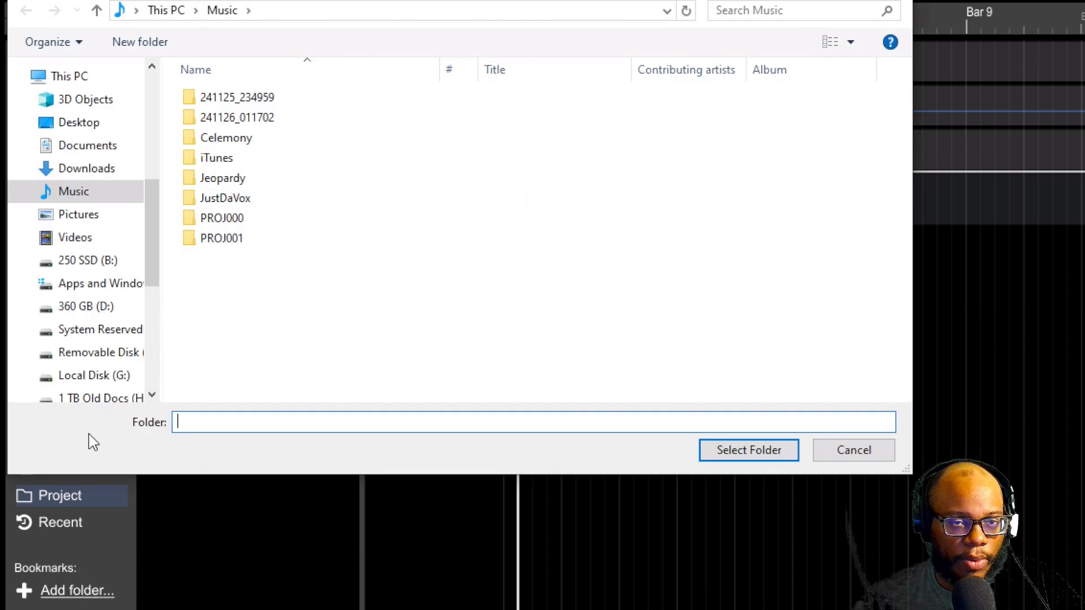
left_click(95, 263)
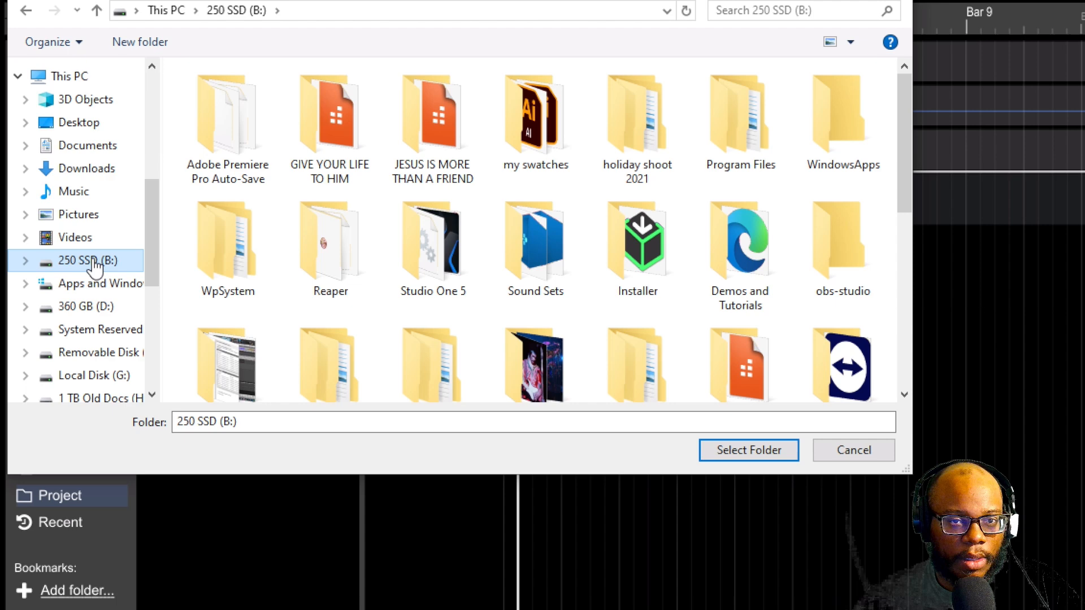
left_click_drag(904, 162, 904, 390)
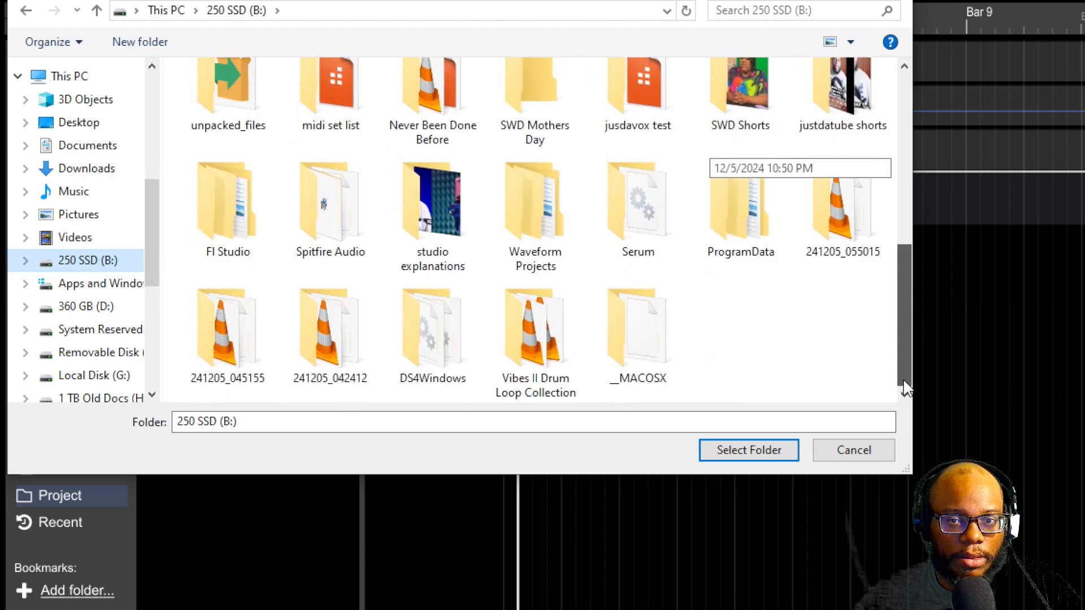
left_click(522, 351)
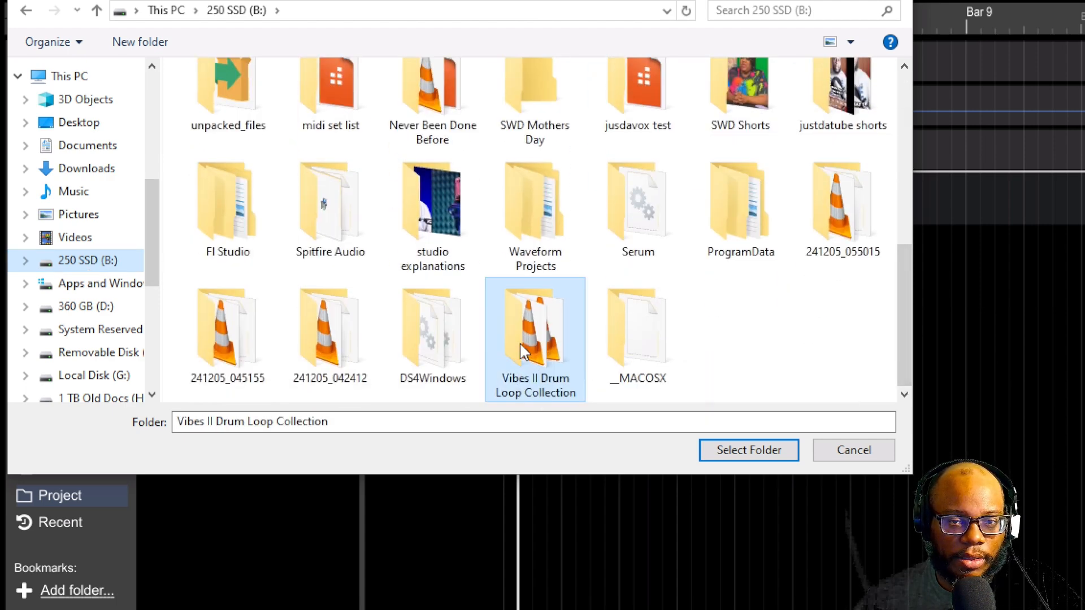
double_click(522, 351)
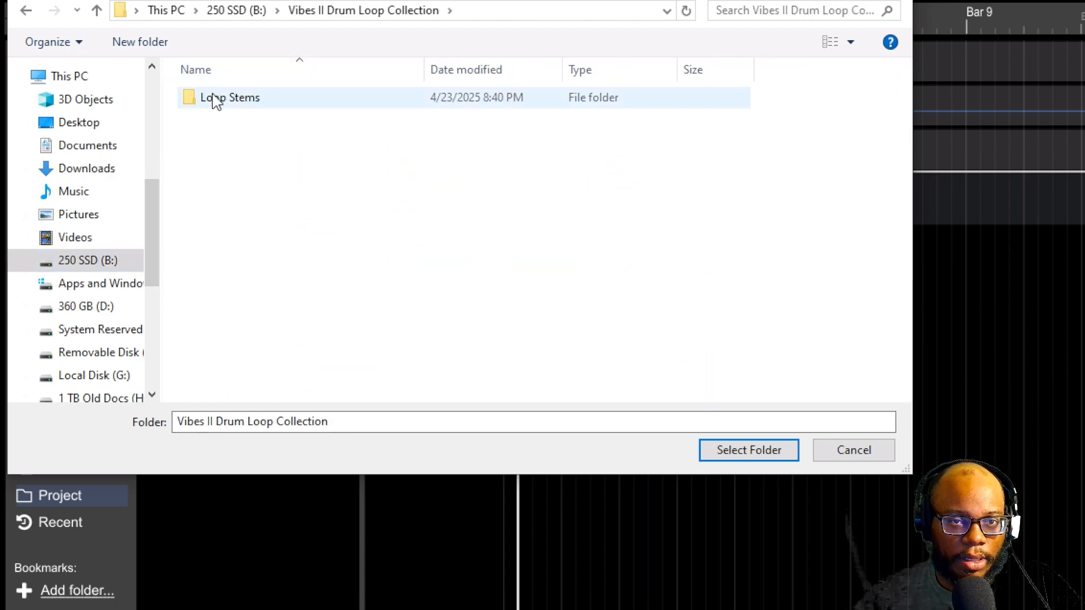
left_click(243, 103)
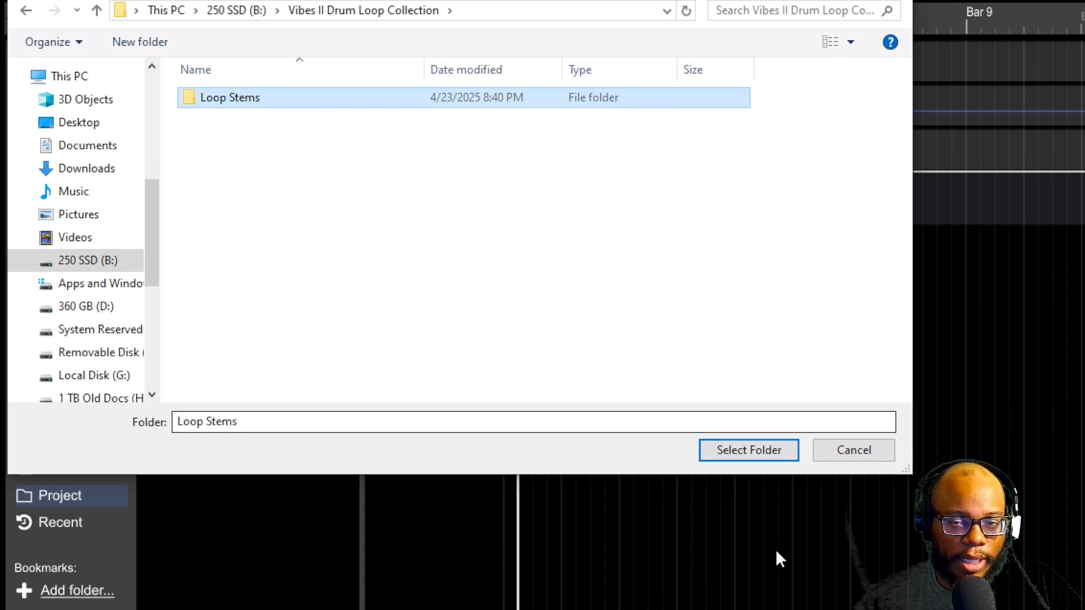
left_click(777, 451)
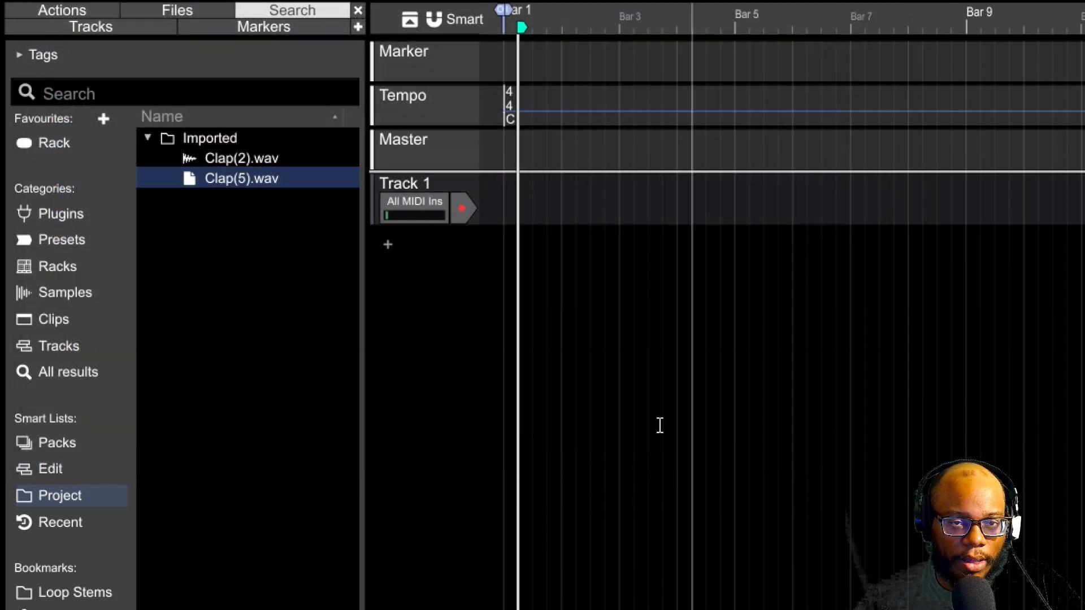
Step: Open the Loop Stems bookmark and audition the first two stems in the Cymatics Aftermath folder, stopping the preview when done
left_click(63, 593)
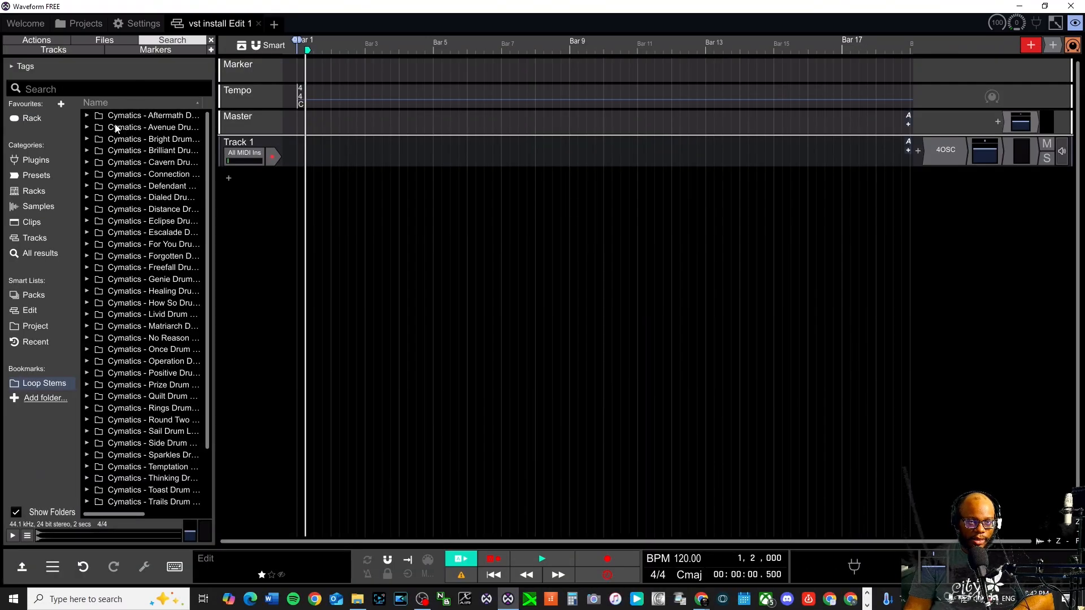
left_click(116, 120)
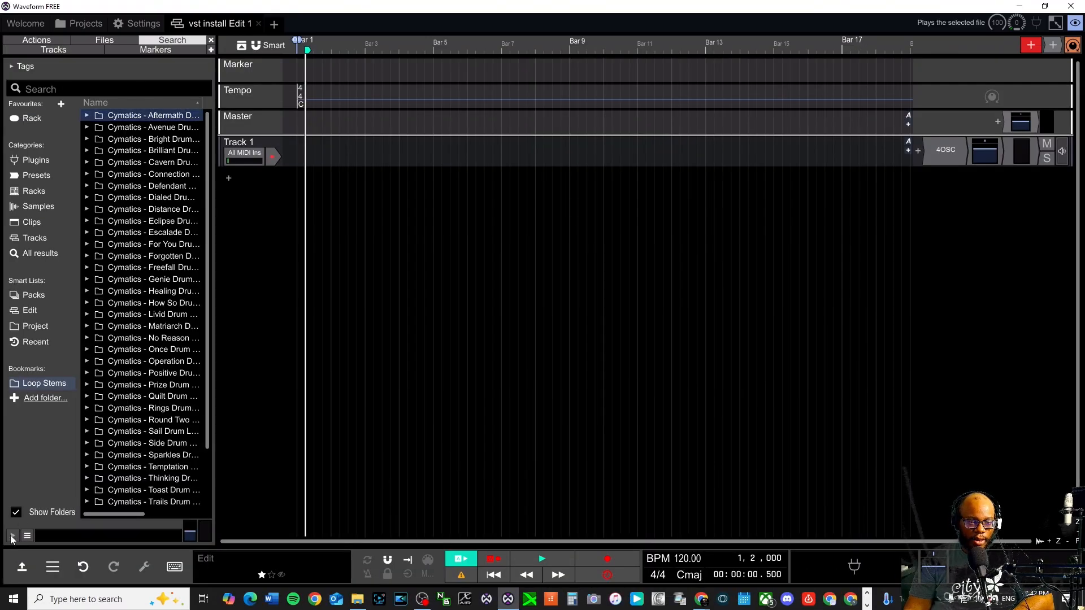
double_click(171, 116)
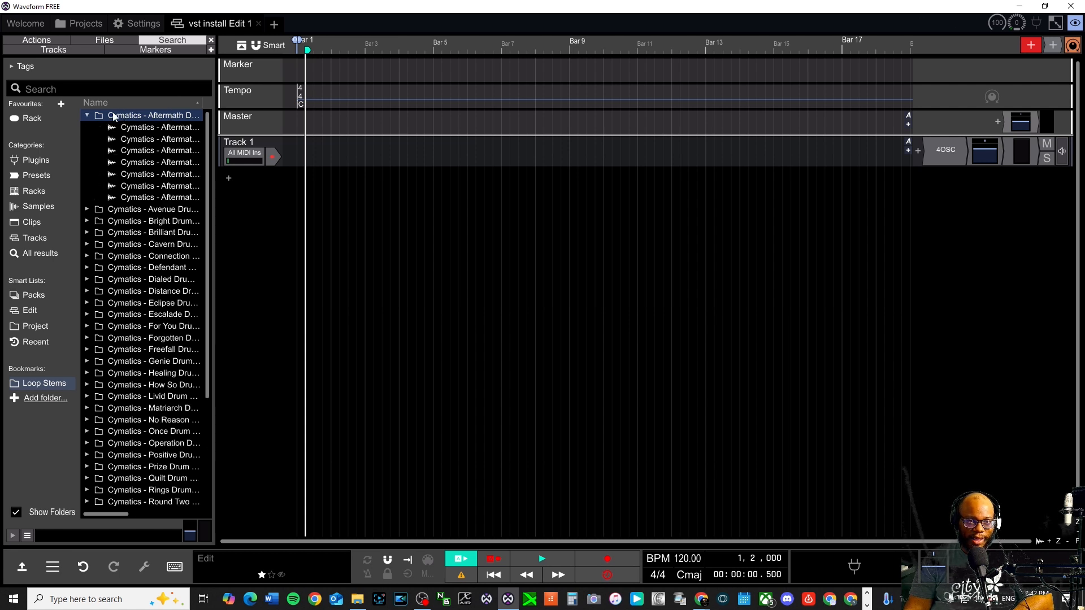
left_click(129, 130)
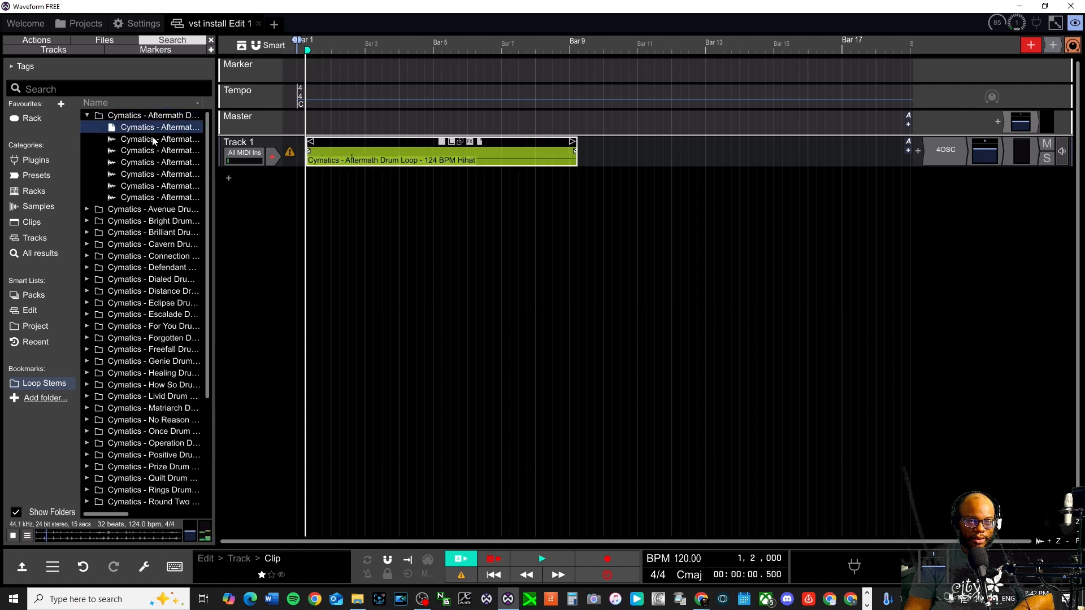
left_click(155, 140)
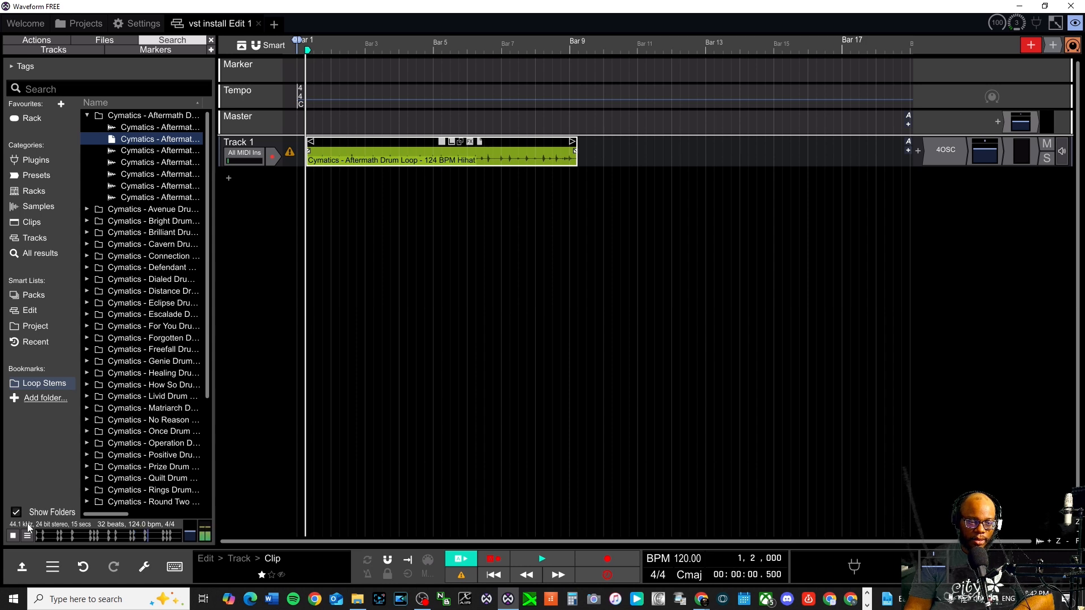
left_click(12, 541)
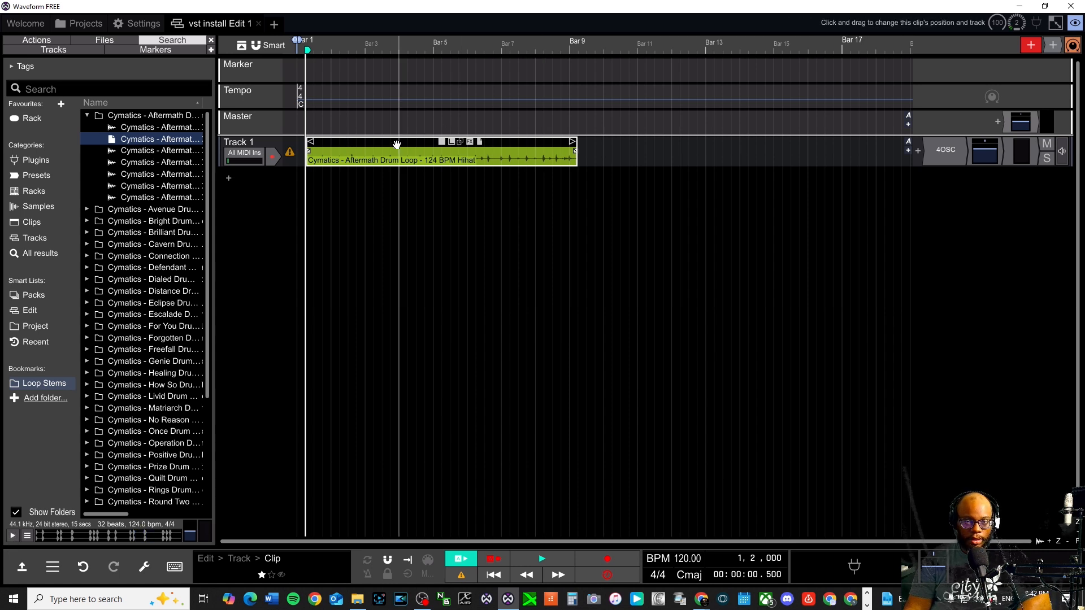
Step: Delete the Aftermath hi-hat clip from Track 1 and preview the first stem in the Cymatics Distance folder
key("Delete")
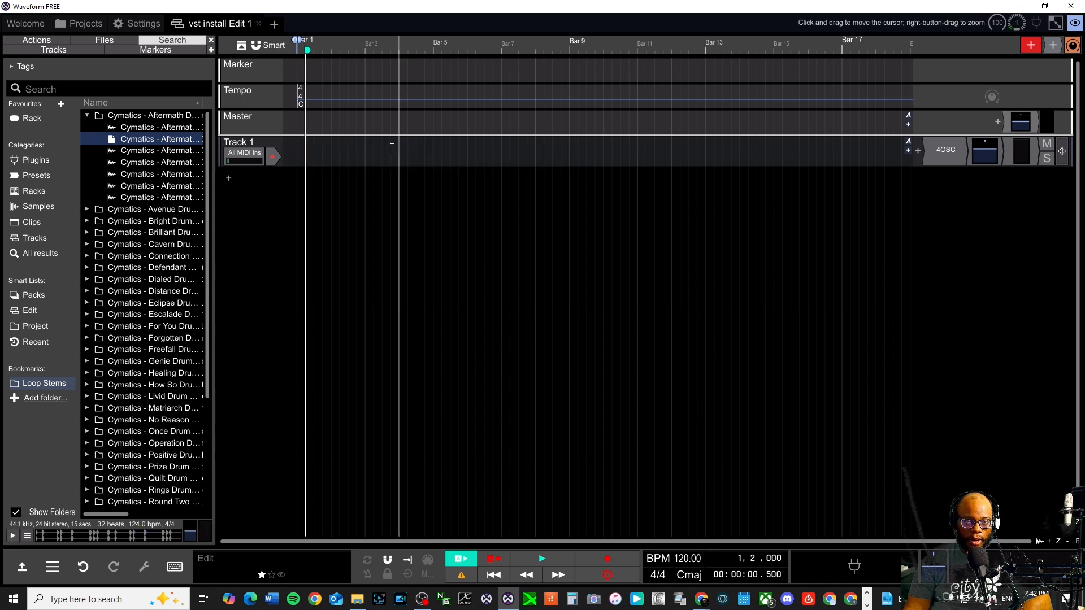
left_click(87, 116)
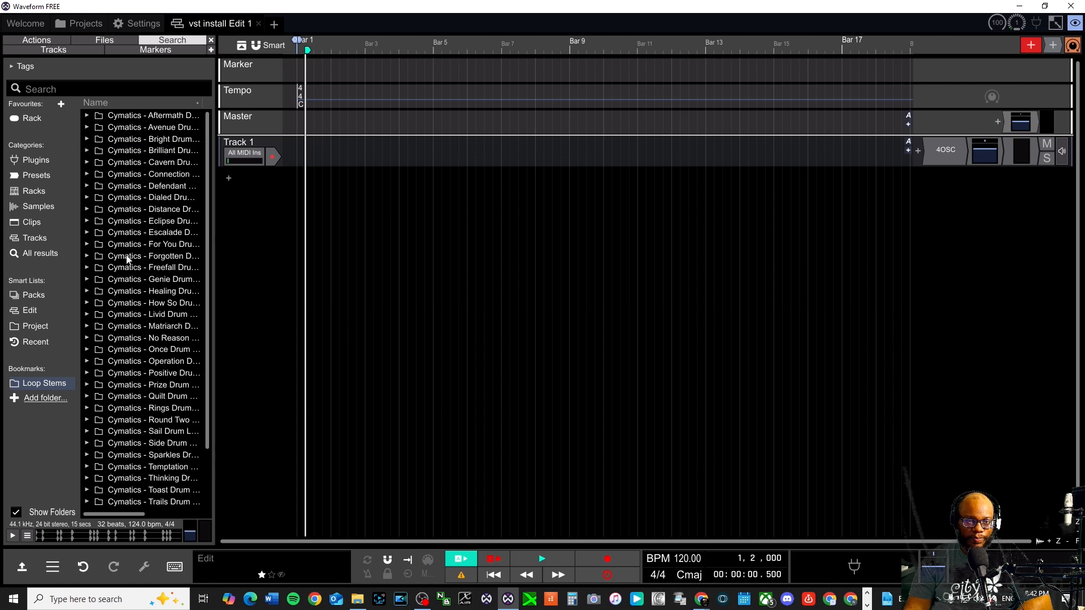
left_click(88, 210)
left_click(167, 221)
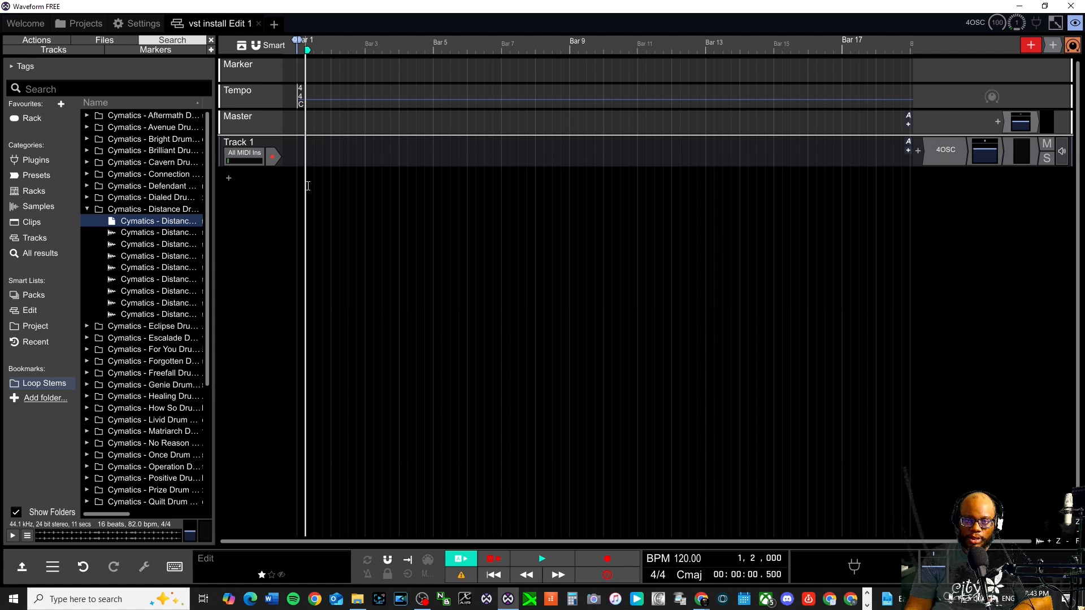
Step: Add a second audio track and place the Distance 82 BPM Hihat loop at its start
left_click(229, 179)
left_click(240, 199)
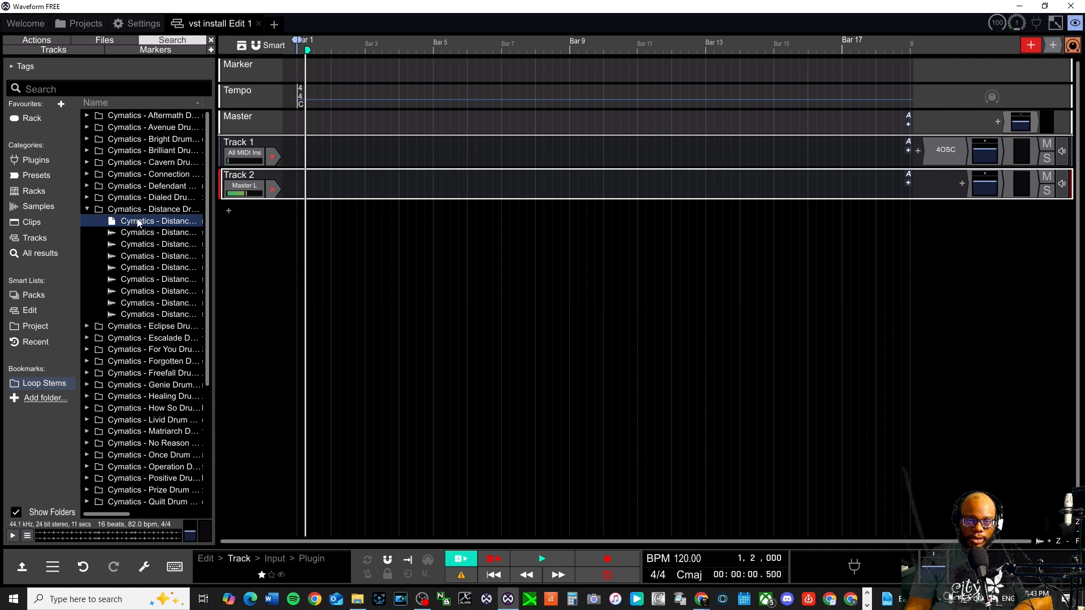
left_click_drag(138, 225, 289, 184)
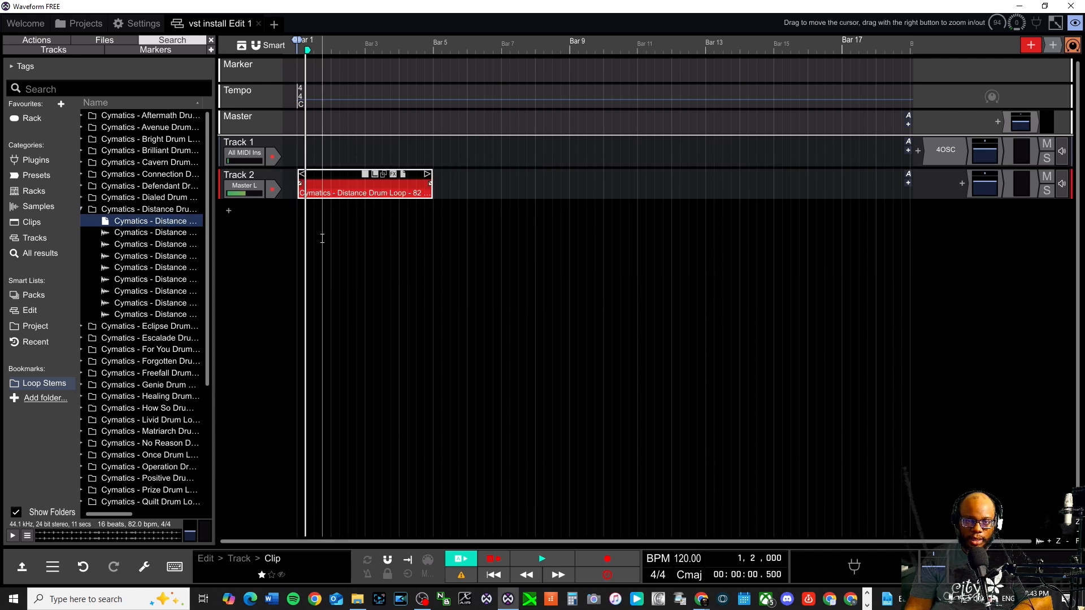
Step: Enlarge Track 2's height and magnify the timeline so the hi-hat clip's waveform fills most of the arrangement
left_click(284, 200)
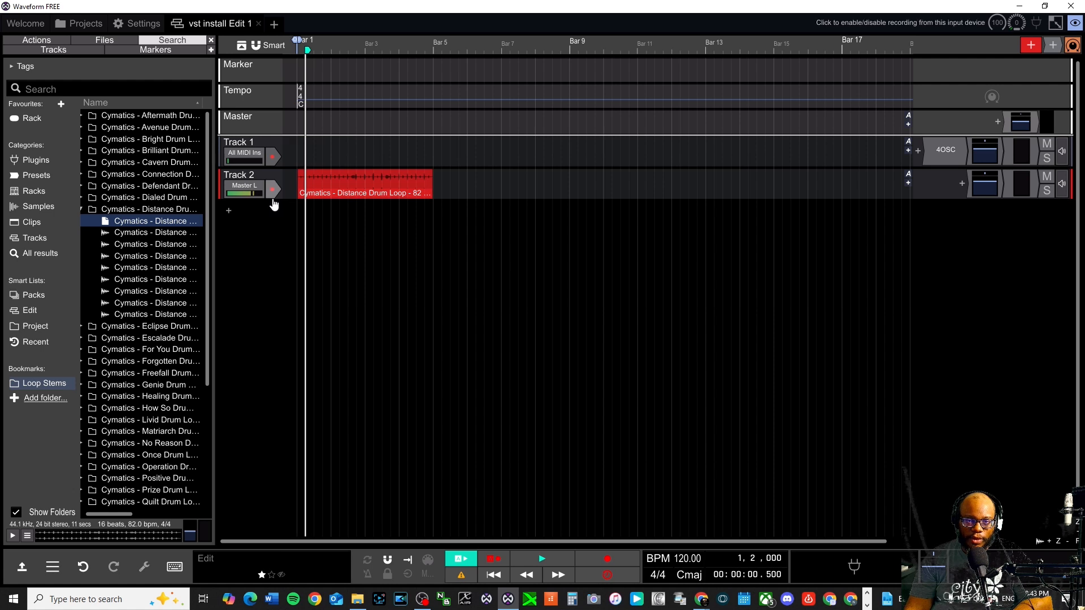
left_click_drag(251, 201, 246, 308)
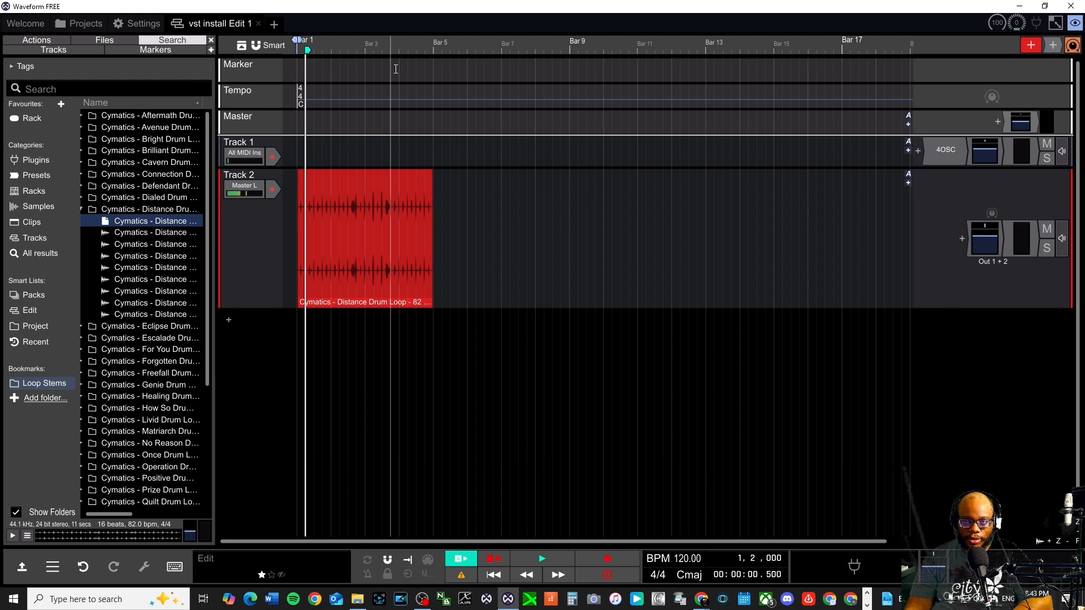
scroll(414, 169, "up", 3)
left_click_drag(461, 542, 220, 512)
Step: Play the hi-hat loop from the start of the edit with the metronome click enabled
key("Home")
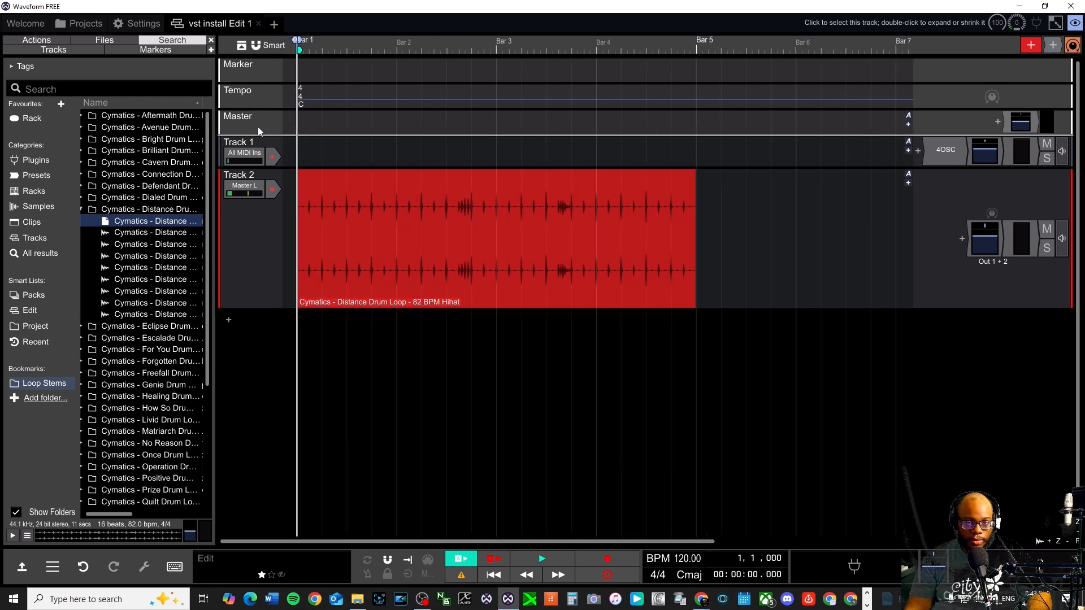
key("space")
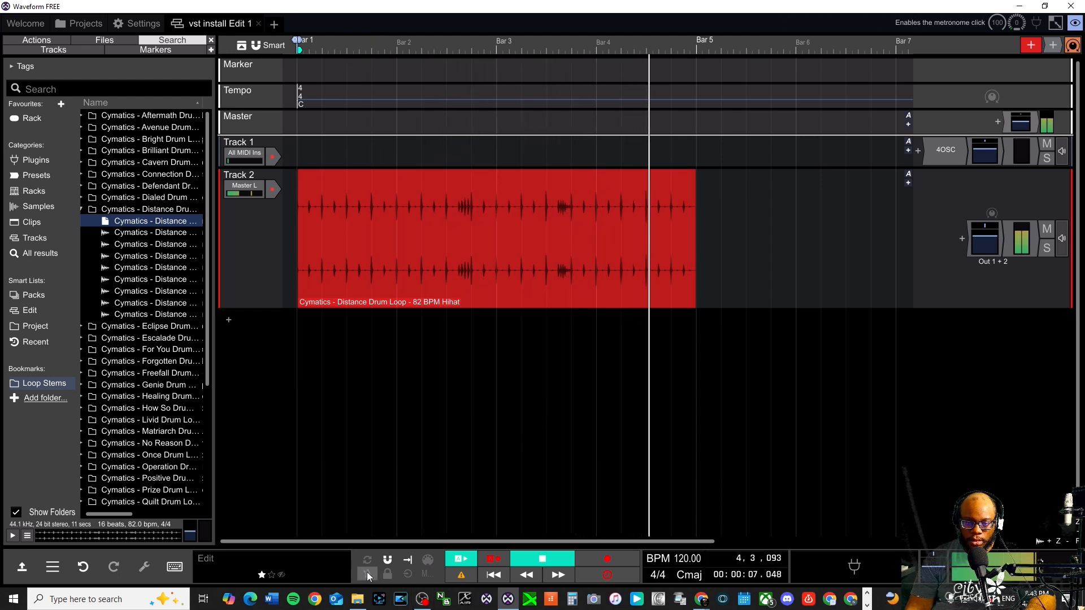
key("space")
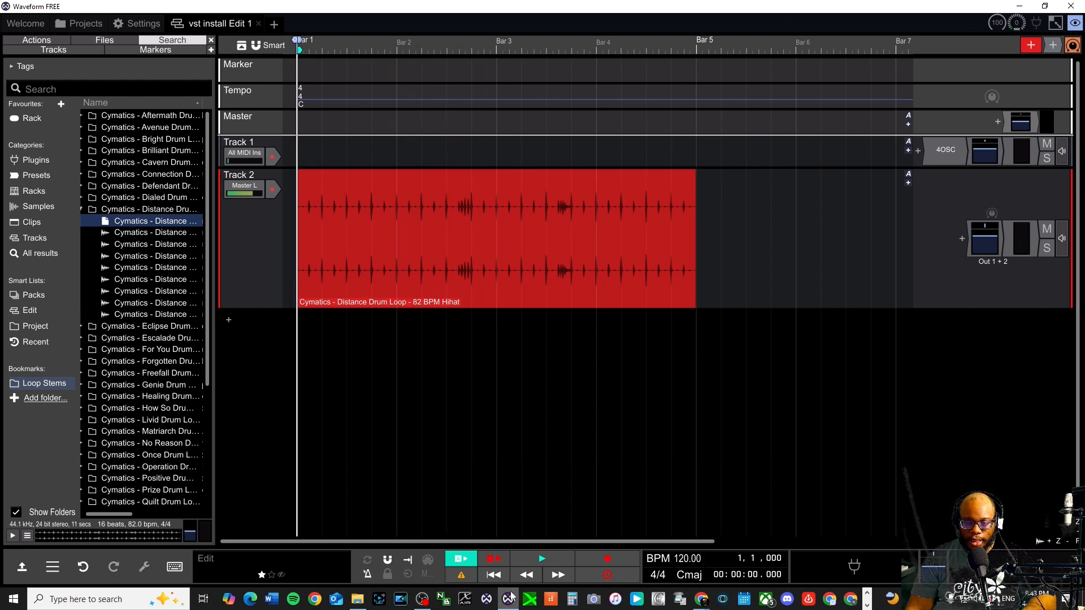
Step: Set the tempo to 95 BPM, play the hi-hat loop at that tempo, and return the playhead to the start
left_click(699, 554)
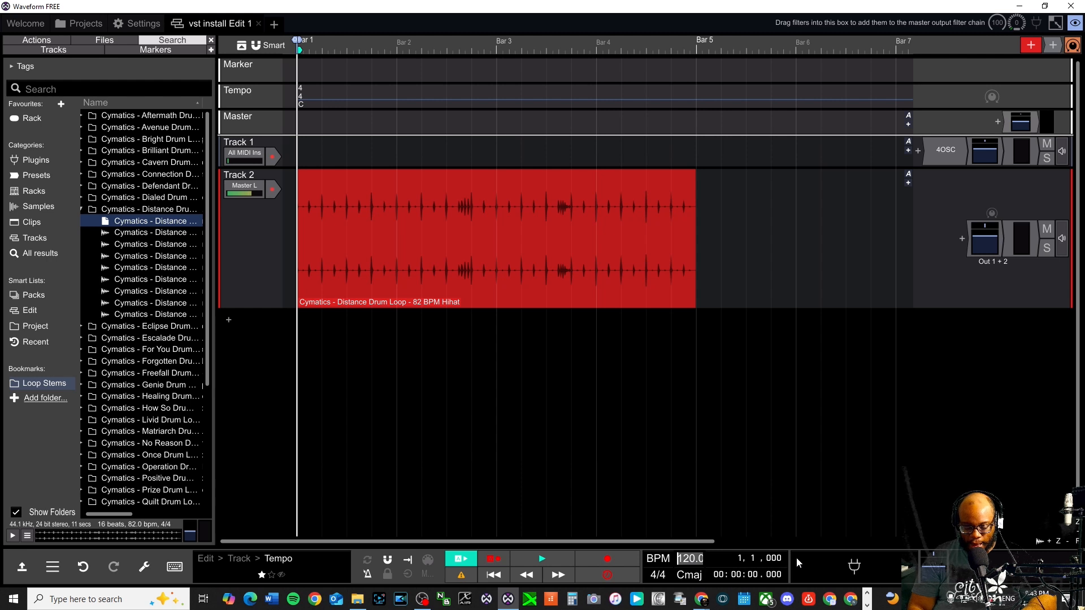
type("95")
key("Return")
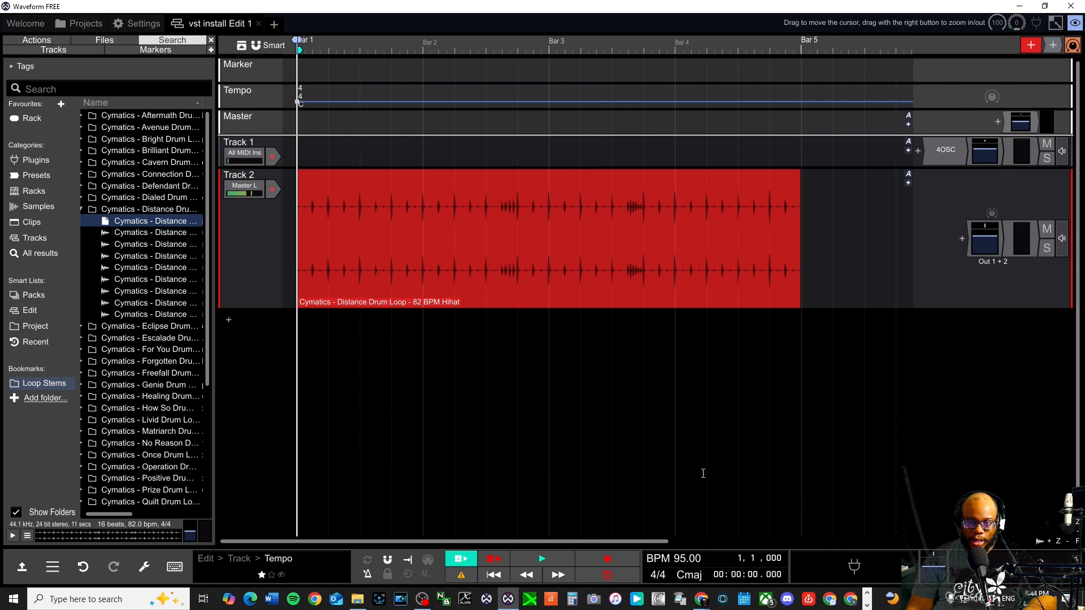
key("space")
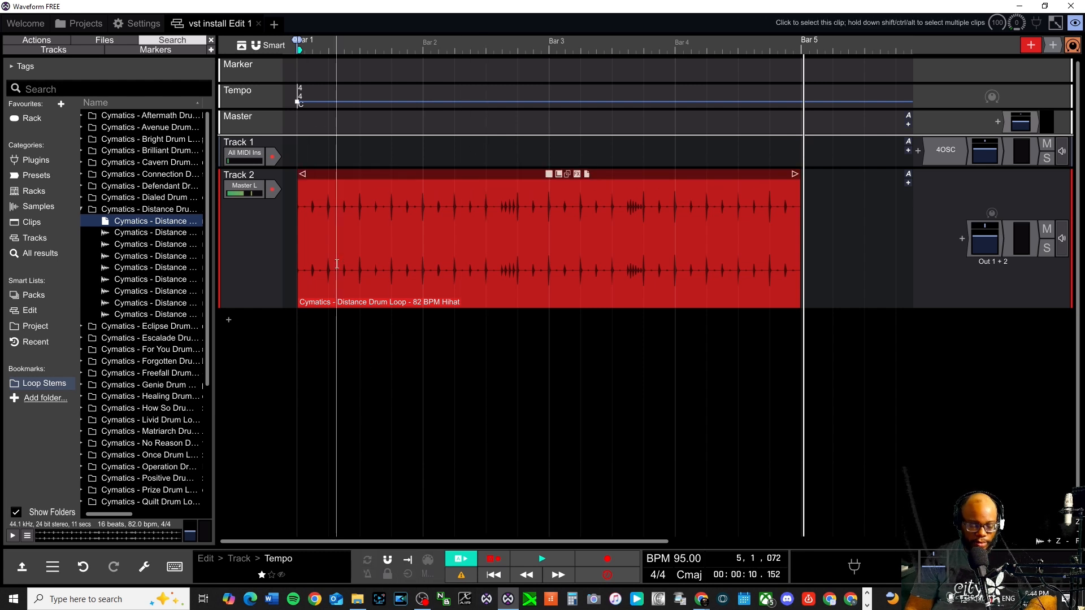
key("Home")
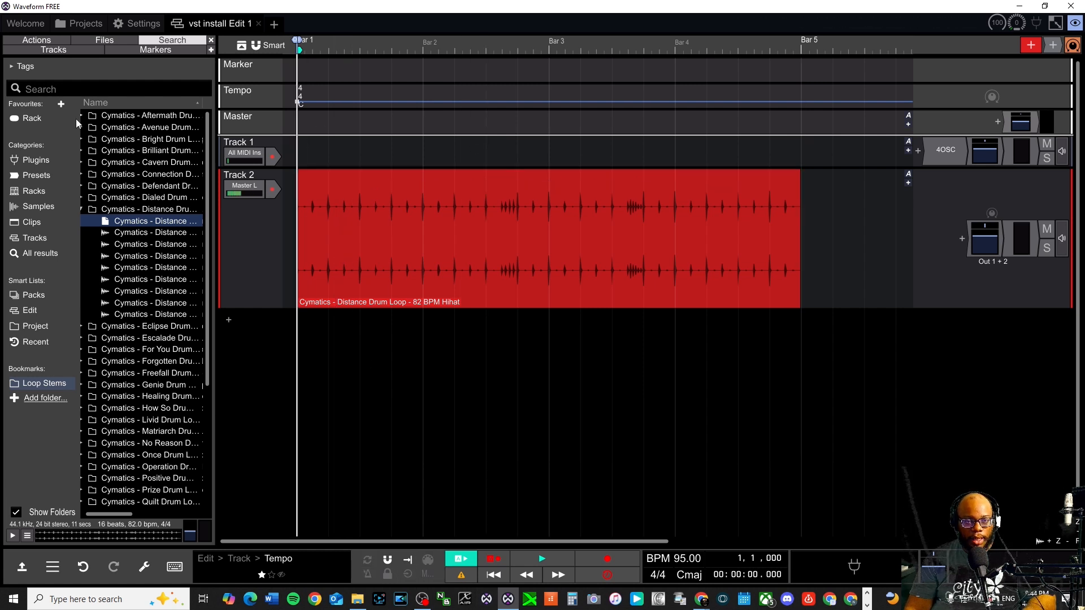
Step: Collapse the Distance folder, expand the Cymatics Genie folder, and audition its first three stems
left_click(82, 208)
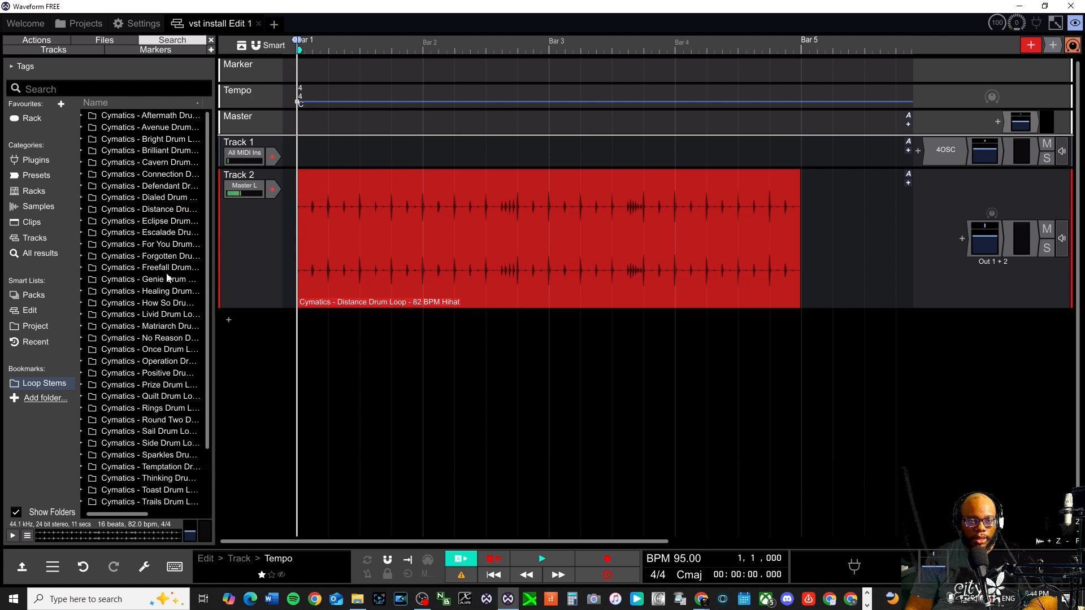
left_click(90, 282)
left_click(82, 280)
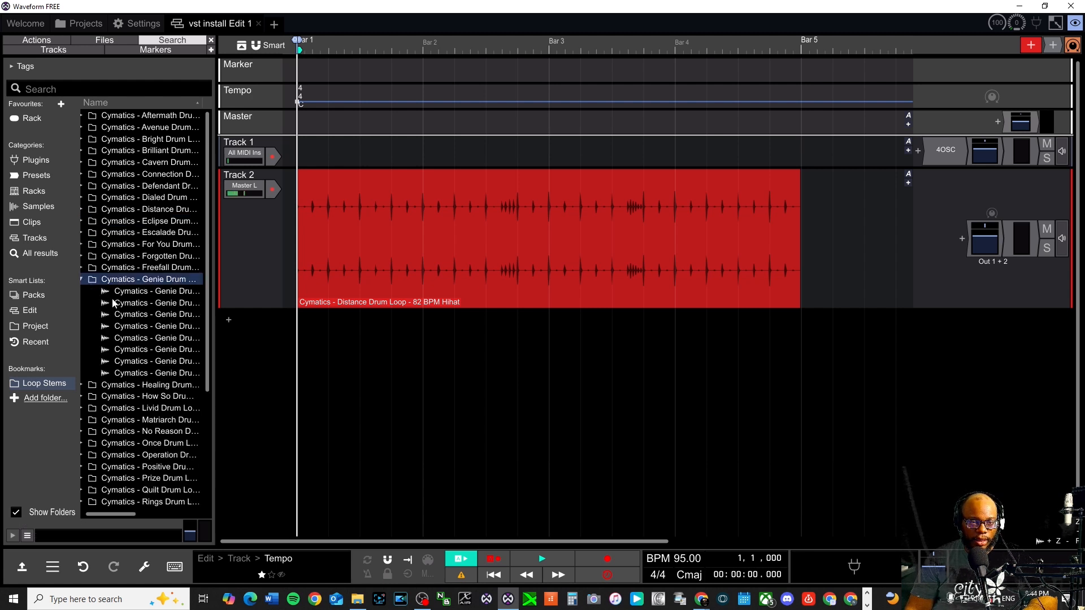
left_click(136, 293)
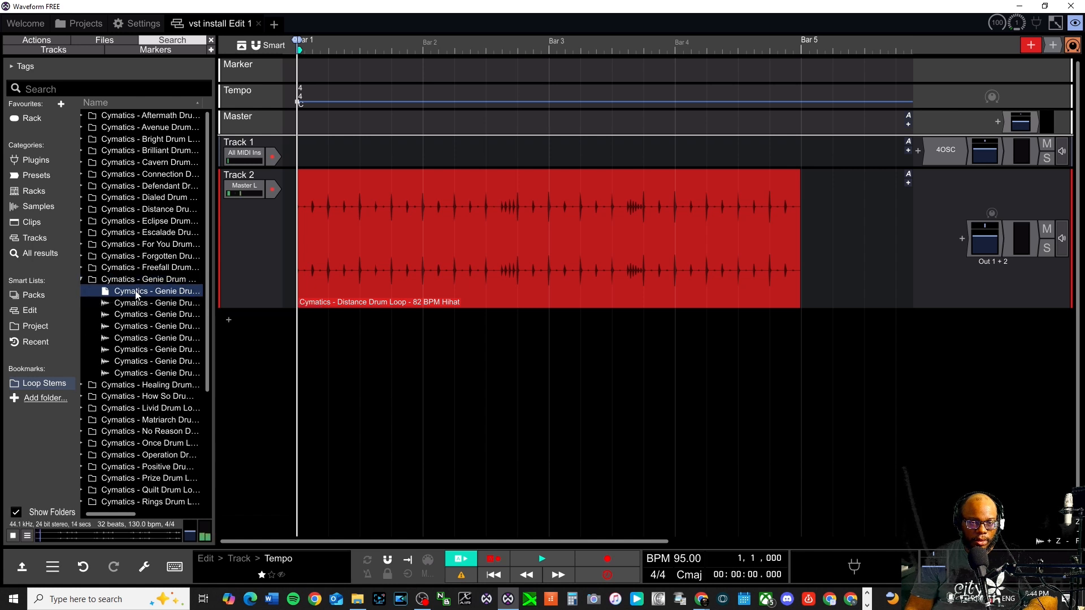
left_click(138, 303)
left_click(139, 315)
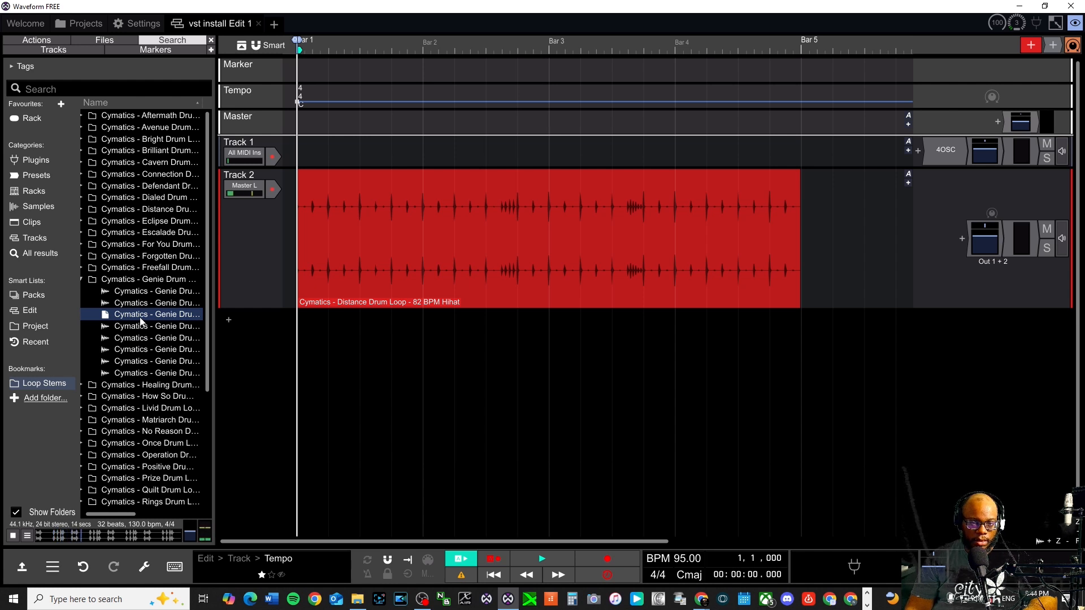
Step: Place the Genie 130 BPM Kick loop on a new track below Track 2, play both loops, and set the playhead at bar 5
left_click_drag(141, 322, 280, 351)
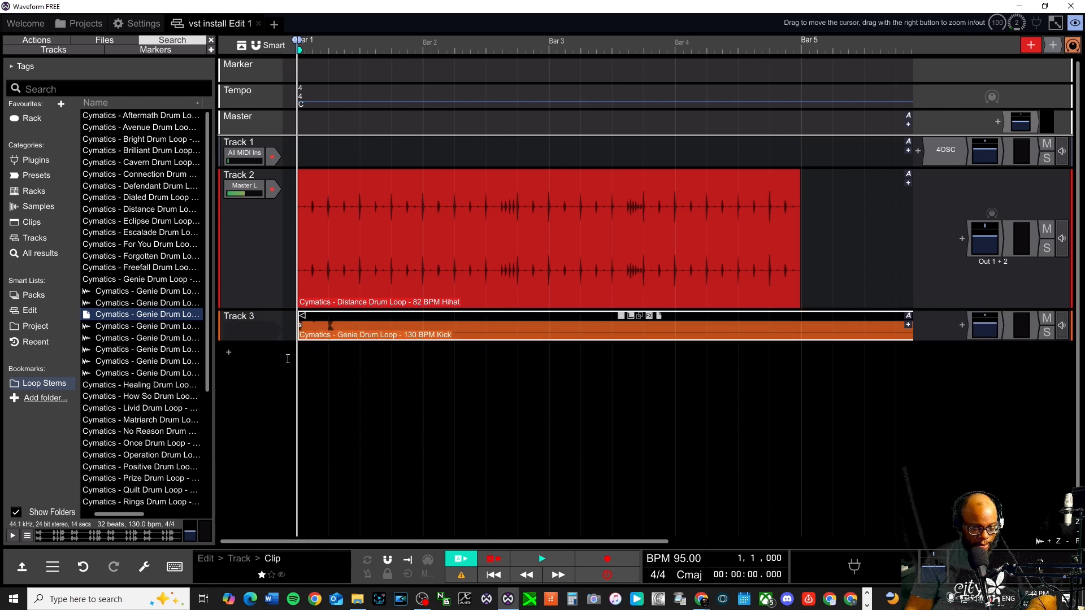
key("space")
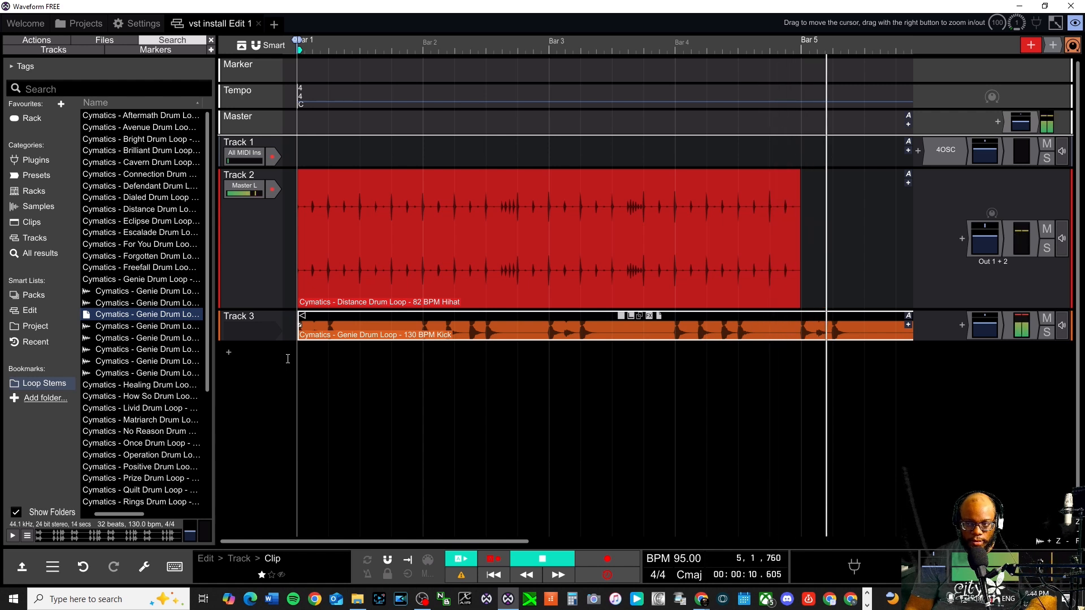
key("space")
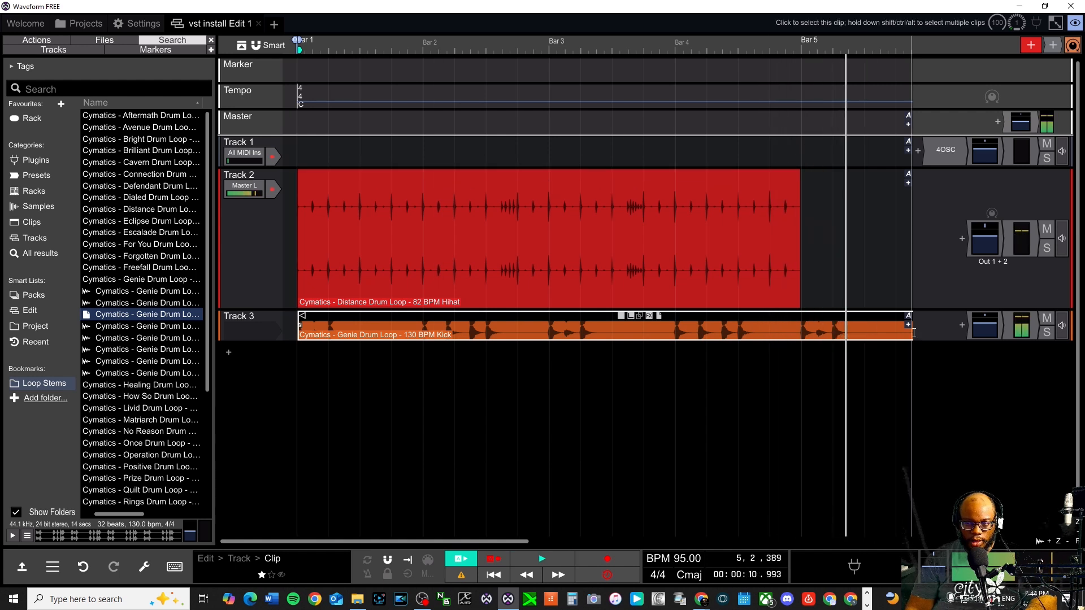
left_click(801, 44)
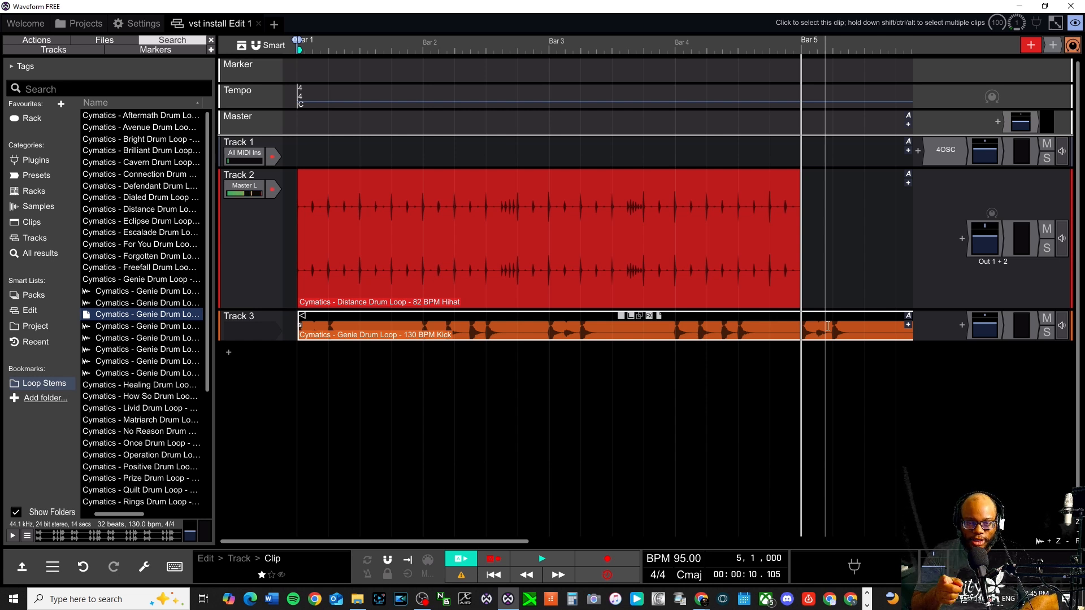
key("slash")
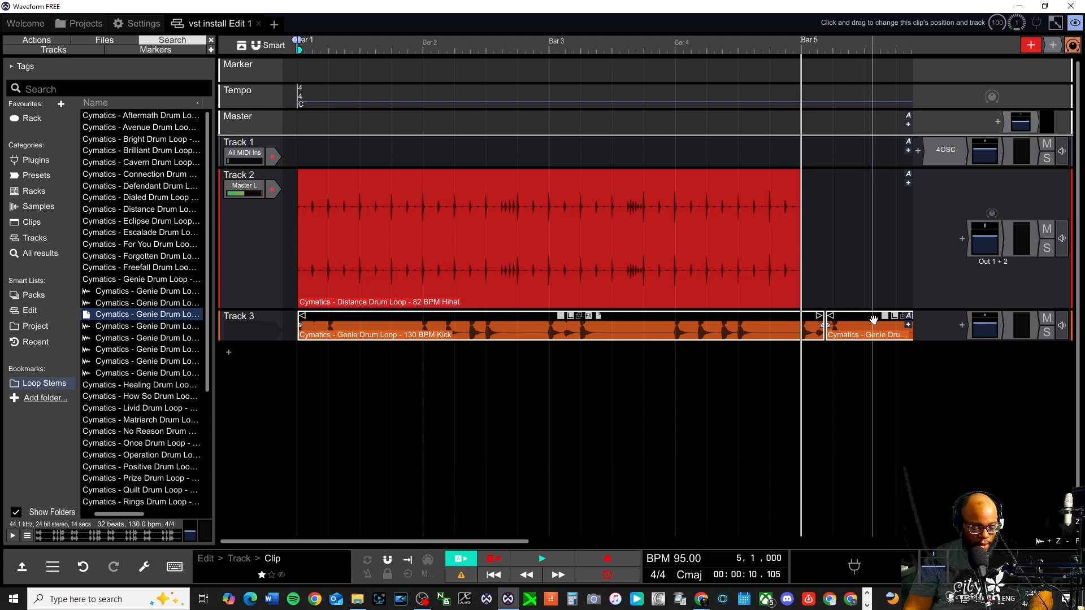
key("ctrl+z")
double_click(826, 316)
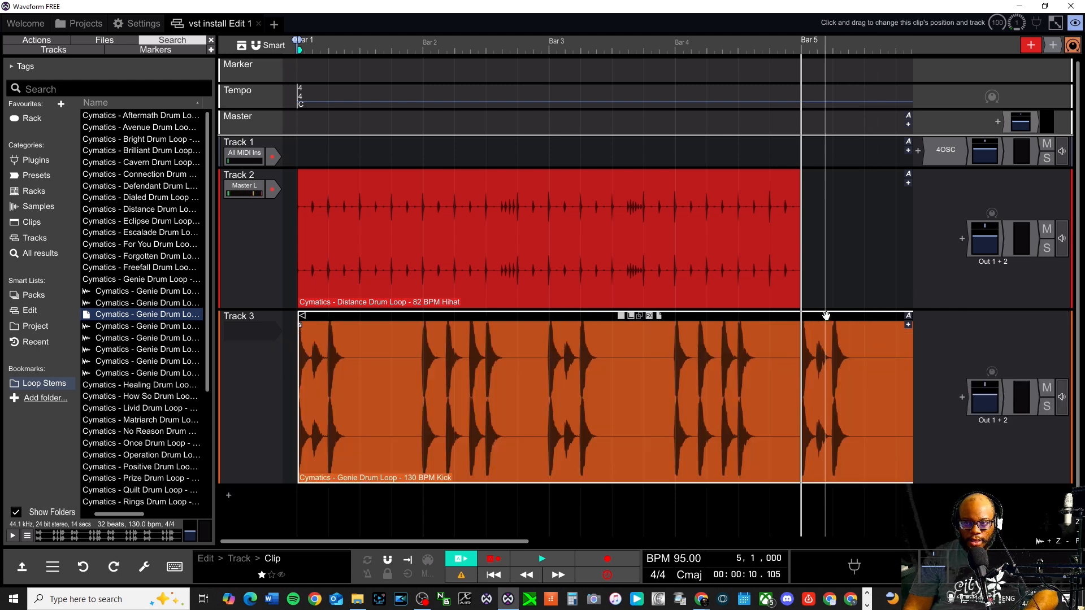
double_click(826, 316, "alt")
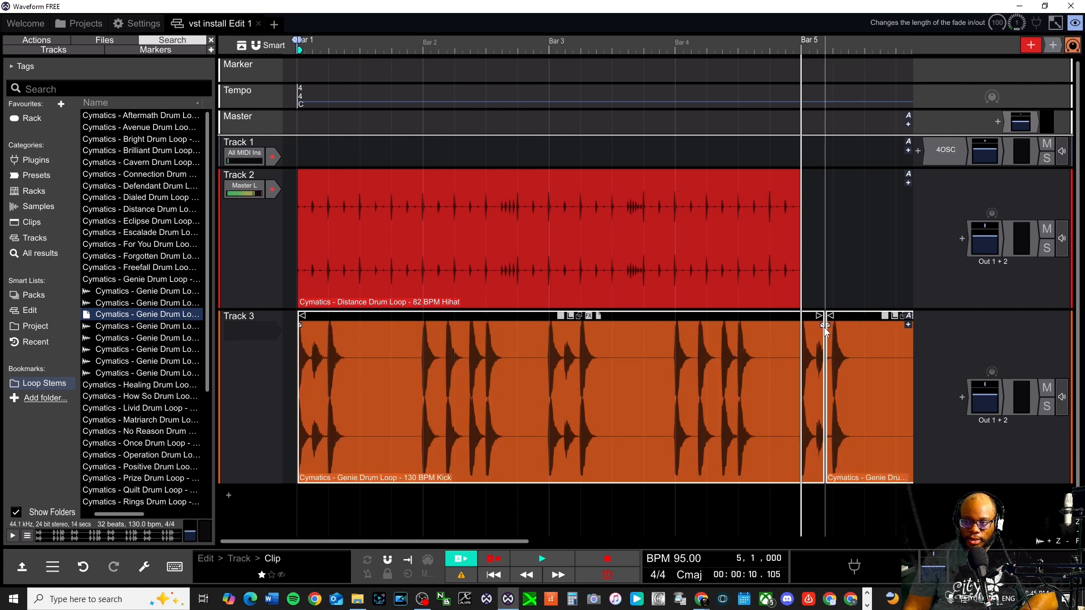
key("ctrl+z")
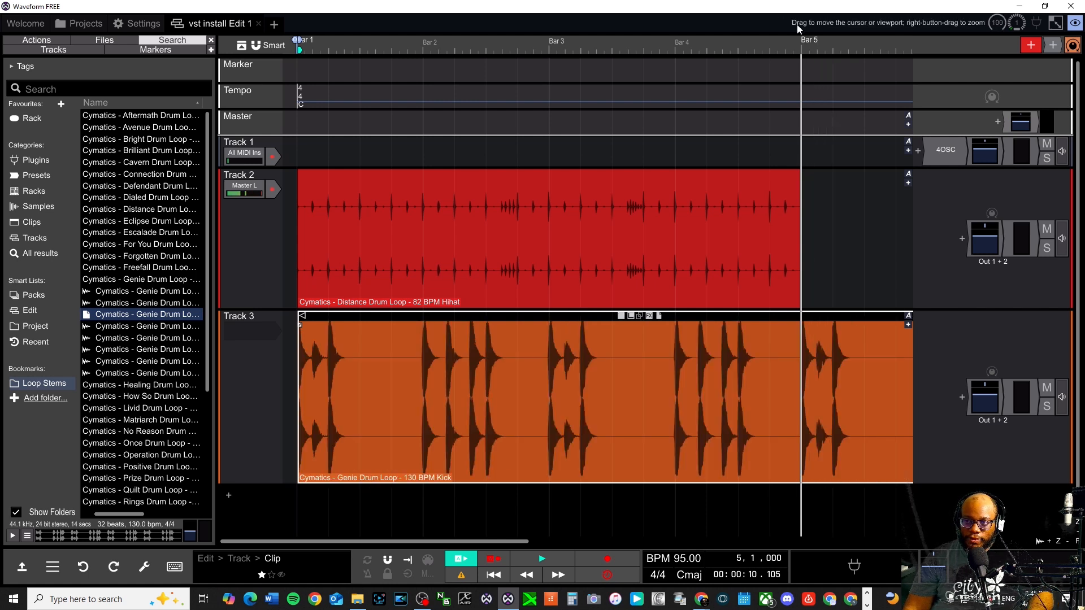
Step: Cut off the Track 3 kick clip just past bar 5 and trim its end back to bar 5
left_click(795, 46)
left_click_drag(795, 46, 801, 46)
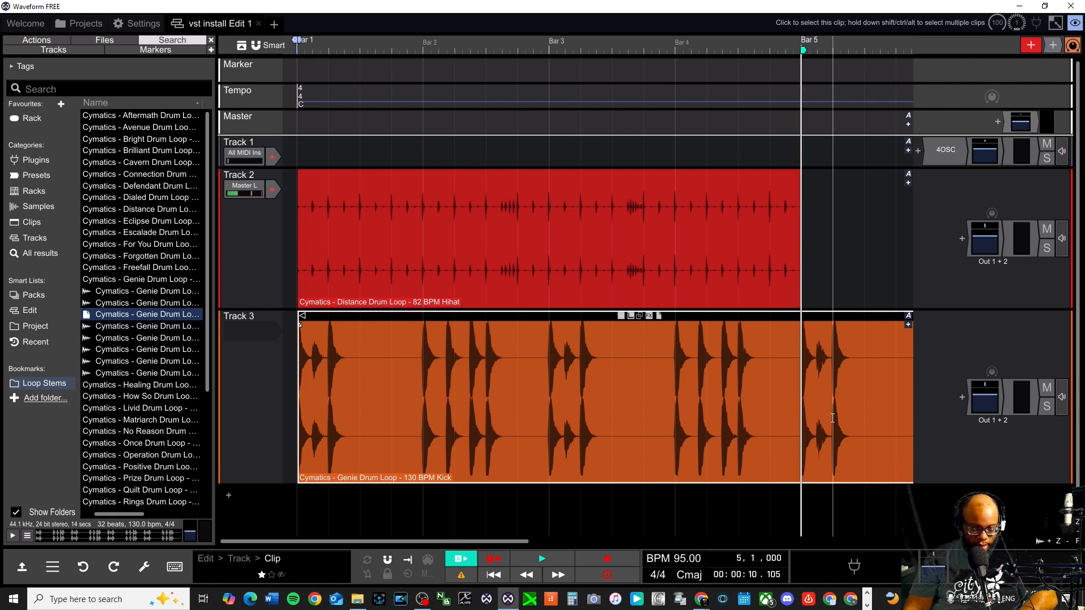
key("slash")
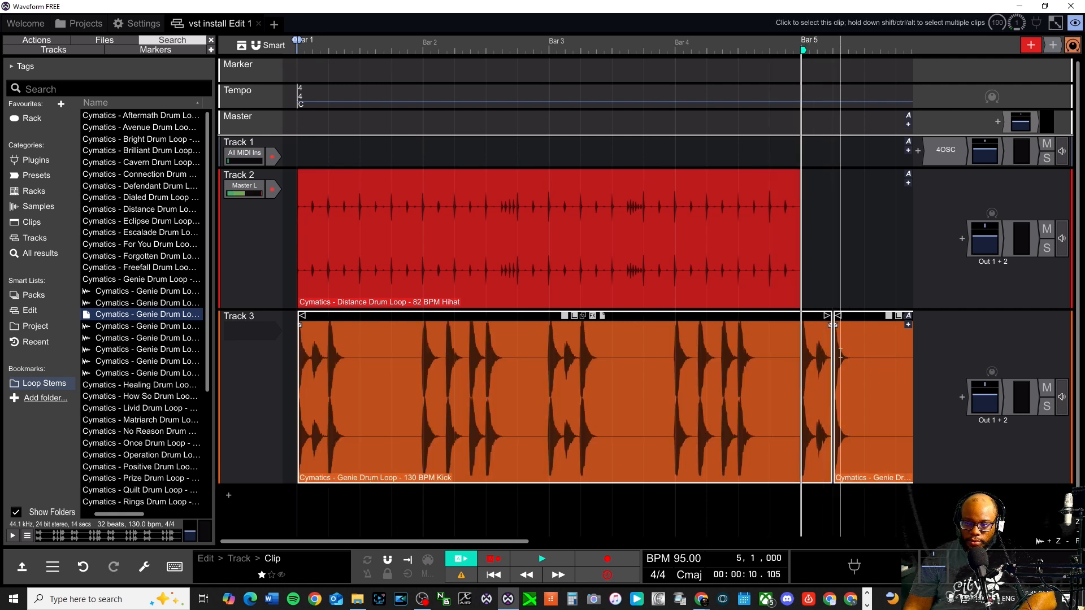
left_click(875, 345)
key("Delete")
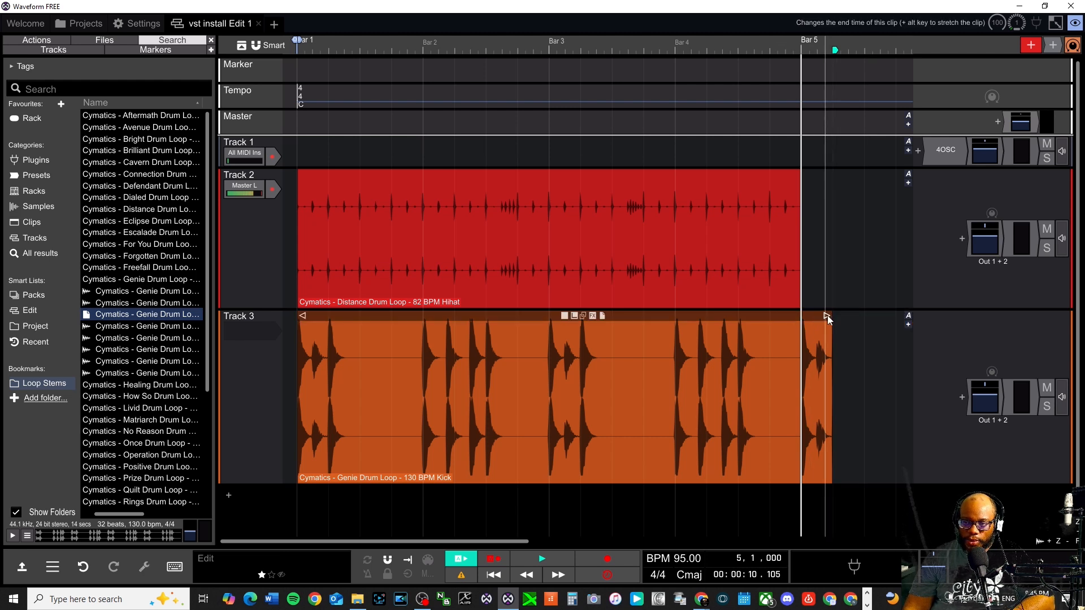
left_click_drag(829, 316, 800, 317)
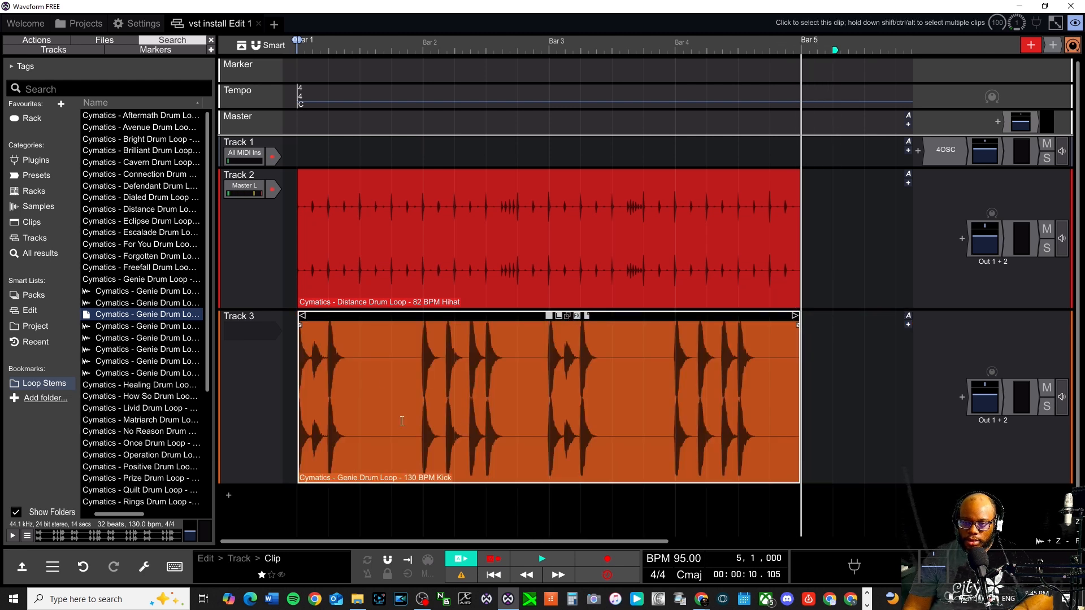
Step: Play the hi-hat and trimmed kick loops together from the start of the edit, and save the edit
key("Home")
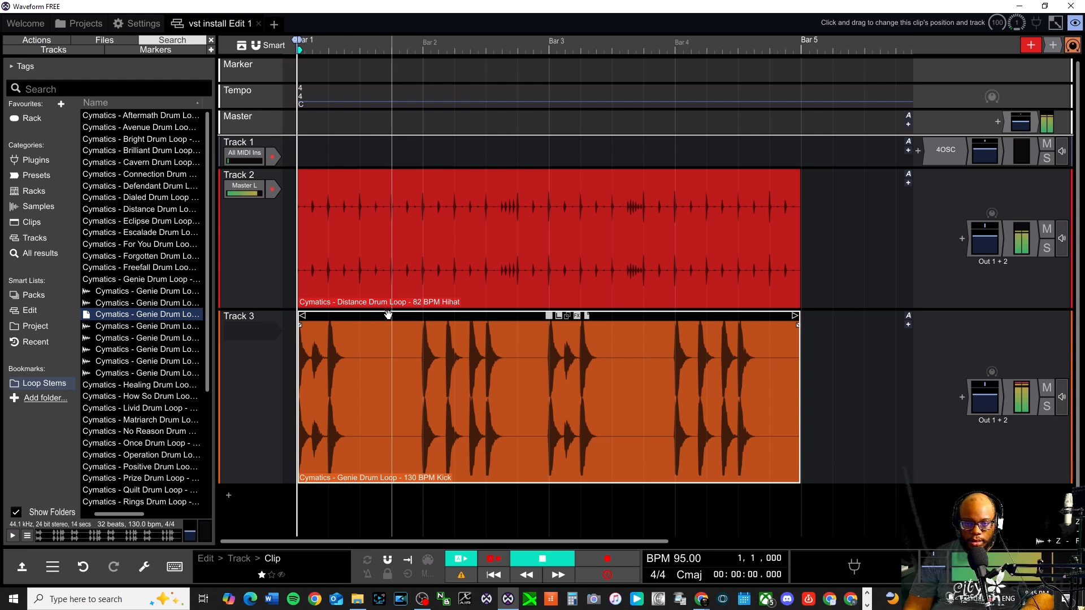
key("space")
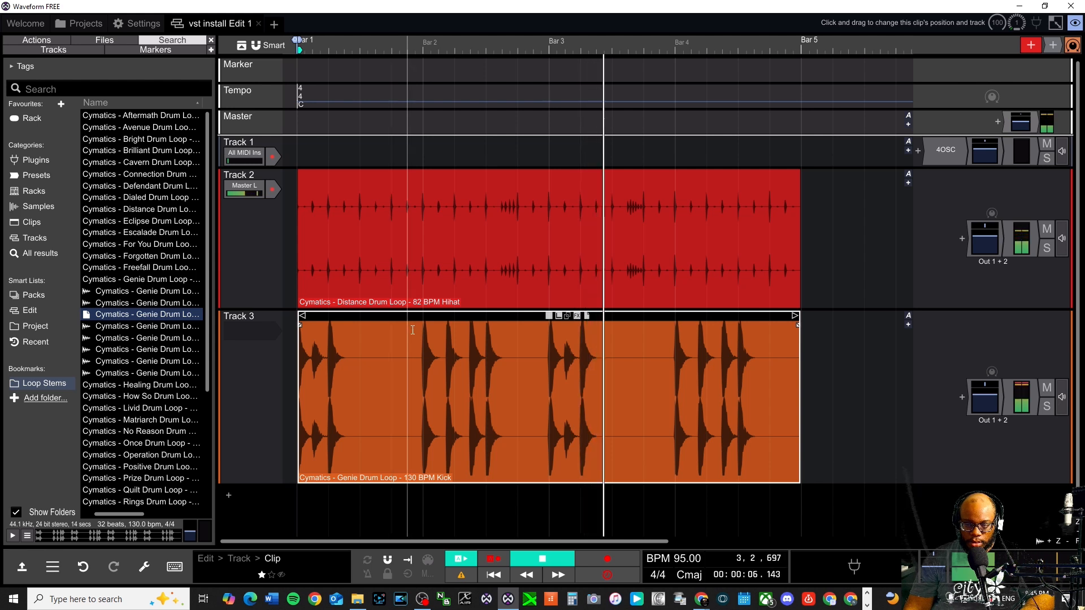
key("space")
key("space")
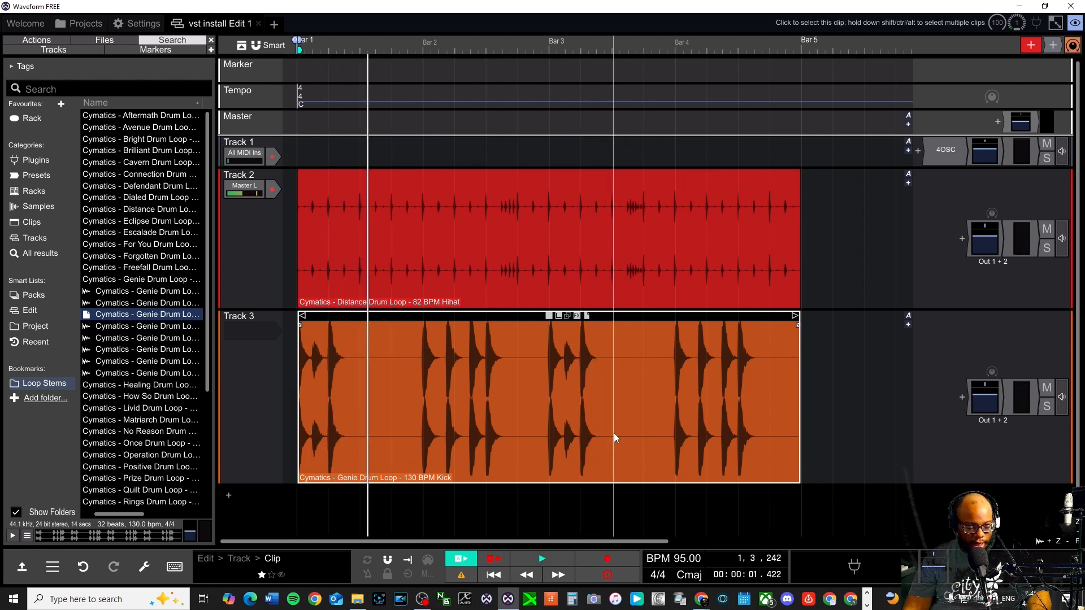
key("ctrl+s")
Step: Open the Windows microphone privacy settings and exit a background app running in the system tray
left_click(137, 26)
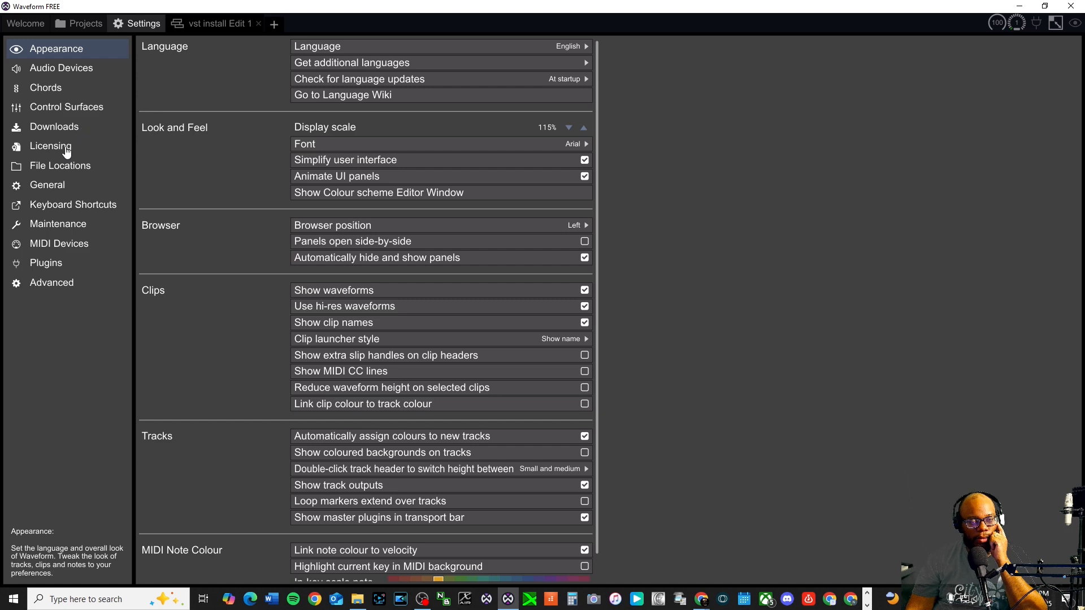
left_click(952, 600)
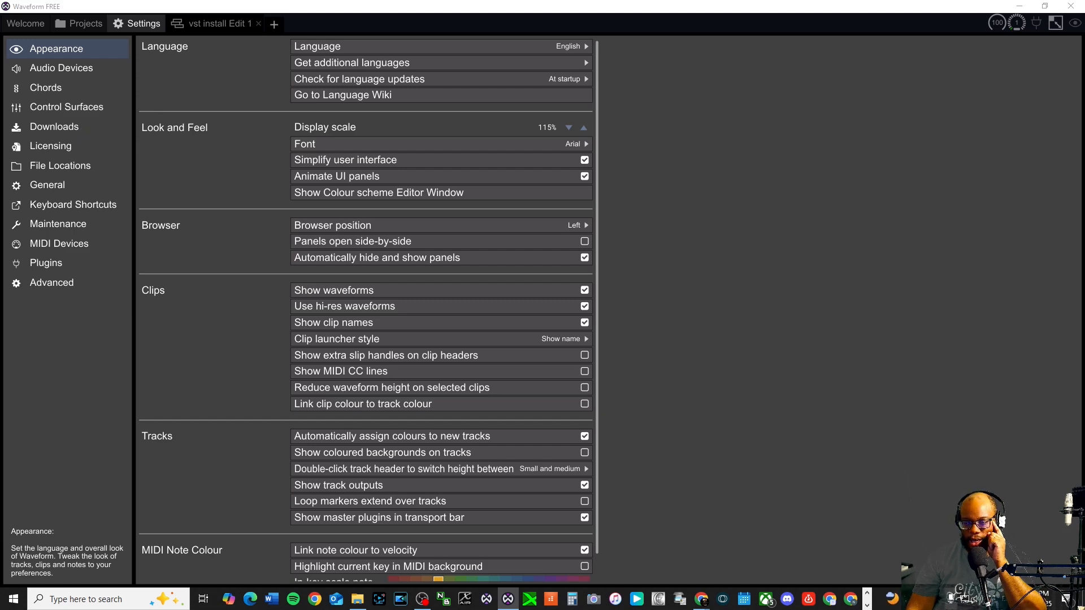
left_click(938, 599)
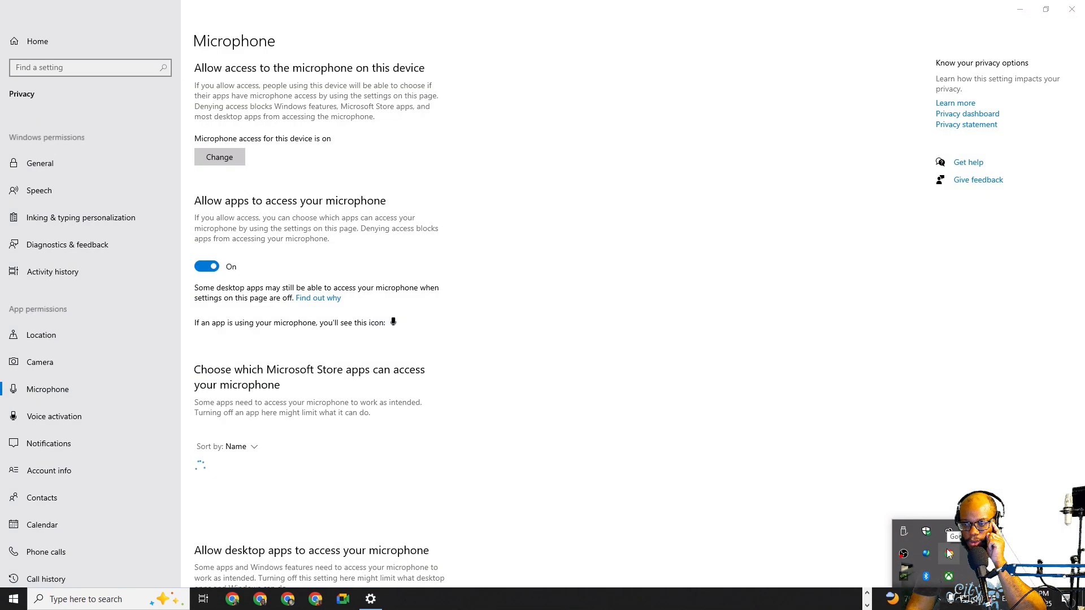
right_click(950, 555)
left_click(882, 539)
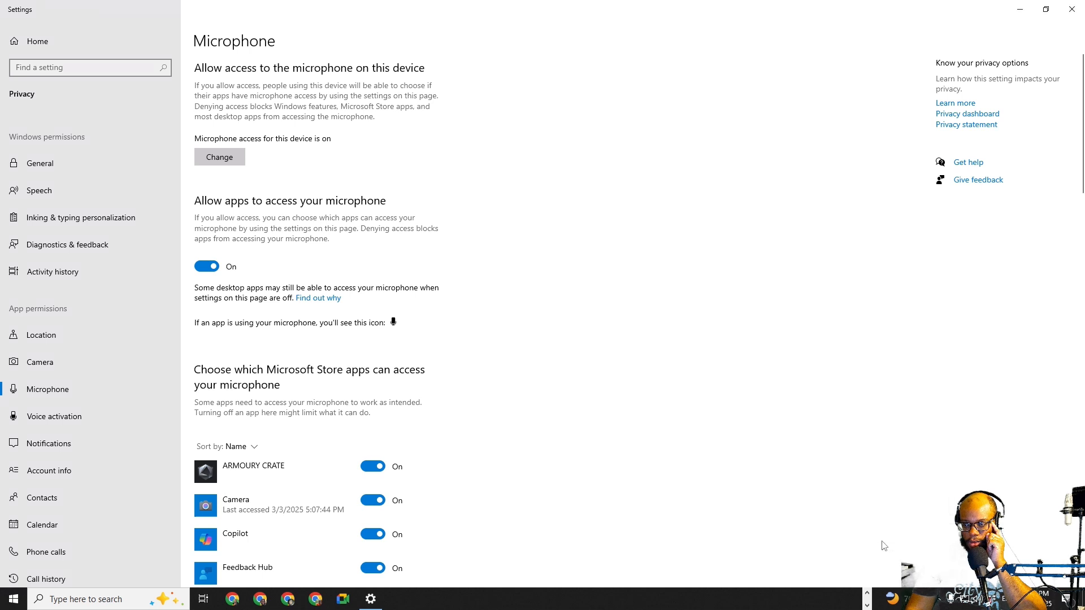
Step: Check the remaining background apps in the system tray and return to vst install Edit 1 in Waveform
left_click(940, 600)
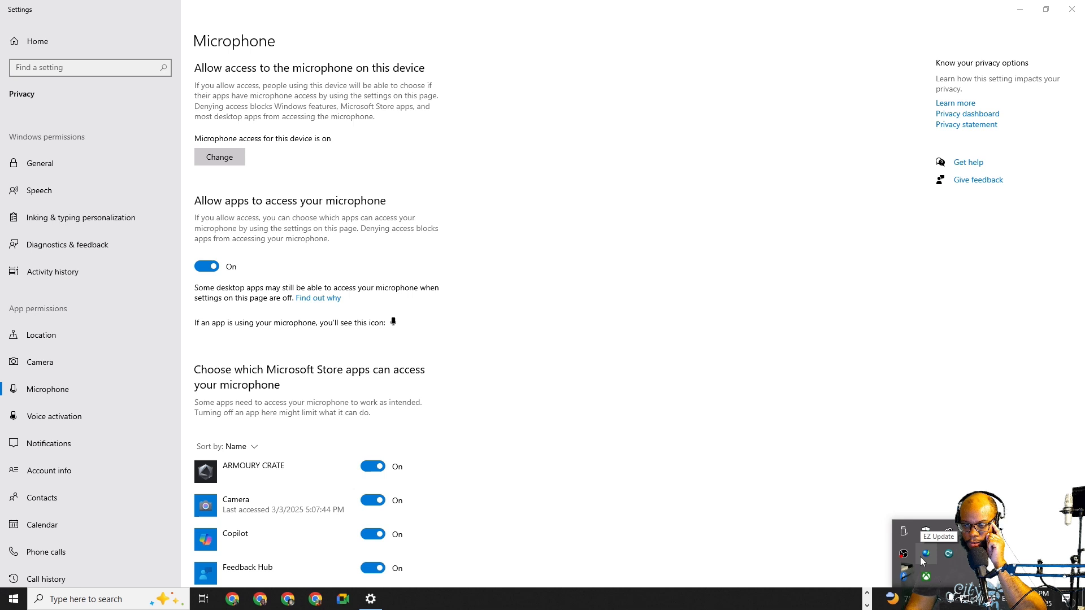
left_click(951, 604)
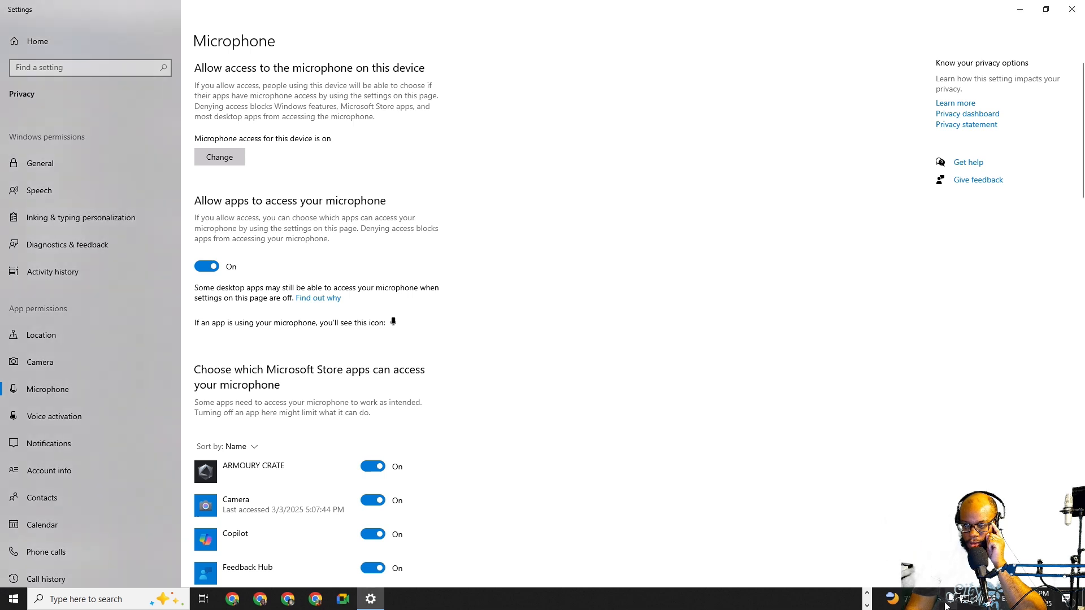
left_click(943, 605)
left_click(914, 577)
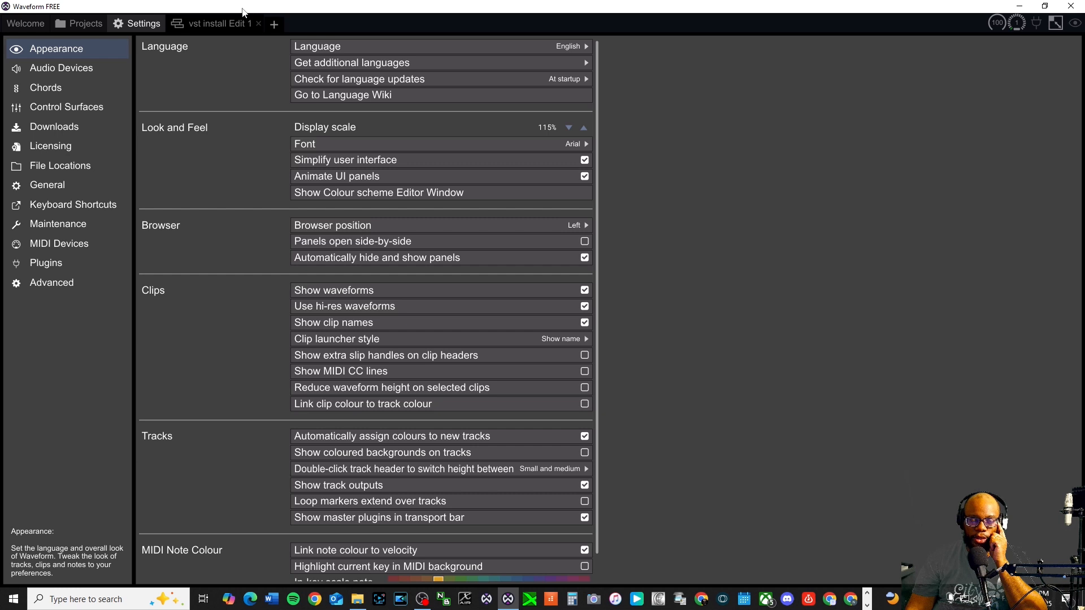
left_click(240, 23)
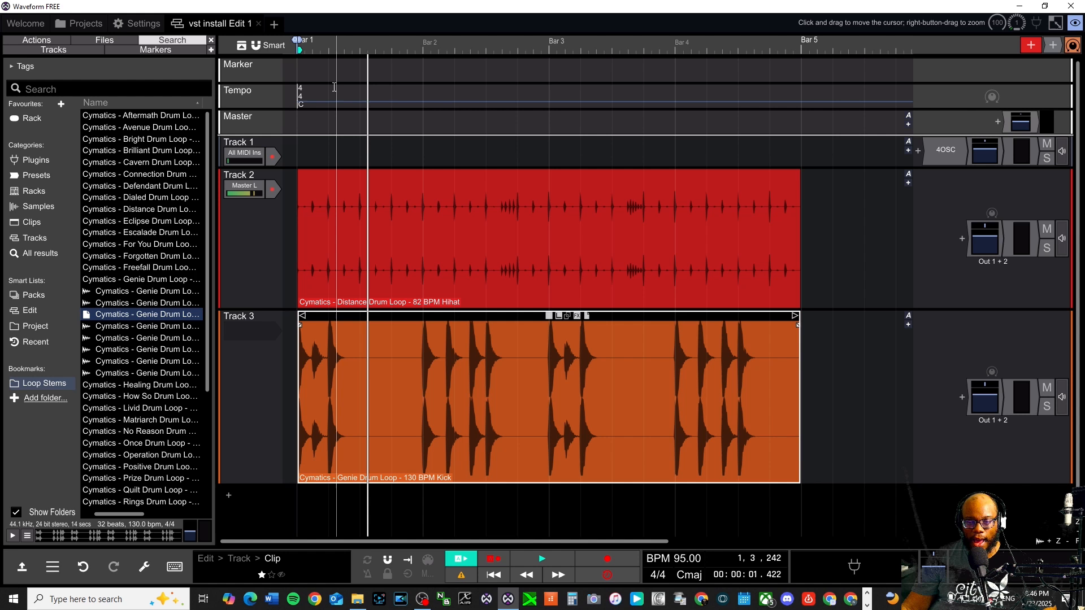
Step: Replay both loops from bar 1 into bar 4, stop playback, and save the edit again
key("Home")
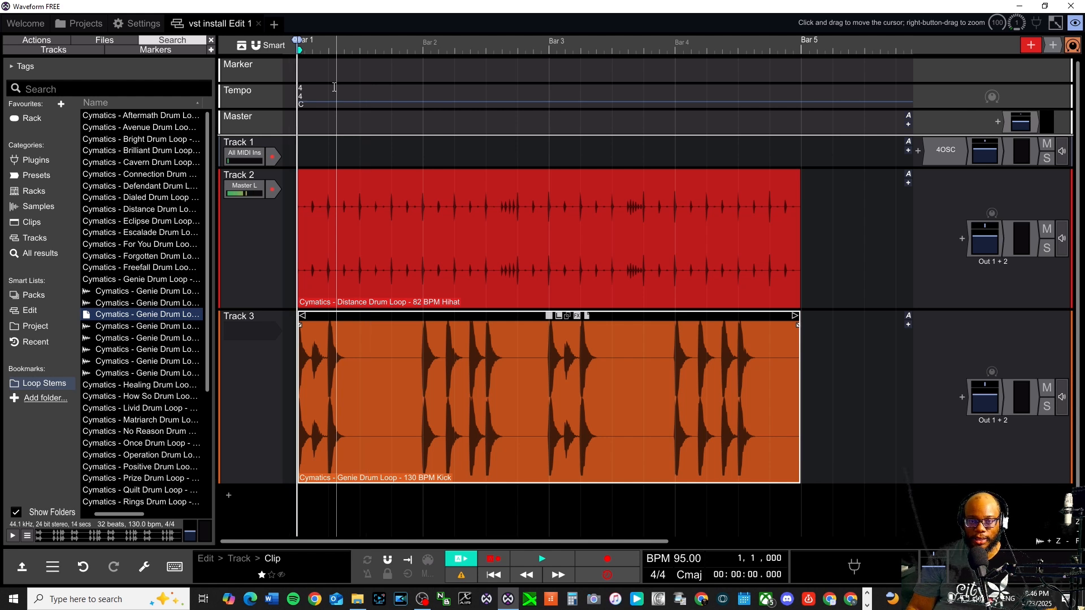
key("space")
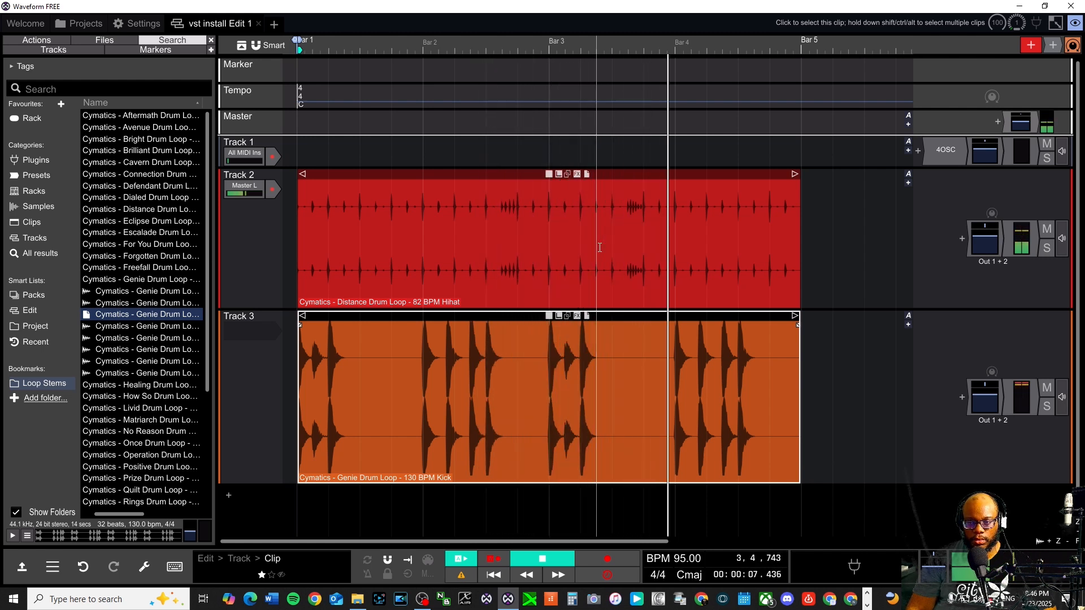
key("space")
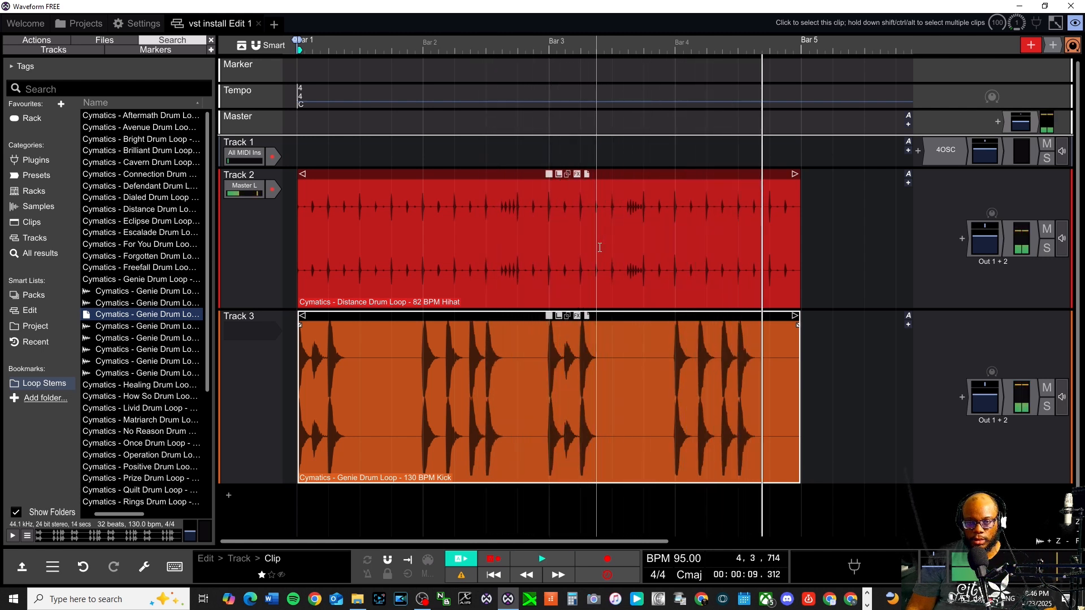
key("ctrl+s")
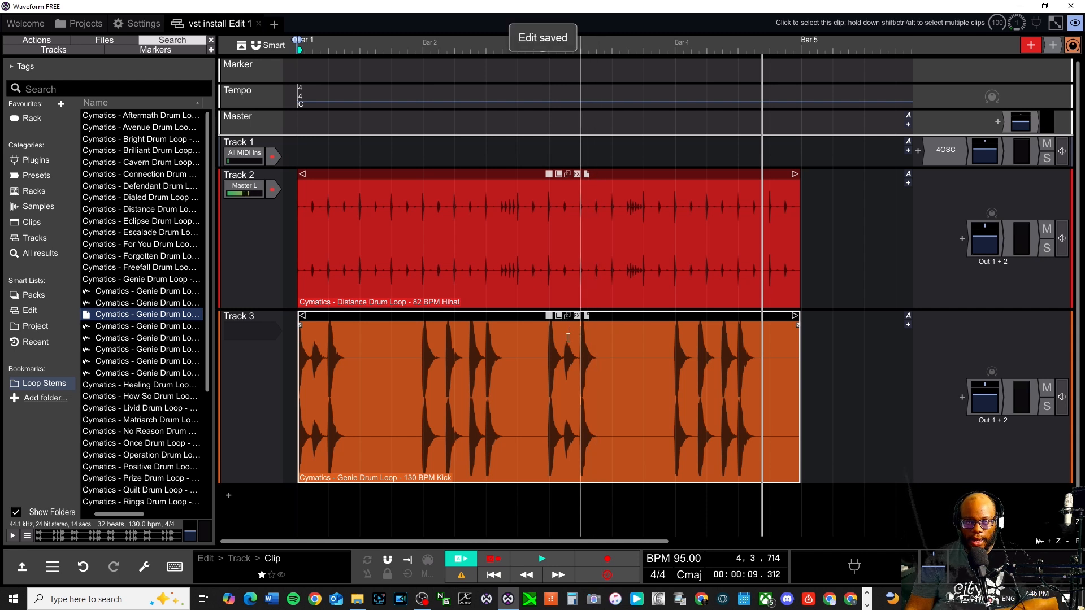
Step: Shrink the heights of Track 2 and Track 3, and collapse the Cymatics Genie Drum Loop folder
double_click(254, 185)
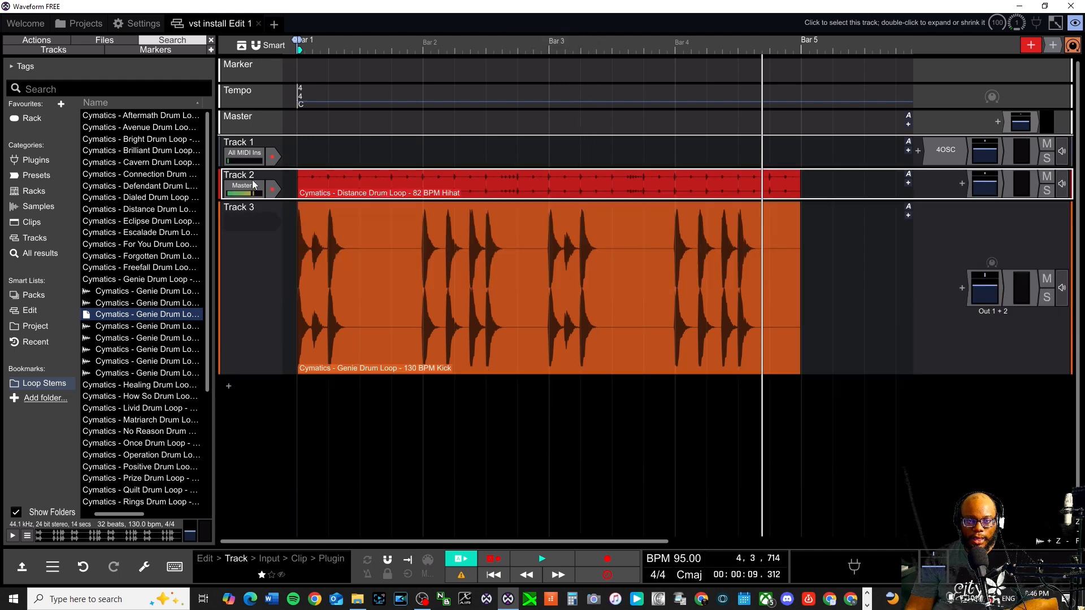
double_click(249, 218)
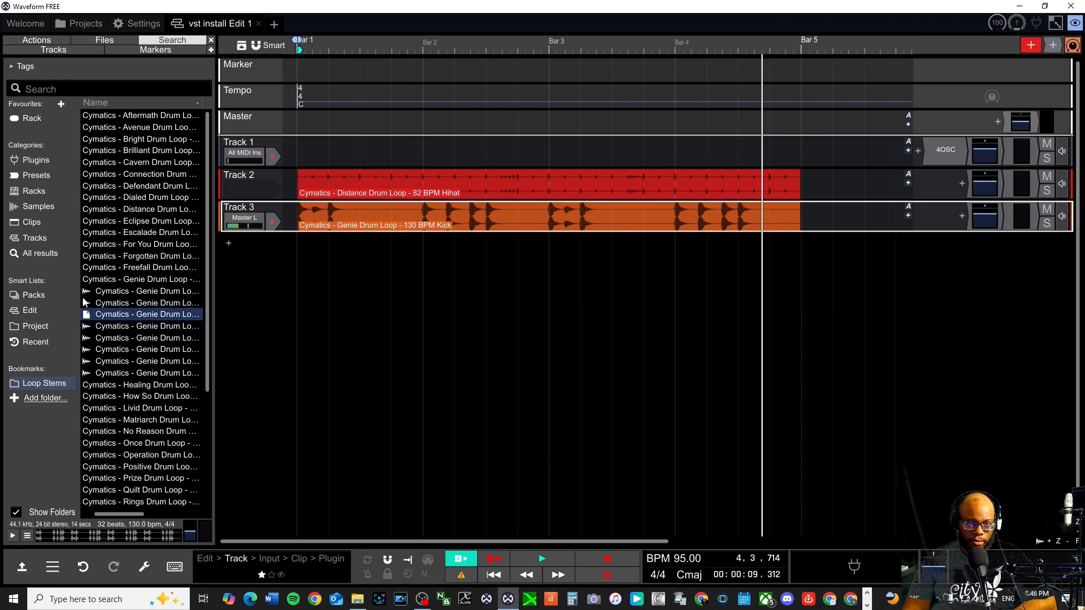
scroll(113, 277, "down", 4)
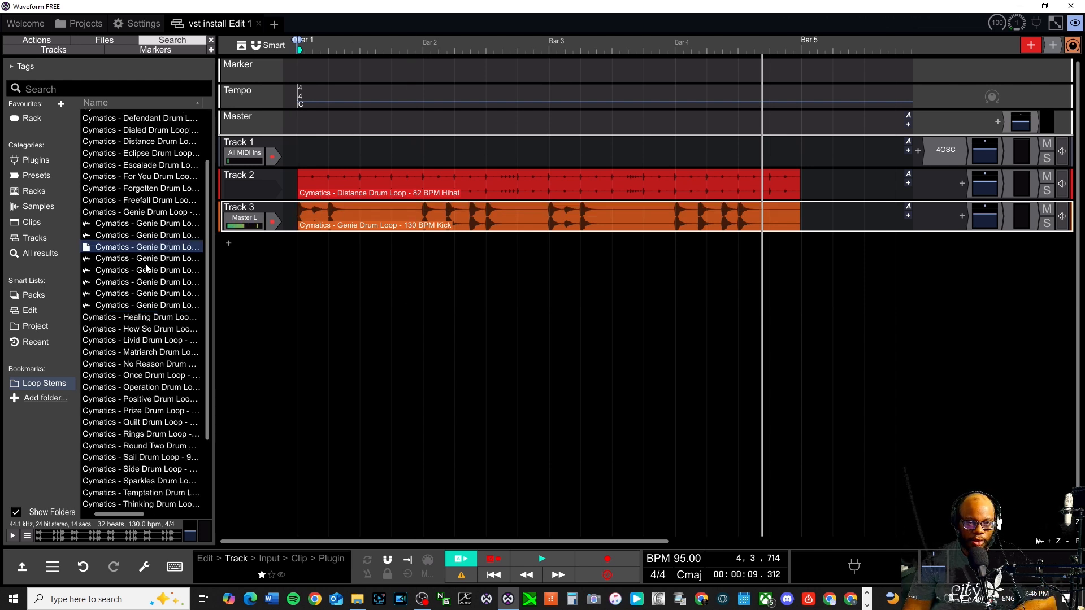
scroll(139, 248, "up", 3)
left_click(112, 253)
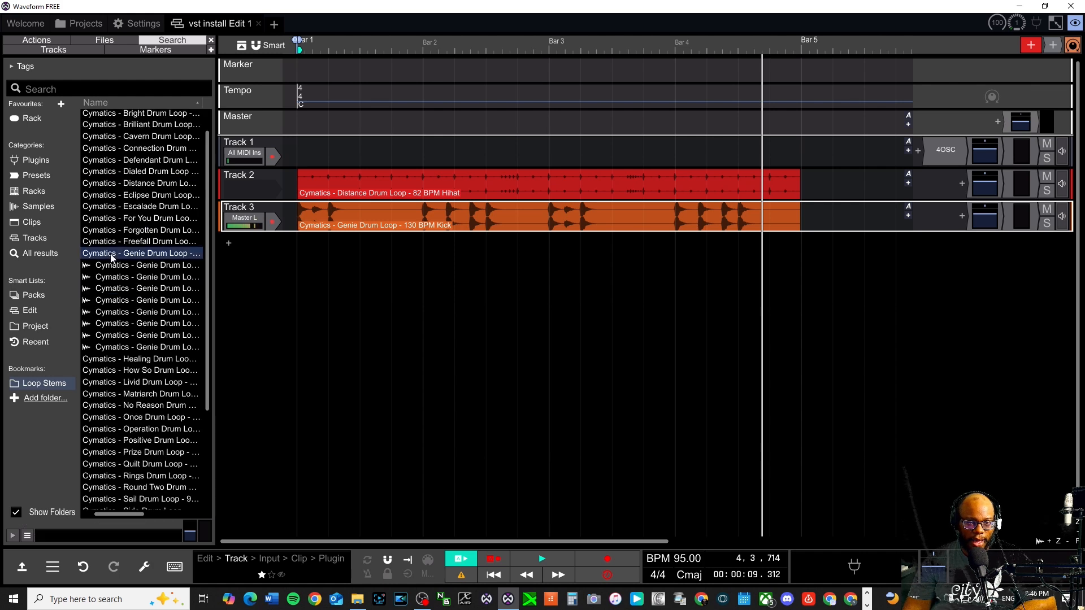
left_click(101, 255)
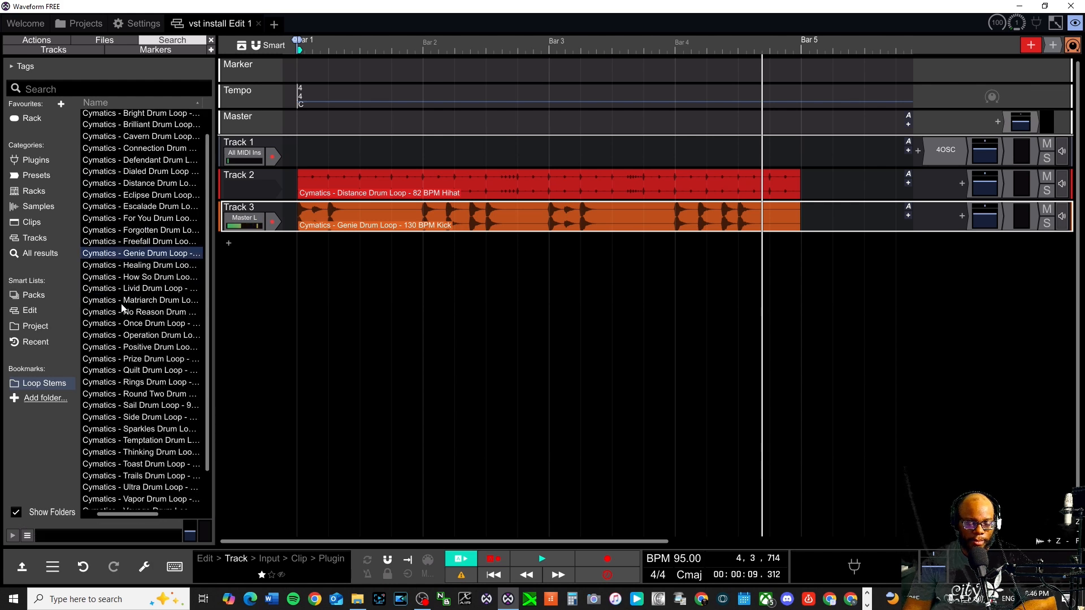
Step: Browse the Loop Stems folders and expand the Cymatics Quilt Drum Loop folder
scroll(118, 302, "down", 2)
scroll(147, 316, "up", 3)
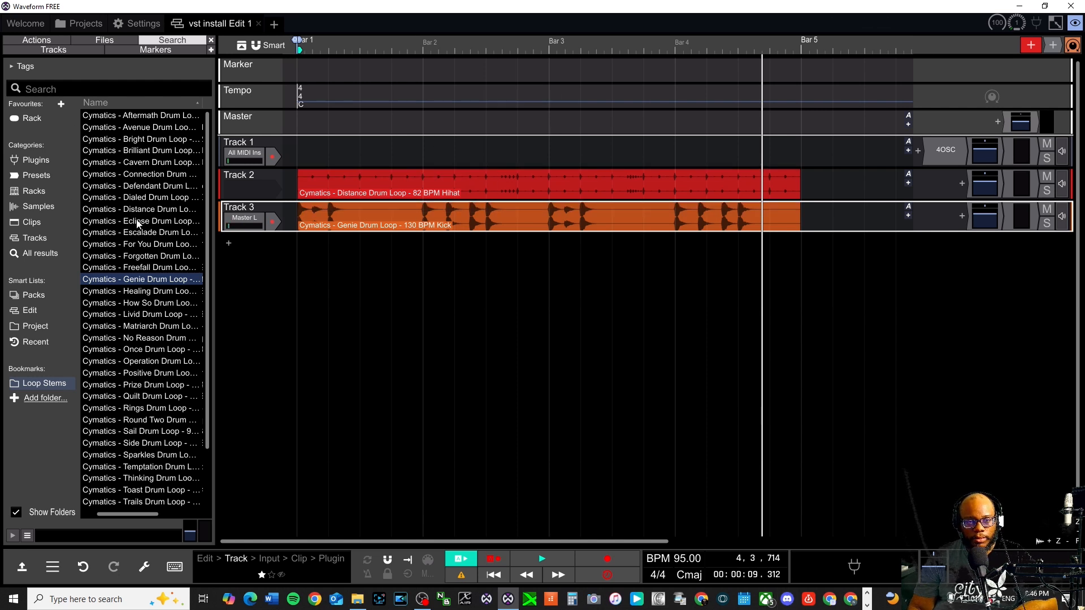
scroll(115, 322, "down", 2)
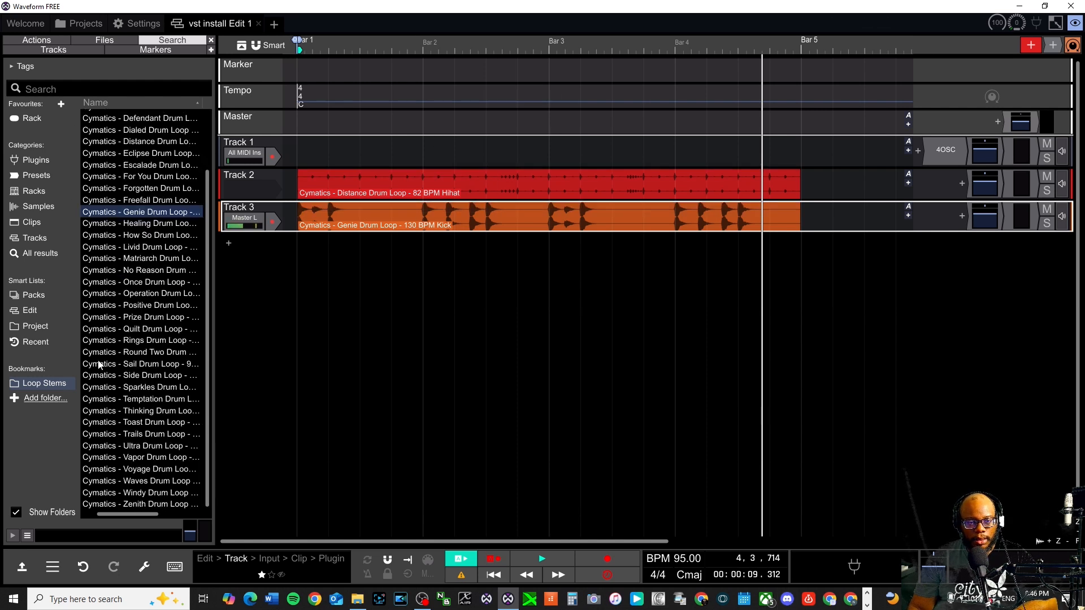
double_click(95, 331)
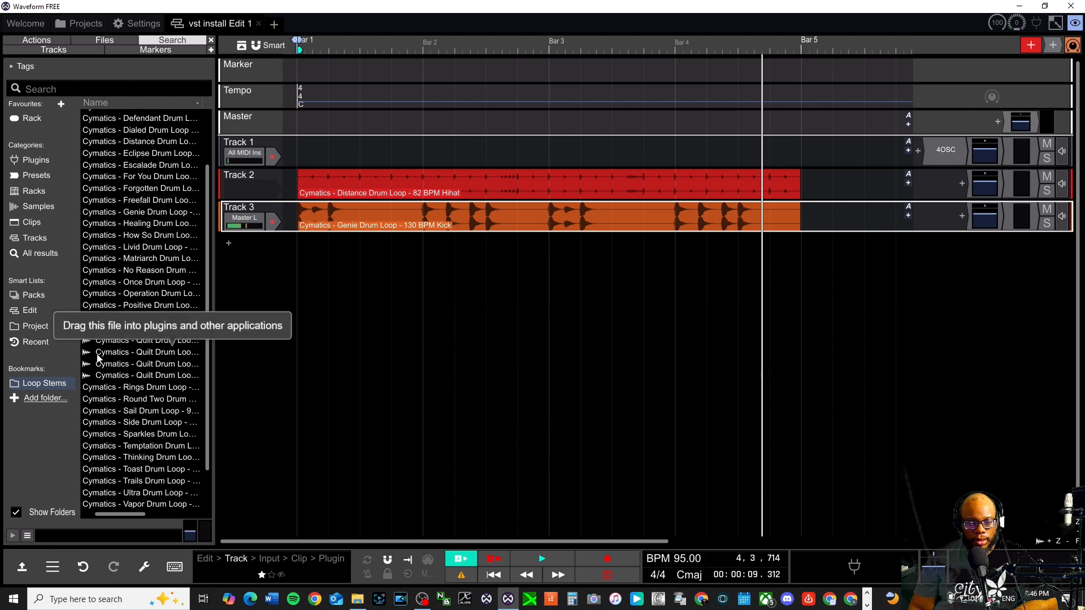
double_click(102, 364)
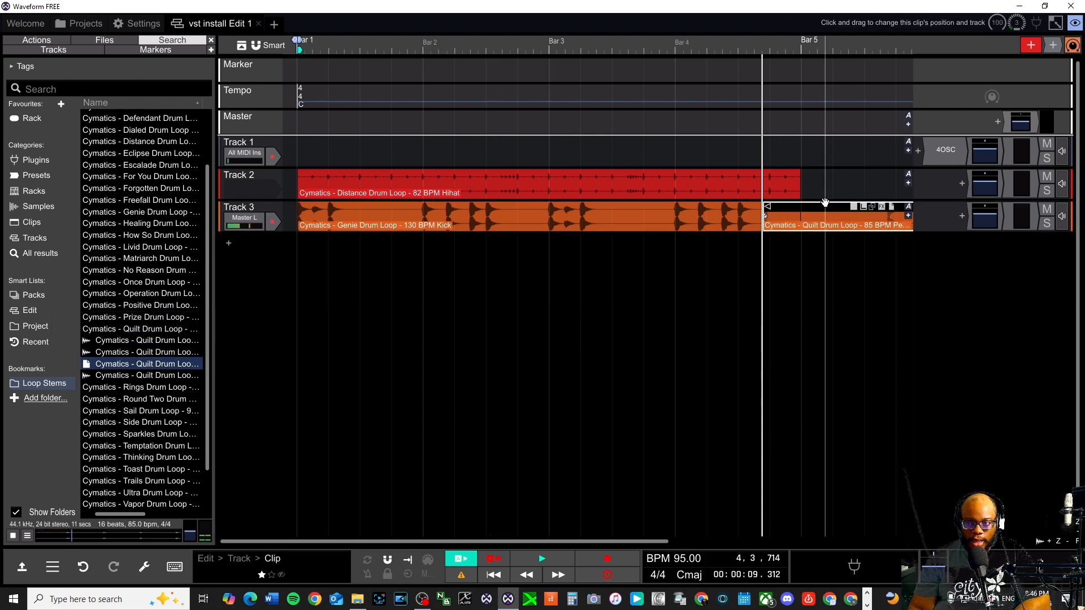
left_click(551, 317)
left_click(829, 204)
key("Delete")
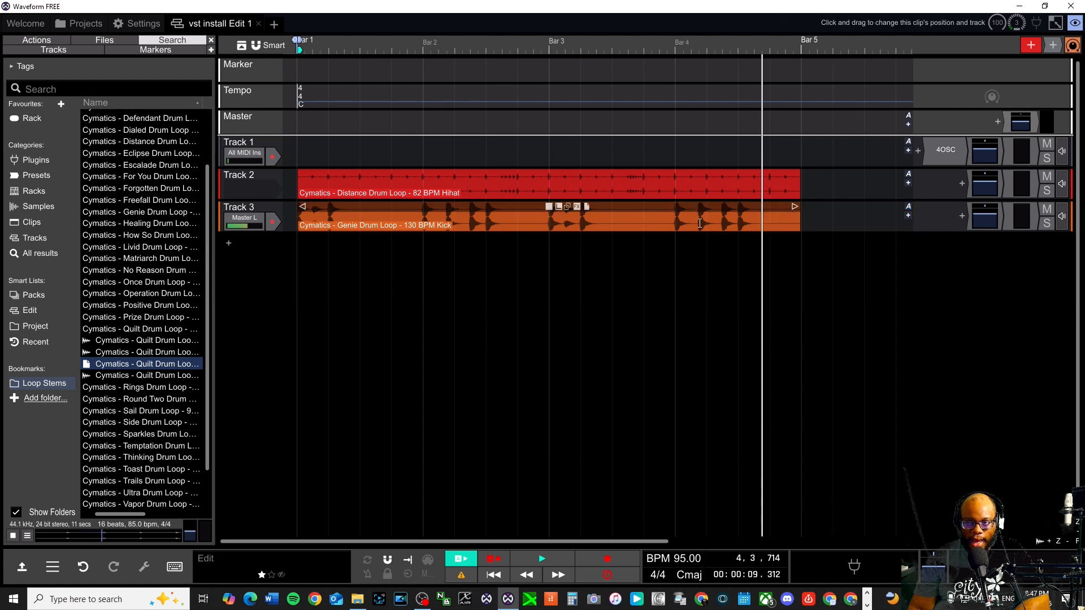
Step: Audition the second, third, and fourth stems in the Cymatics Quilt folder
left_click(189, 356)
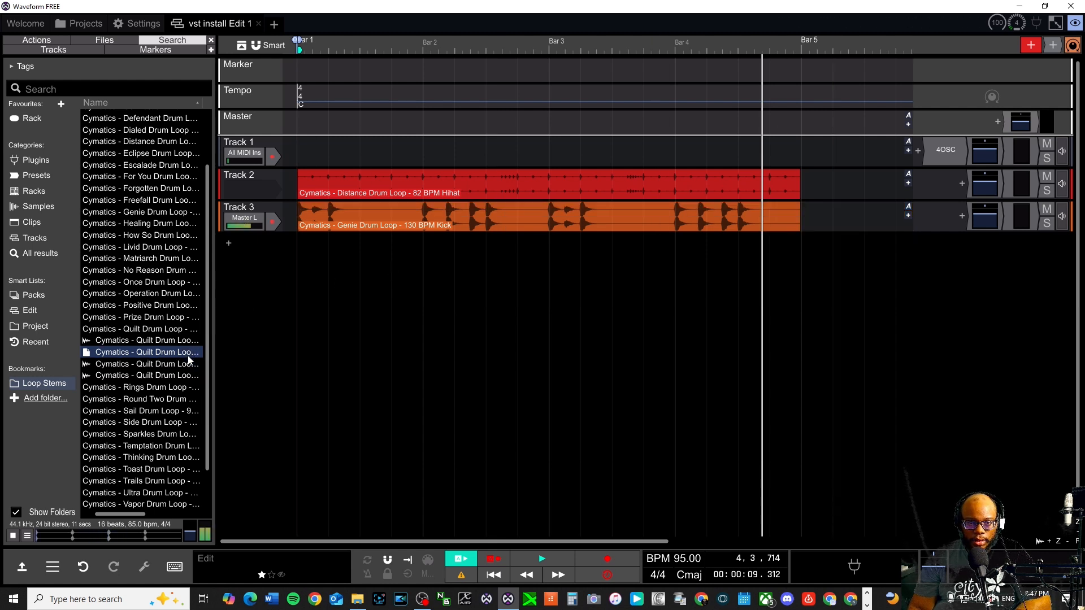
left_click(153, 367)
left_click(155, 377)
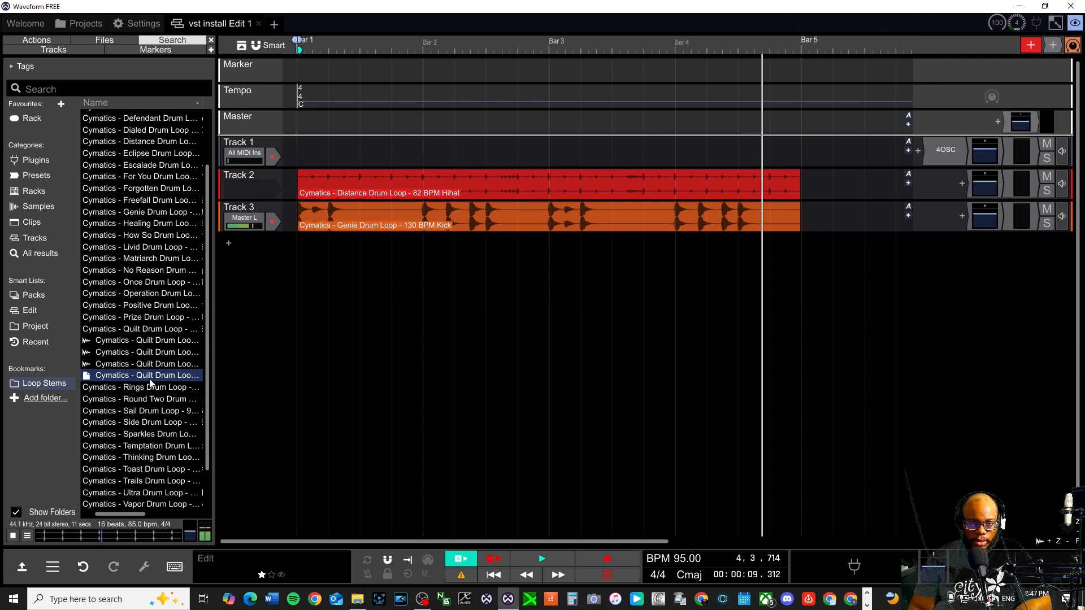
Step: Add the Cymatics Quilt 85 BPM Rim stem to a new track below Track 3 at bar 1 and play the arrangement from the start
left_click_drag(150, 381, 293, 257)
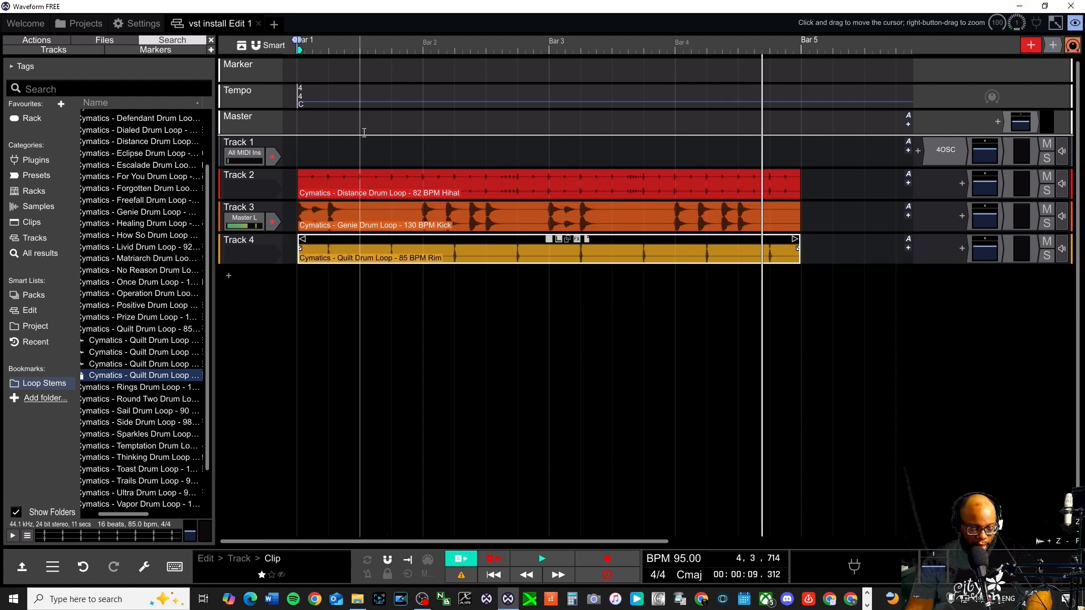
key("Home")
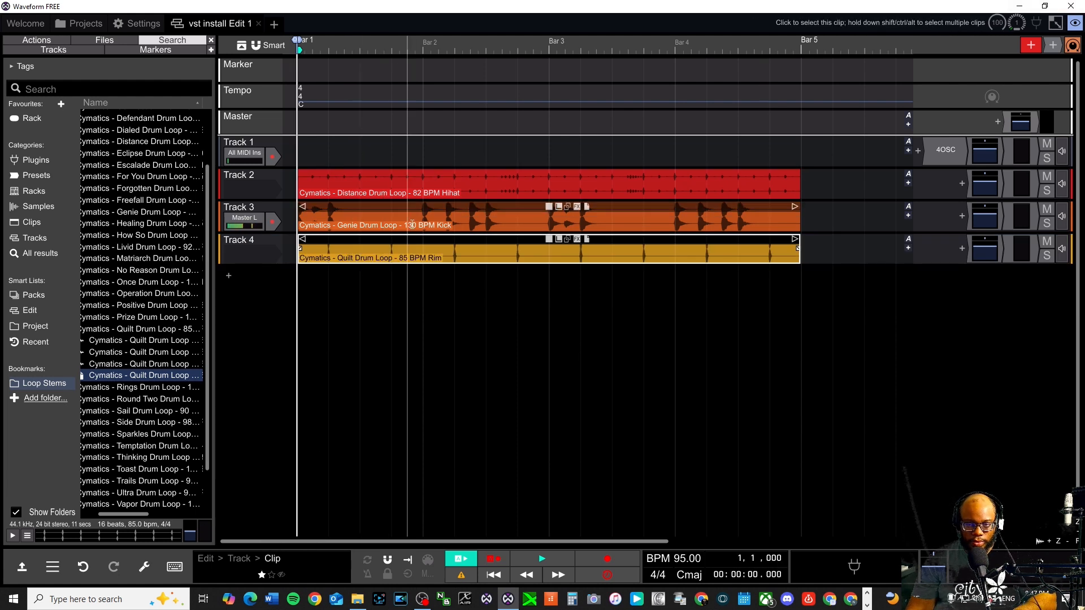
key("space")
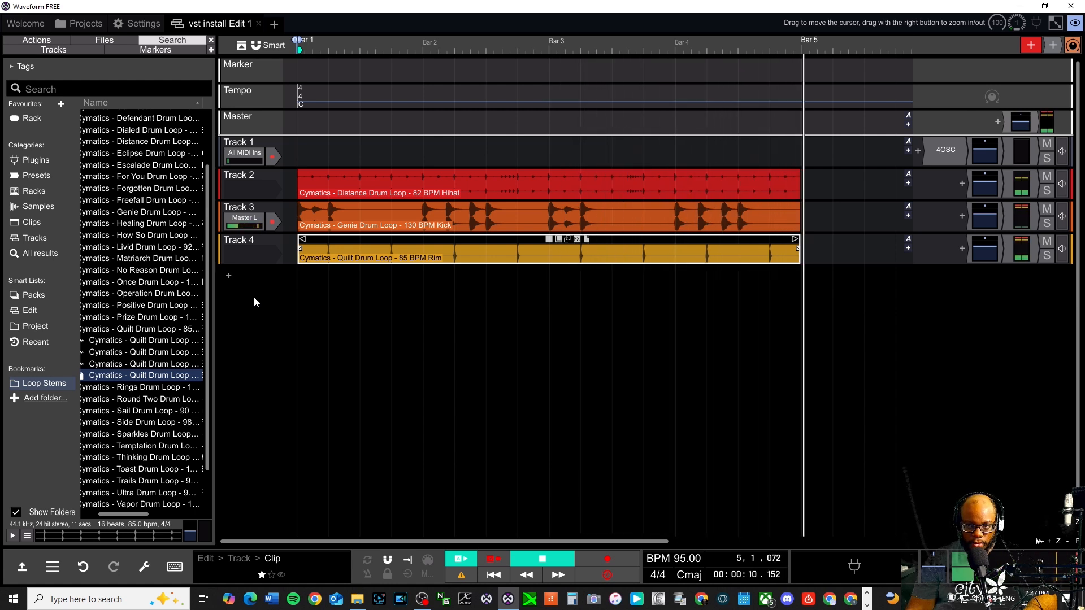
key("space")
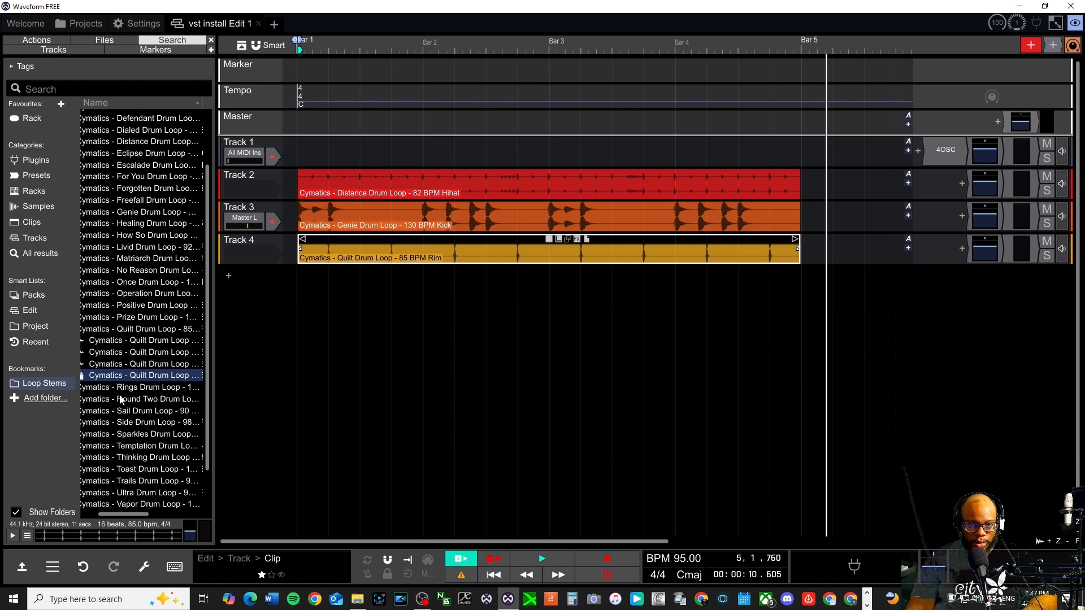
Step: Expand the Cymatics Zenith Drum Loop folder and reveal the endings of its stem file names
scroll(149, 474, "down", 2)
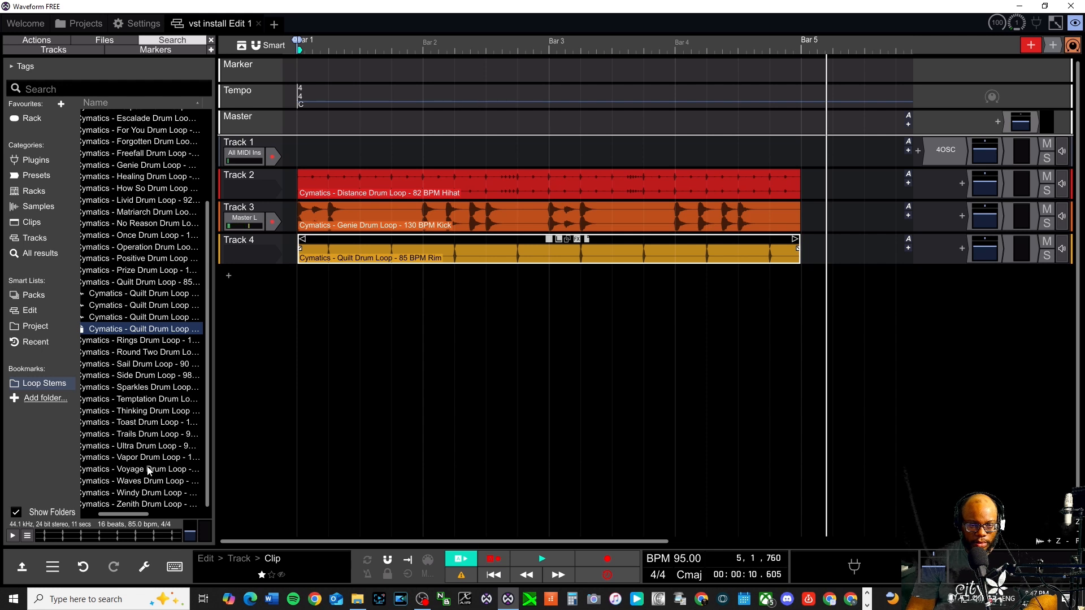
left_click(102, 505)
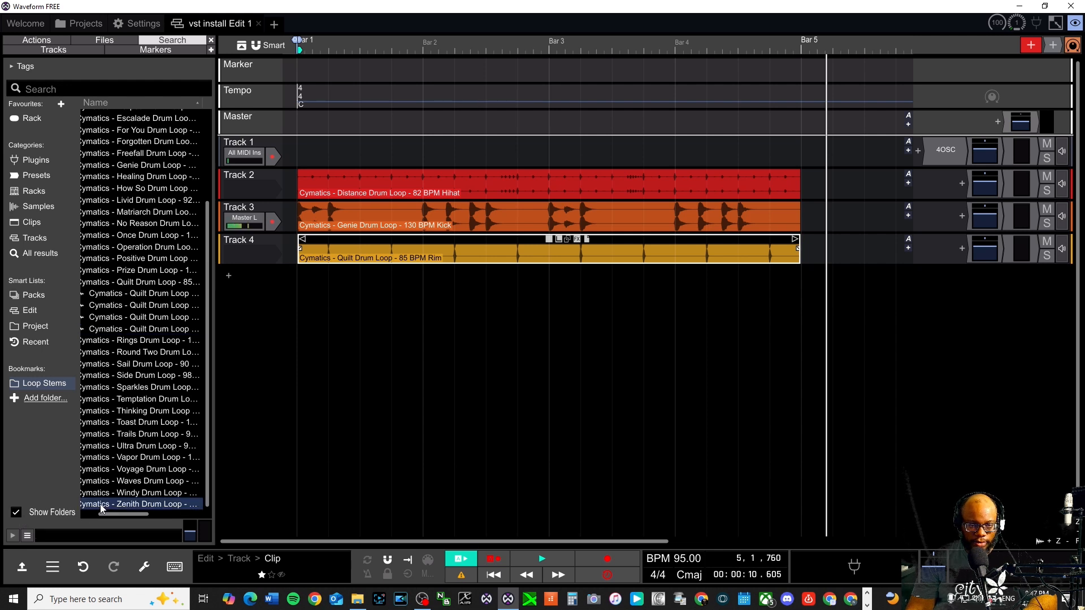
left_click_drag(119, 518, 81, 514)
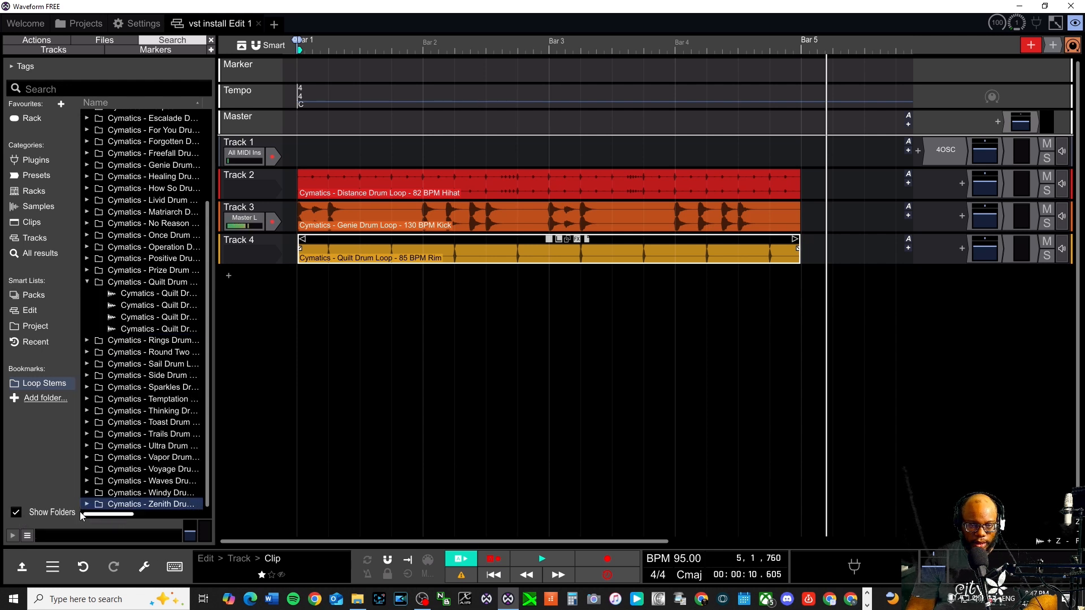
scroll(92, 477, "down", 3)
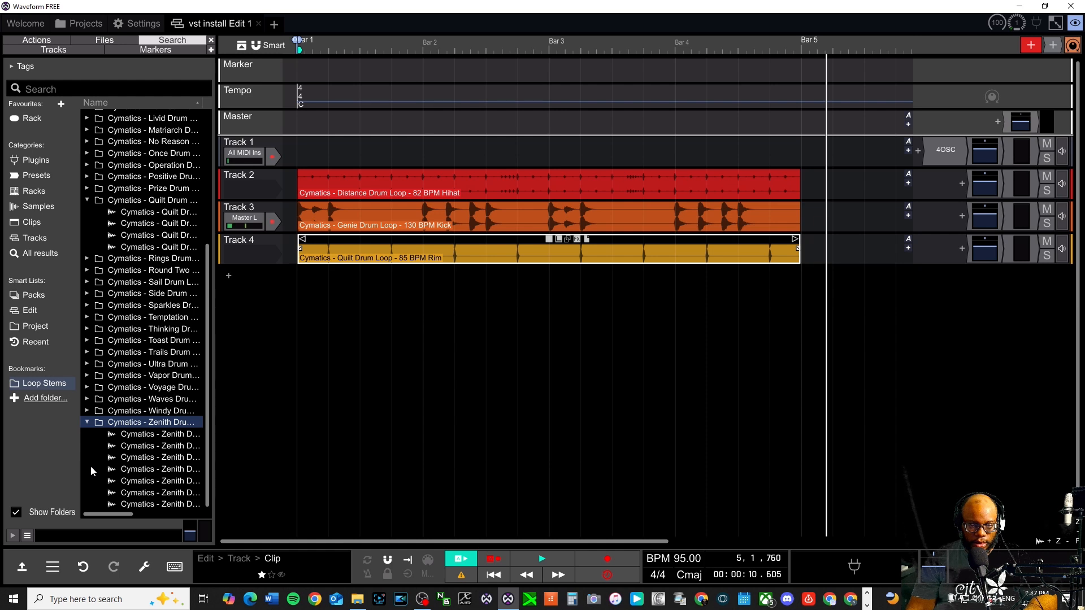
left_click_drag(125, 515, 181, 516)
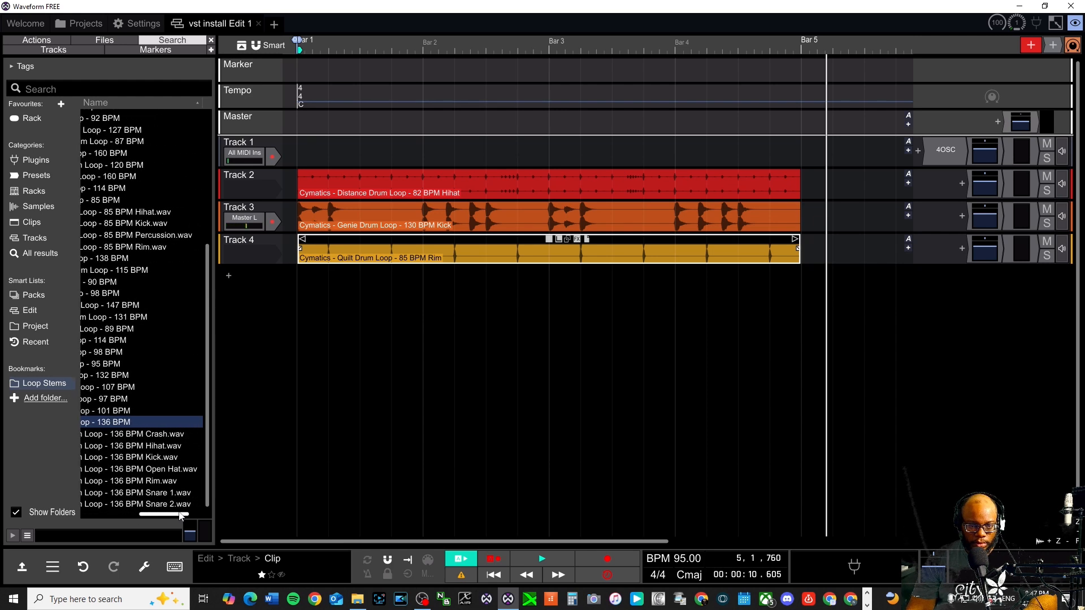
Step: Audition the Zenith 136 BPM Snare 1 and Snare 2 stems, replay Snare 1, and stop the preview
left_click(113, 496)
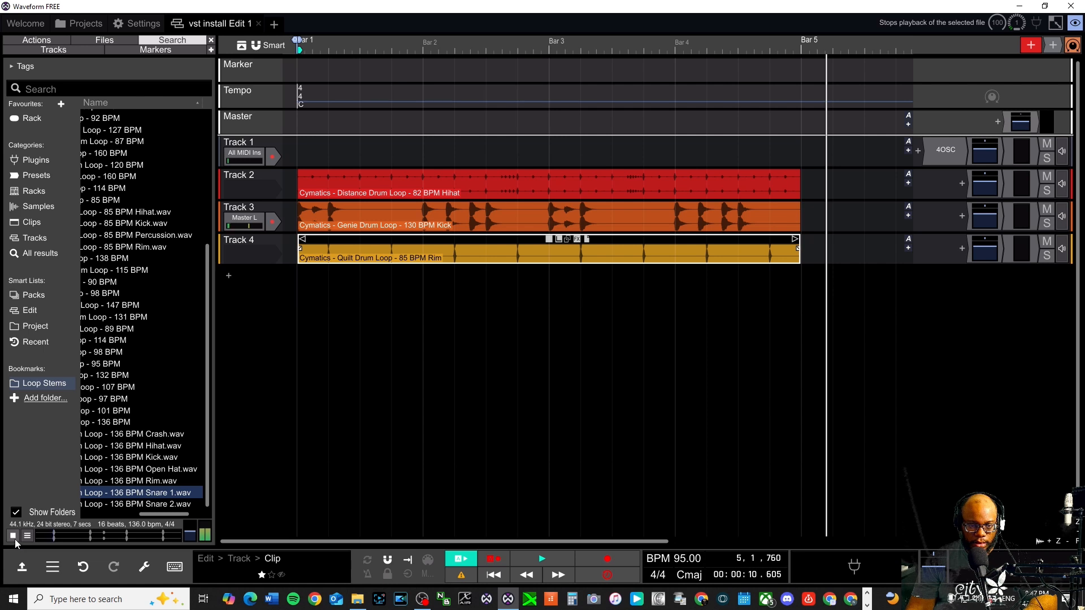
left_click(151, 505)
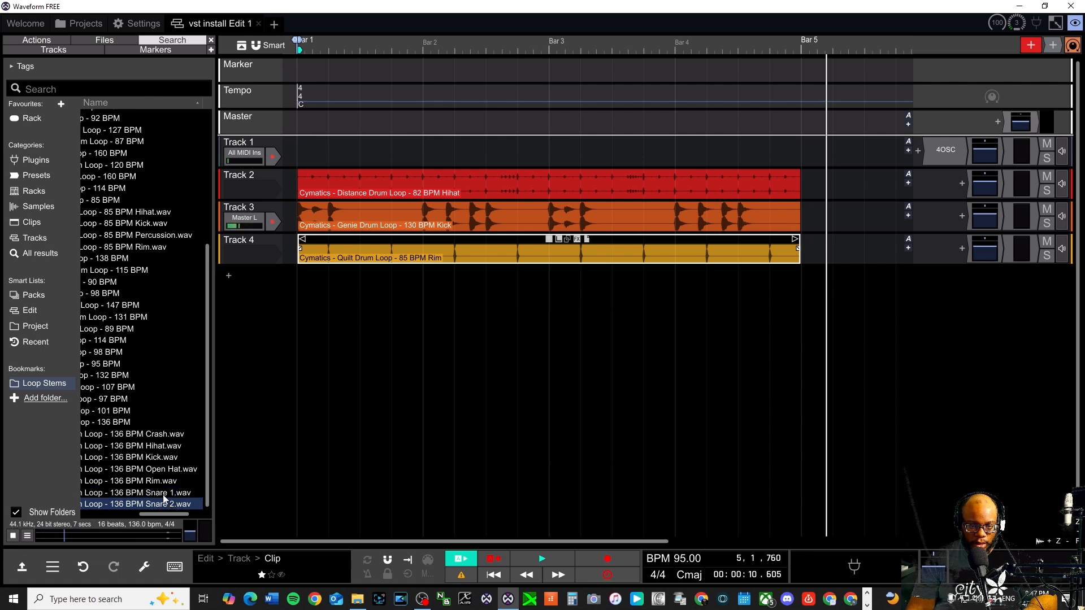
left_click(162, 495)
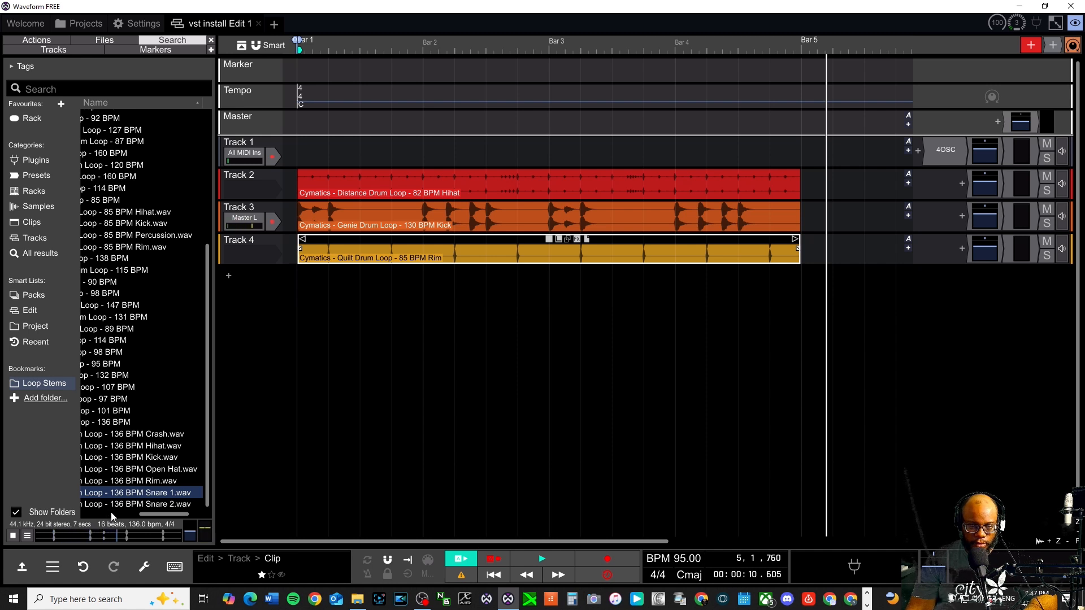
left_click(16, 538)
Step: Add the Zenith 136 BPM Snare 1 stem to a new track below Track 4 at bar 1 and play the arrangement
key("space")
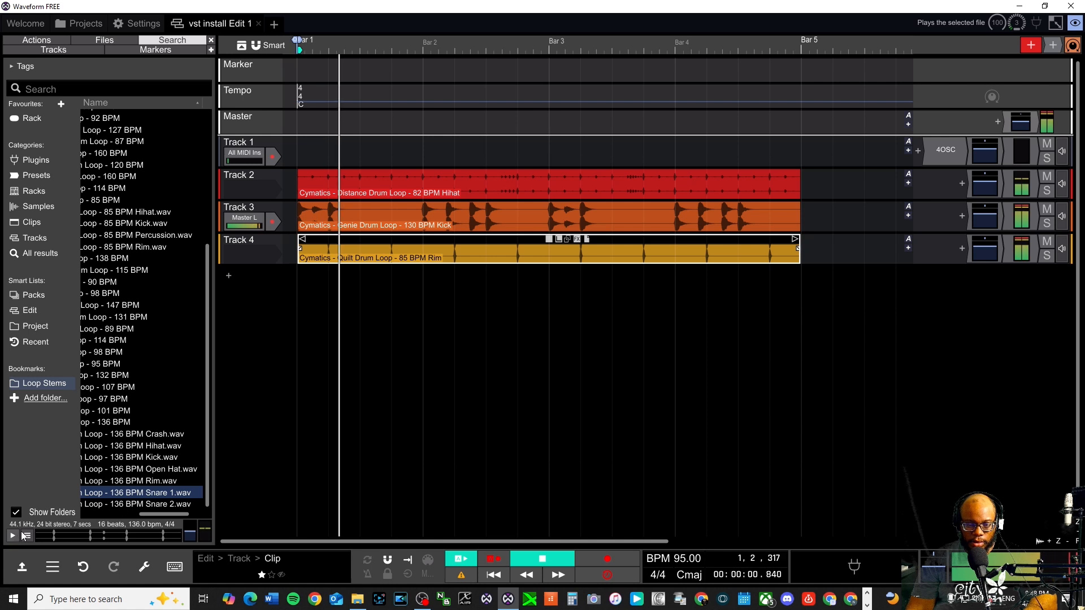
key("space")
left_click_drag(160, 499, 273, 328)
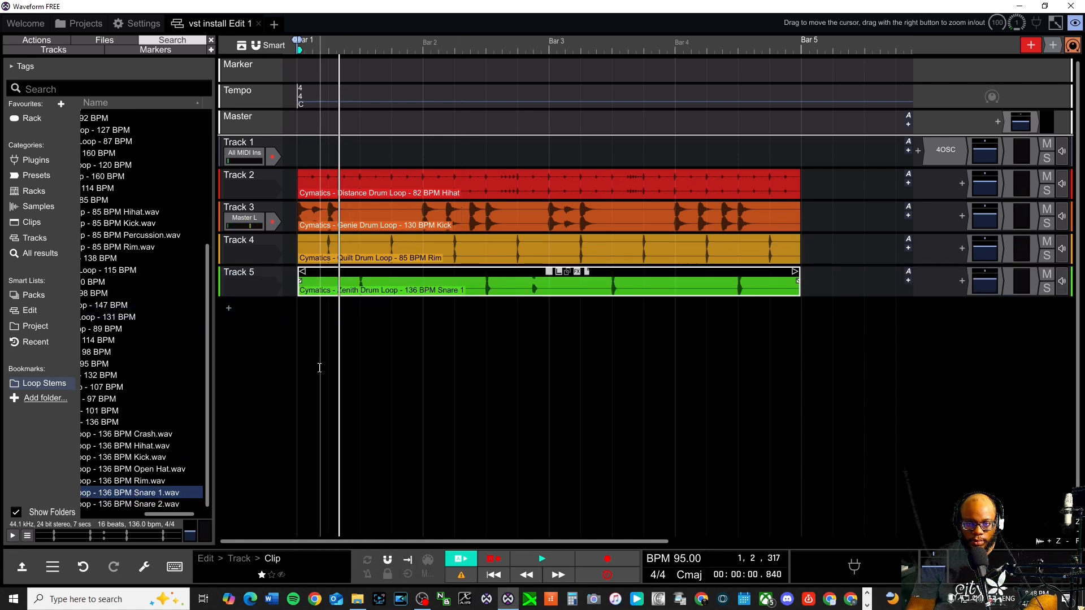
key("space")
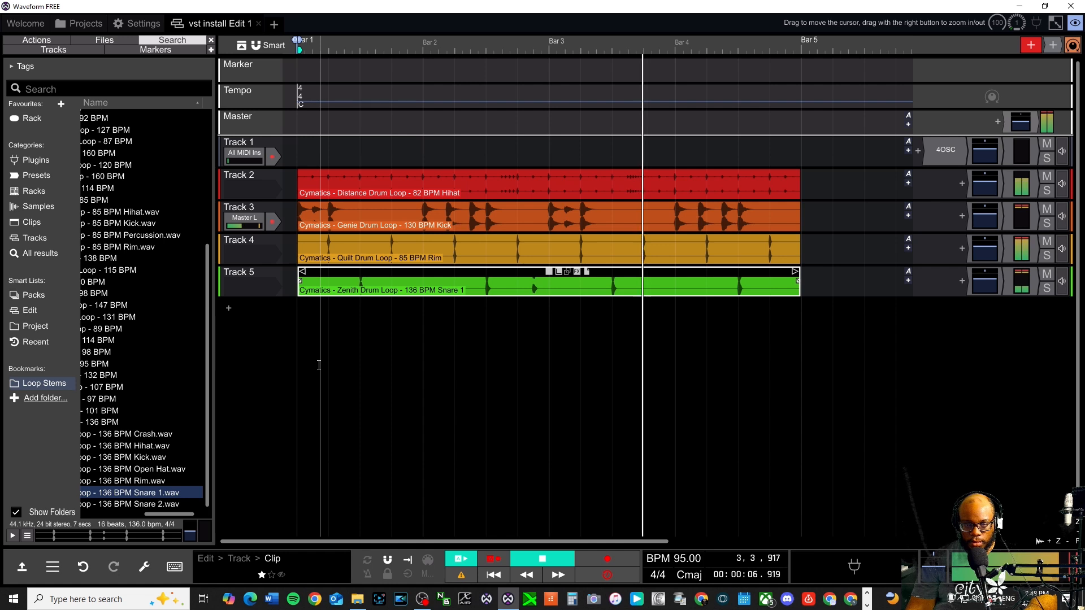
key("space")
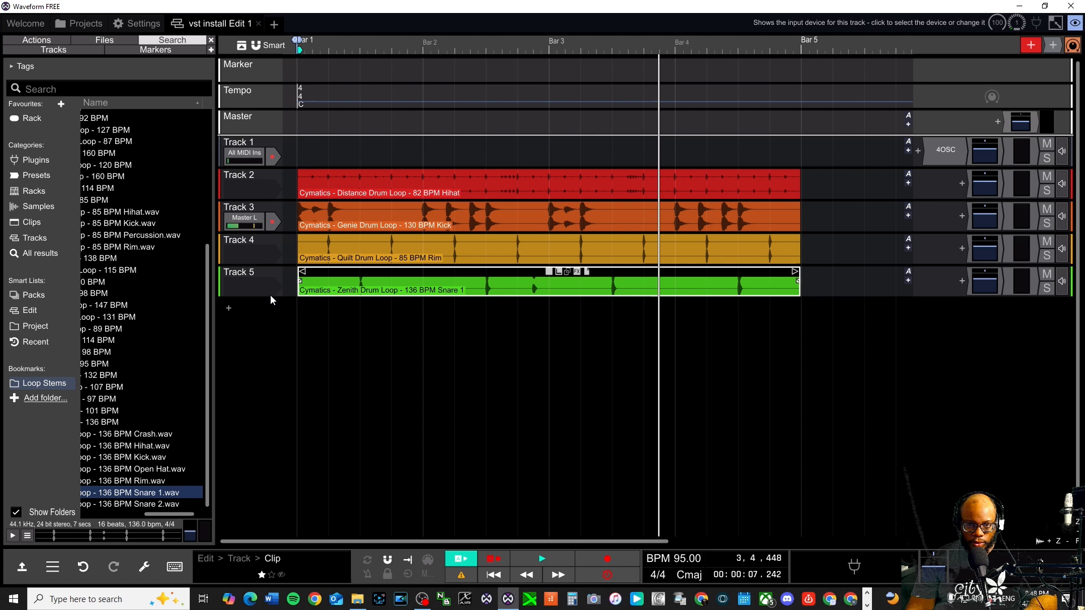
Step: Enlarge Track 5 and trim both ends of its Zenith snare clip so only the first hit remains
left_click_drag(271, 297, 279, 424)
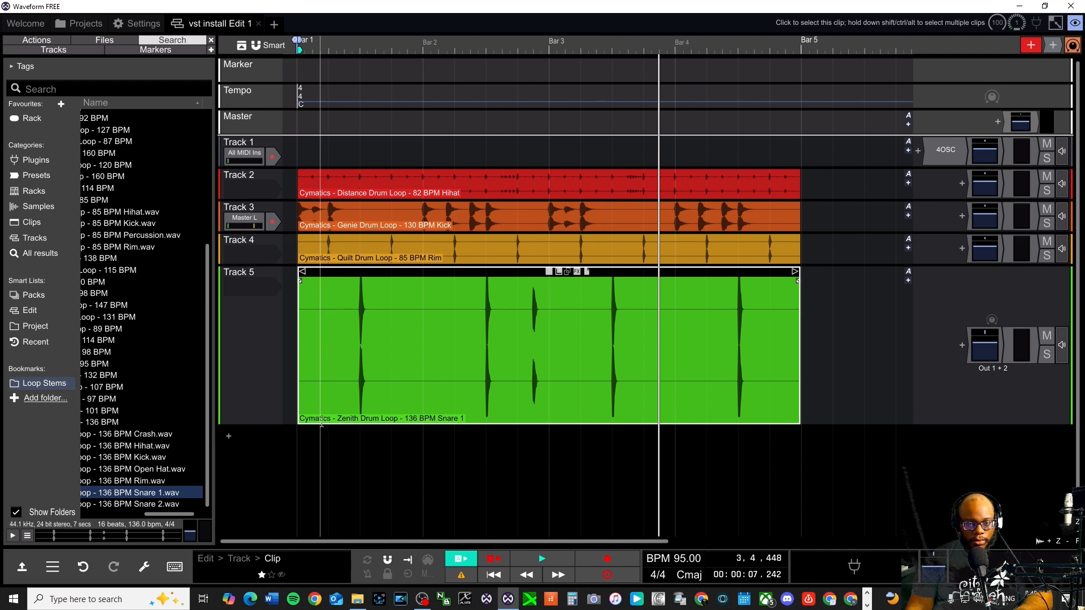
left_click(323, 455)
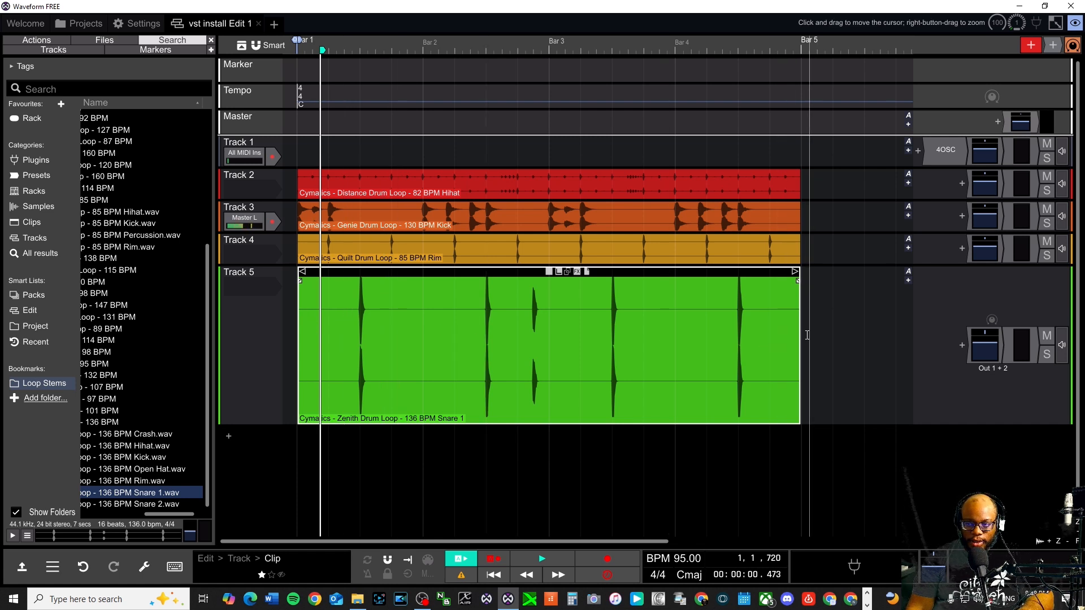
left_click_drag(797, 278, 372, 338)
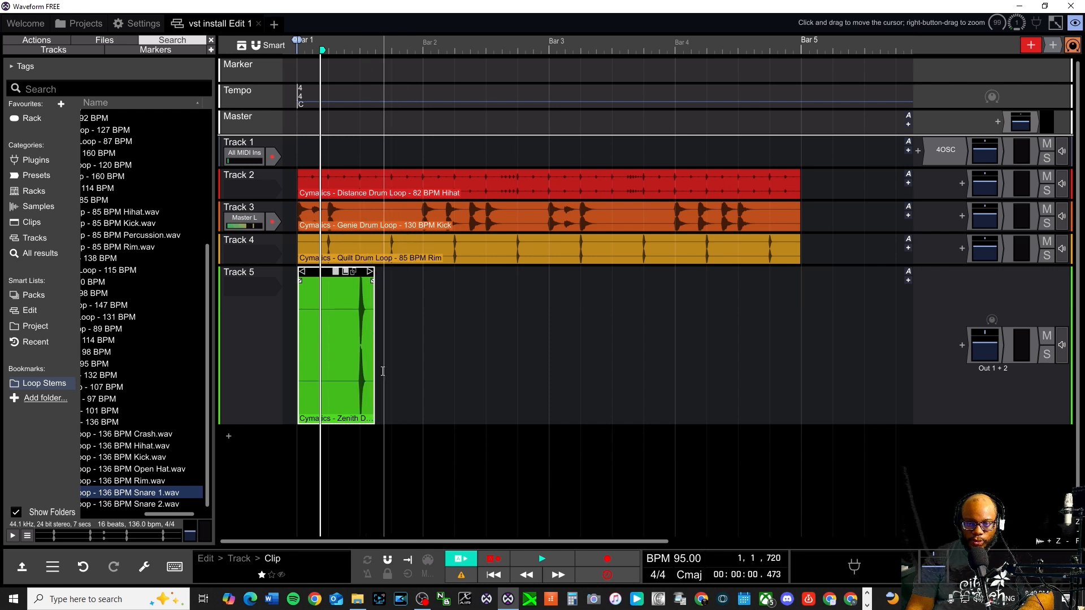
left_click_drag(304, 273, 334, 272)
left_click(459, 347)
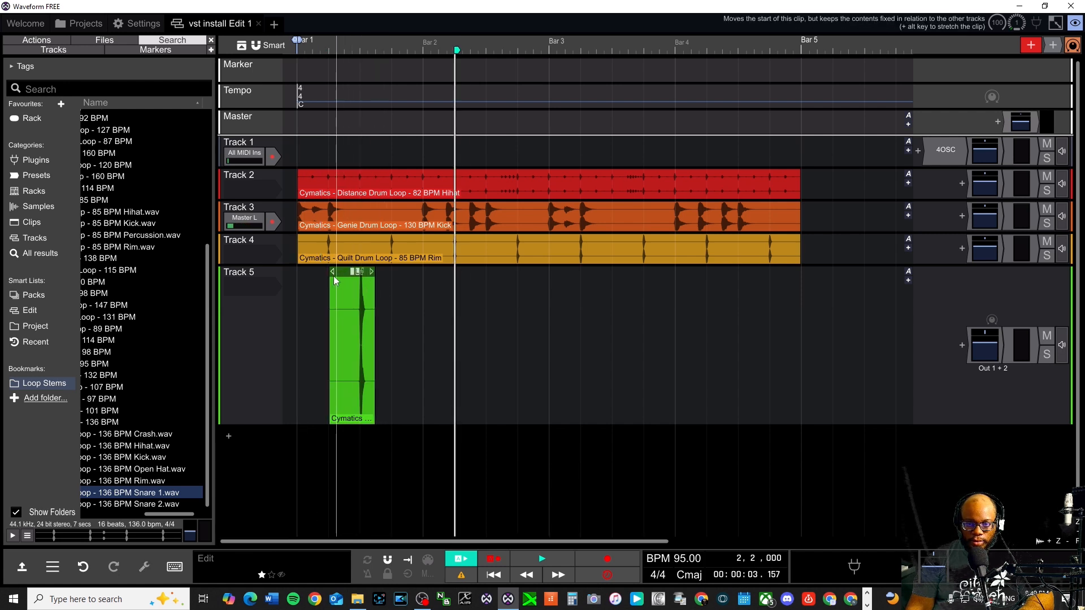
left_click_drag(330, 275, 357, 274)
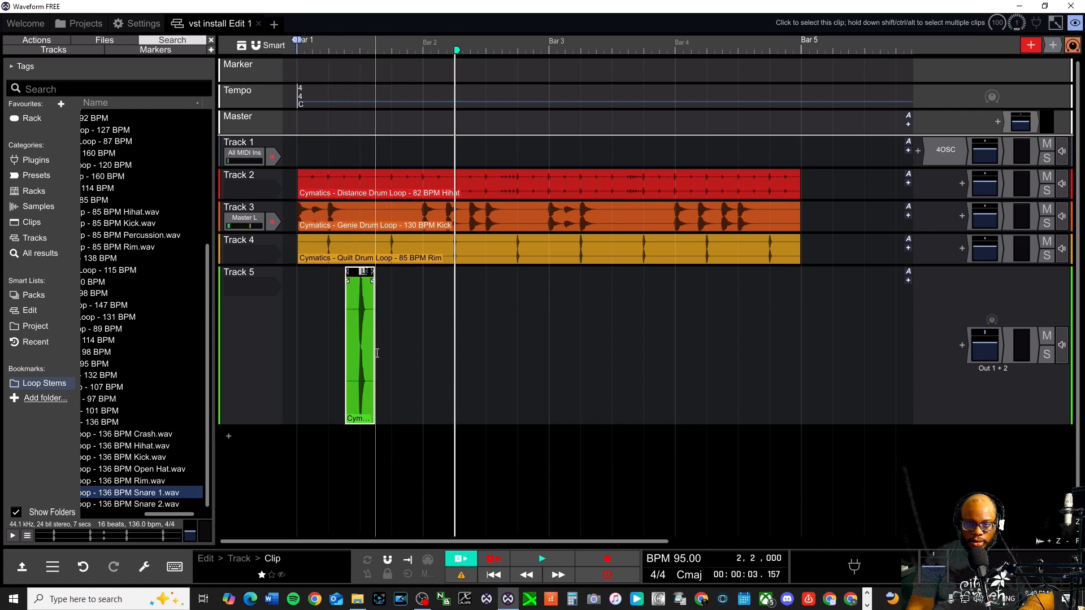
Step: Play the trimmed snare and reposition its clip on Track 5 so the hit falls on beat 2 of bar 1
left_click(332, 458)
key("space")
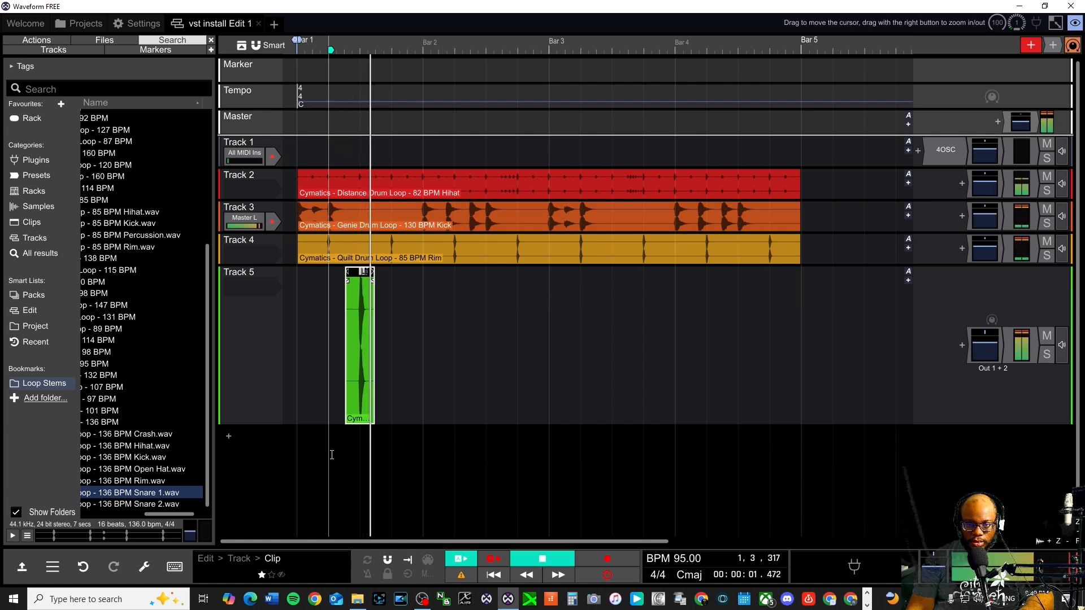
left_click_drag(355, 268, 326, 267)
scroll(494, 362, "up", 3)
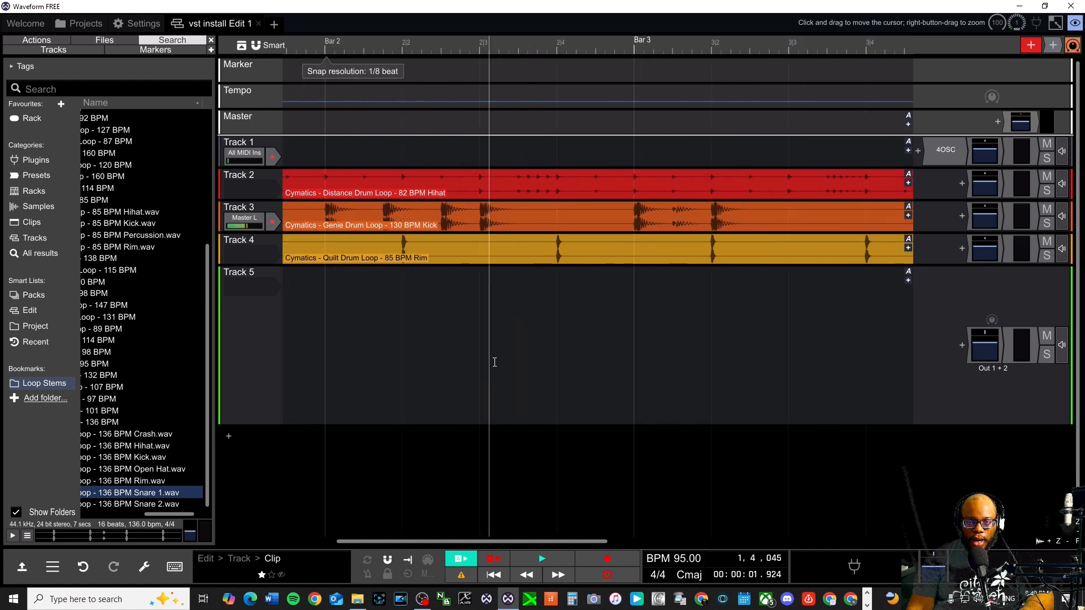
left_click_drag(399, 541, 281, 541)
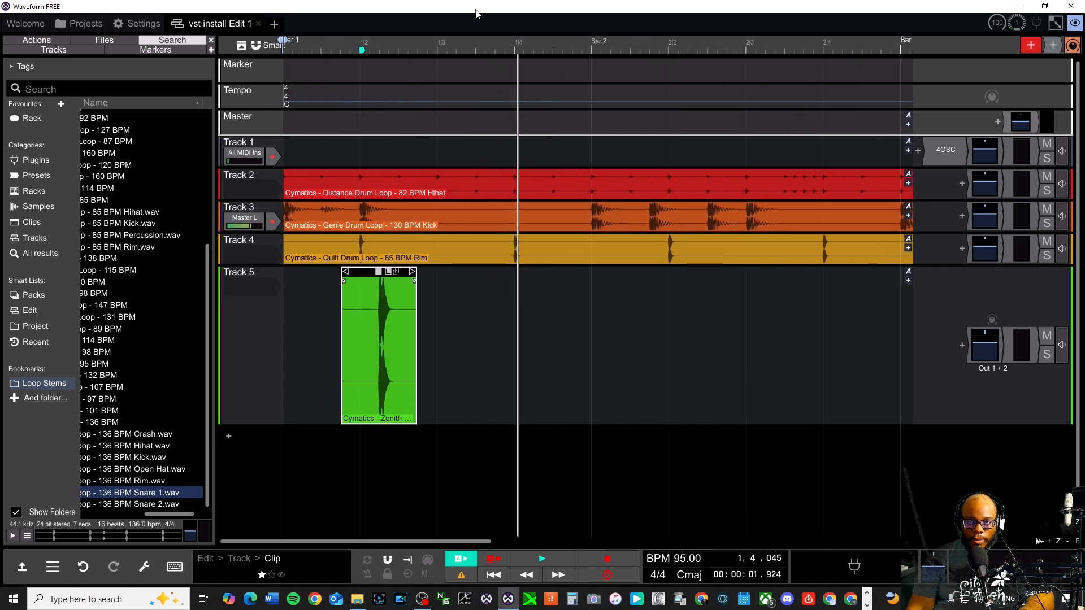
left_click_drag(353, 272, 205, 266)
left_click_drag(187, 331, 324, 277)
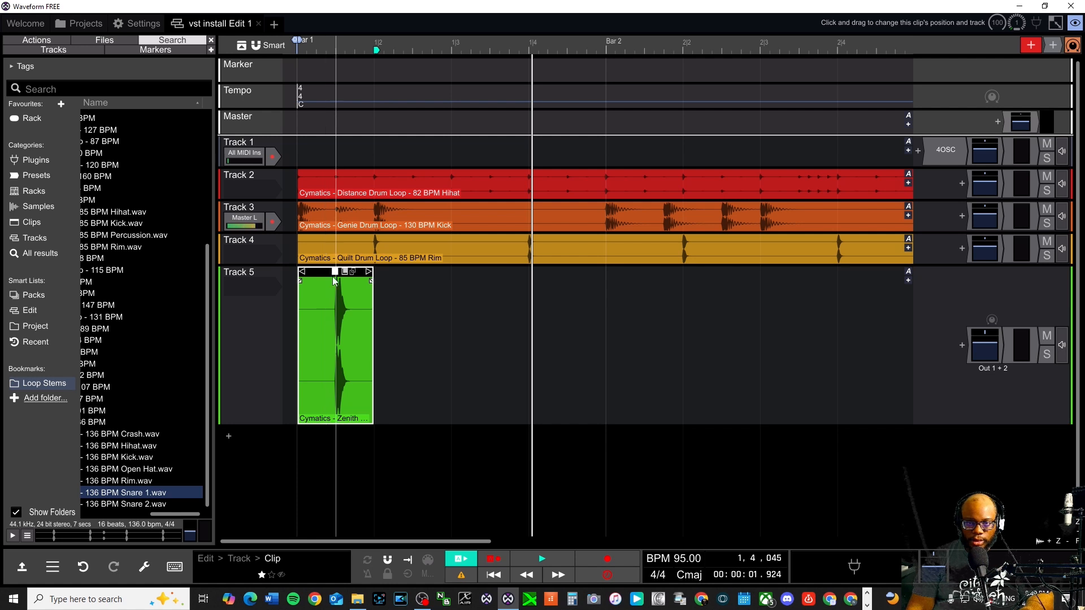
left_click_drag(318, 272, 364, 272)
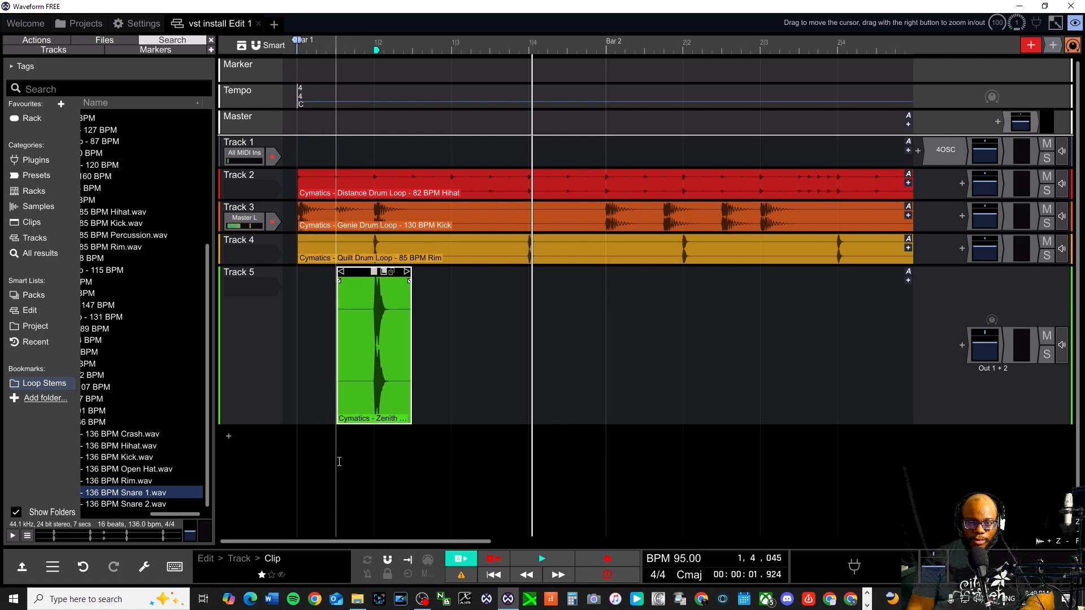
Step: Play the arrangement twice from bar 1 to check the snare's placement against the other stems
left_click(280, 449)
key("space")
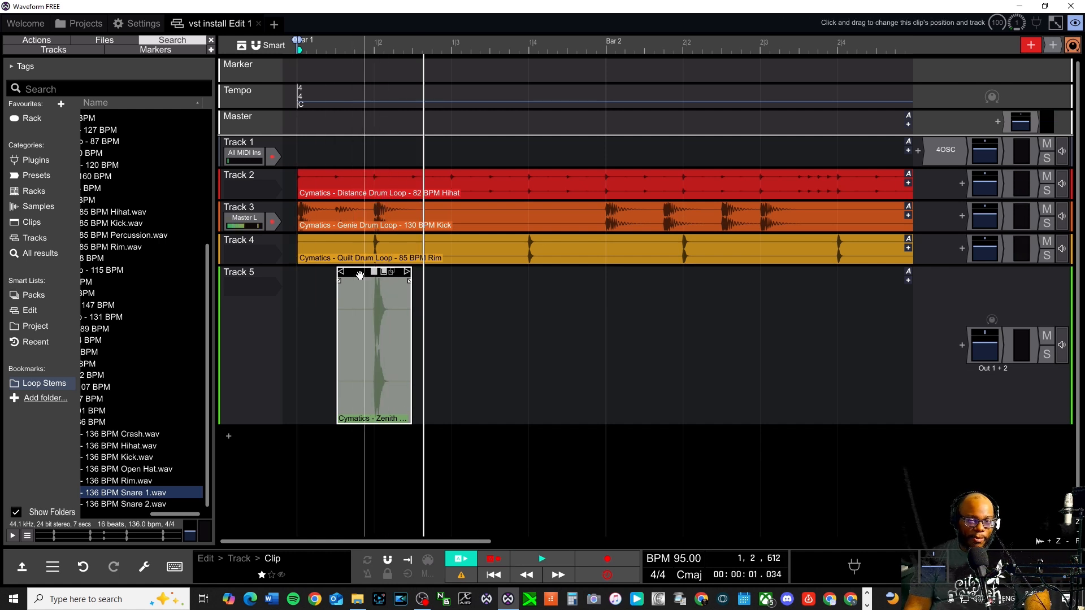
left_click(361, 315)
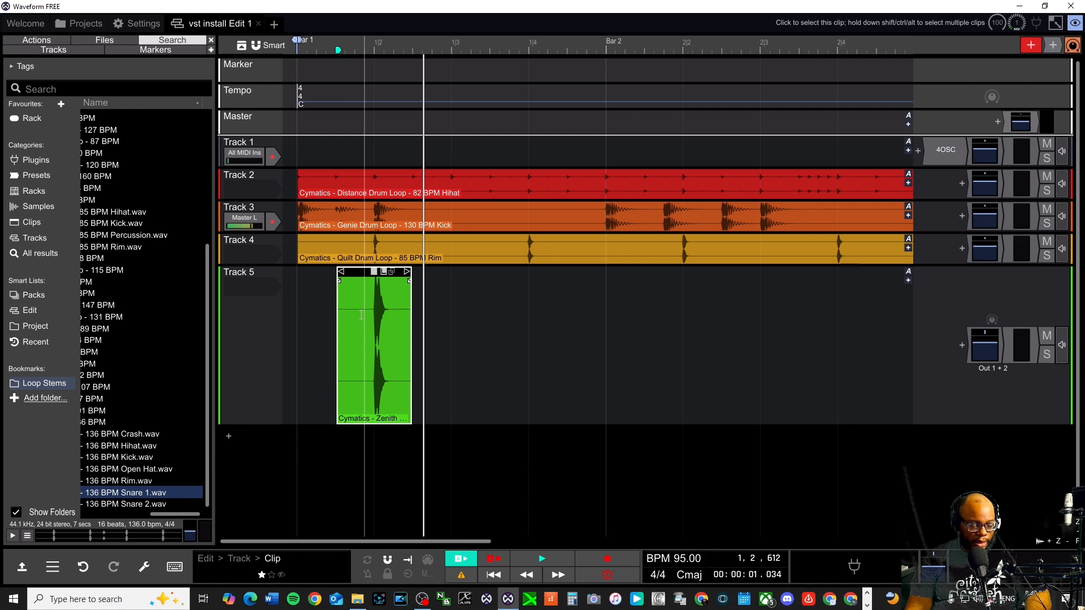
key("Home")
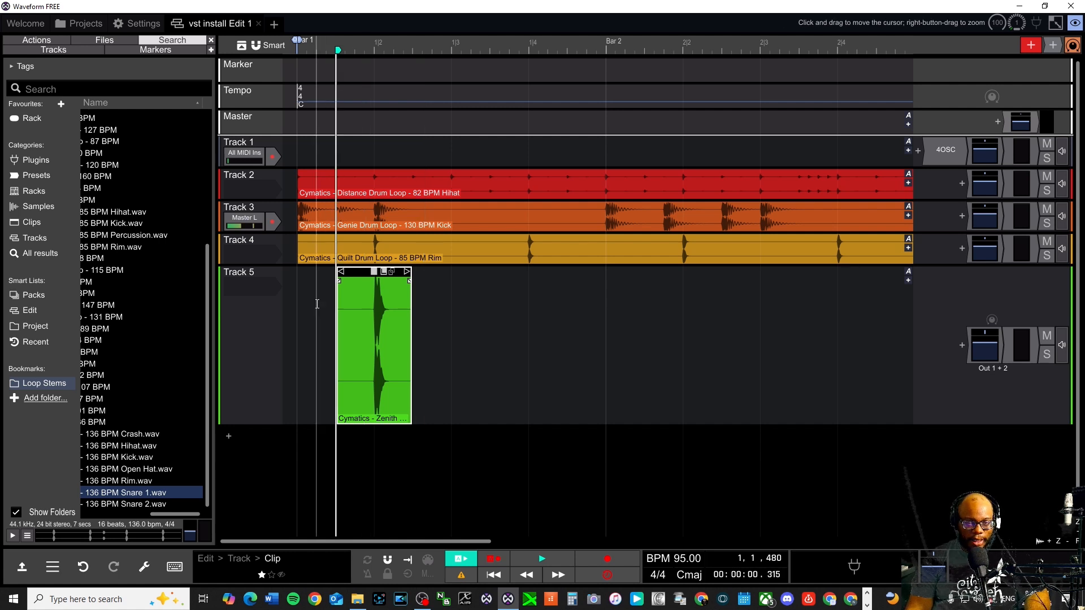
key("Home")
key("space")
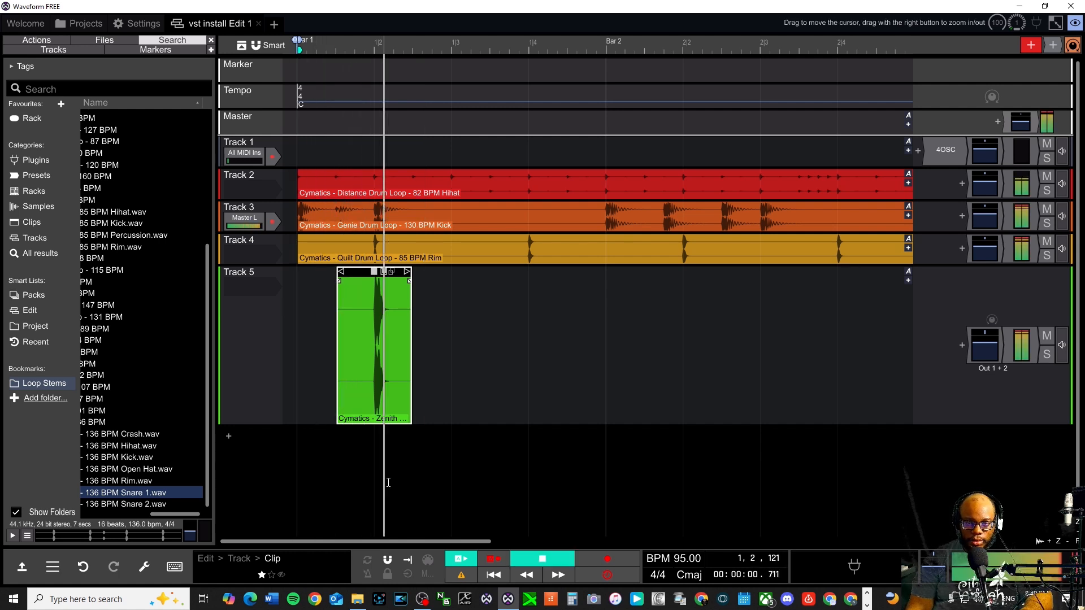
key("space")
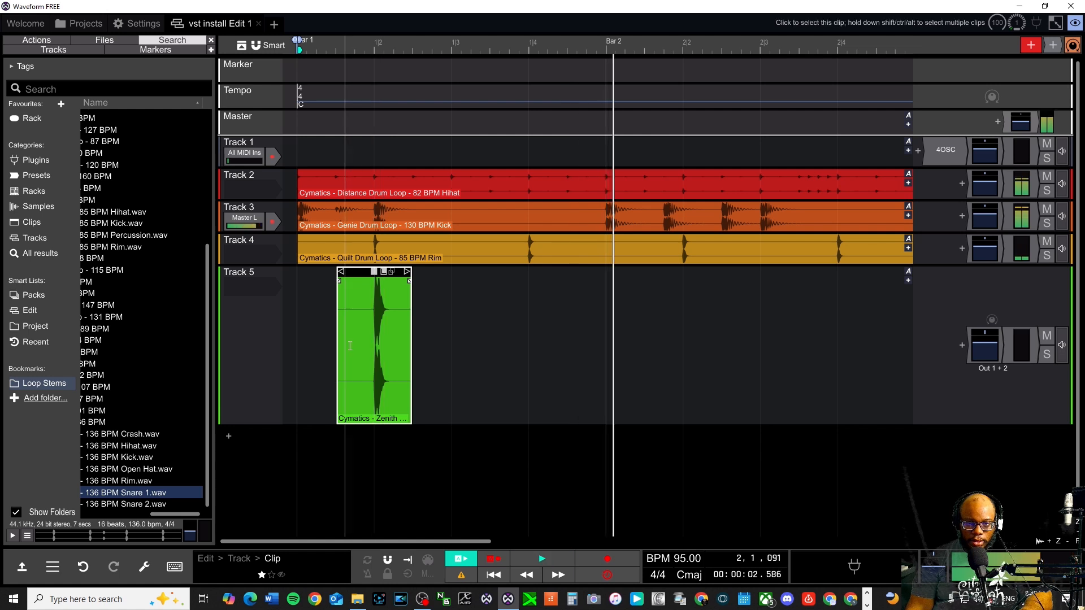
Step: Delete the Quilt Rim clip from Track 4, replay the arrangement from bar 1, and return the cursor to the start
left_click(378, 242)
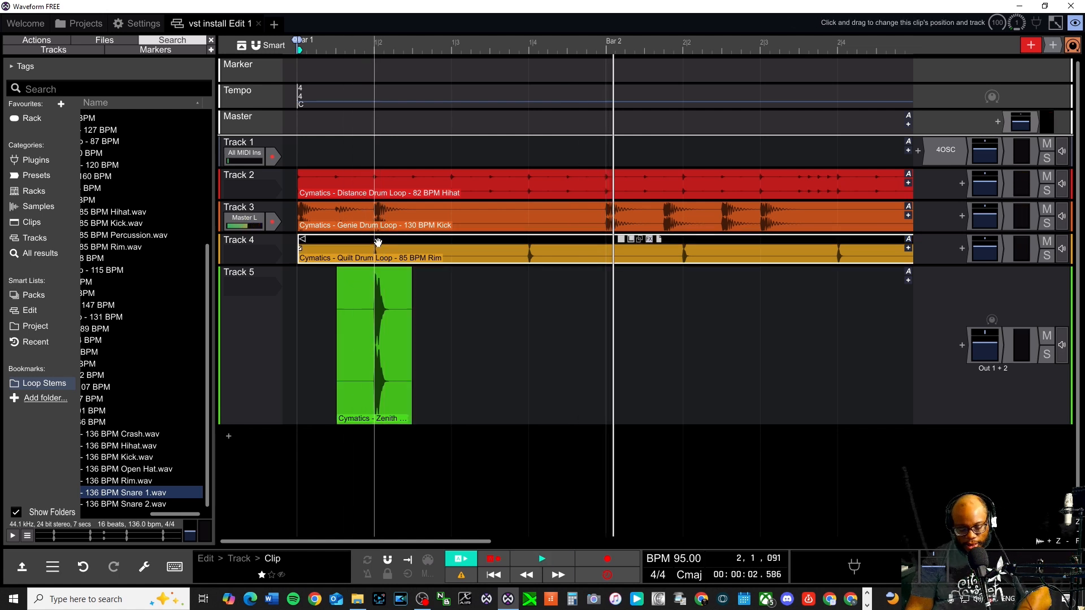
key("Delete")
key("Home")
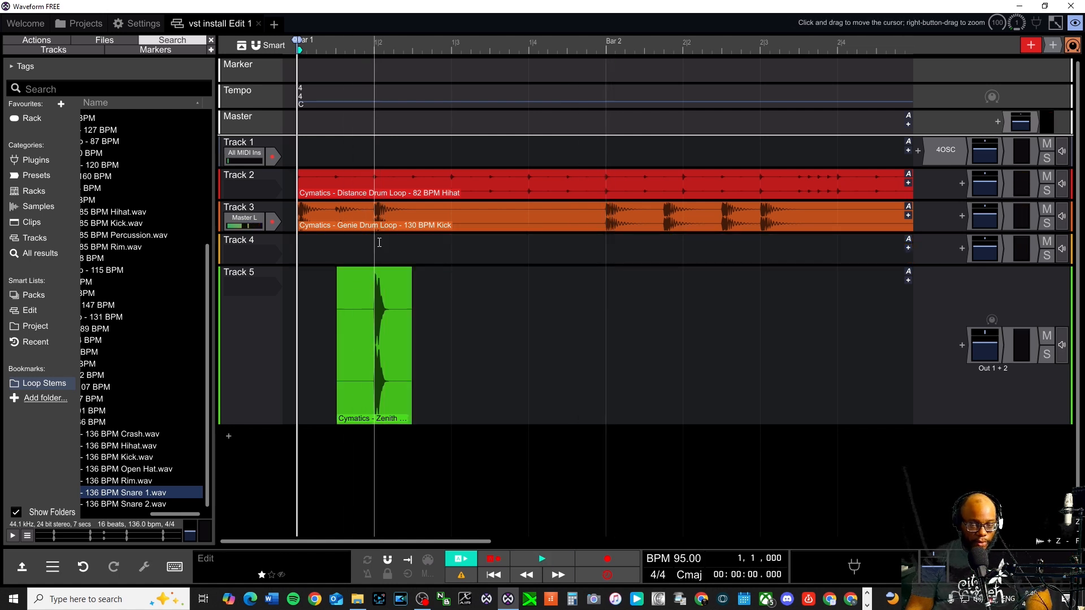
key("space")
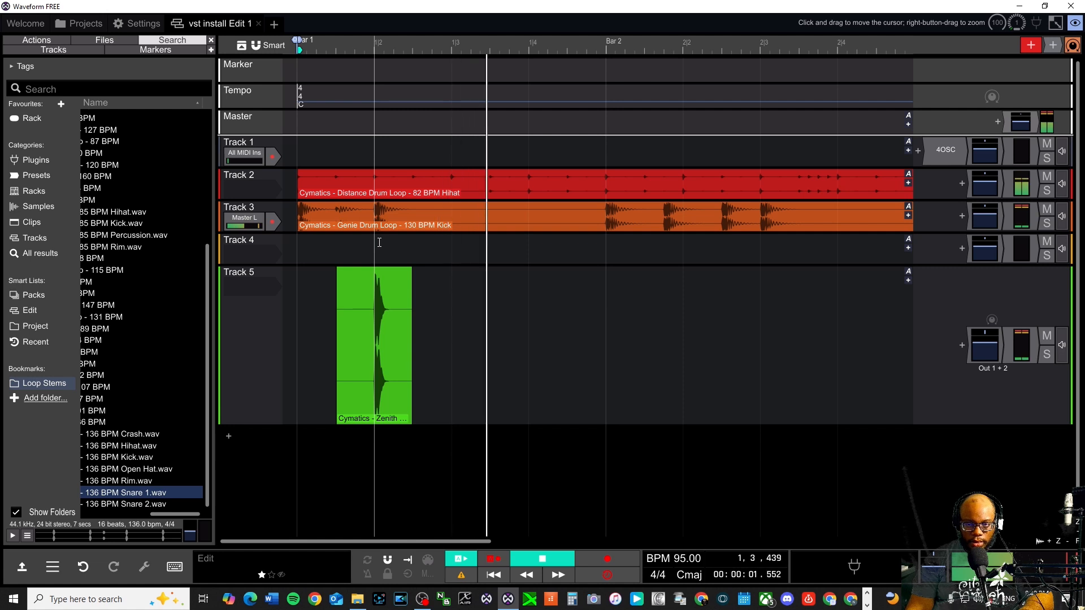
key("space")
key("Home")
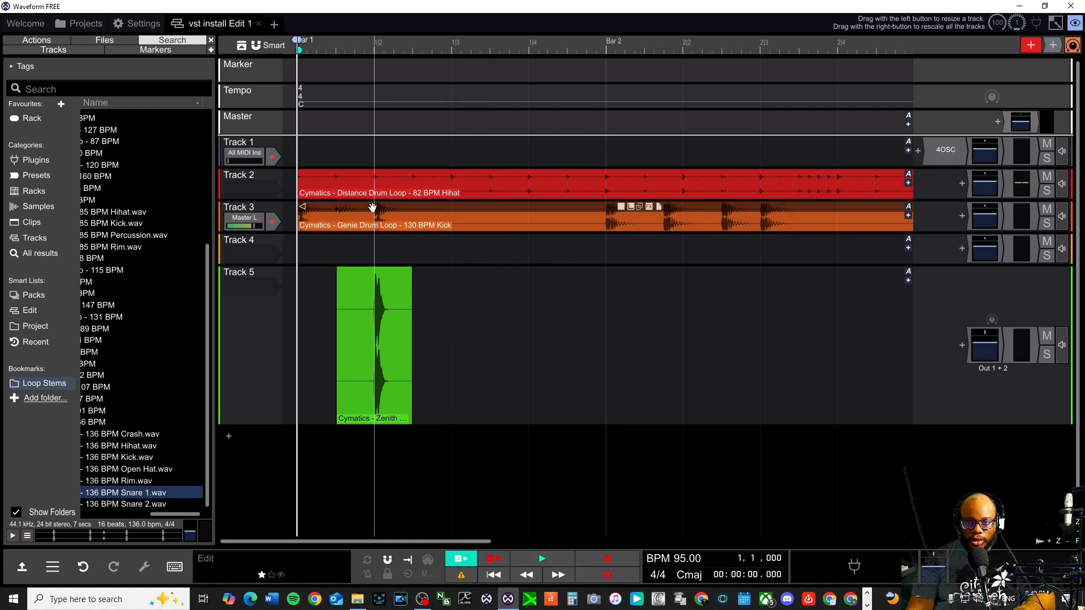
Step: Enlarge Track 2, then solo Track 3 and play its kick loop from bar 1 to audition the opening hits
left_click_drag(270, 200, 262, 388)
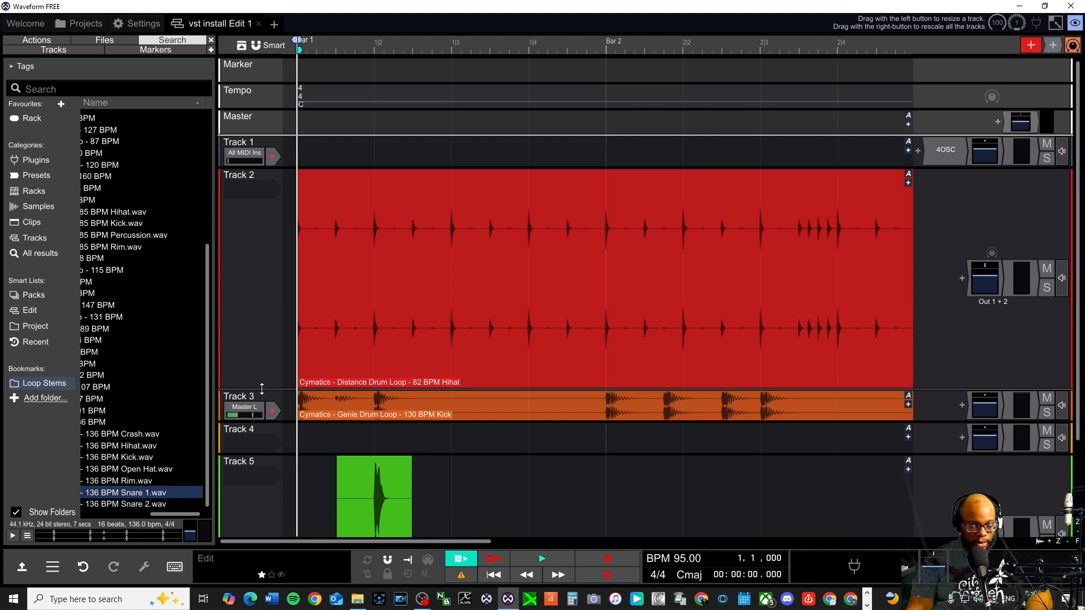
left_click(1045, 288)
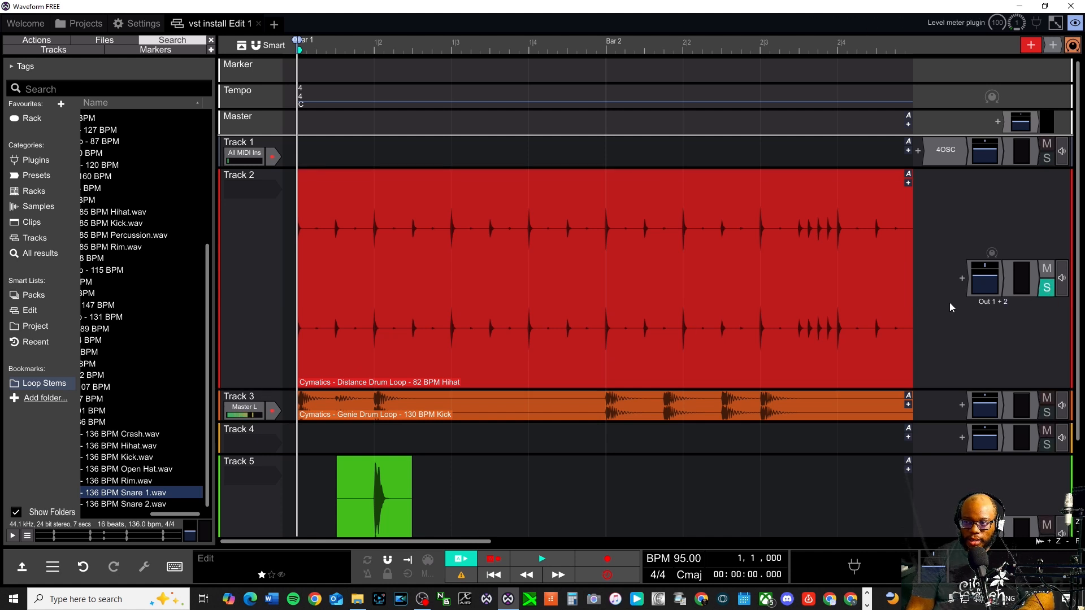
left_click(1033, 293)
left_click(1047, 289)
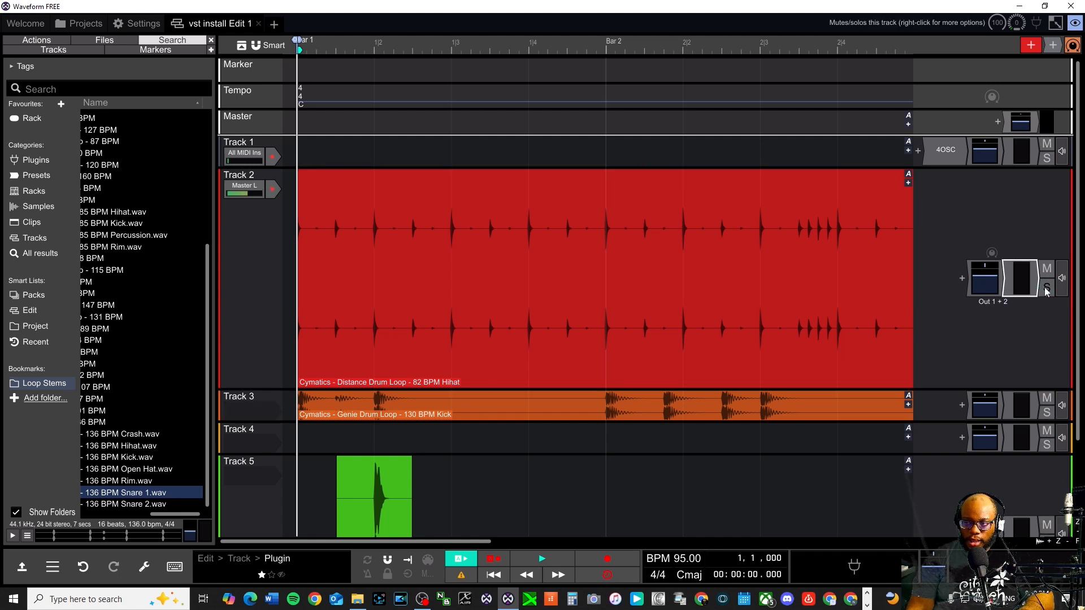
left_click(1046, 412)
key("space")
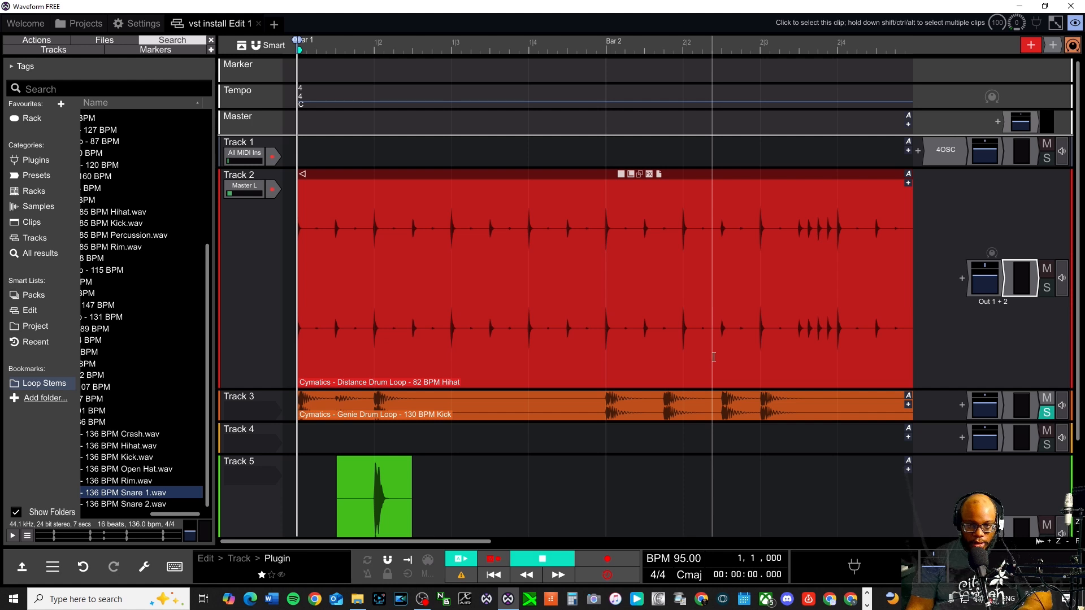
key("space")
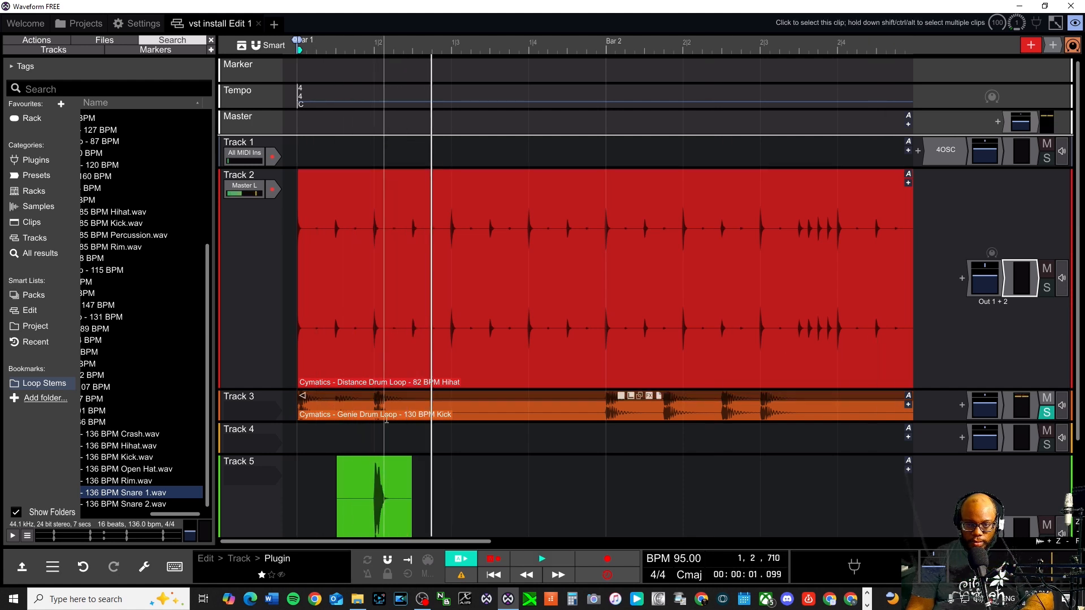
Step: Split Track 3's kick clip at 1, 1, 840 and 1, 2, 480 and delete the piece containing the beat 2 hit
left_click(369, 402)
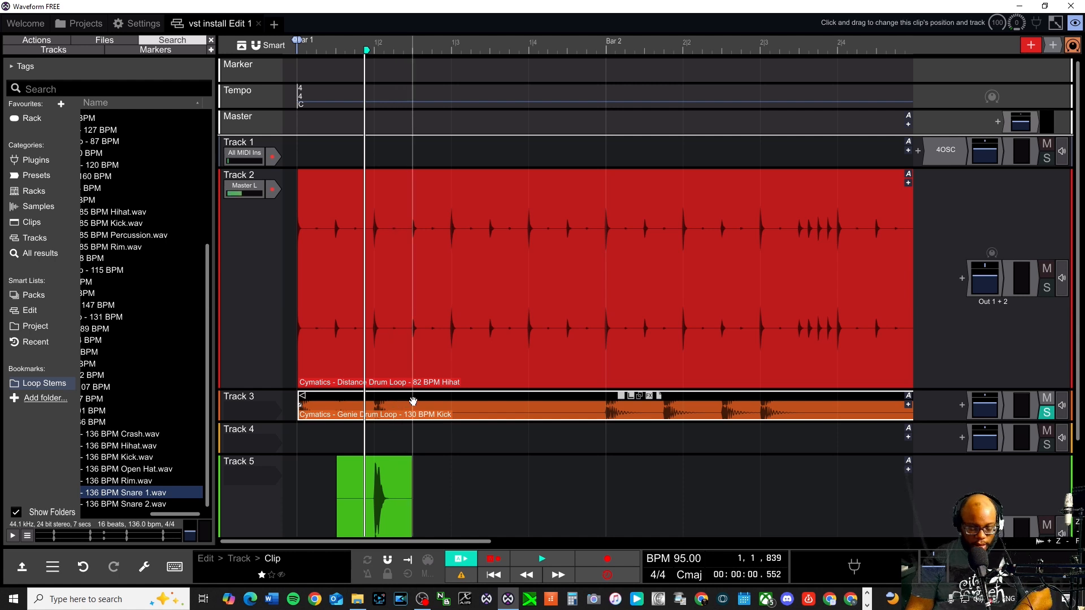
key("s")
left_click(411, 404)
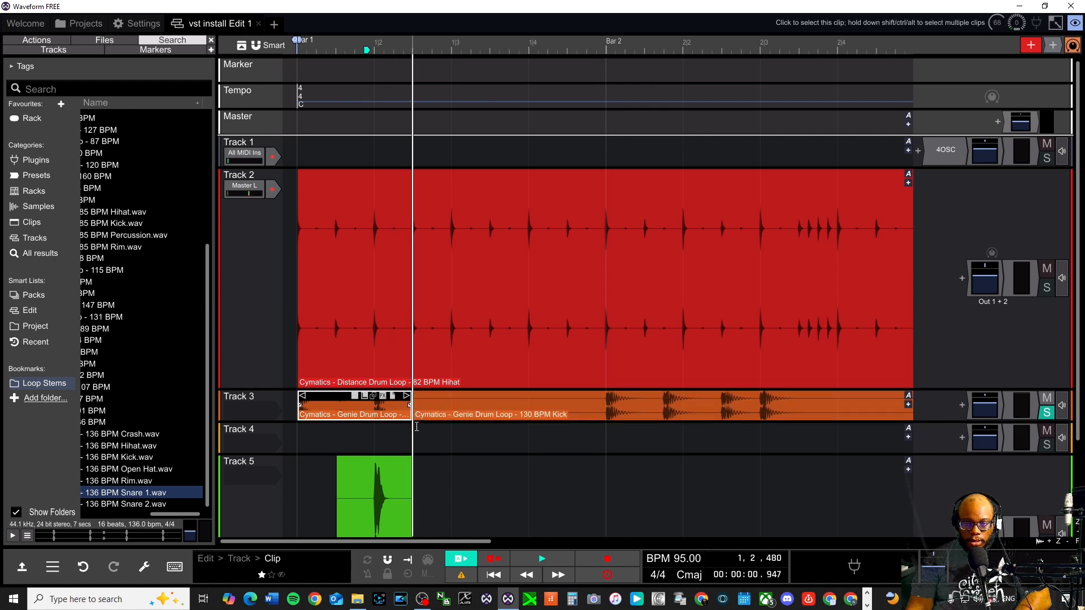
key("s")
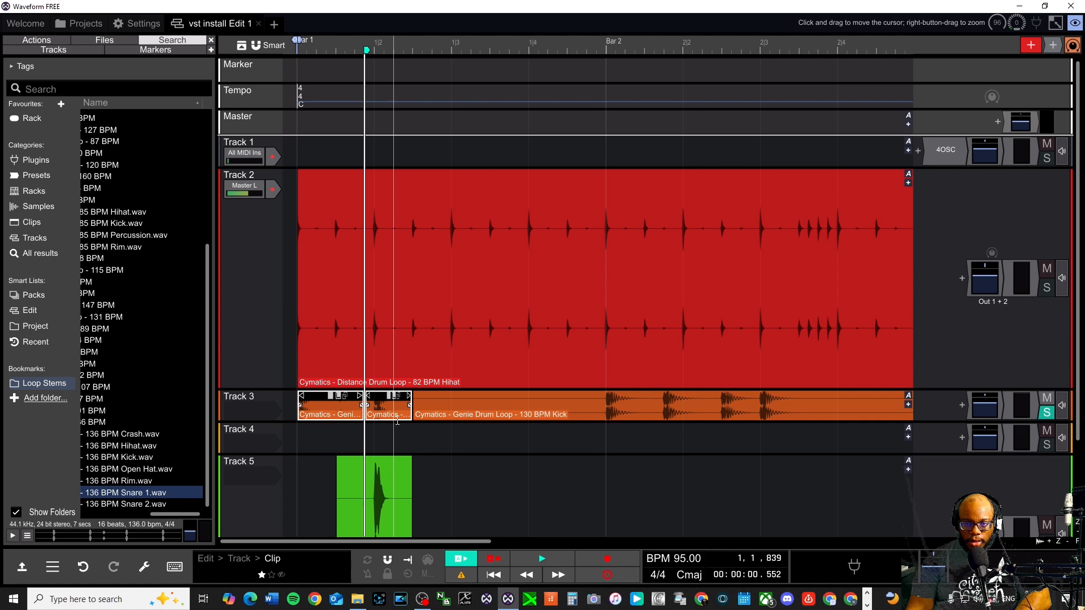
left_click(390, 409)
left_click(432, 439)
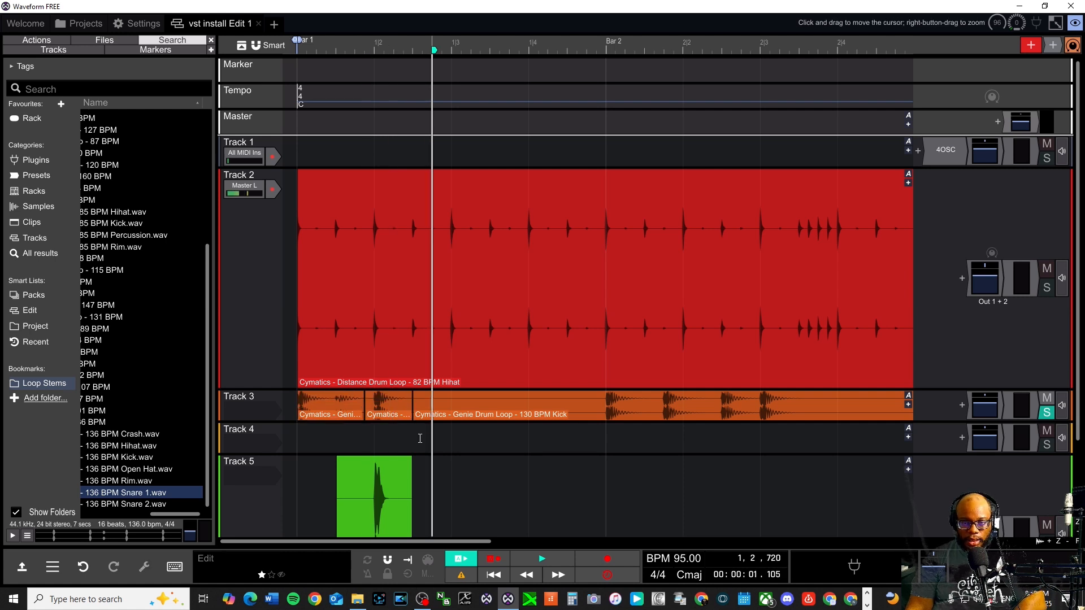
key("Delete")
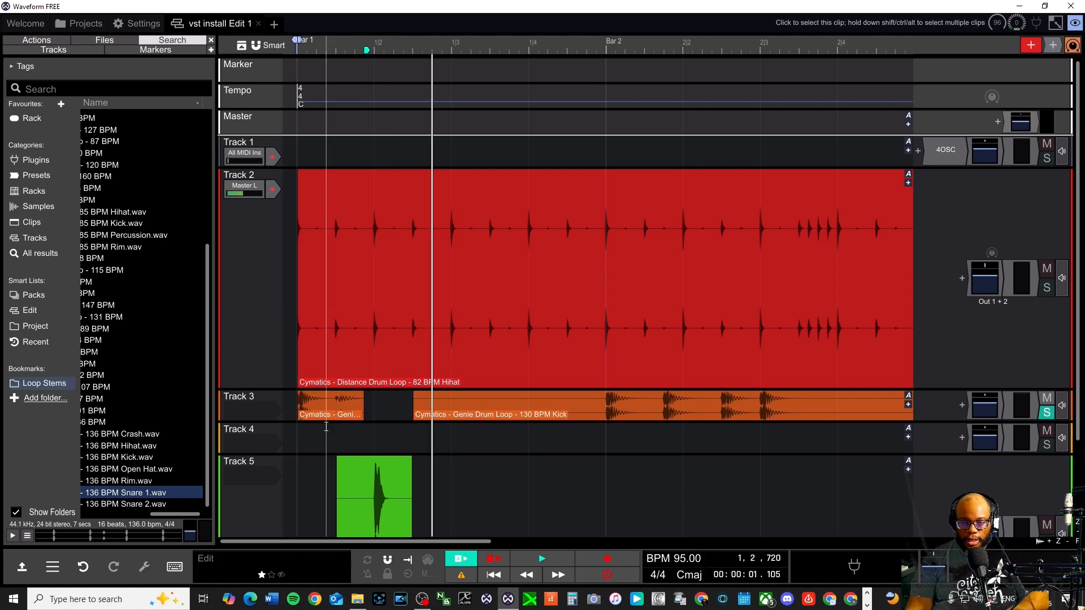
Step: Play the soloed kick track from bar 1 through bar 2 to check the cut, and save the edit
key("Home")
key("space")
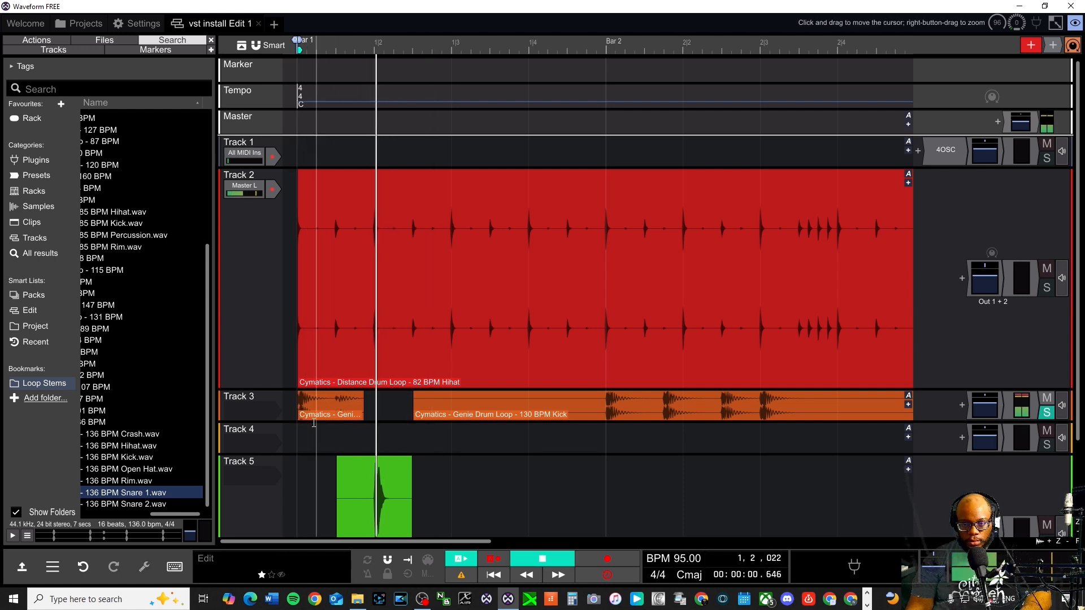
key("space")
key("space")
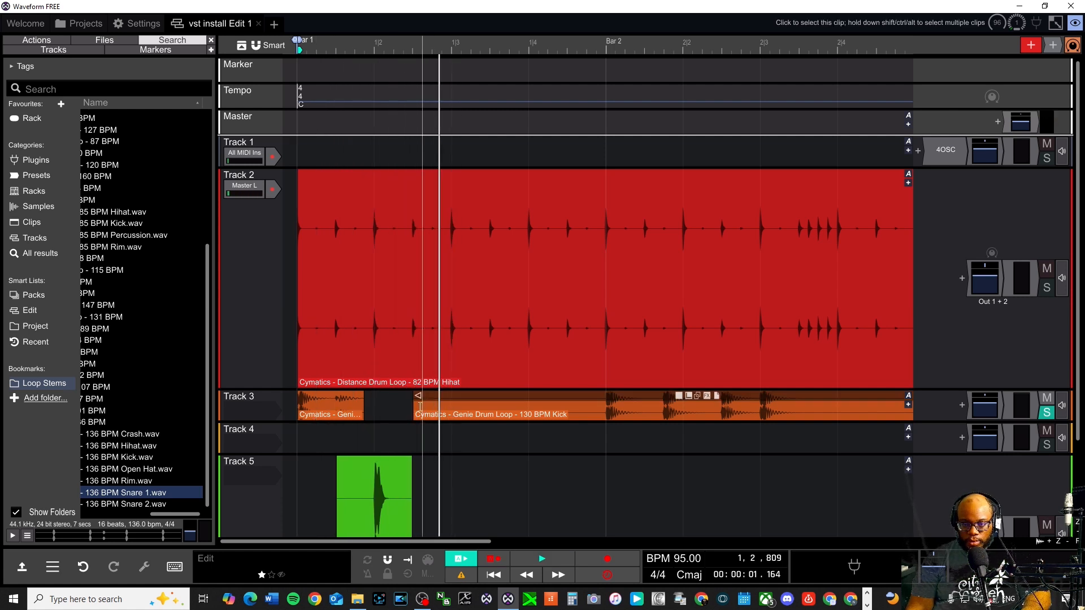
key("space")
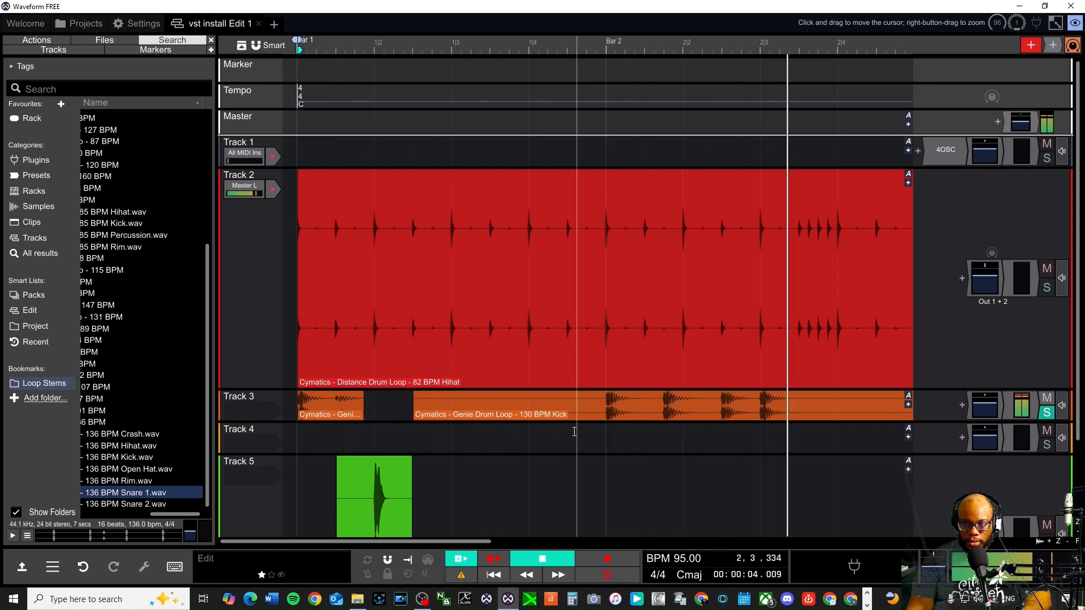
key("space")
key("ctrl+s")
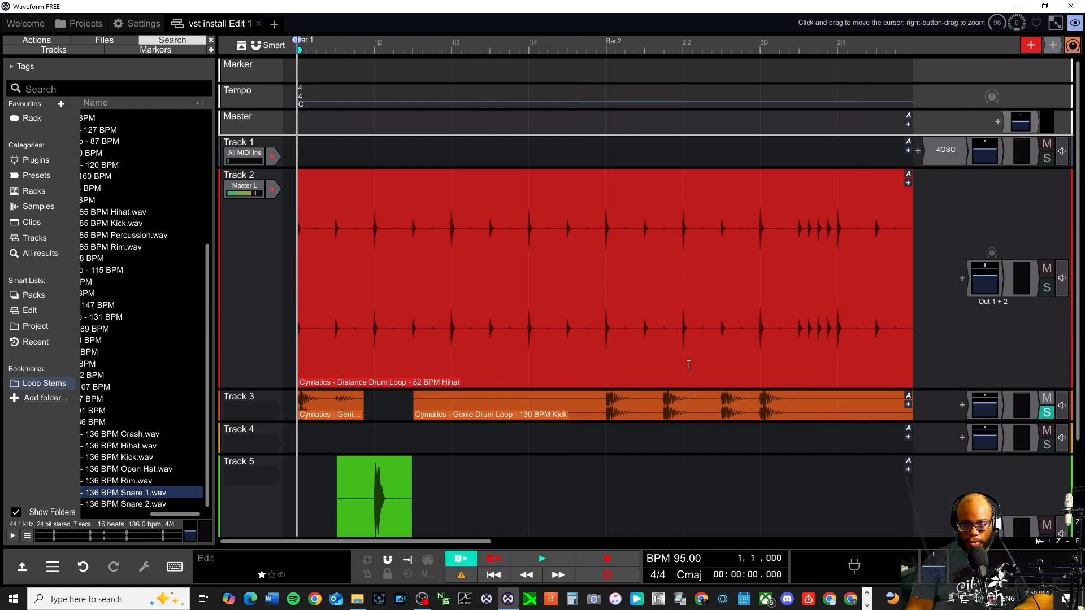
Step: Turn off Track 3's solo and play all stems together from bar 1 into bar 3
scroll(489, 394, "down", 1)
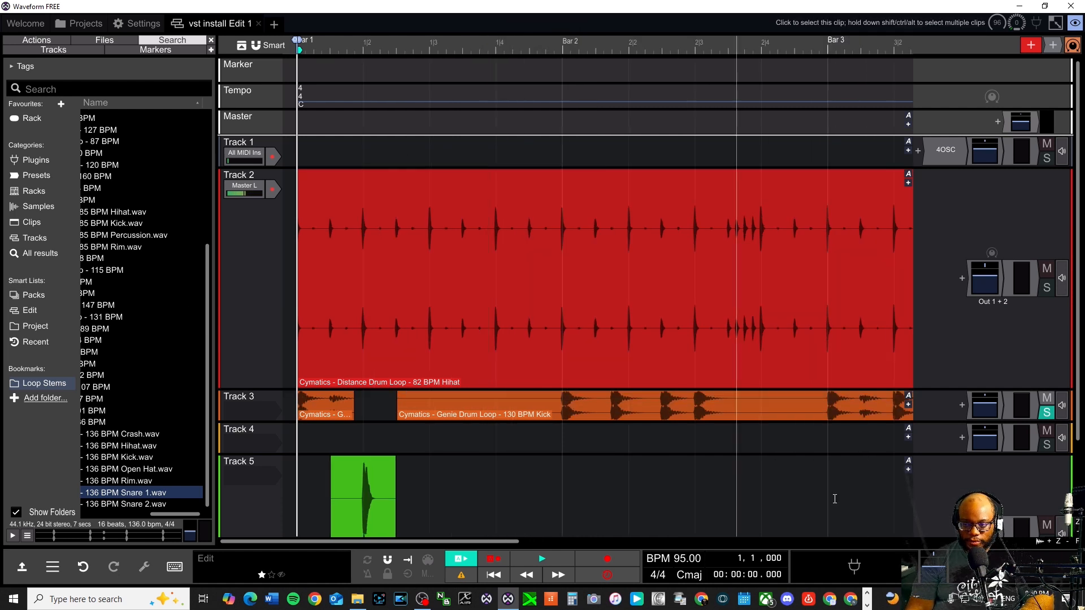
scroll(299, 459, "down", 2)
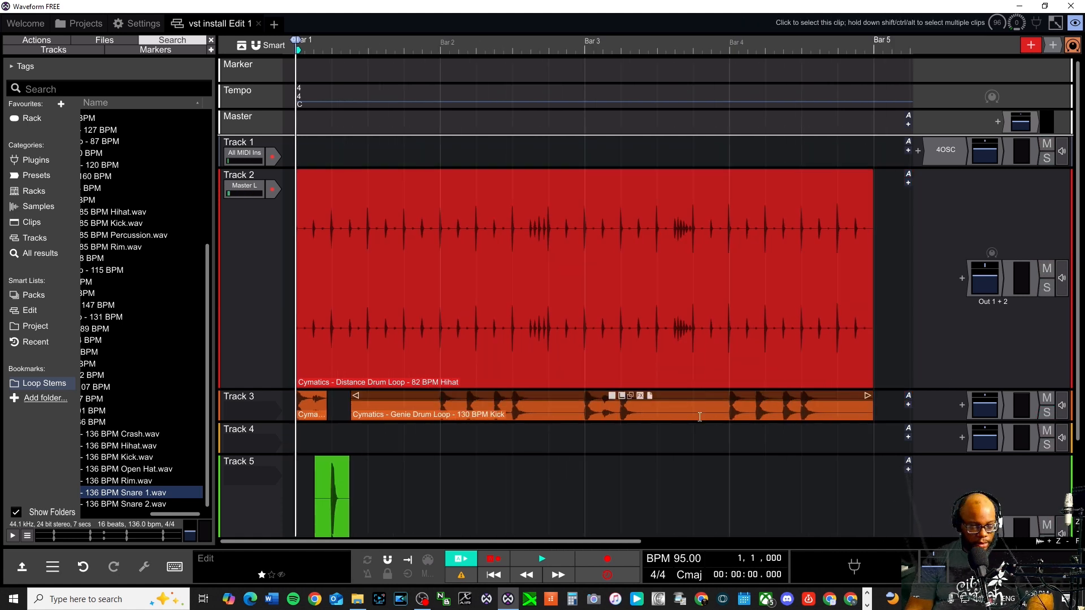
key("space")
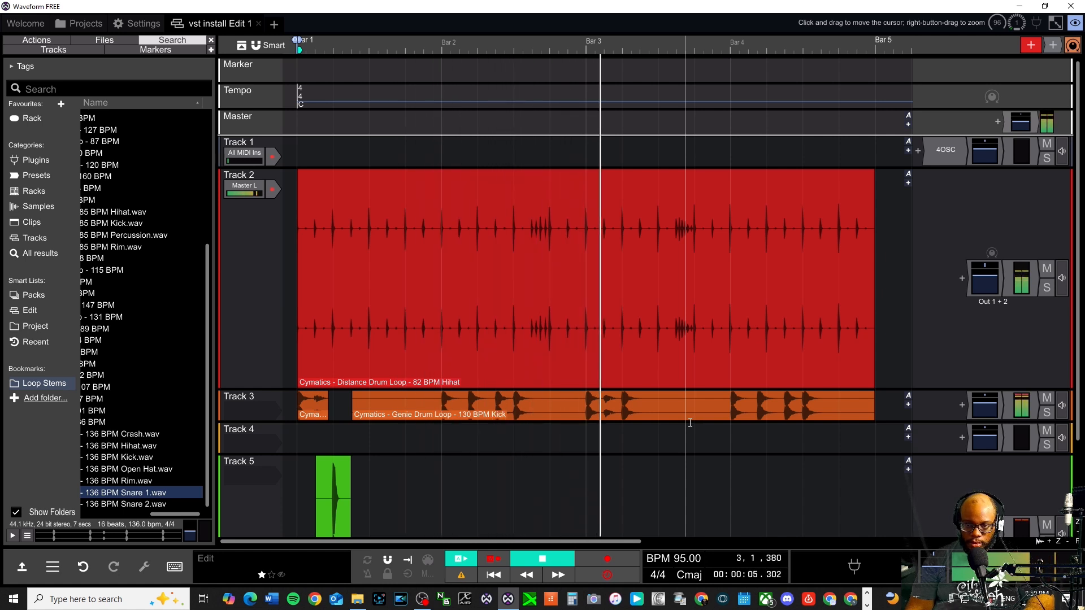
key("space")
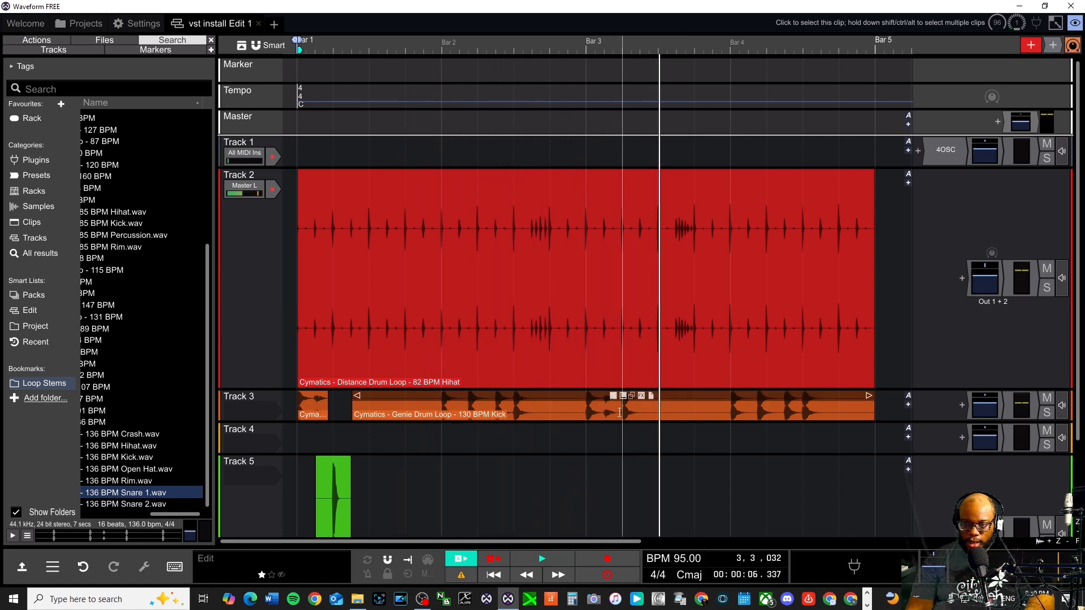
Step: Split Track 3's kick clip just before and after the bar 3 beat 2 hit and delete the piece between
scroll(656, 446, "up", 2)
scroll(551, 482, "down", 2)
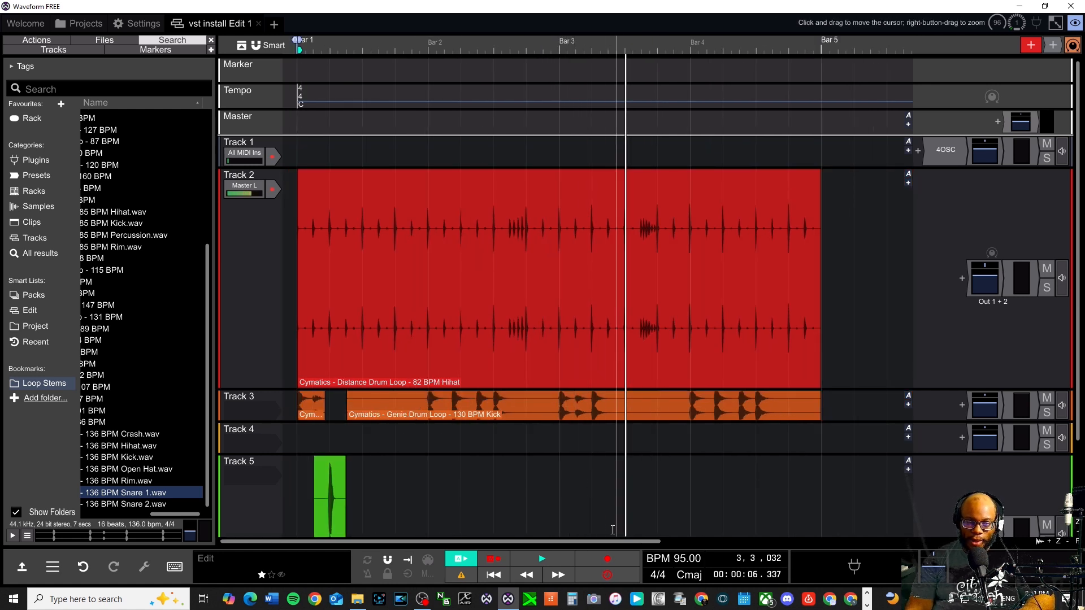
scroll(558, 518, "up", 4)
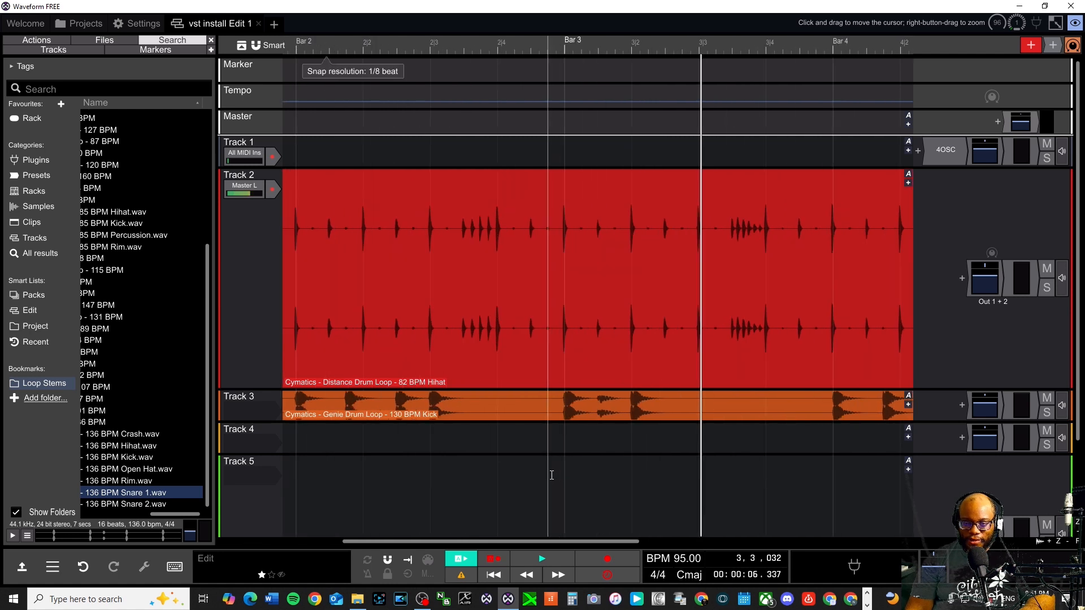
left_click(699, 408)
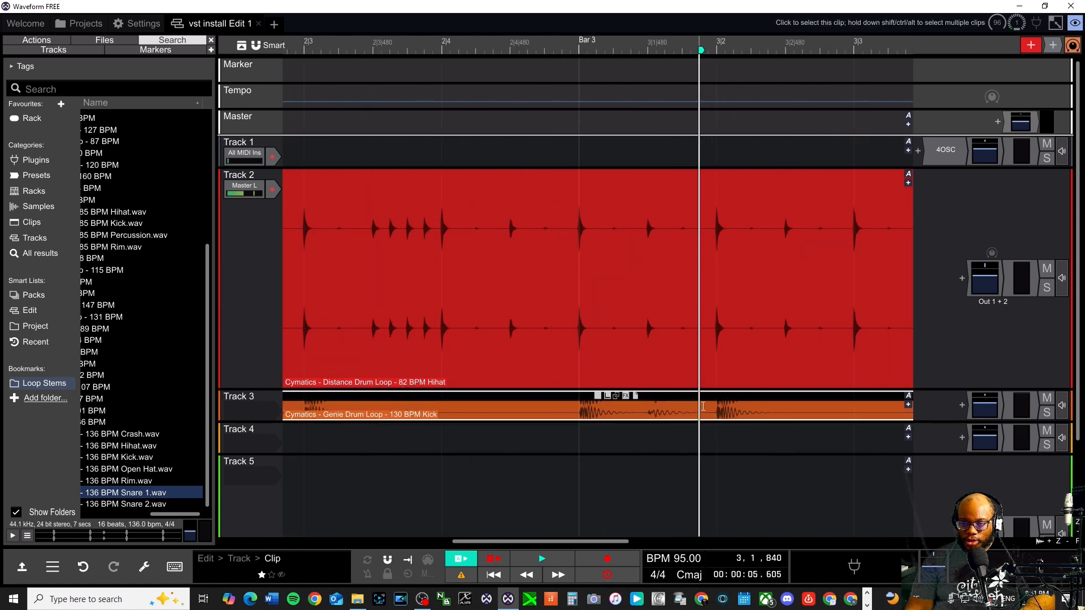
left_click_drag(703, 50, 711, 52)
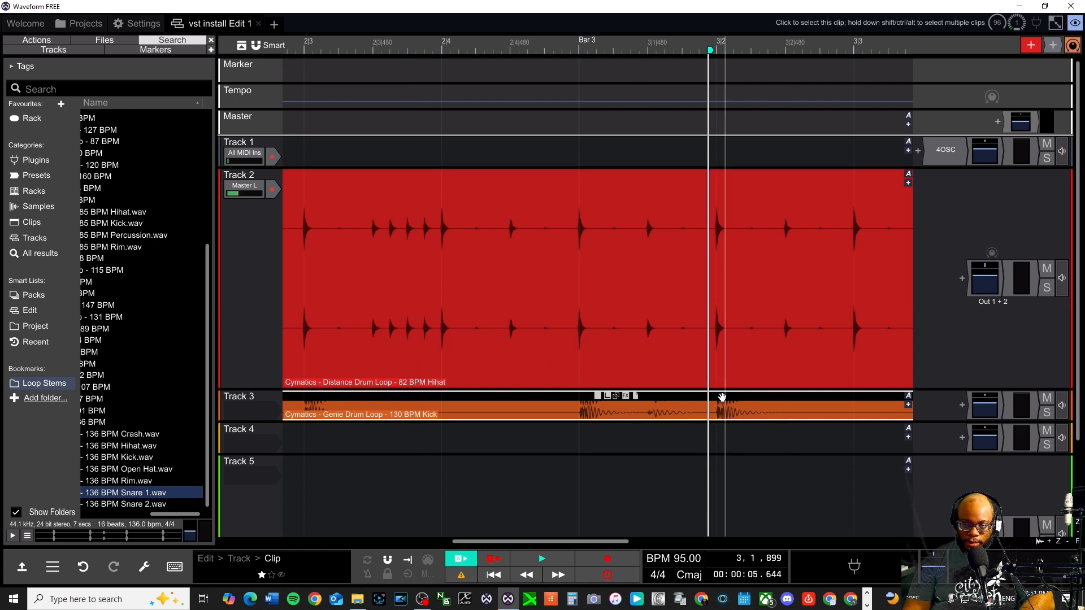
key("/")
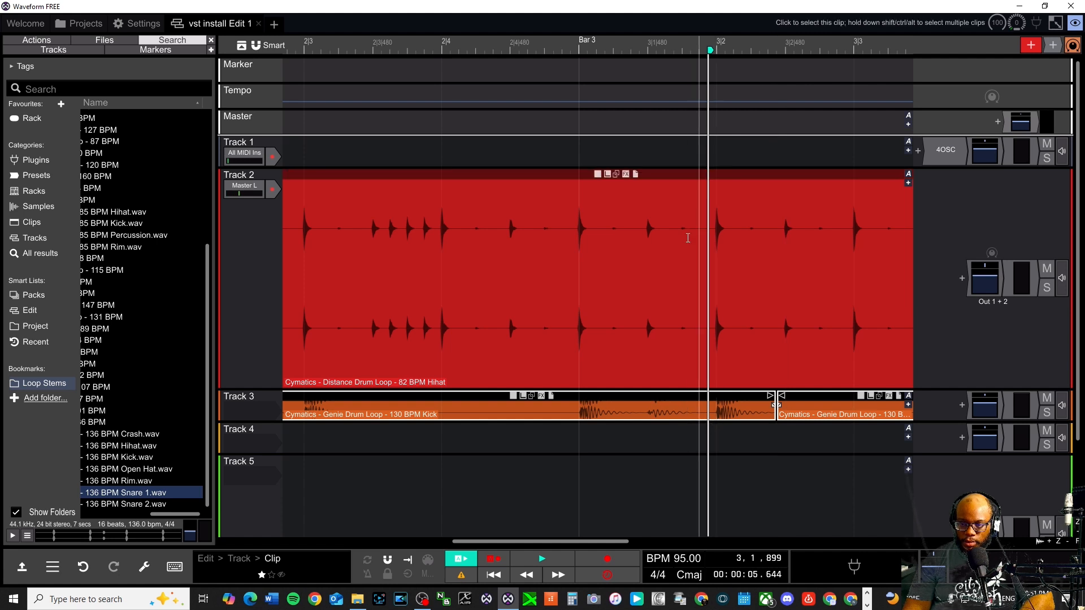
left_click_drag(709, 72, 701, 72)
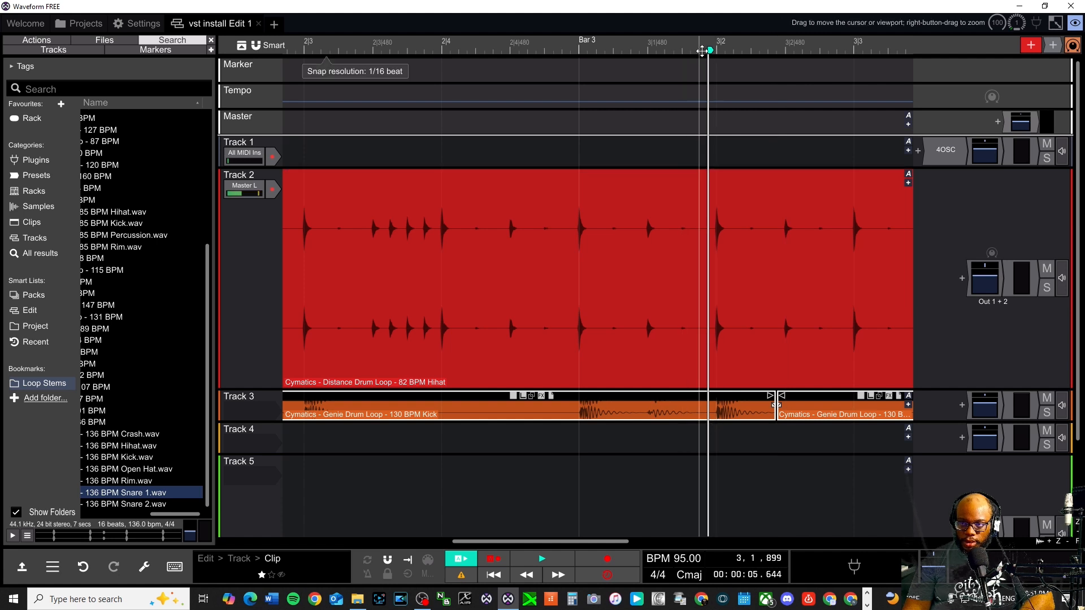
left_click(703, 404)
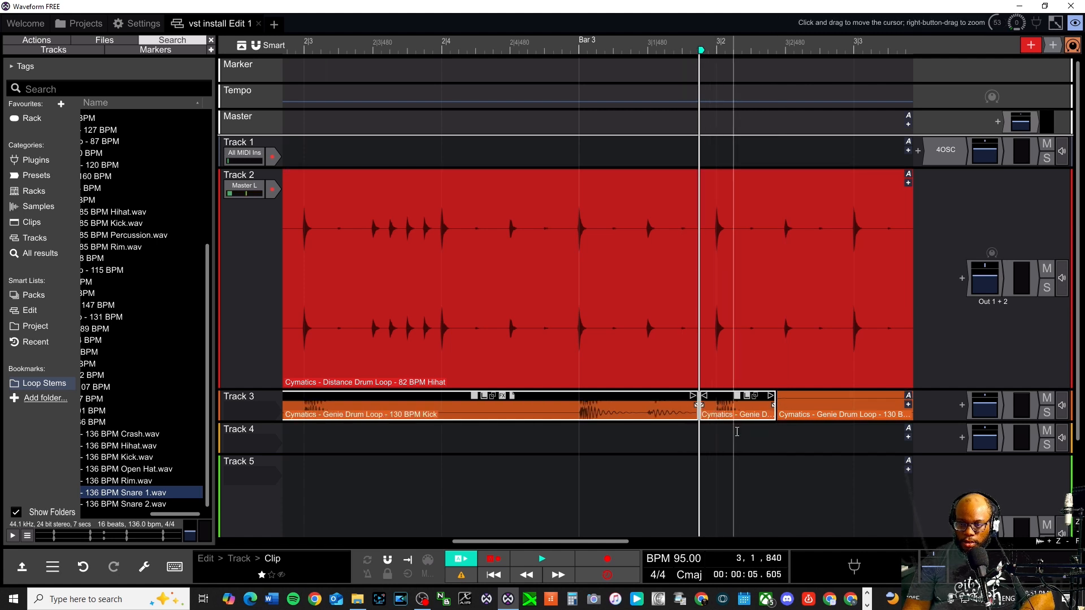
key("s")
key("Delete")
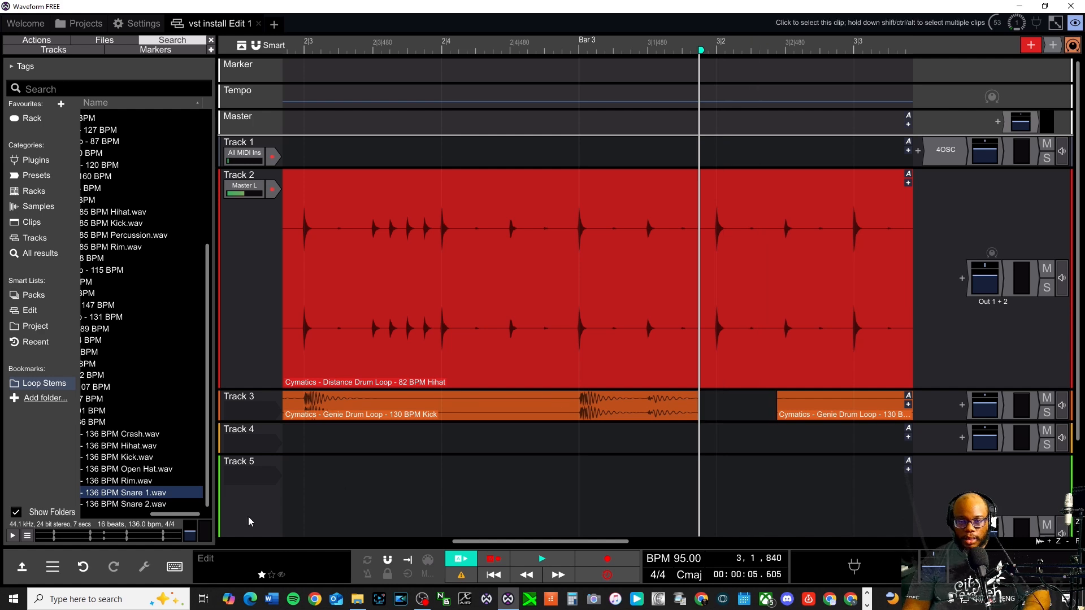
Step: Play the arrangement from bar 1 past the bar 3 cut to check the kick gaps, and save the edit
left_click_drag(504, 541, 272, 541)
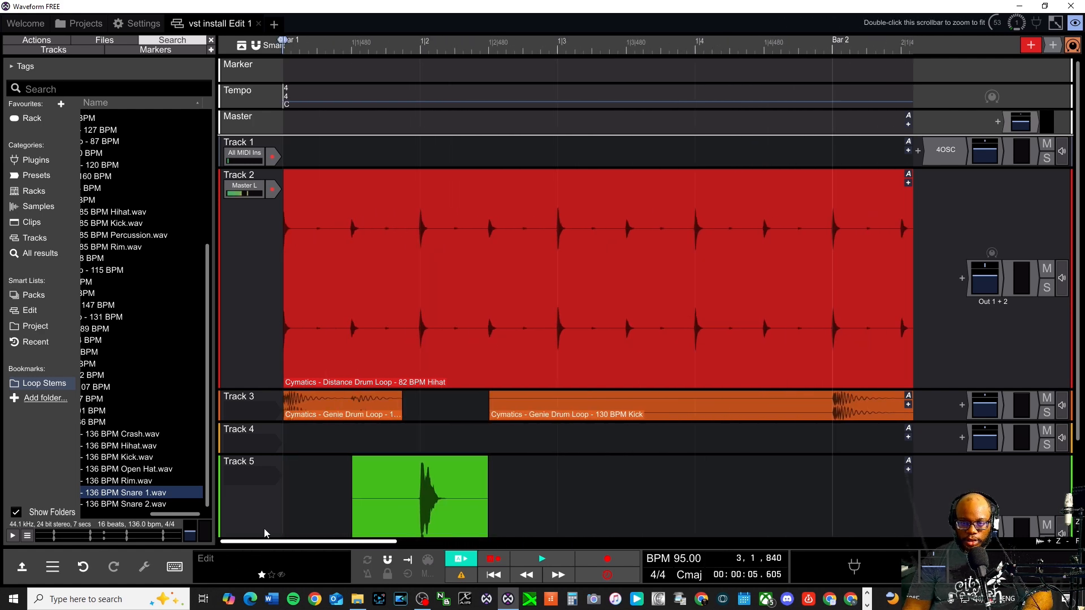
scroll(696, 457, "down", 10)
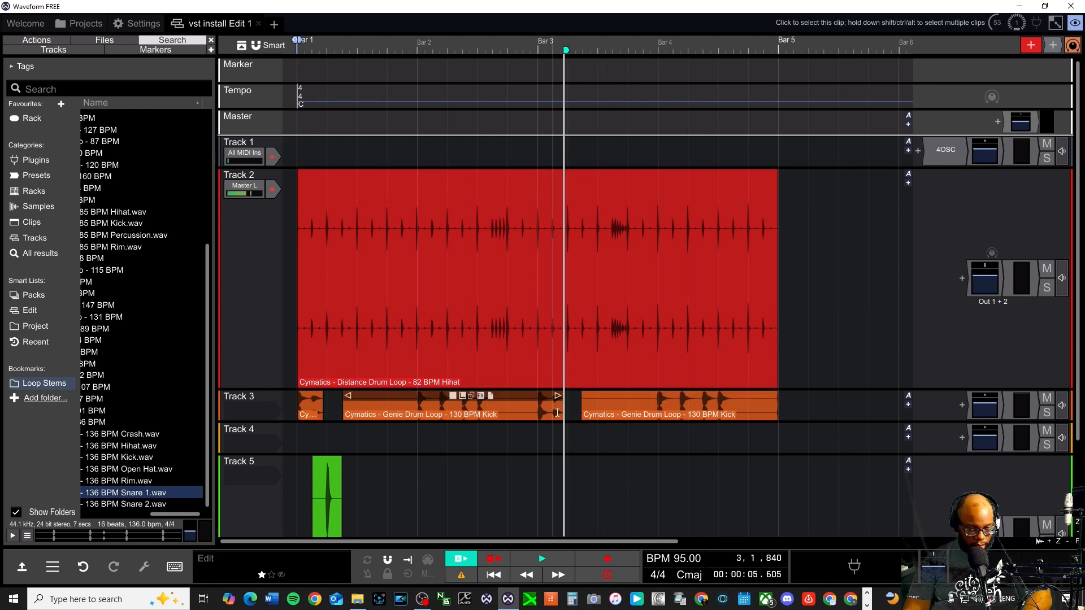
key("Home")
key("space")
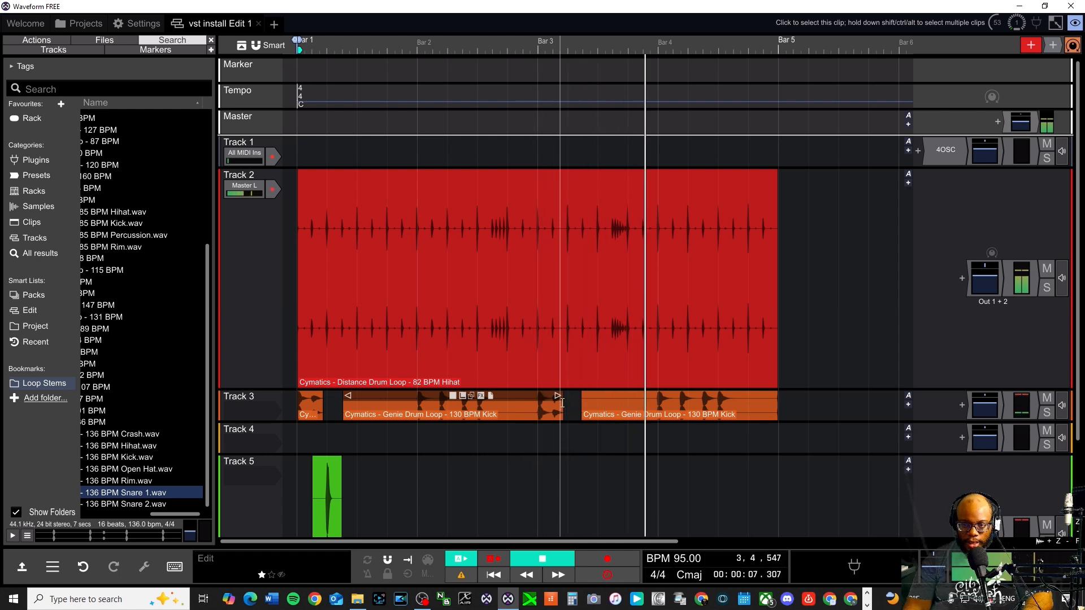
key("space")
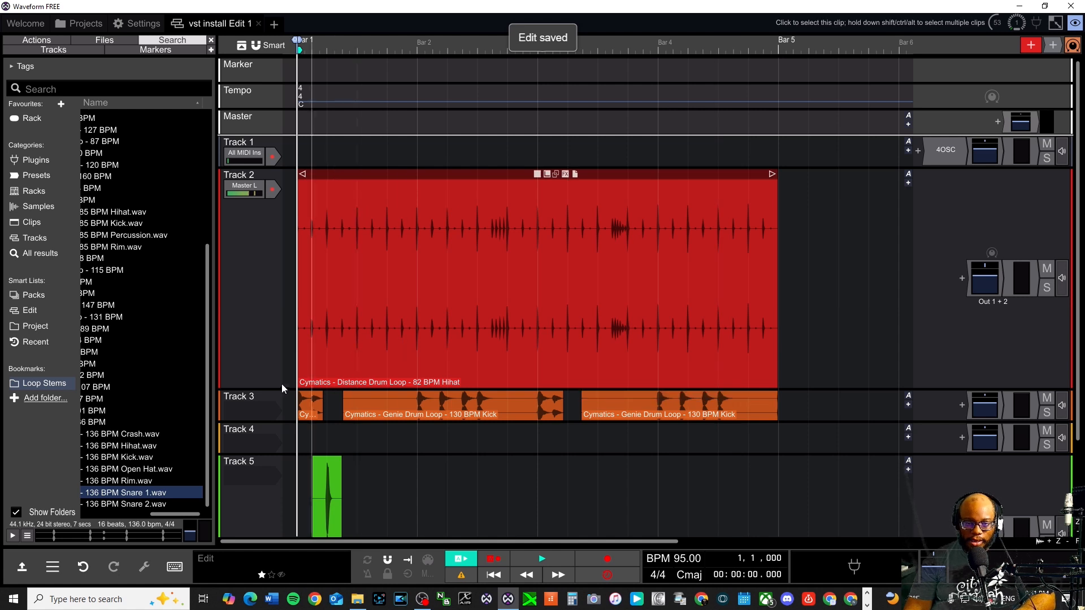
Step: Render the kick clip between the two gaps on Track 3 and insert the result into the same track
left_click(260, 399)
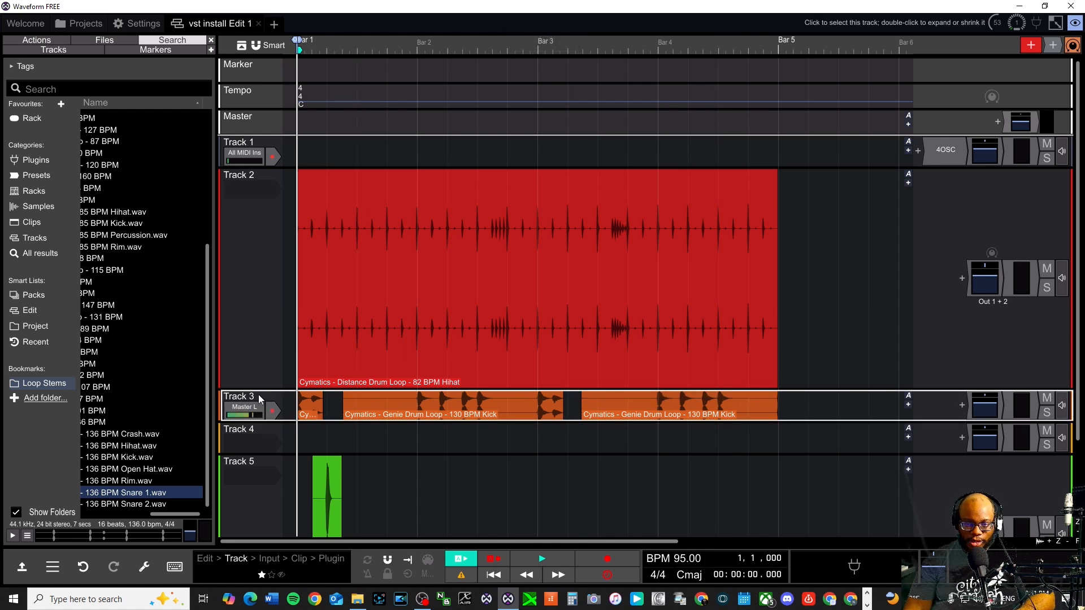
right_click(390, 400)
mouse_move(464, 330)
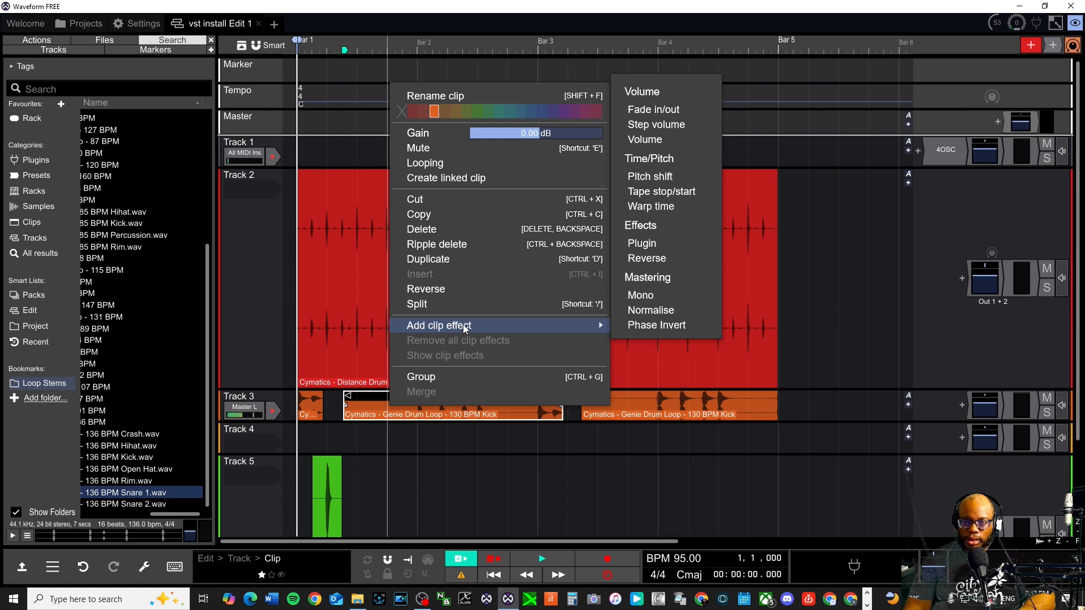
left_click(23, 575)
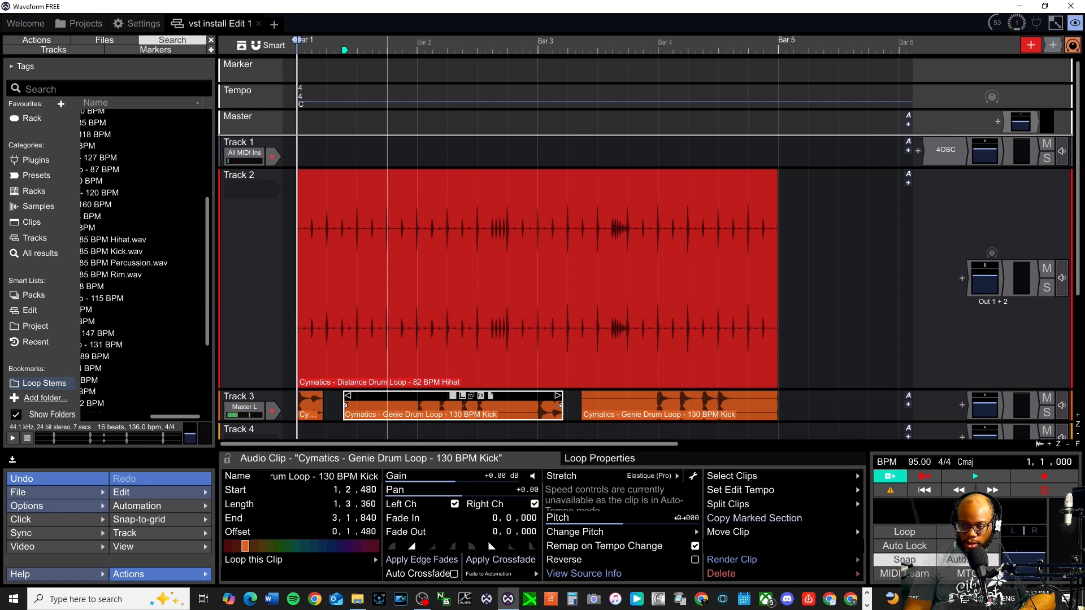
left_click(769, 560)
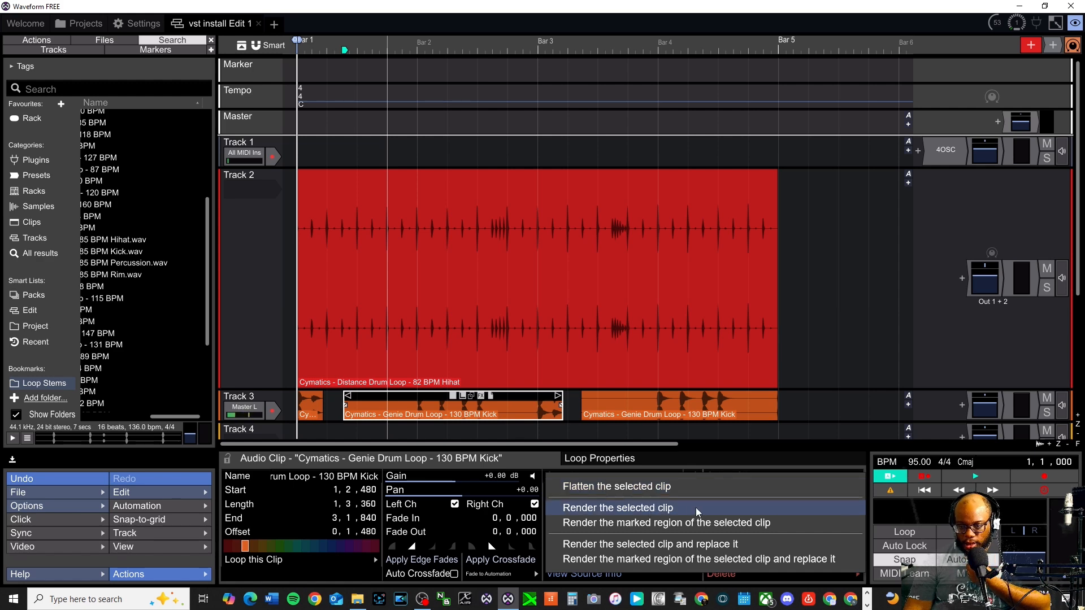
left_click(659, 510)
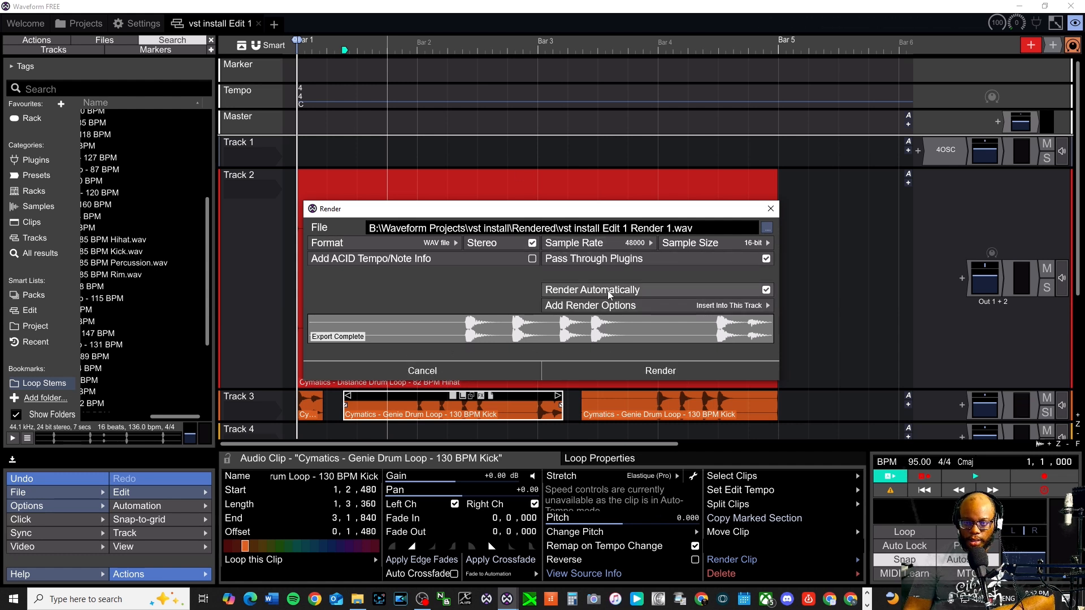
left_click(650, 369)
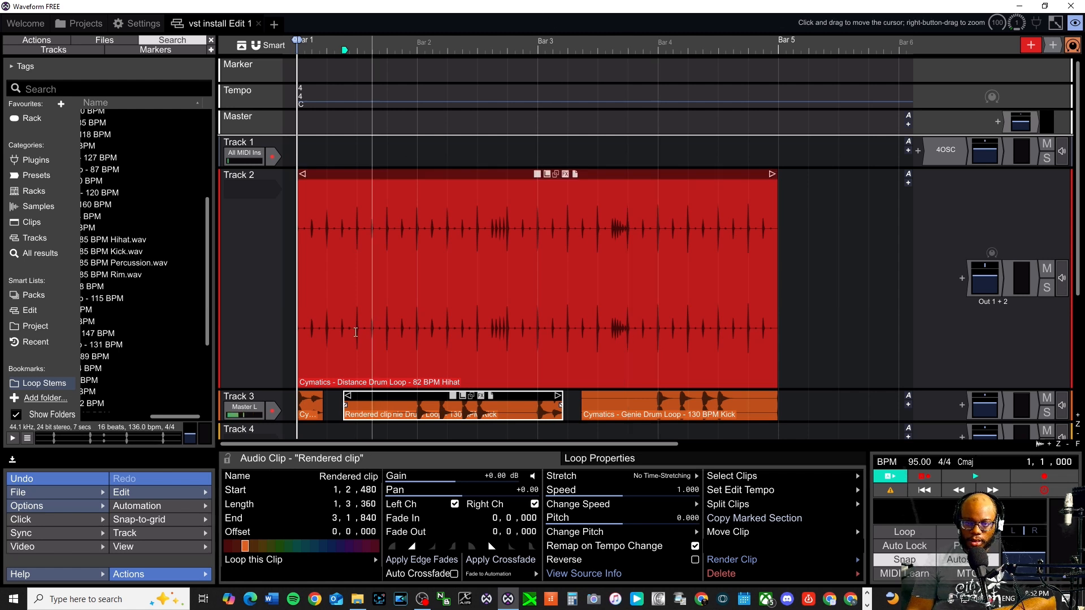
Step: Render all of Track 3's kick clips into one audio file that replaces the current track's contents
left_click(265, 397)
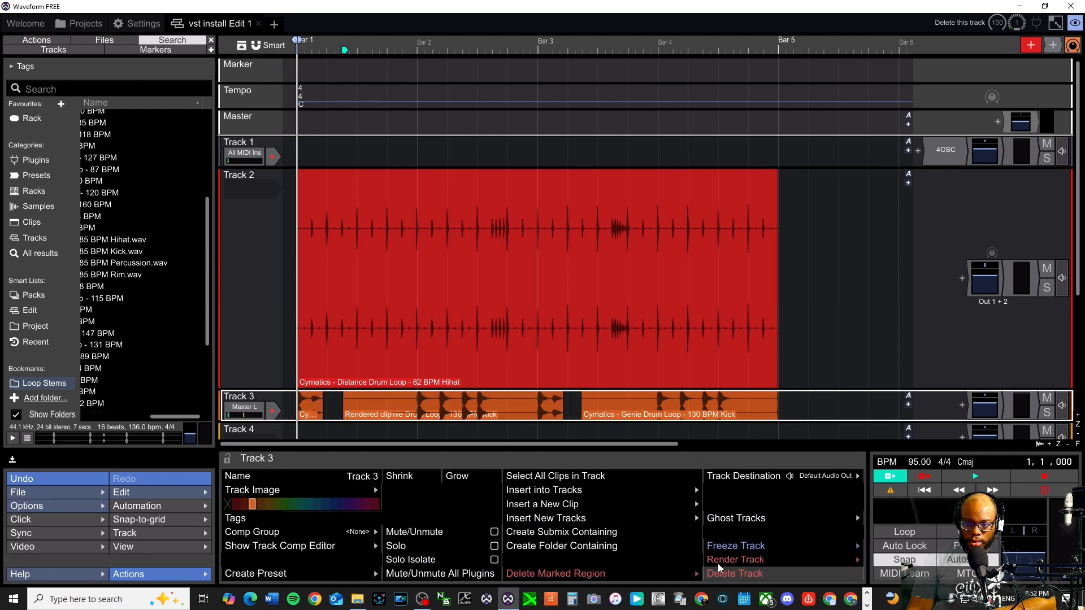
scroll(368, 380, "down", 3)
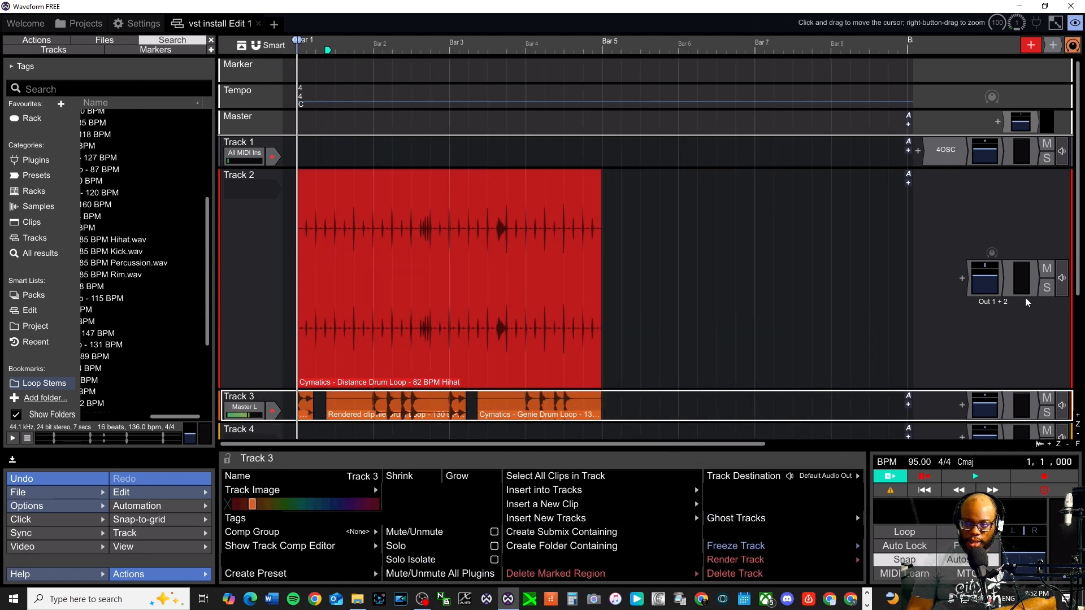
left_click_drag(1078, 224, 1078, 351)
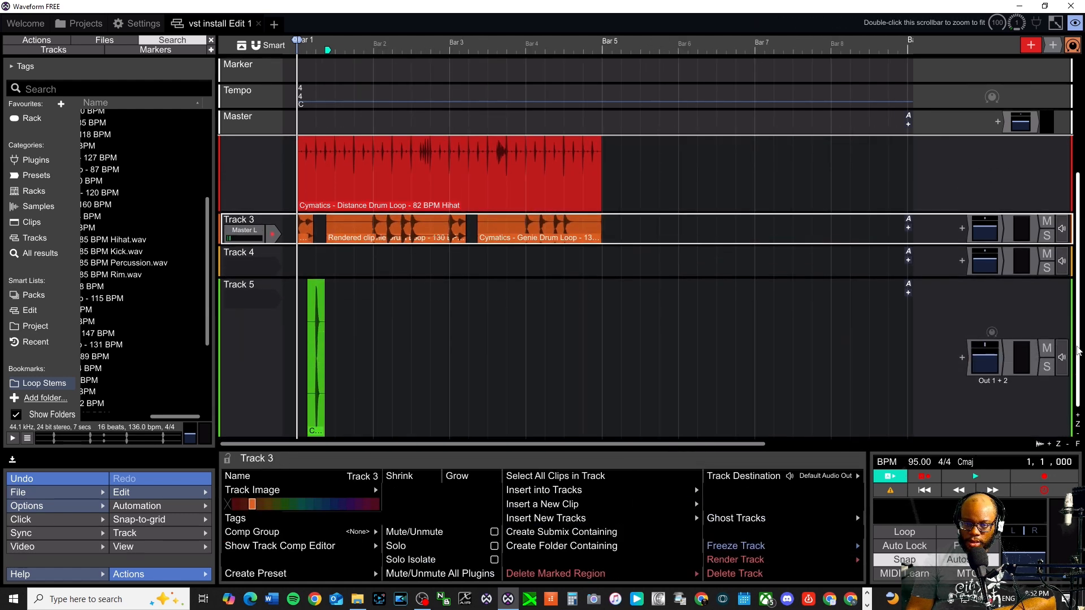
scroll(515, 395, "up", 3)
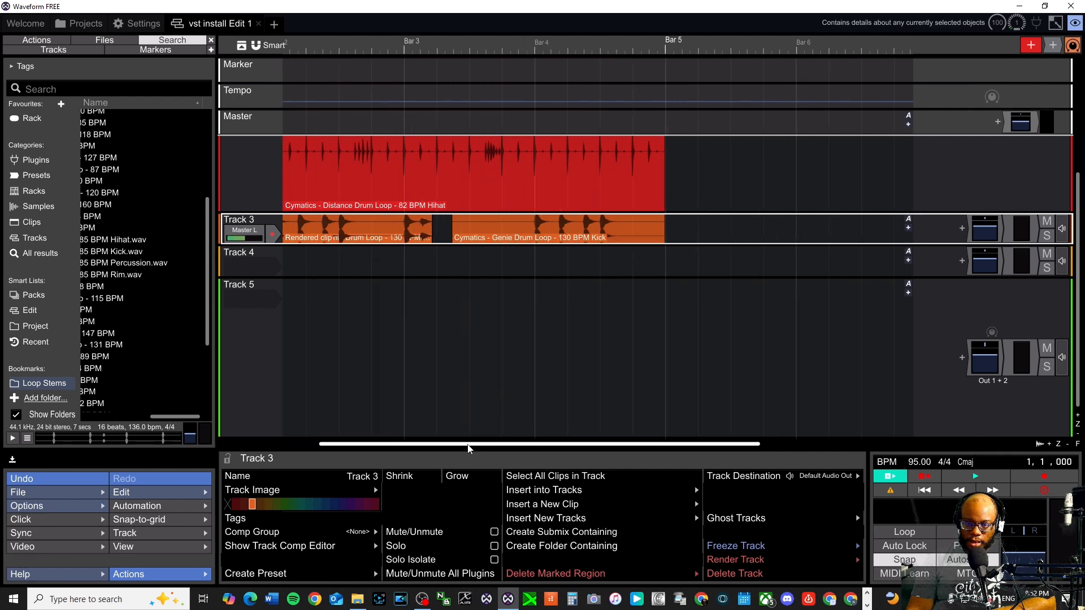
left_click_drag(469, 445, 328, 444)
scroll(337, 403, "up", 5)
scroll(339, 413, "down", 4)
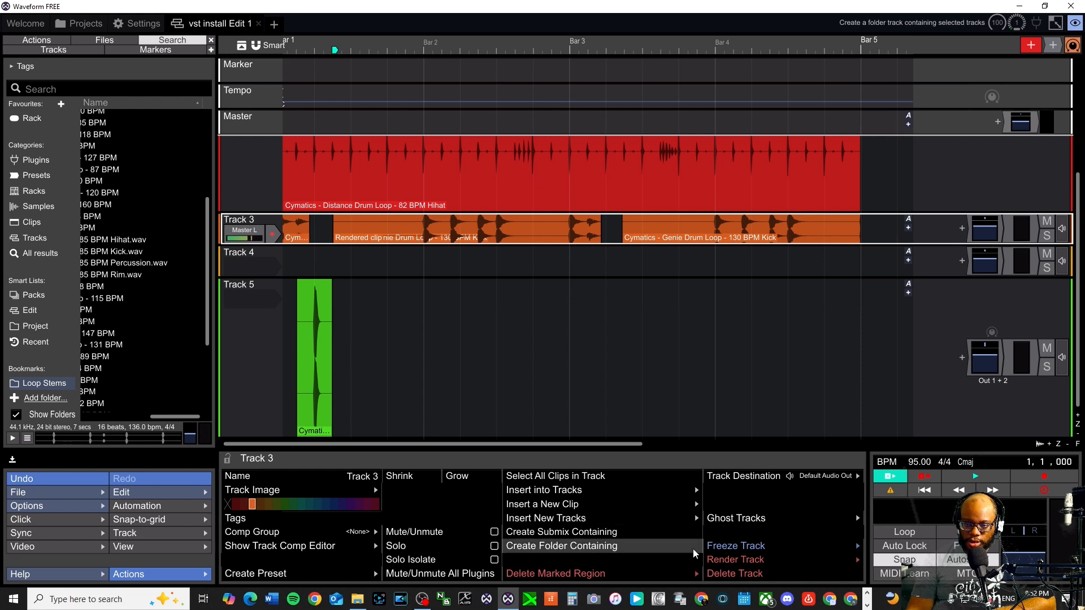
left_click(814, 558)
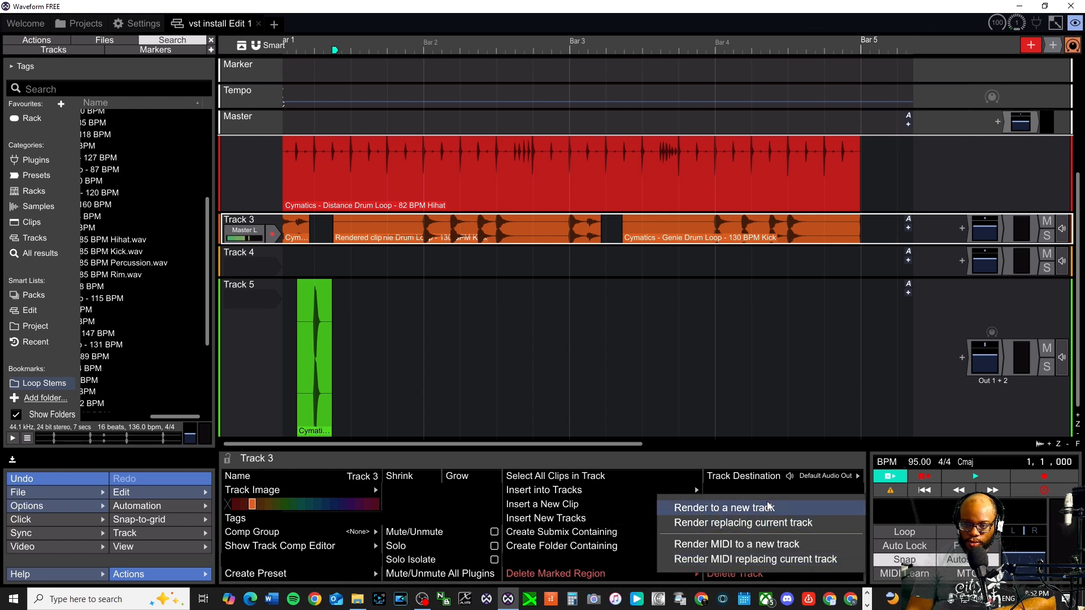
left_click(789, 524)
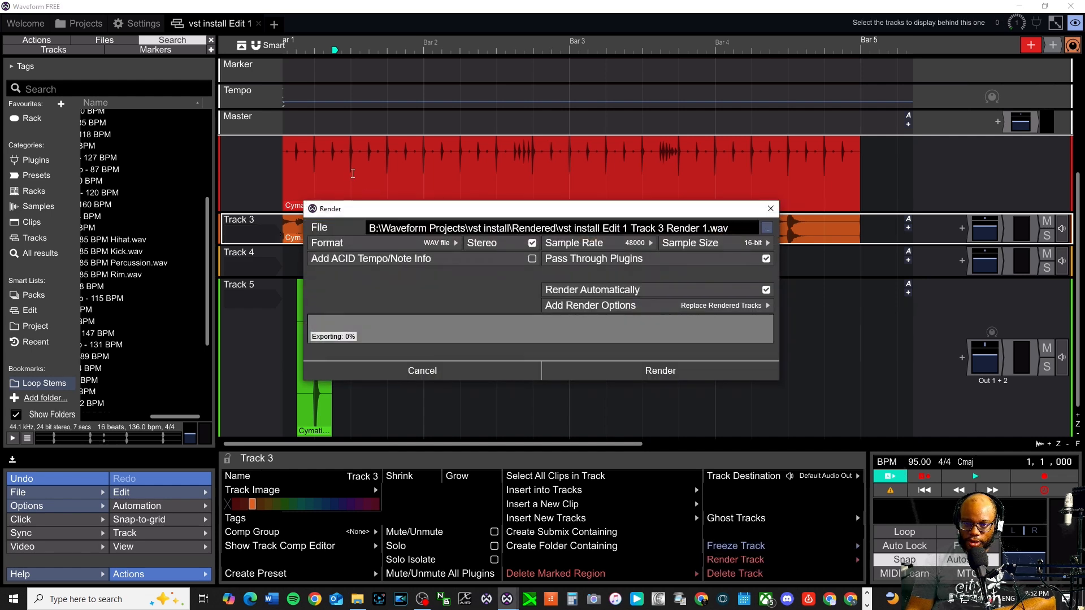
left_click(661, 376)
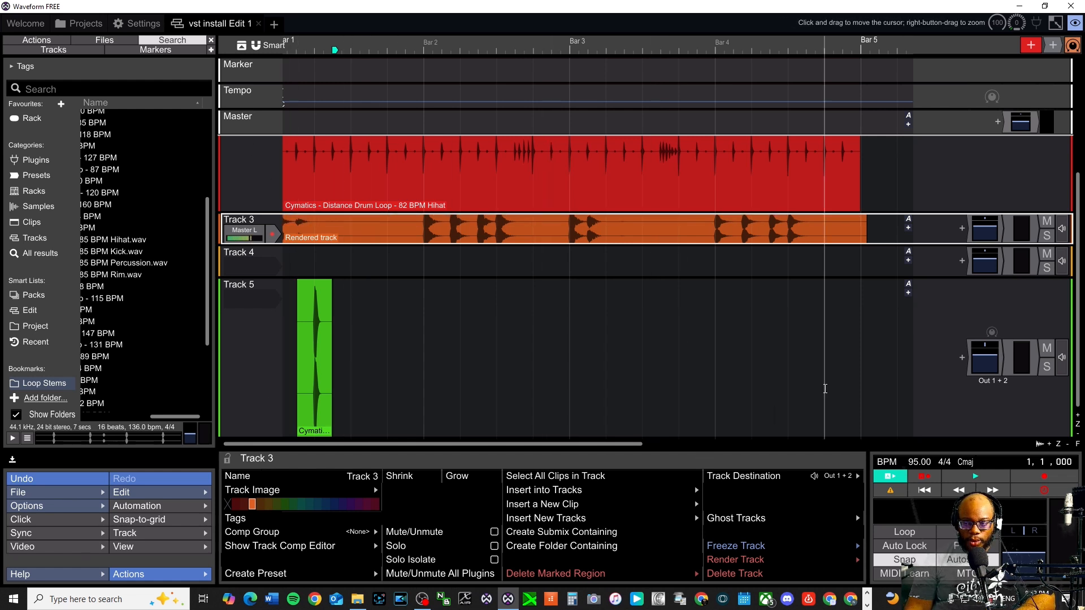
Step: Trim the end of the rendered kick clip on Track 3 back to the start of bar 5
scroll(643, 319, "down", 4)
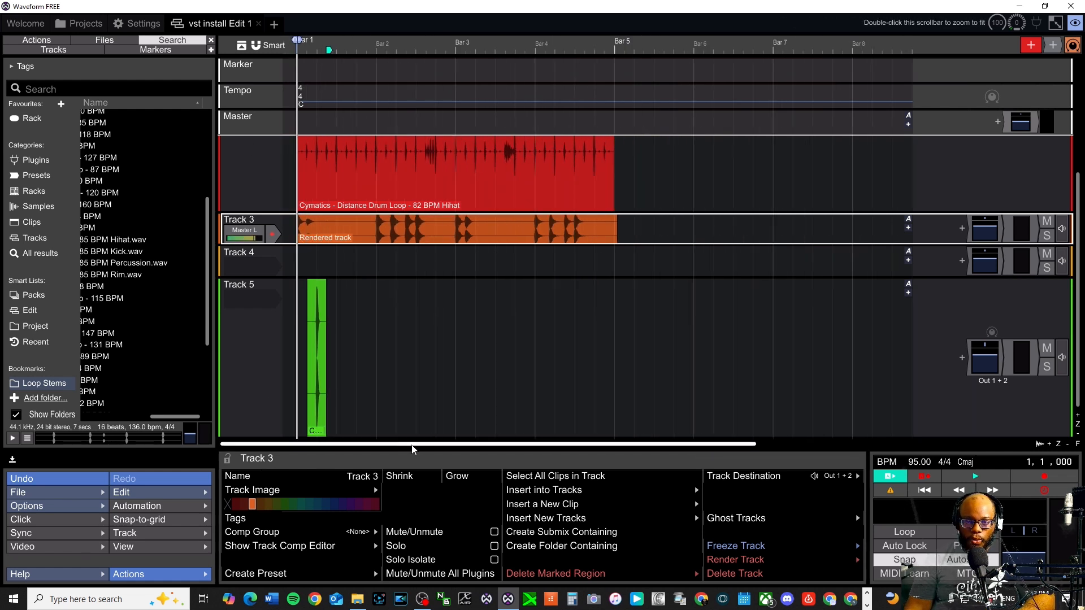
scroll(514, 254, "up", 4)
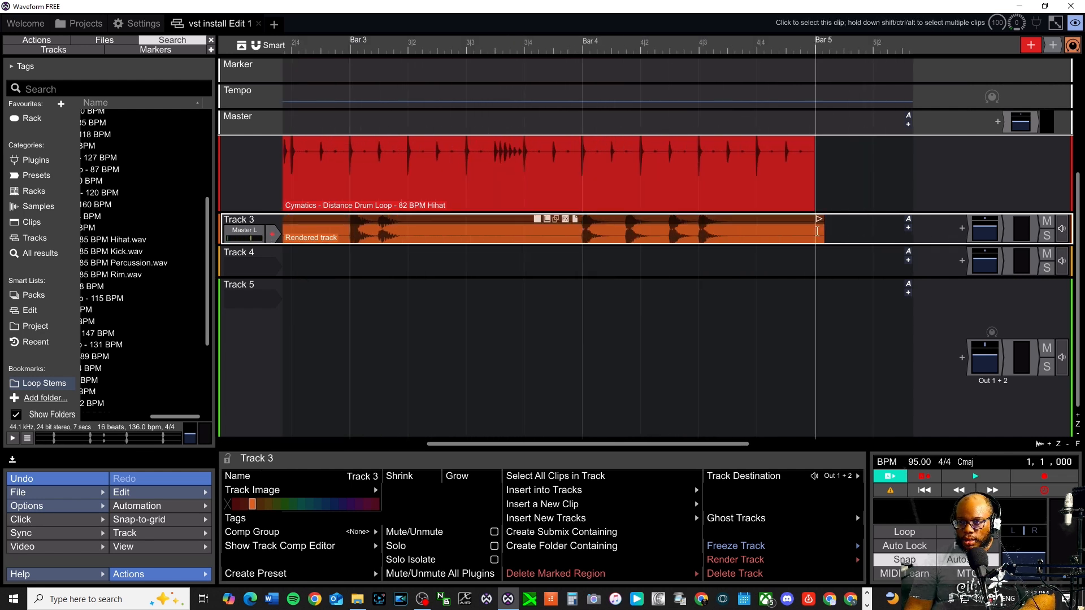
left_click_drag(818, 225, 814, 226)
scroll(535, 283, "down", 5)
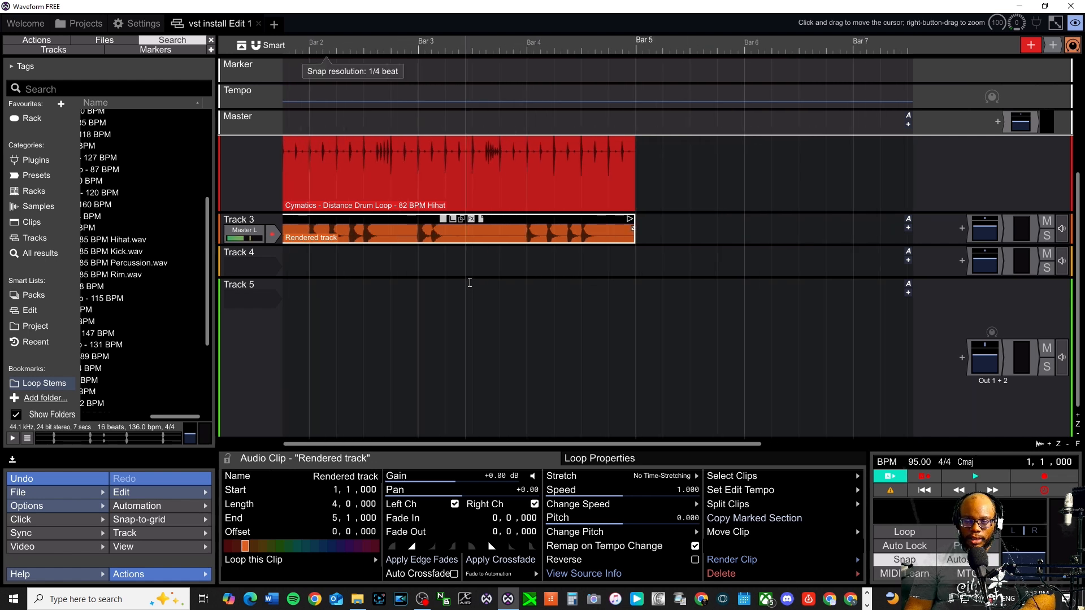
Step: Duplicate the rendered four-bar kick clip on Track 3 repeatedly until the copies reach bar 41
scroll(339, 213, "down", 1)
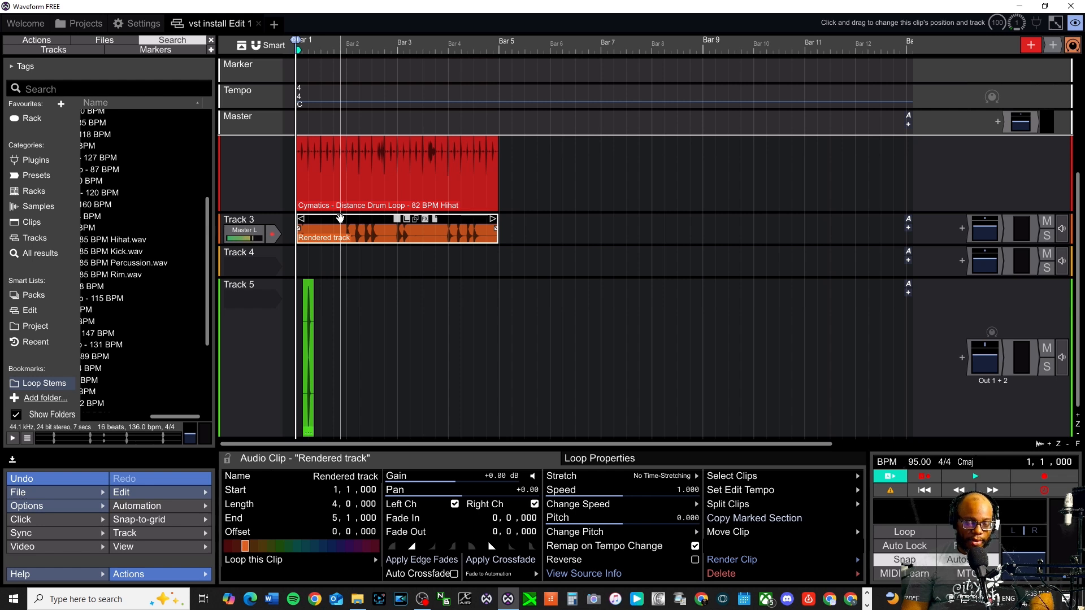
key("ctrl+d")
key("ctrl+d")
key("ctrl+d")
key("ctrl+d")
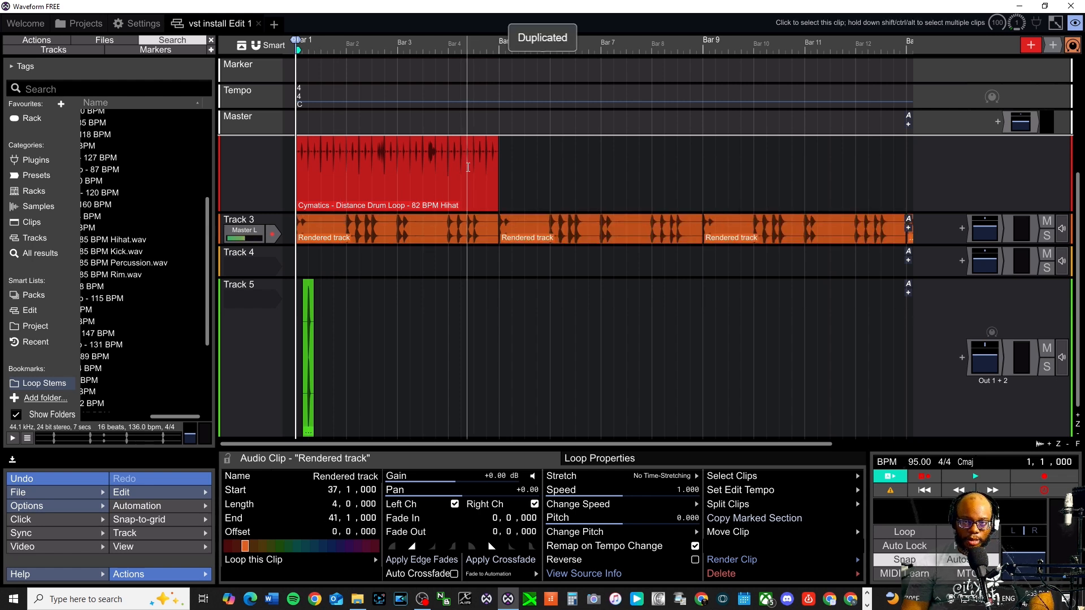
Step: Duplicate the four-bar Distance hi-hat clip on Track 2 repeatedly until the copies reach bar 41
left_click(435, 144)
key("ctrl+d")
key("ctrl+d")
key("ctrl+d")
key("ctrl+d")
key("ctrl+d")
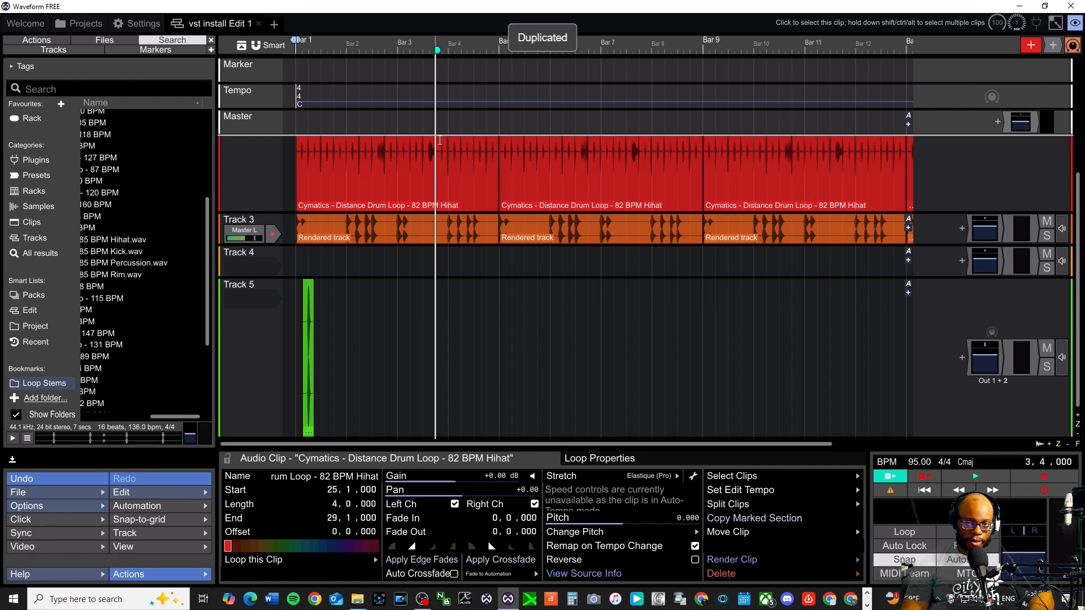
key("ctrl+d")
key("ctrl+d")
key("ctrl+d")
Step: Play the duplicated hi-hat and kick loops from bar 1 into bar 3
scroll(419, 224, "down", 5)
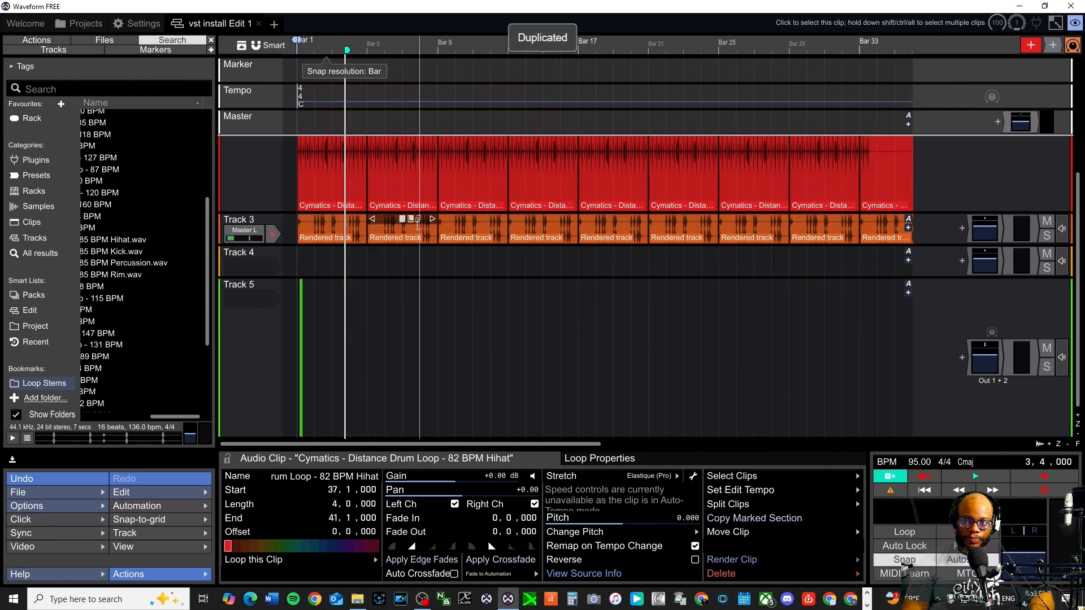
scroll(418, 224, "down", 3)
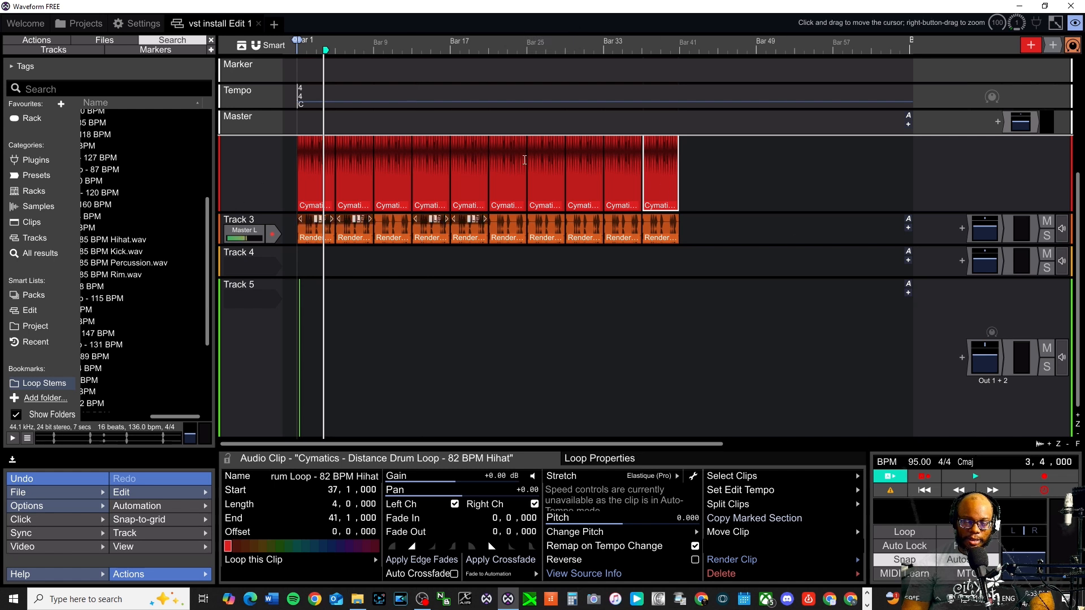
key("Home")
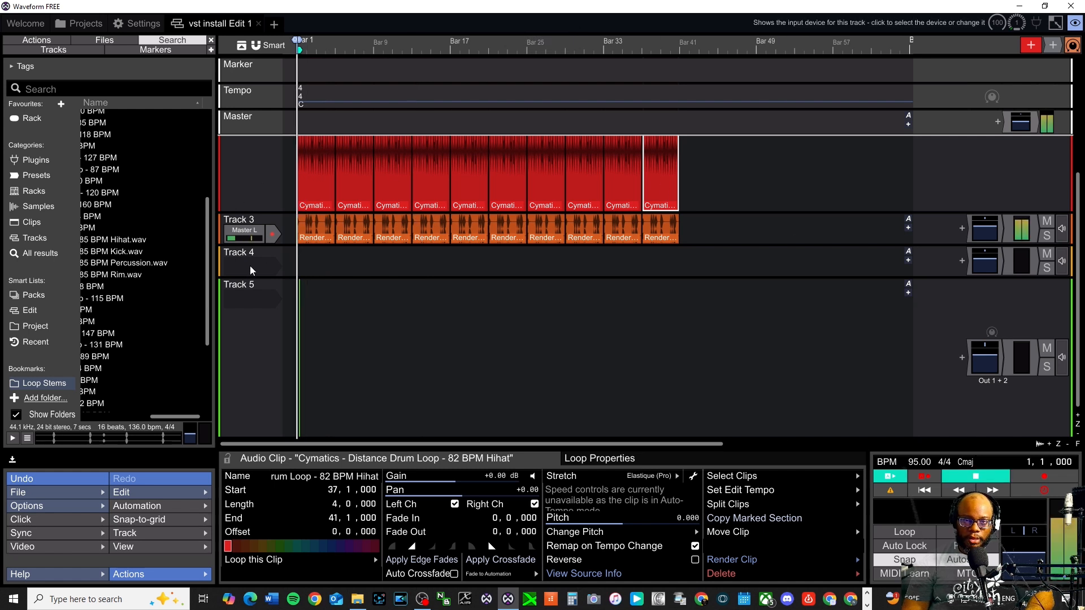
key("space")
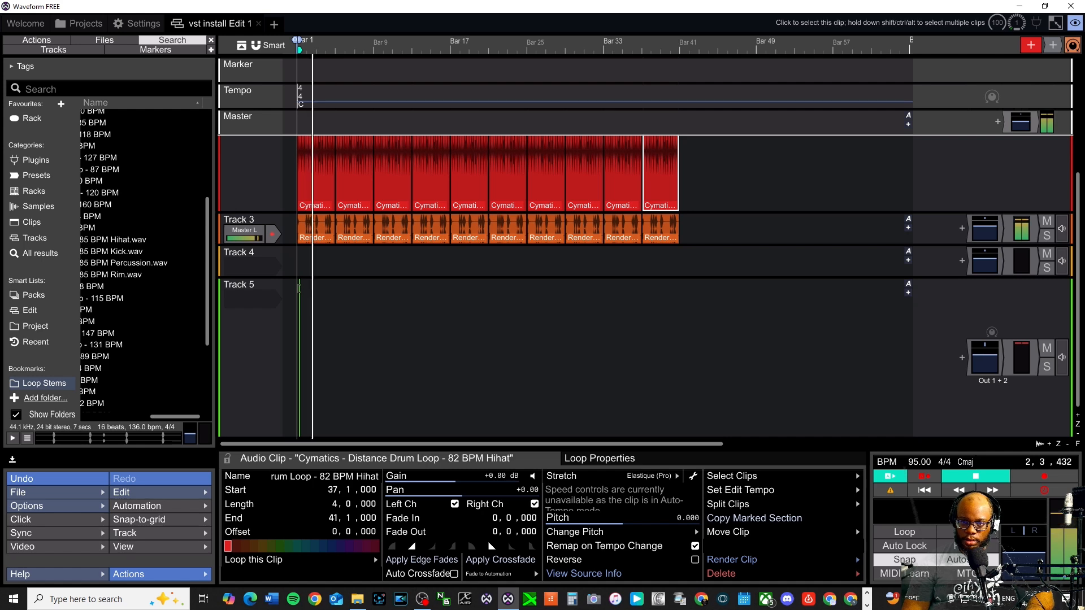
scroll(299, 289, "up", 5)
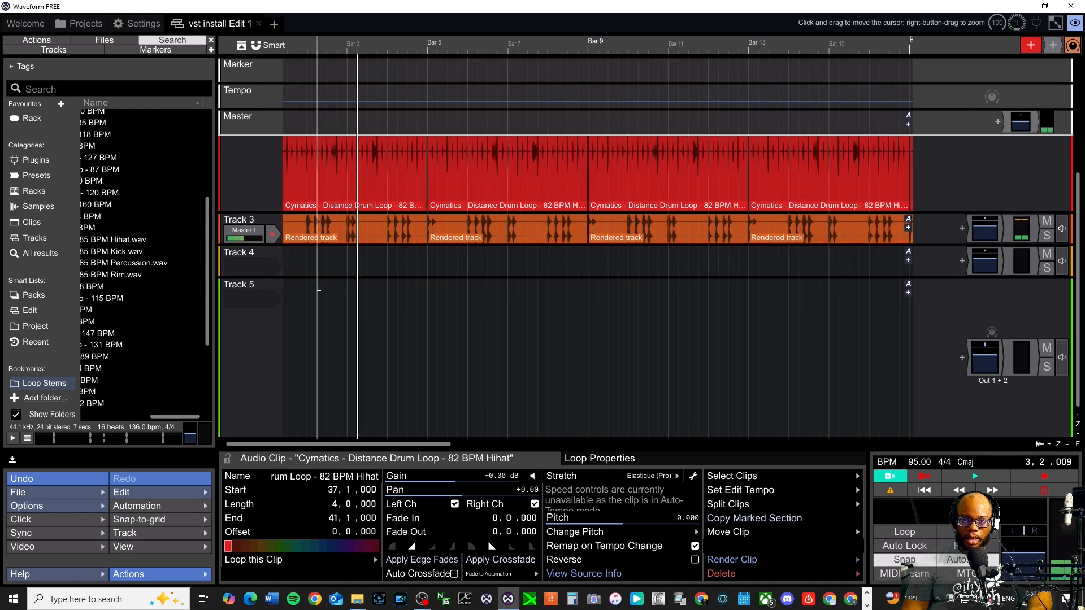
scroll(320, 251, "up", 4)
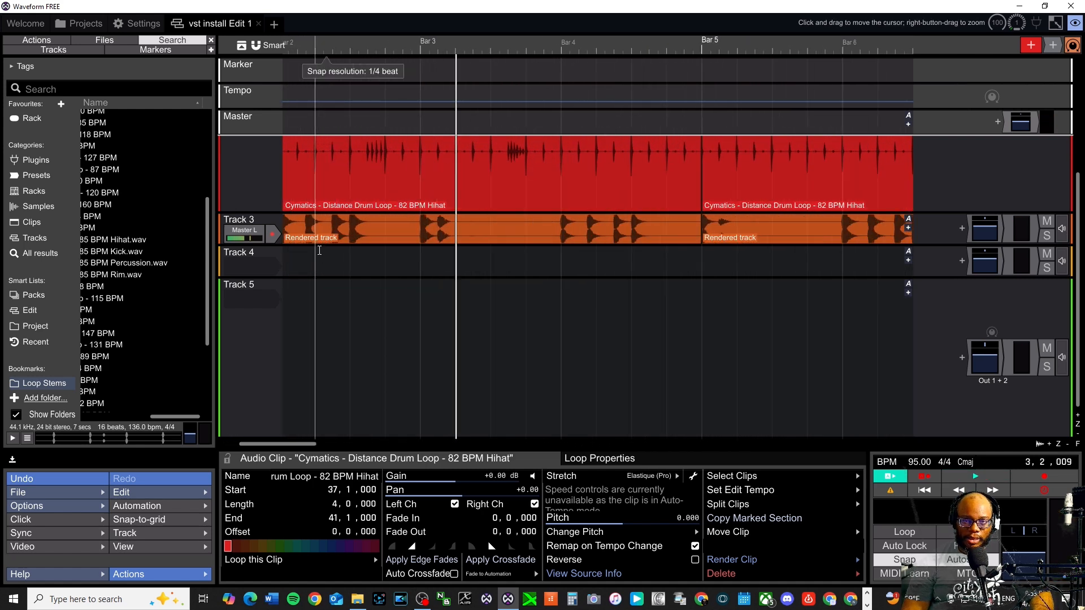
Step: Try deleting the first rendered kick clip on Track 3, and undo the deletion
left_click(345, 239)
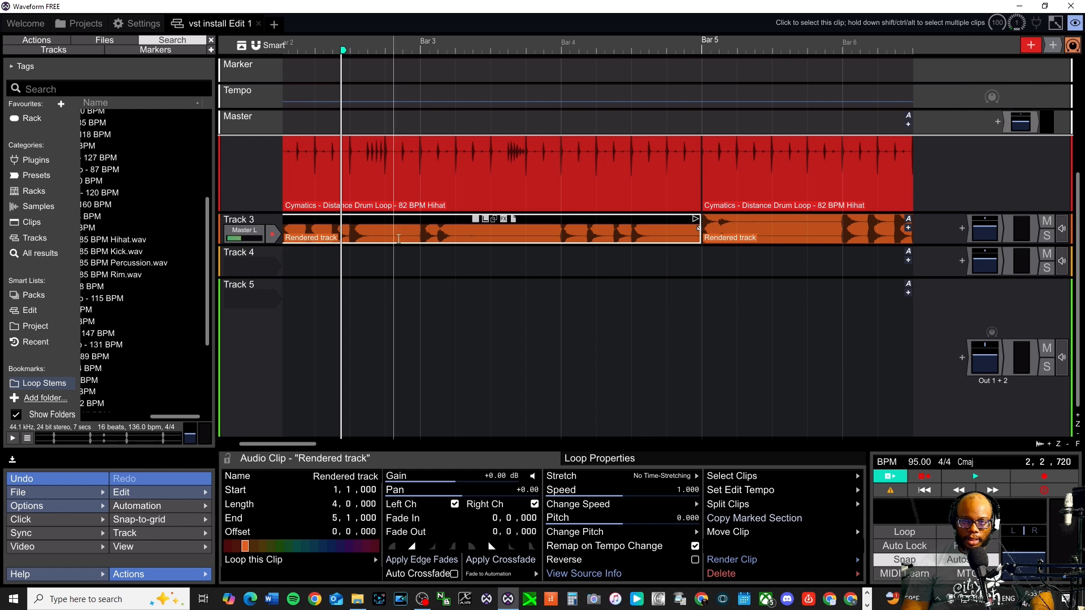
key("Delete")
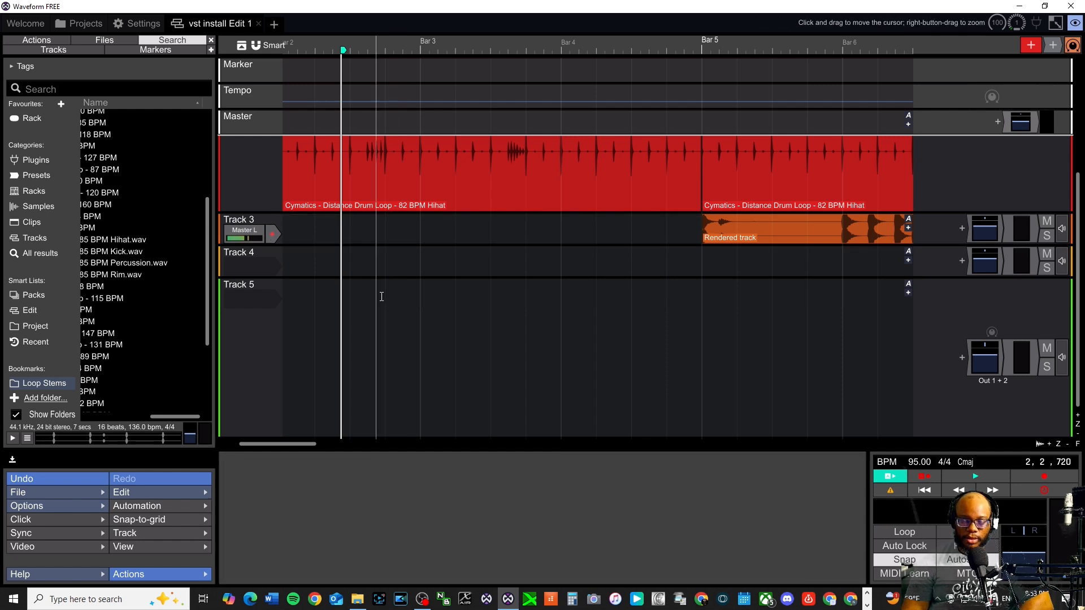
key("ctrl+z")
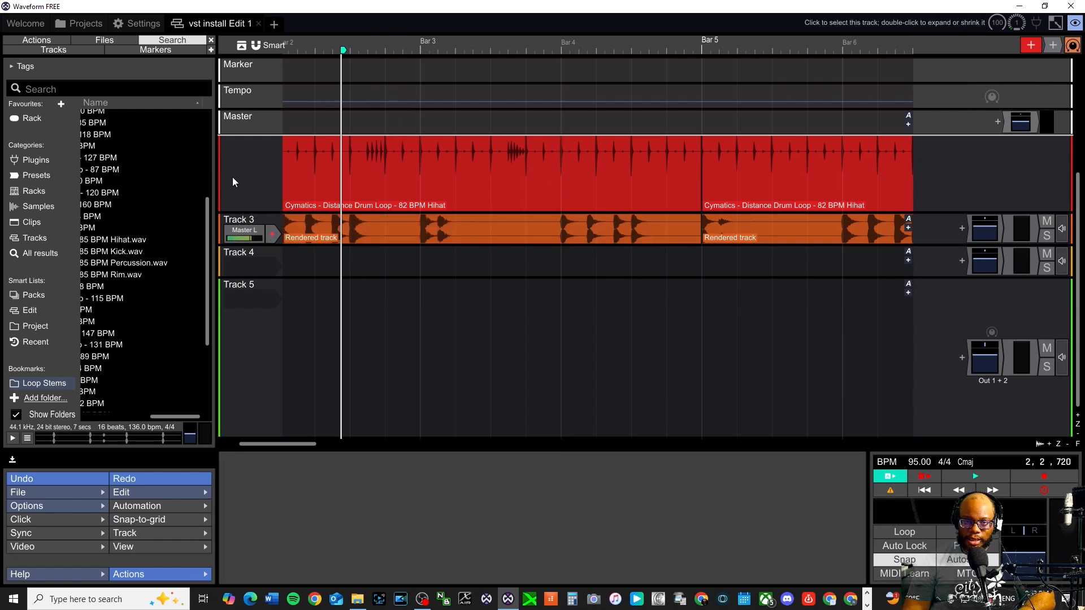
Step: Set Track 3's volume to -2.02 dB and play the arrangement from bar 1 into bar 5
left_click(238, 217)
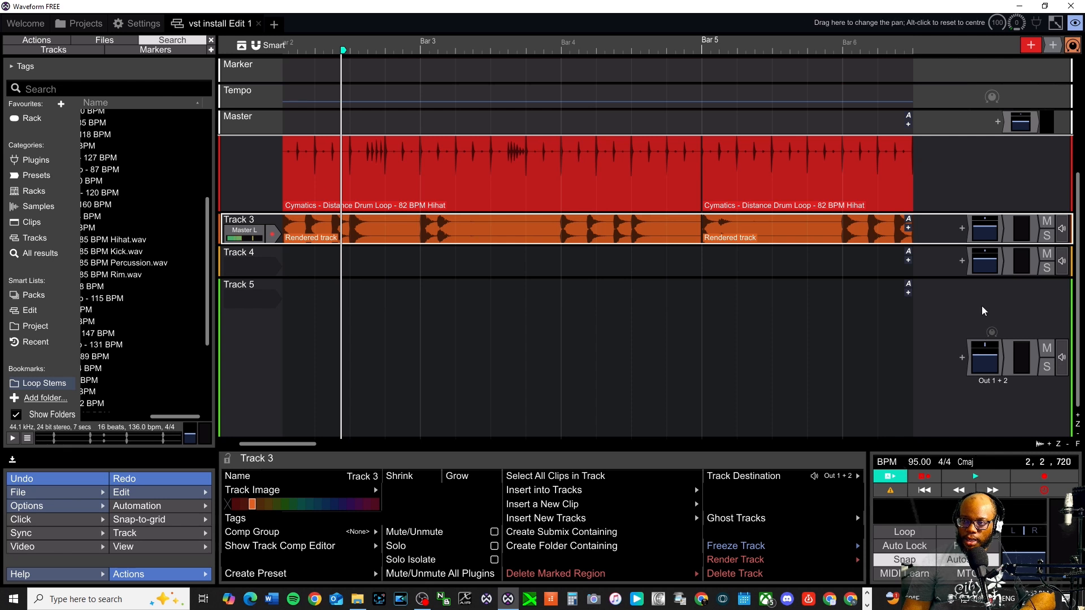
left_click(988, 227)
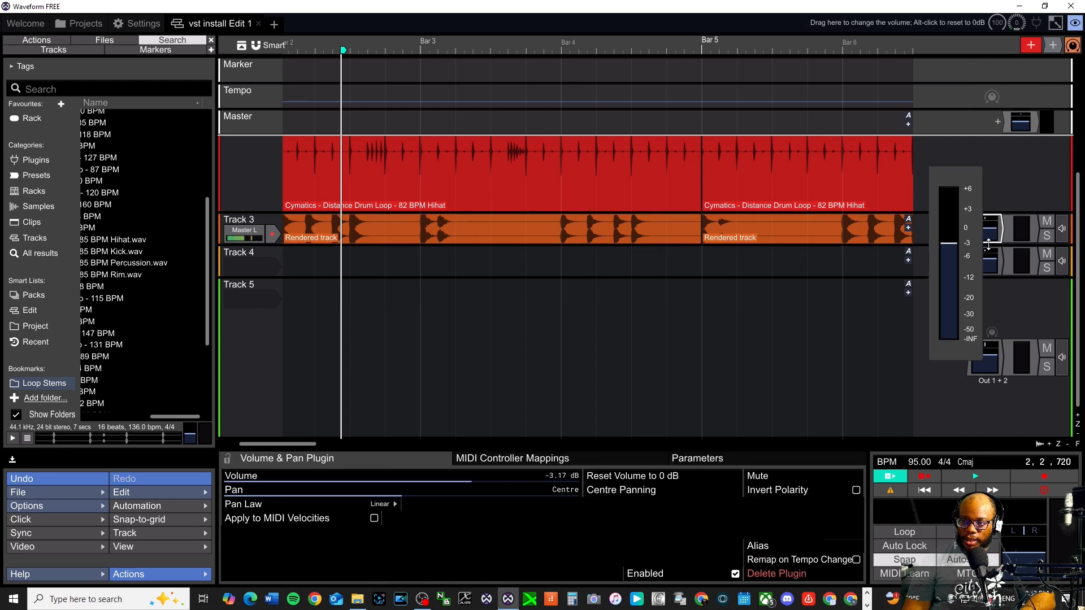
left_click_drag(988, 238, 988, 236)
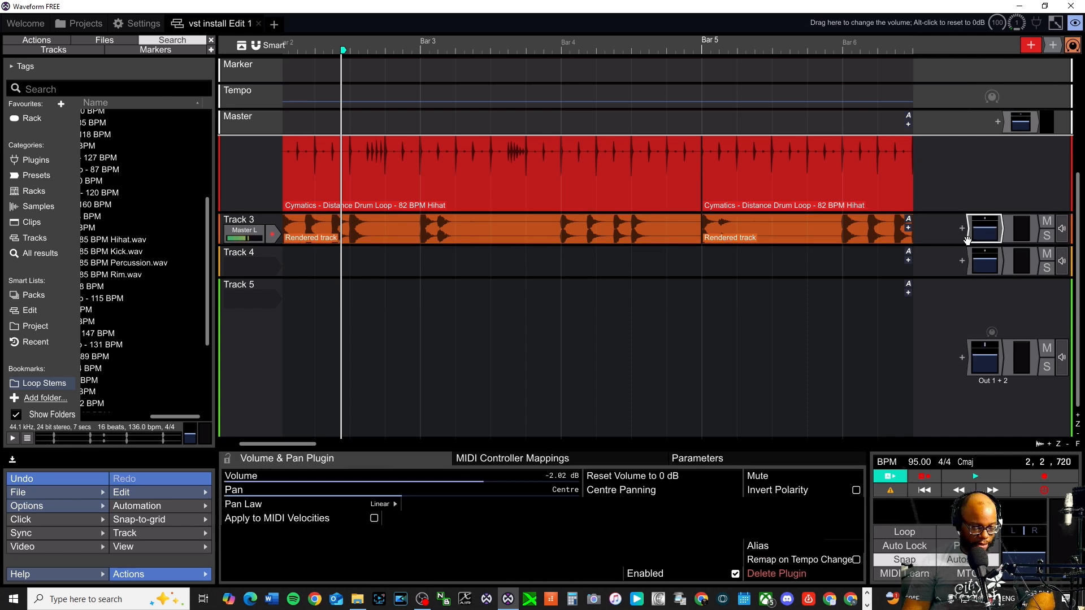
key("Home")
key("space")
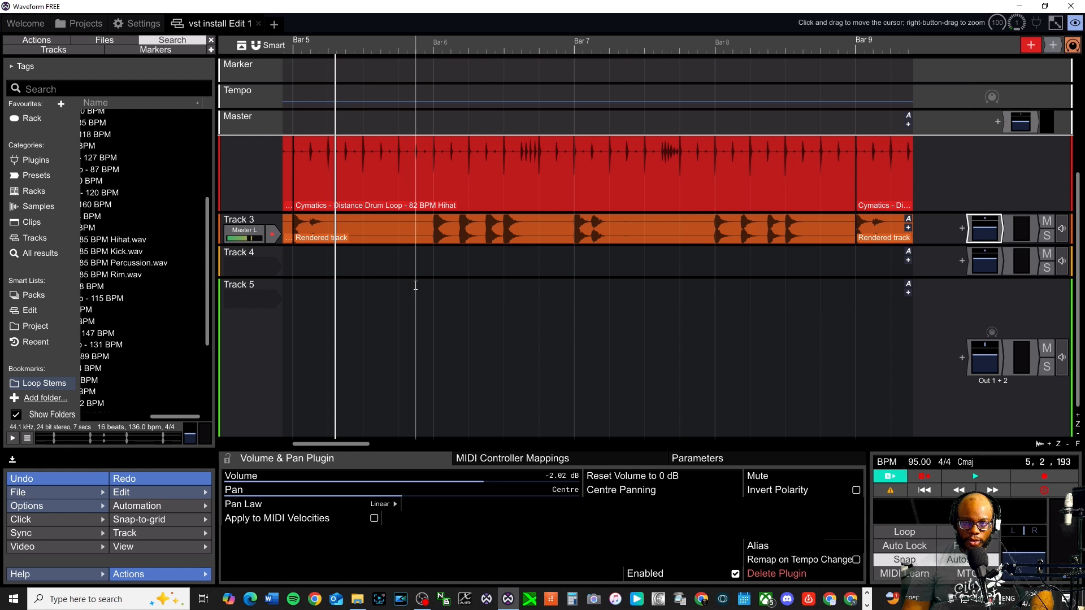
Step: Undo the hi-hat and kick duplications on Tracks 2 and 3 back to the single four-bar clips starting at bar 1
key("ctrl+z")
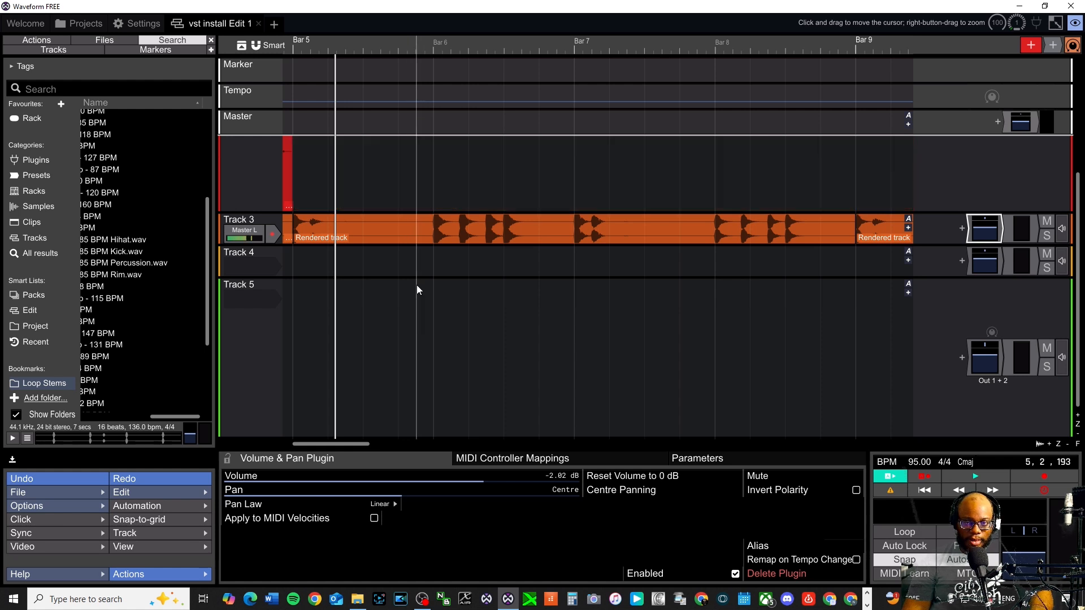
key("ctrl+z")
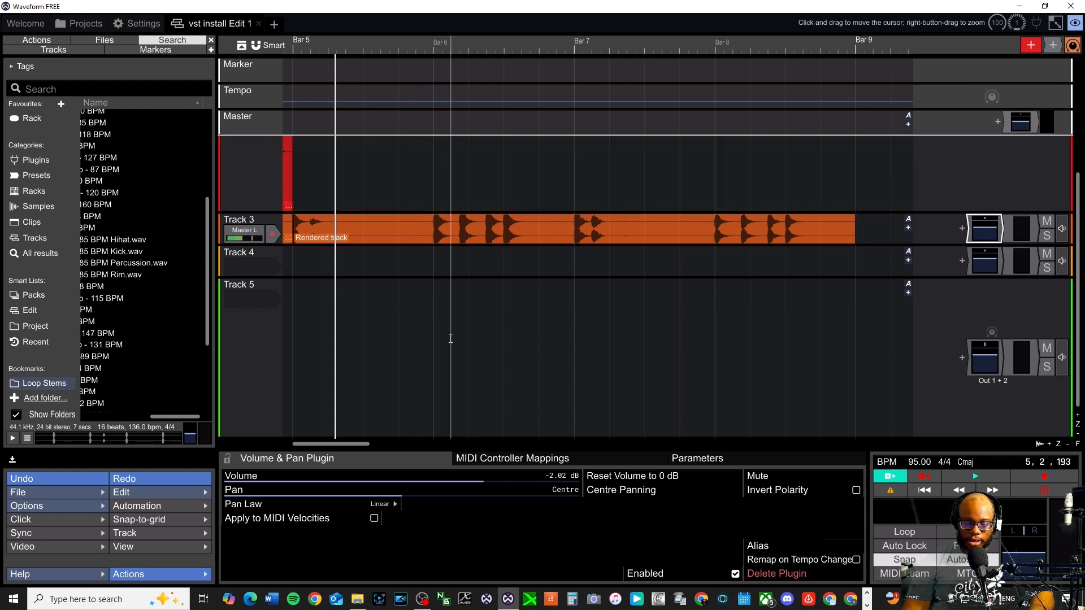
key("ctrl+z")
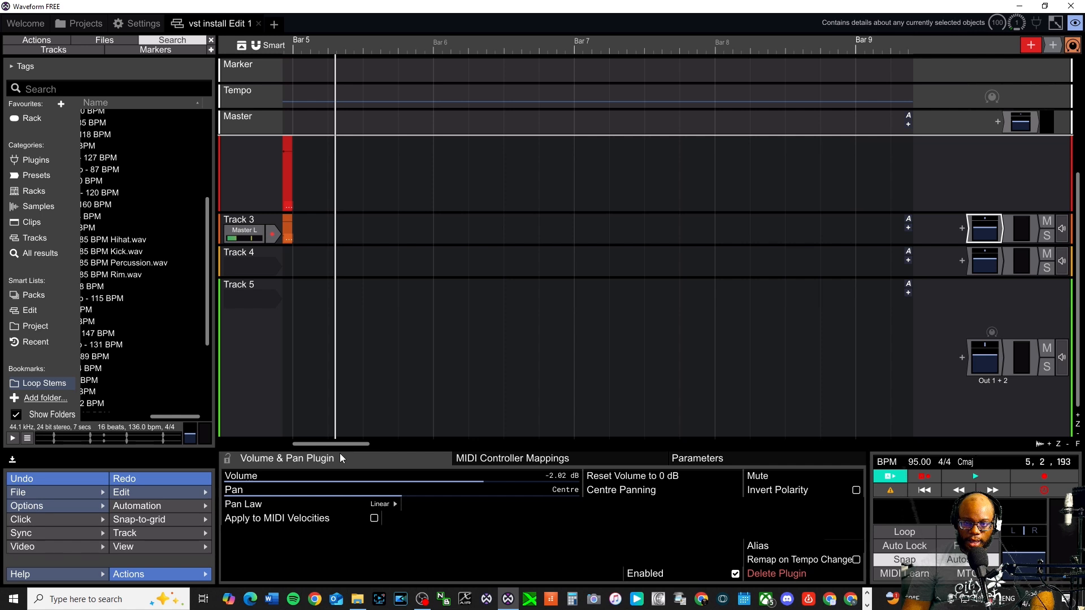
left_click_drag(346, 444, 140, 429)
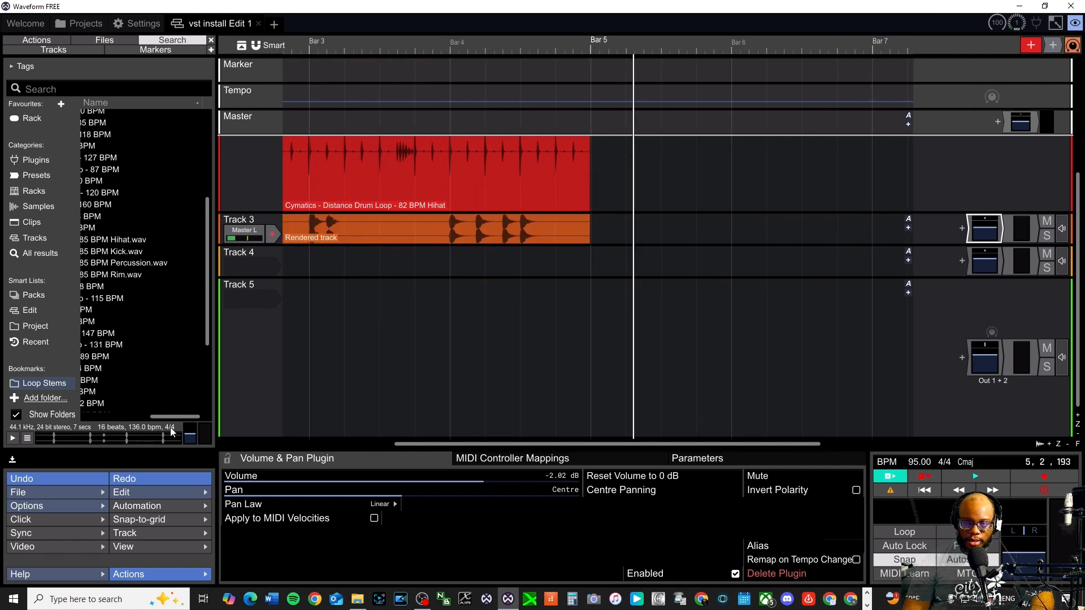
left_click_drag(395, 447, 133, 409)
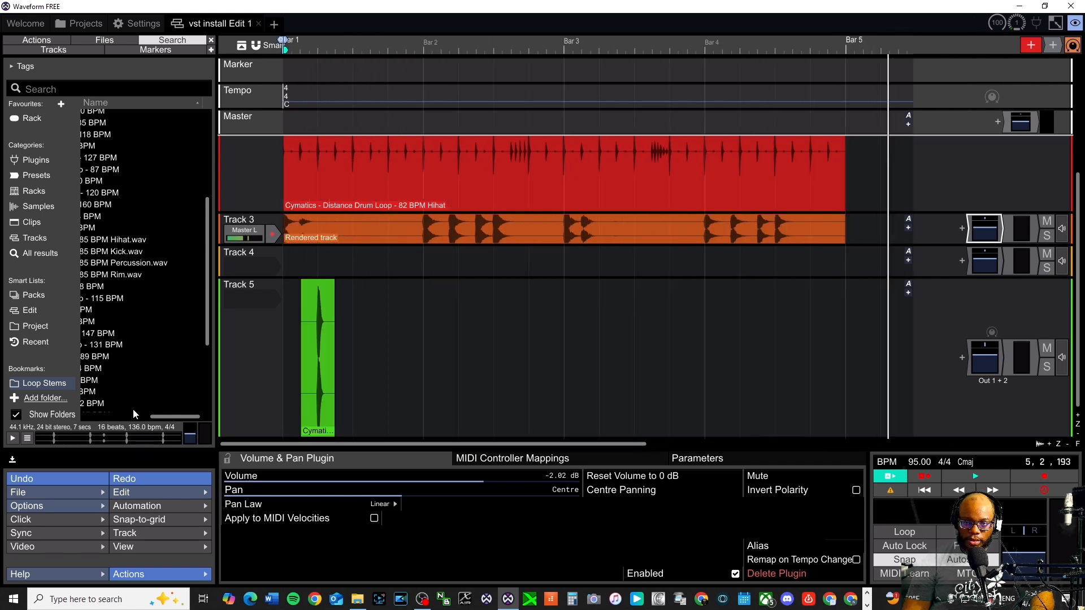
Step: Solo Track 3 and play its rendered kick clip from late in bar 1 into bar 2
left_click(404, 301)
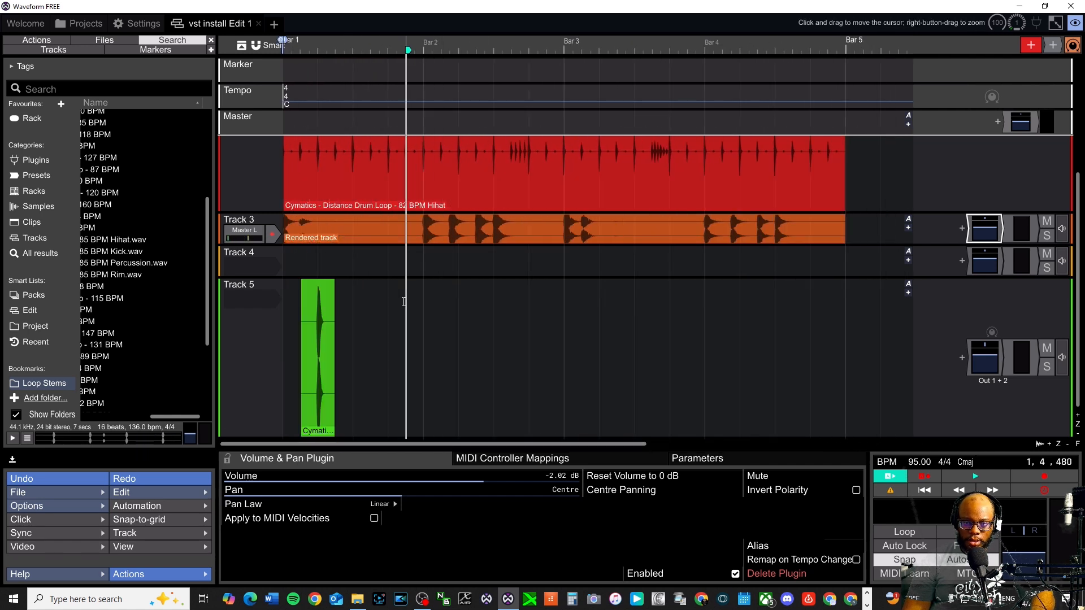
left_click(1045, 235)
key("space")
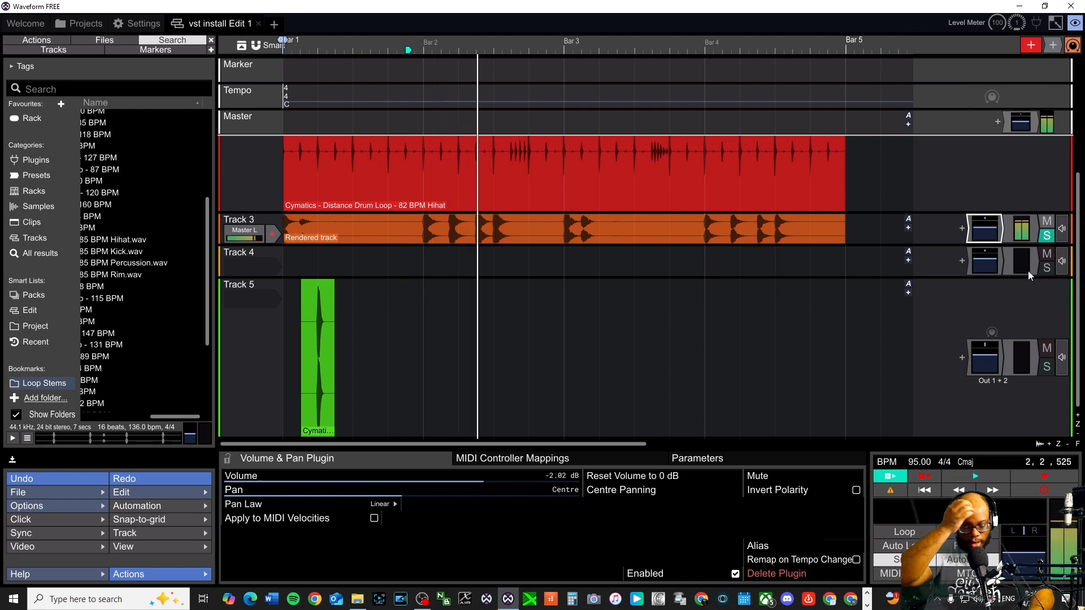
Step: Undo Track 3's solo and render back to the separate kick clips, and play from late in bar 1 into bar 4
key("ctrl+z")
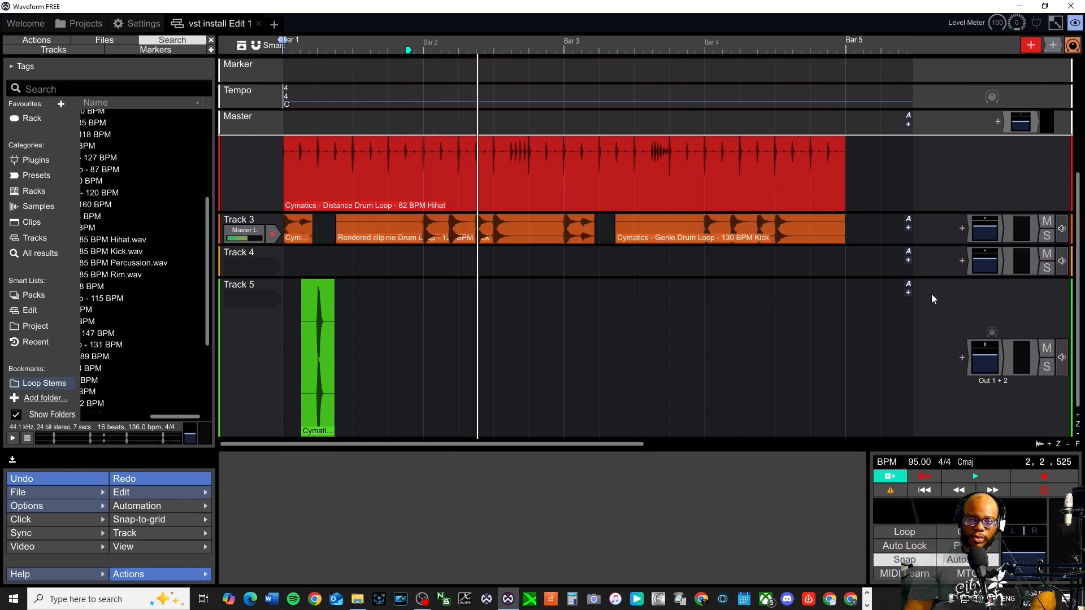
left_click(415, 310)
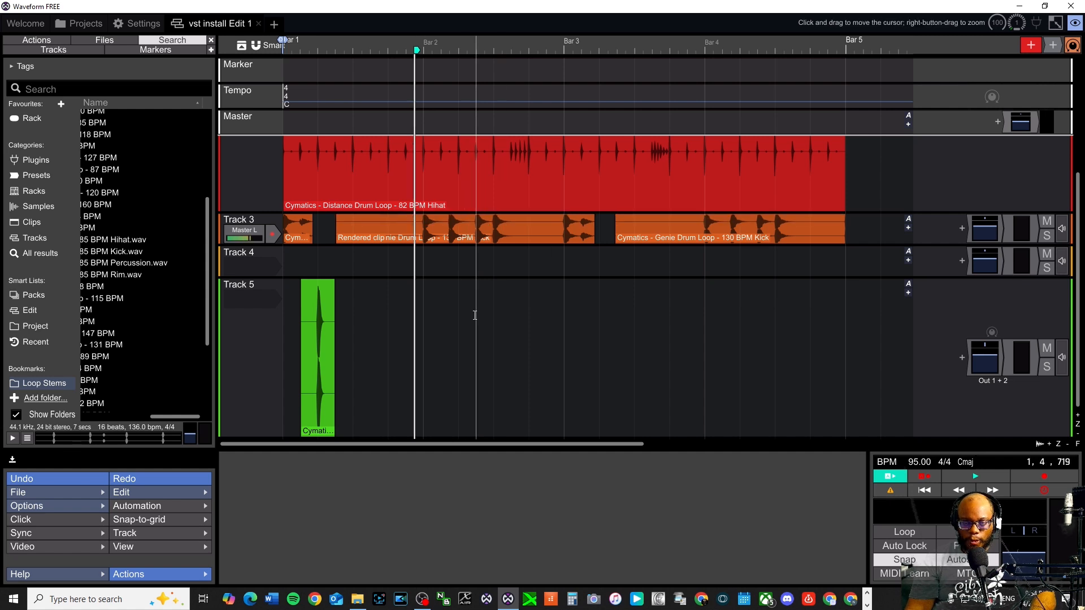
key("space")
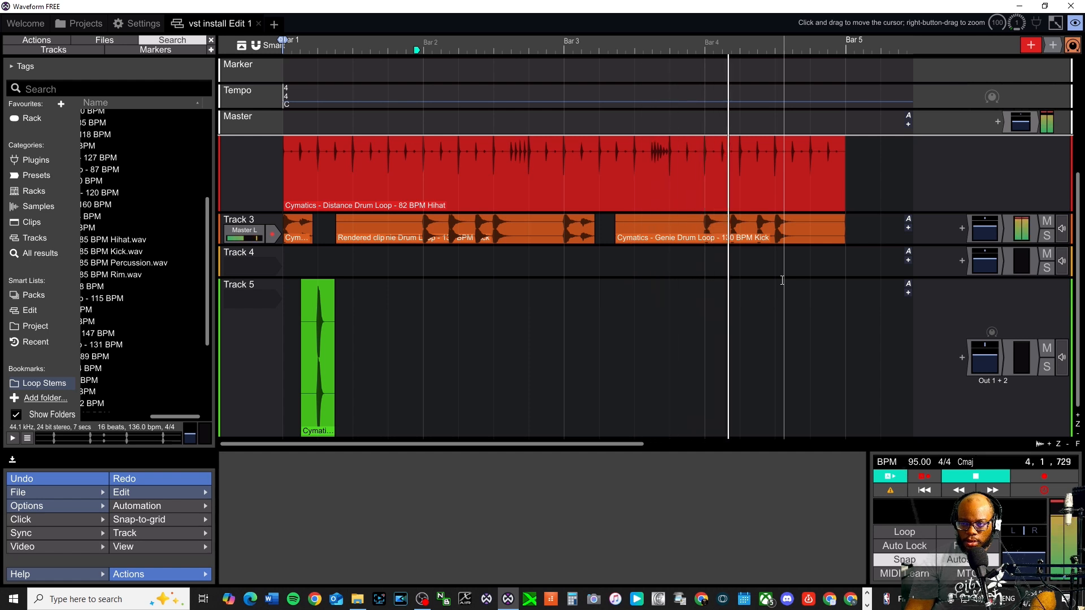
key("space")
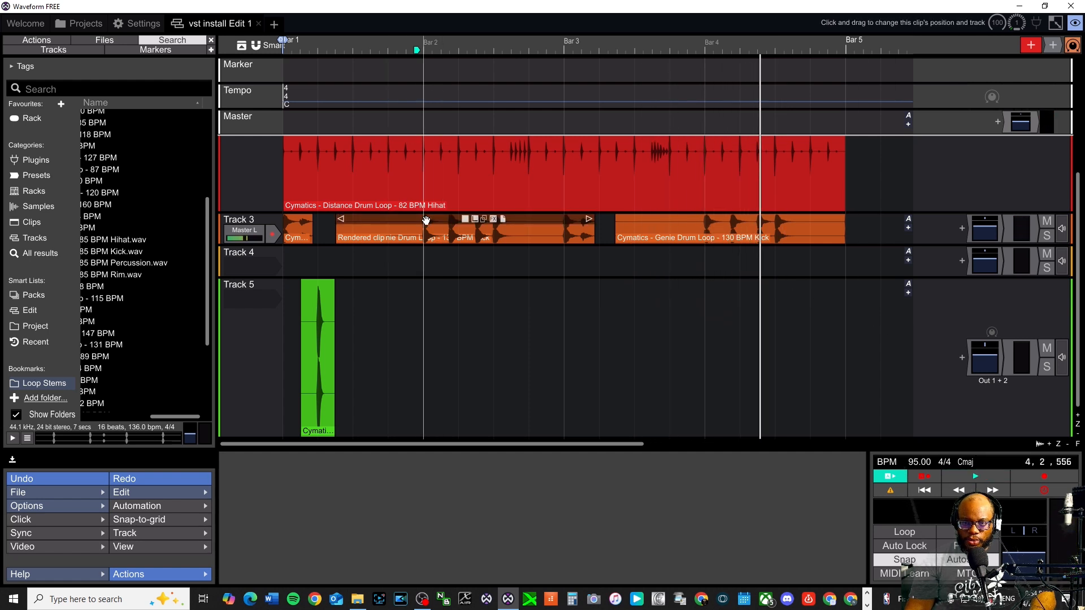
Step: Remove the rendered clip overlapping the middle Genie kick clip on Track 3, and play the arrangement from bar 1 into bar 4
left_click(426, 220)
left_click(452, 260)
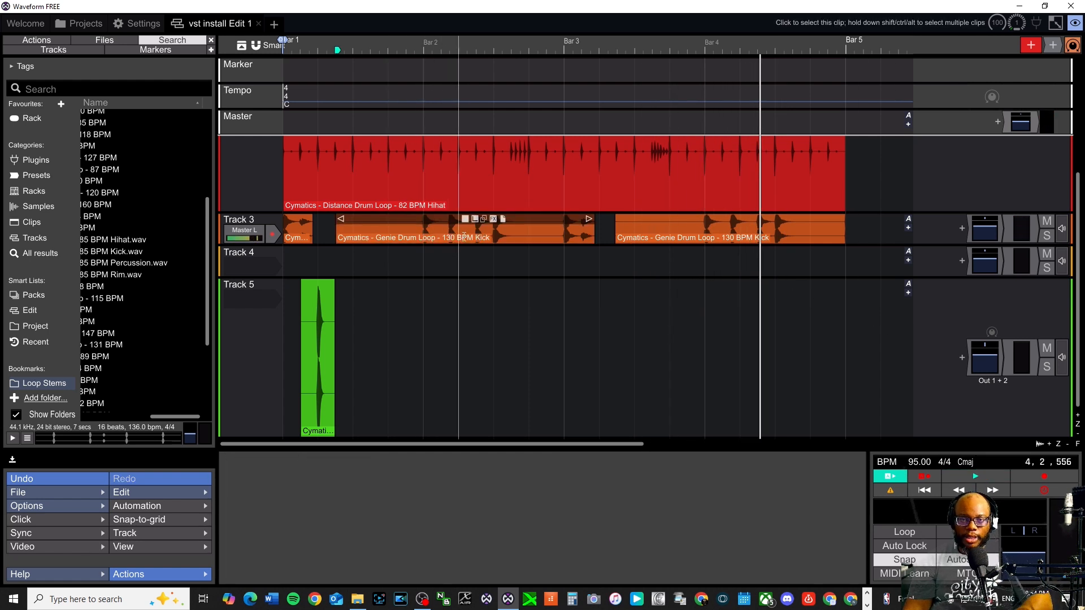
key("Home")
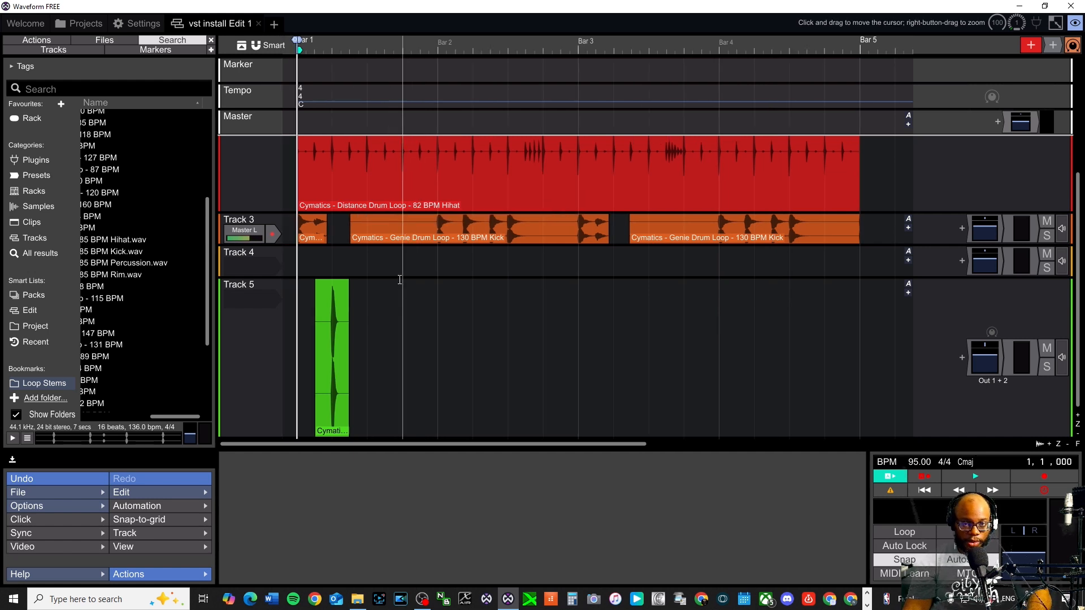
key("space")
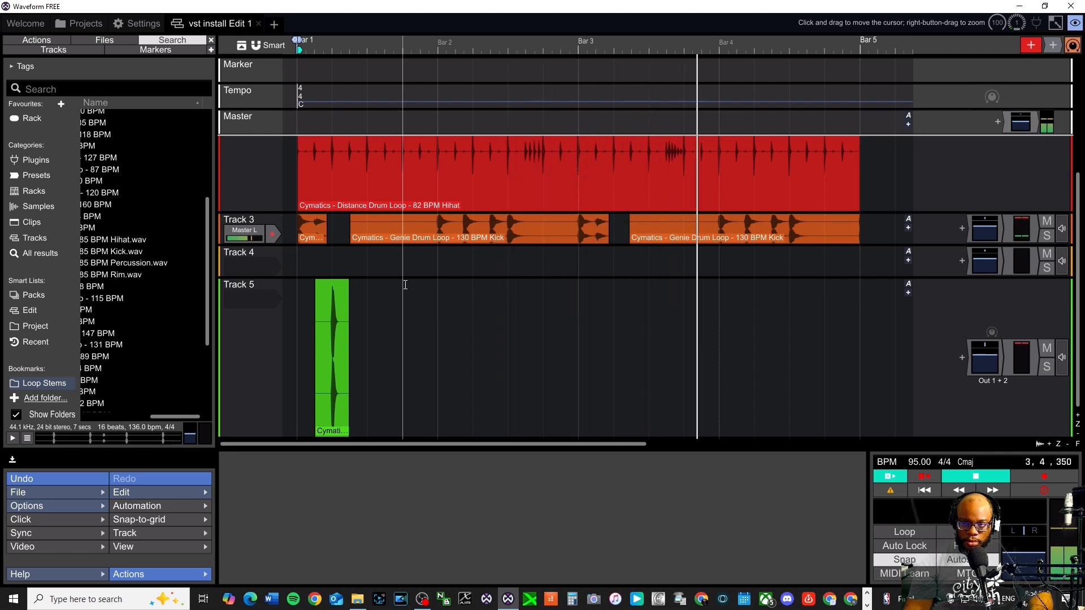
key("space")
Step: Try deleting the last Genie kick clip on Track 3, and undo the deletion
left_click(650, 228)
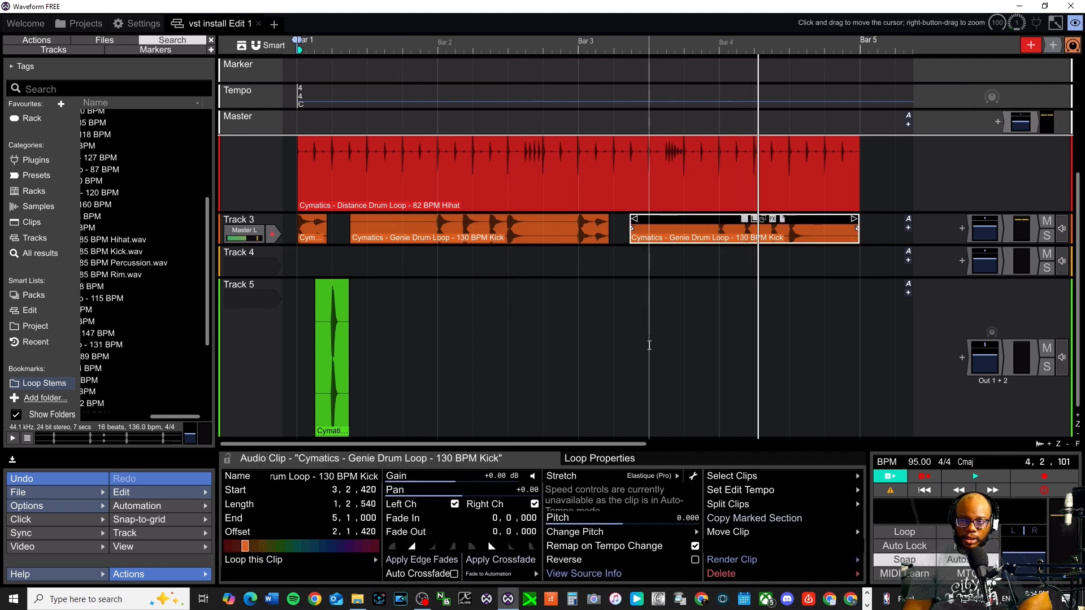
key("Delete")
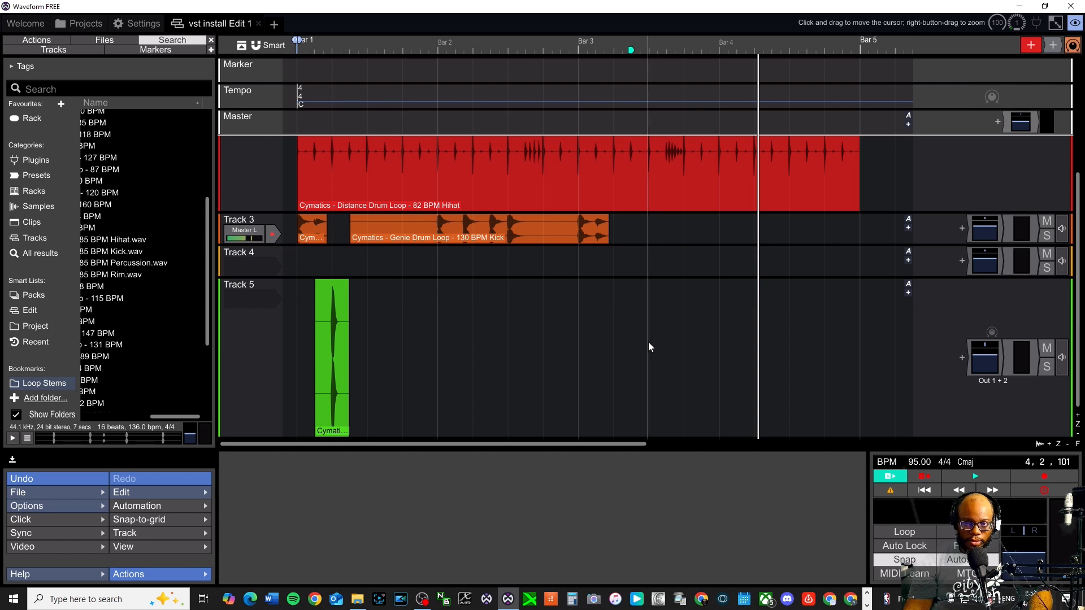
key("ctrl+z")
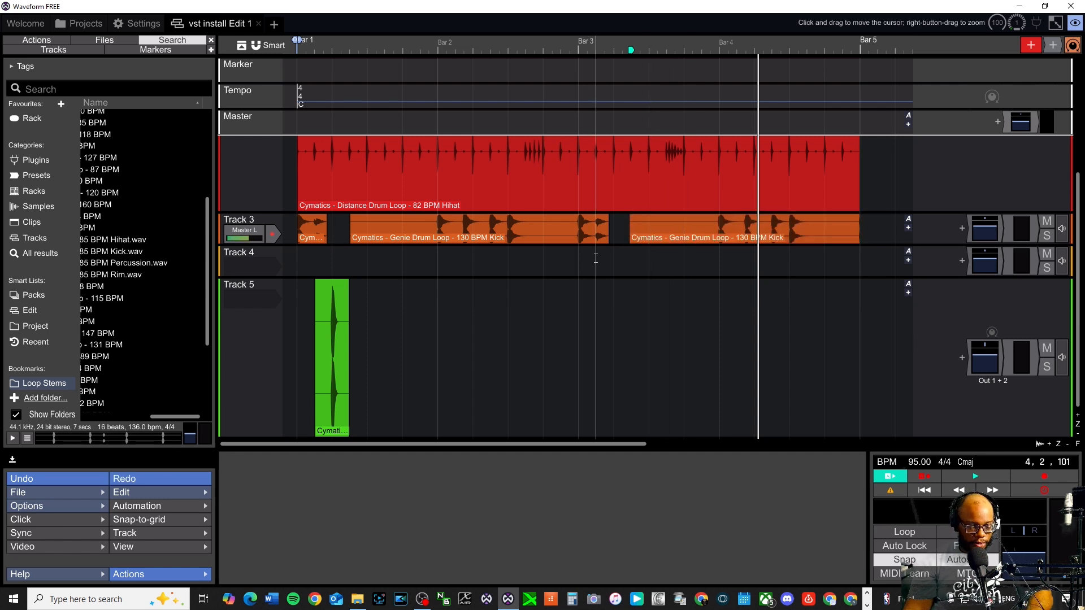
Step: Render Track 3 to a WAV file, replacing the current track with the rendered audio
key("Home")
left_click(240, 221)
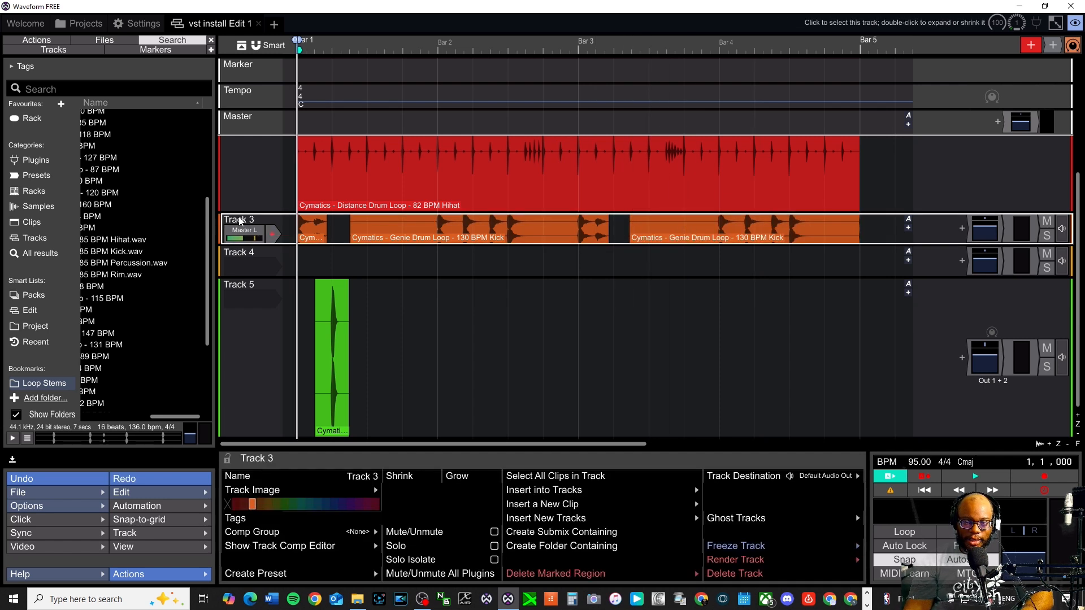
left_click(729, 559)
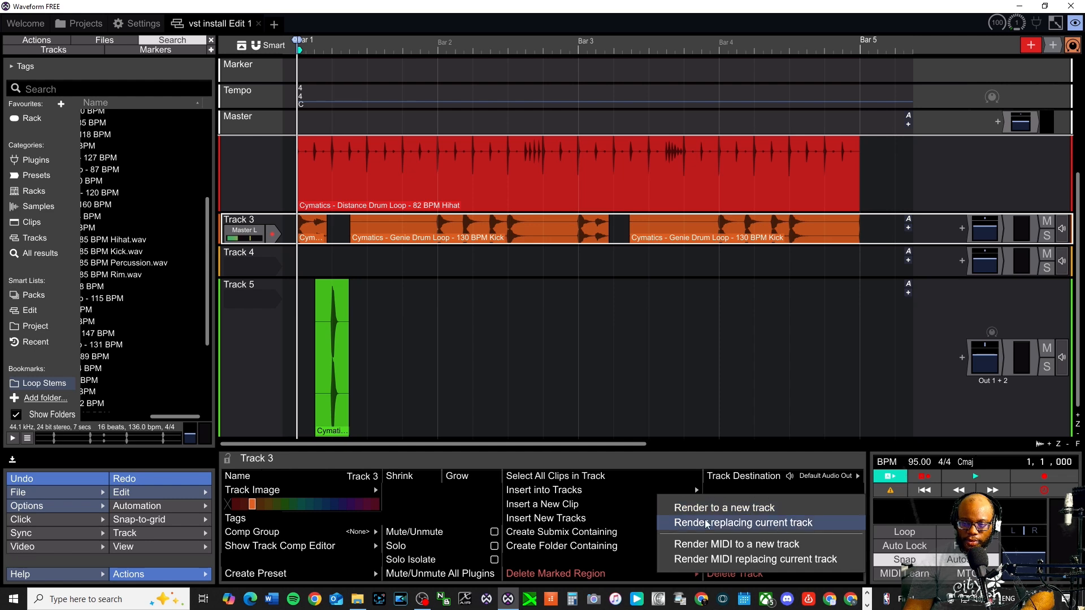
left_click(761, 524)
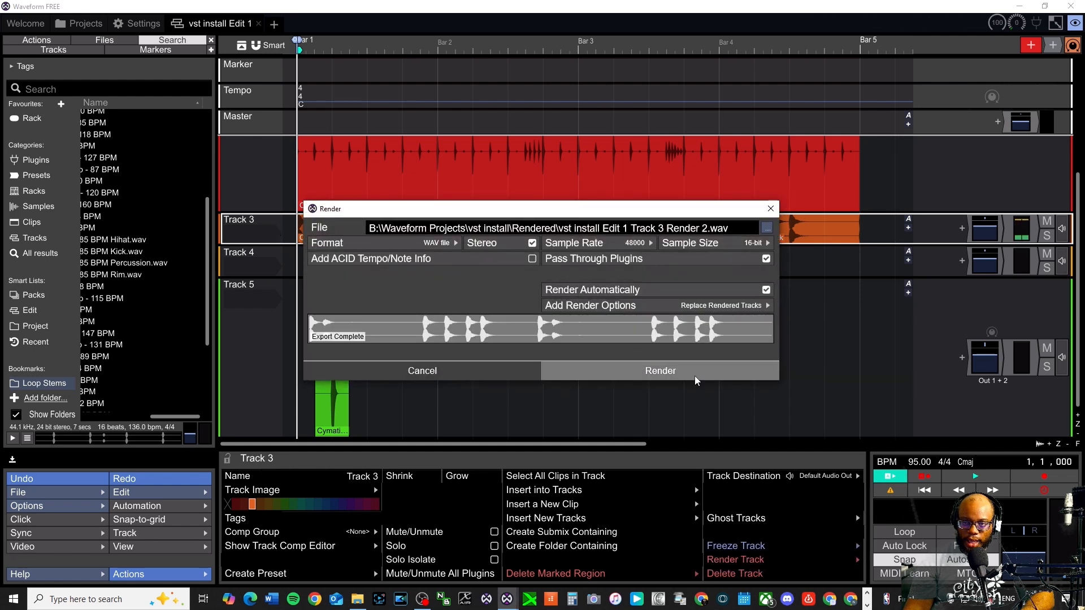
left_click(650, 374)
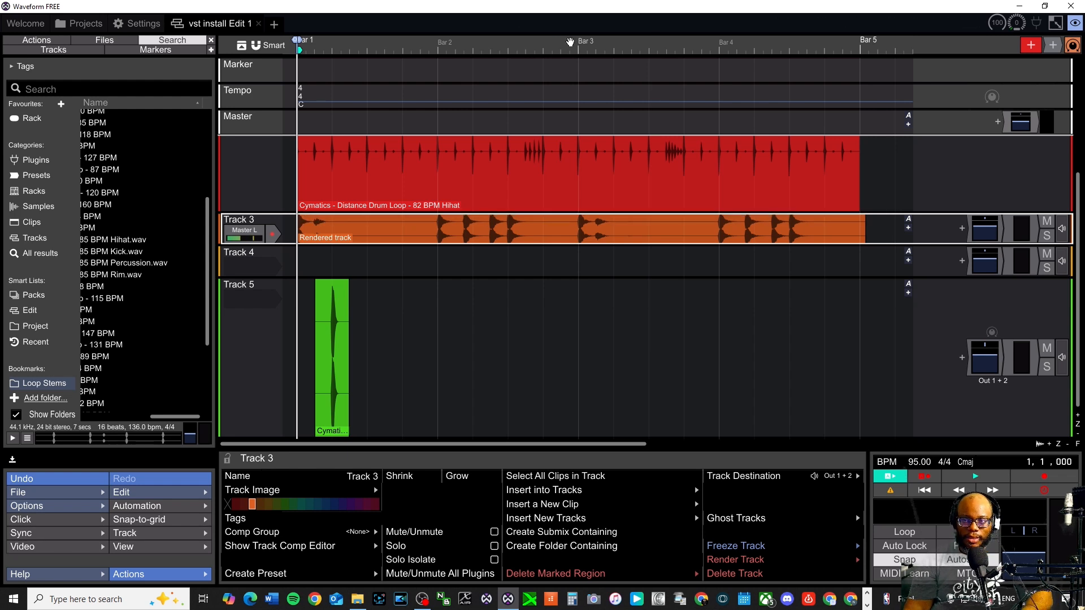
Step: Trim the end of the rendered kick clip on Track 3 to the start of bar 5
left_click(862, 219)
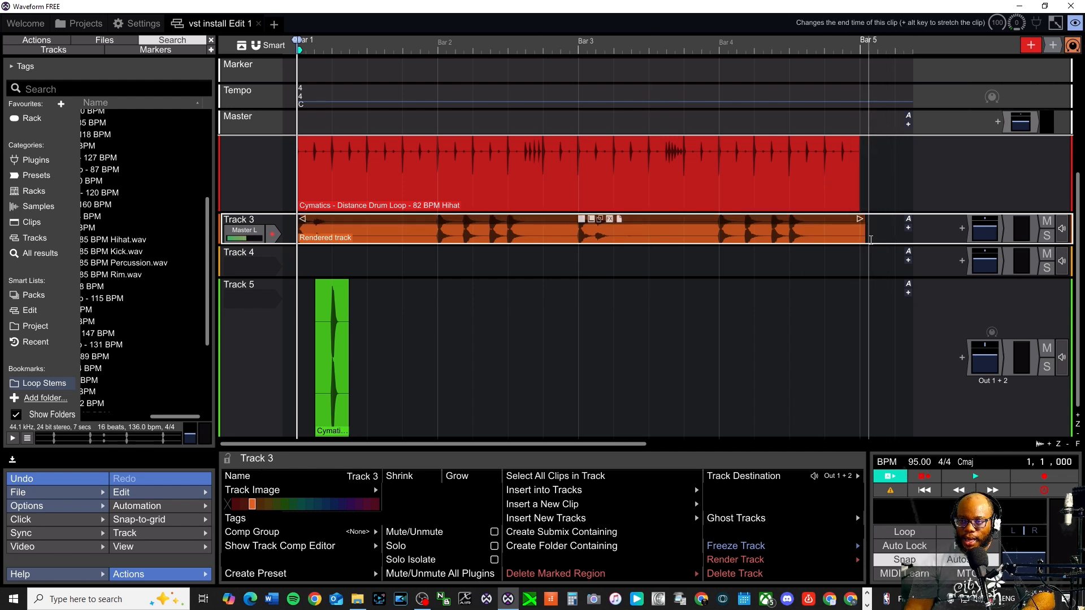
left_click(841, 356)
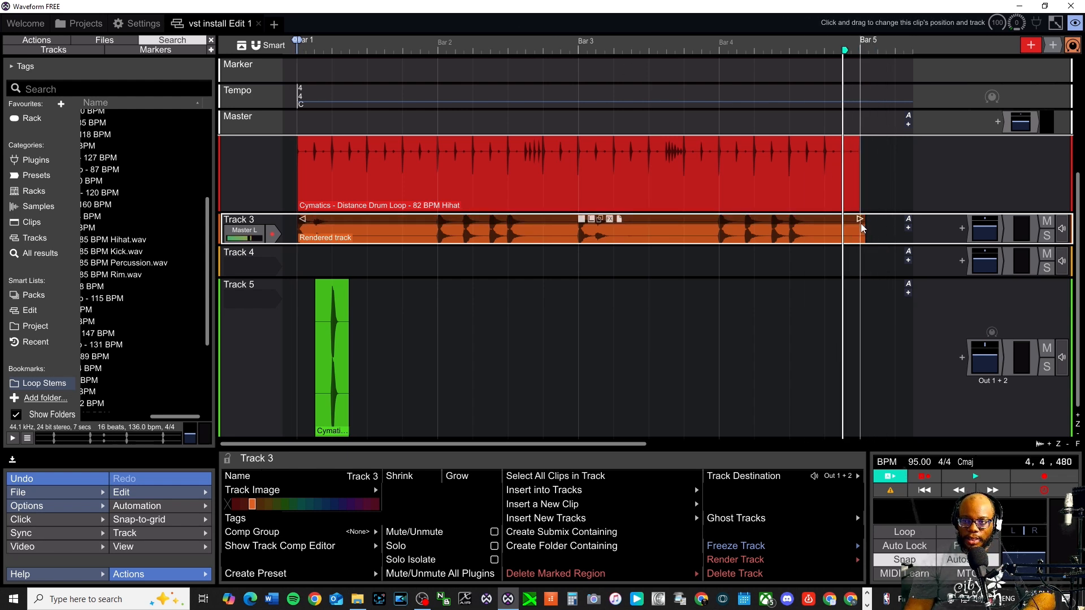
left_click(859, 222)
left_click_drag(859, 222, 855, 222)
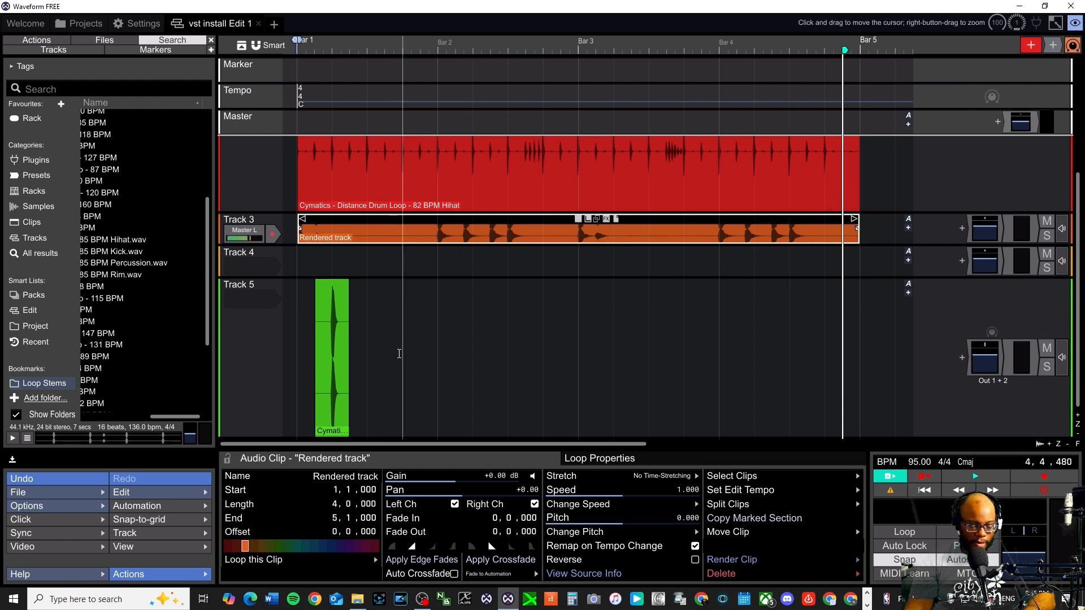
Step: Try duplicating only the rendered kick clip to bars 5 through 8 on Track 3, and delete the copy
scroll(375, 375, "down", 3)
scroll(375, 374, "down", 2)
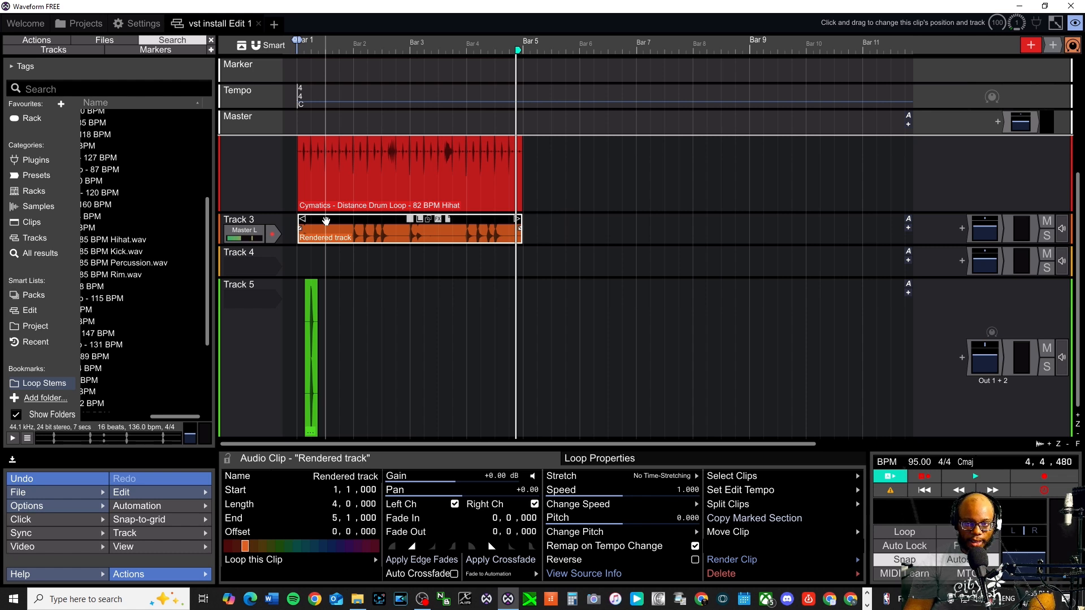
key("ctrl+d")
left_click(337, 144, "shift")
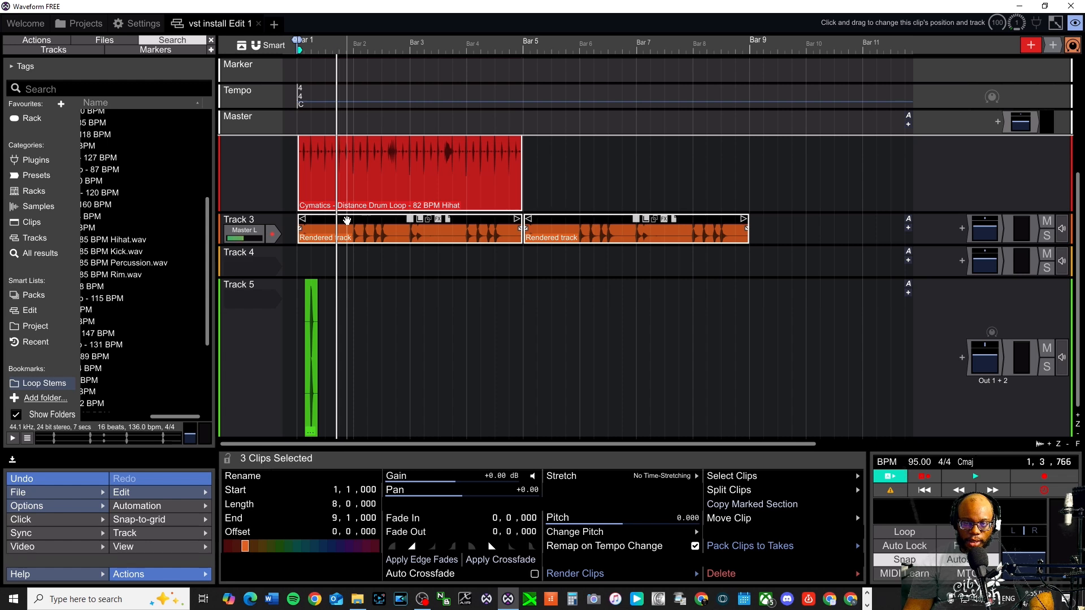
left_click(613, 220)
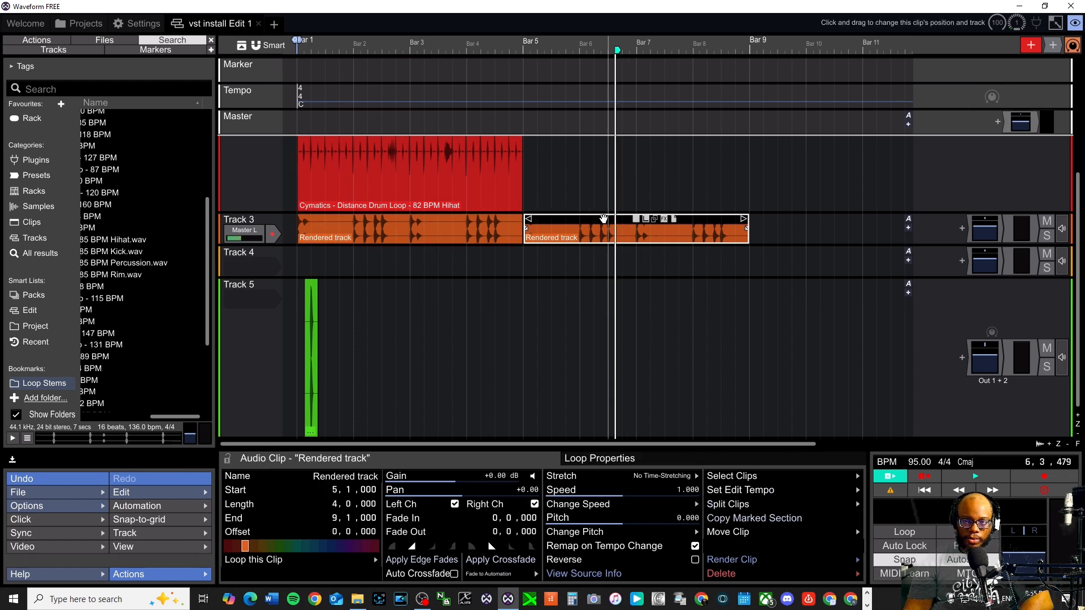
key("Delete")
Step: Duplicate the four-bar Distance hi-hat and rendered kick clips together until the copies reach bar 49, and save the edit
left_click(379, 140)
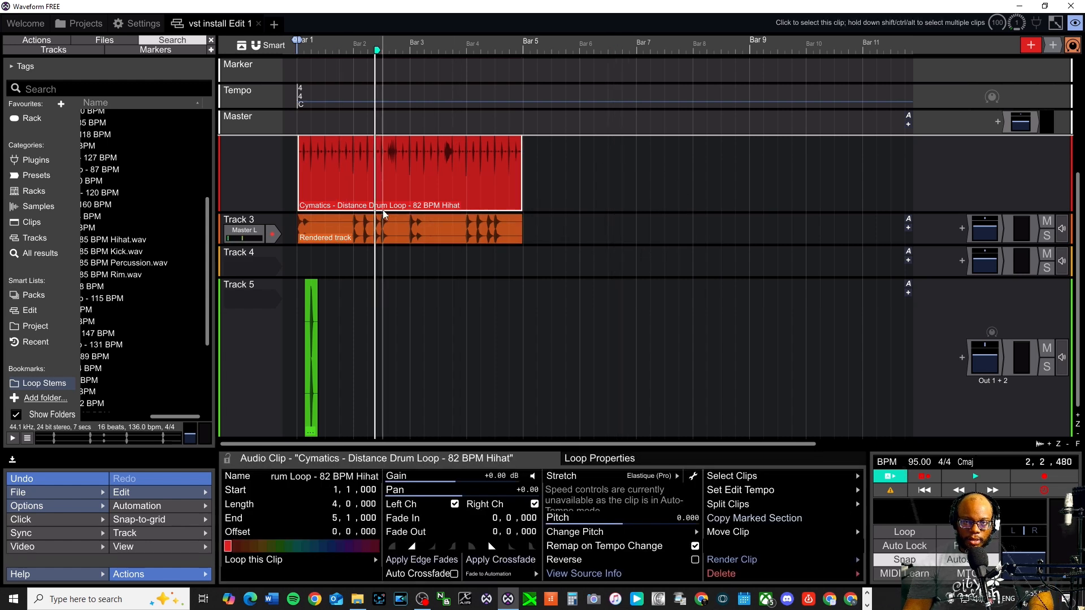
left_click(384, 219, "shift")
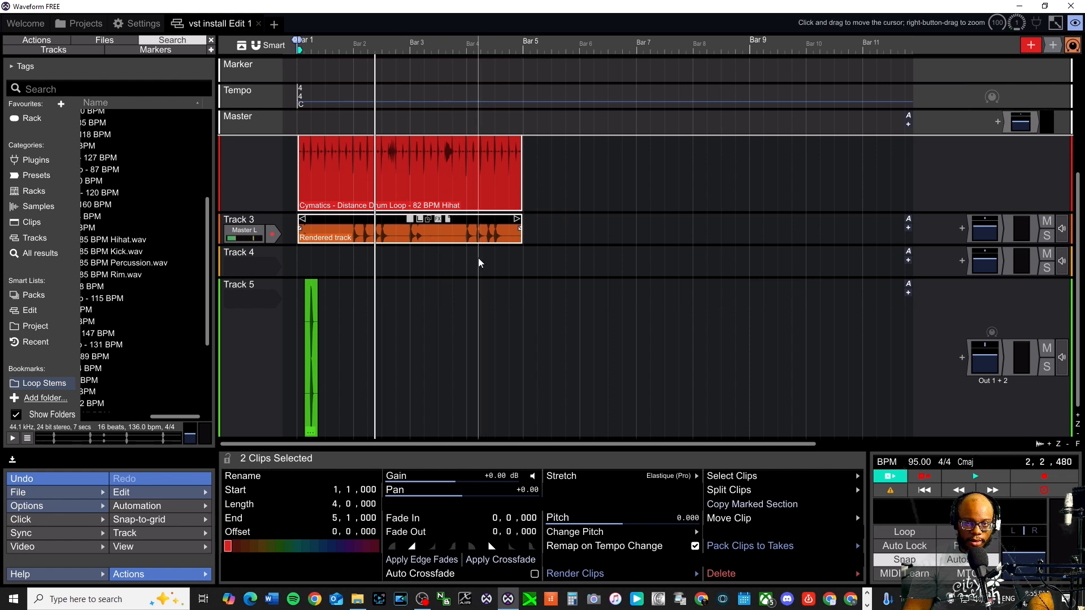
key("ctrl+d")
key("ctrl+d")
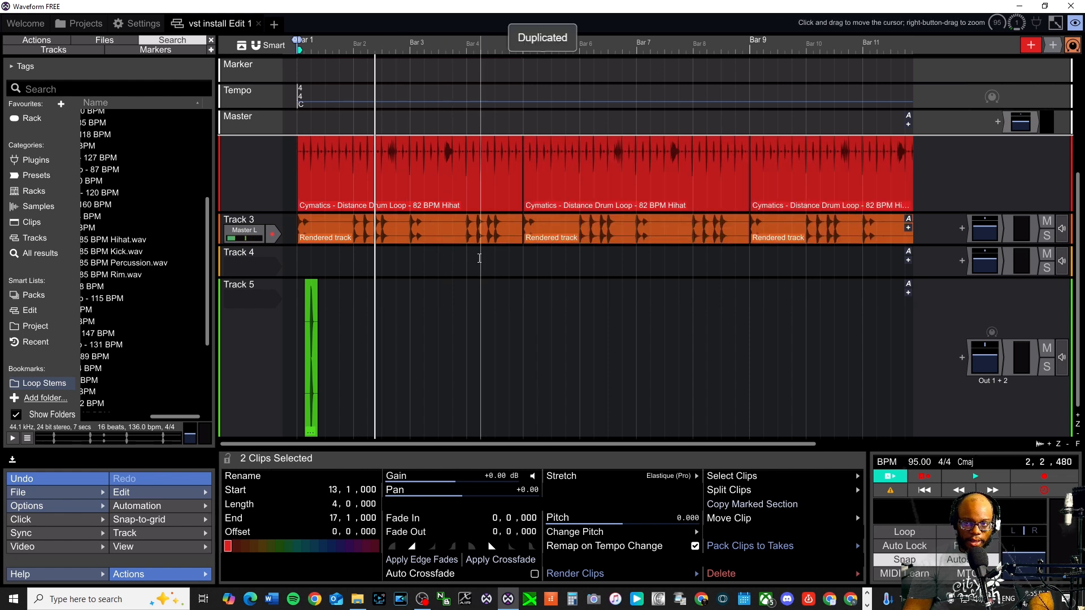
key("ctrl+d")
key("ctrl+d")
key("ctrl+d")
key("ctrl+d")
key("ctrl+d")
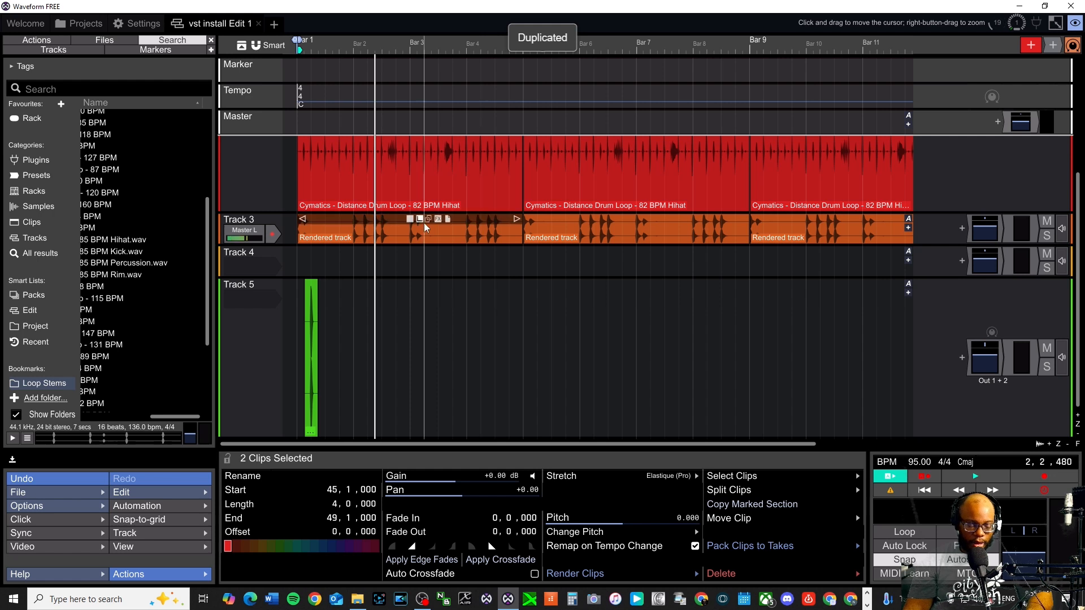
key("ctrl+s")
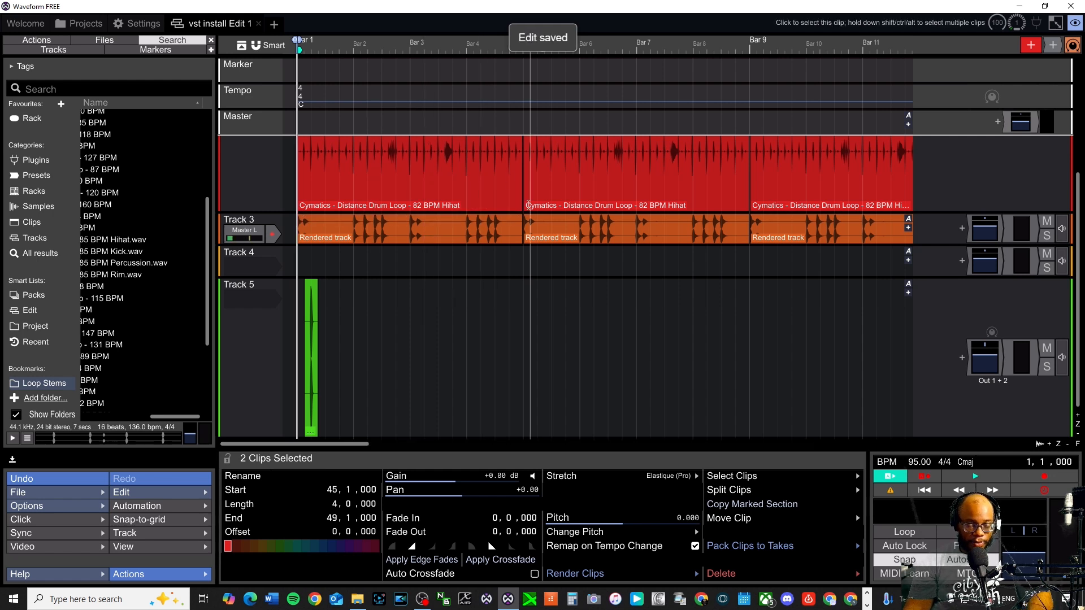
Step: Play the duplicated hi-hat and kick loops from bar 1 into bar 5, and return to the start
key("Home")
key("space")
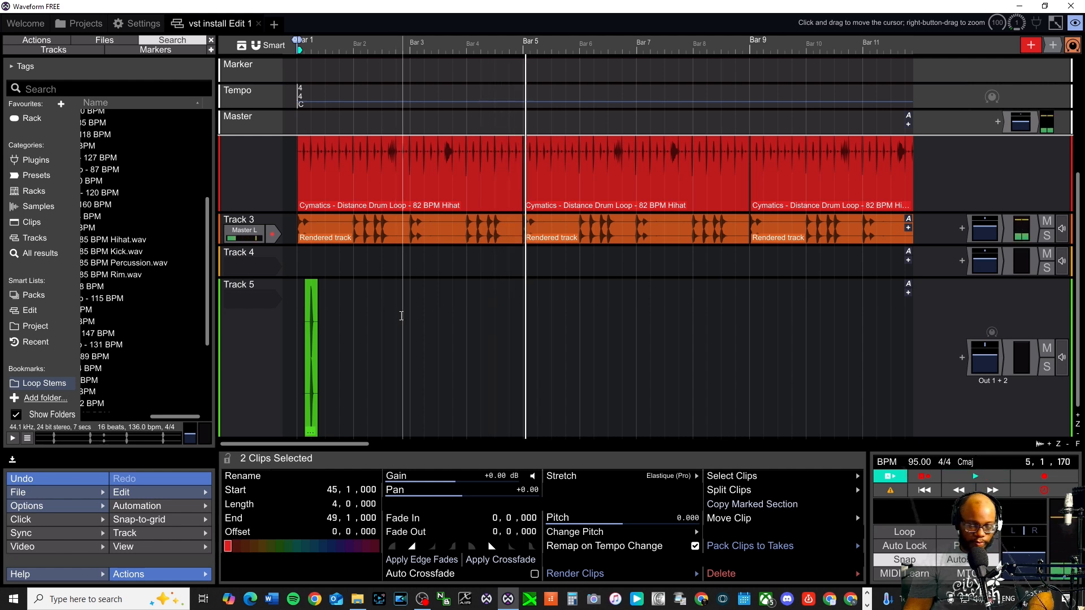
key("space")
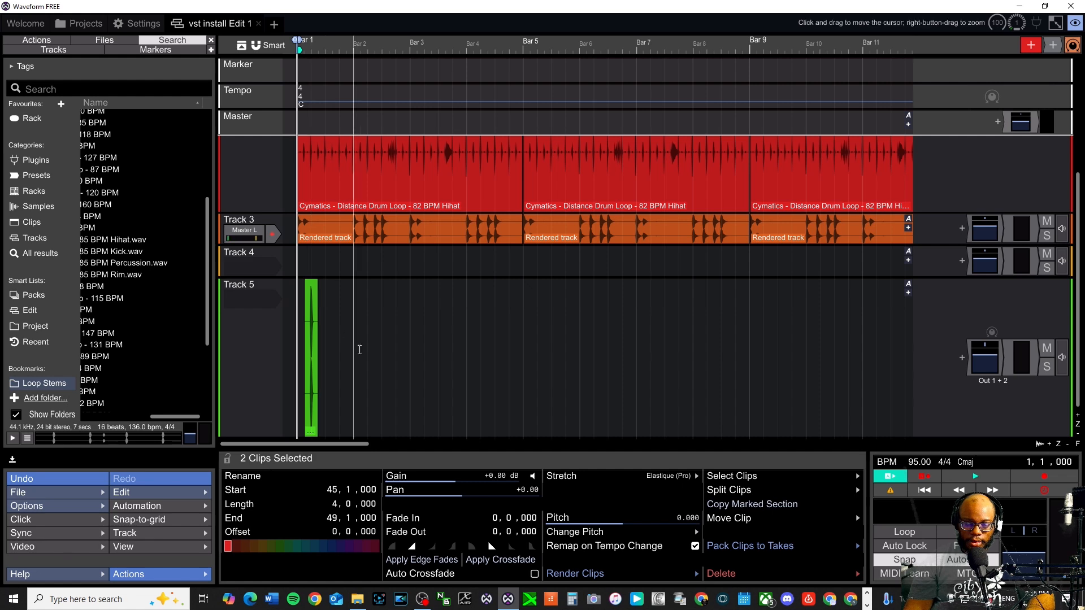
left_click_drag(337, 444, 132, 408)
scroll(381, 341, "up", 3)
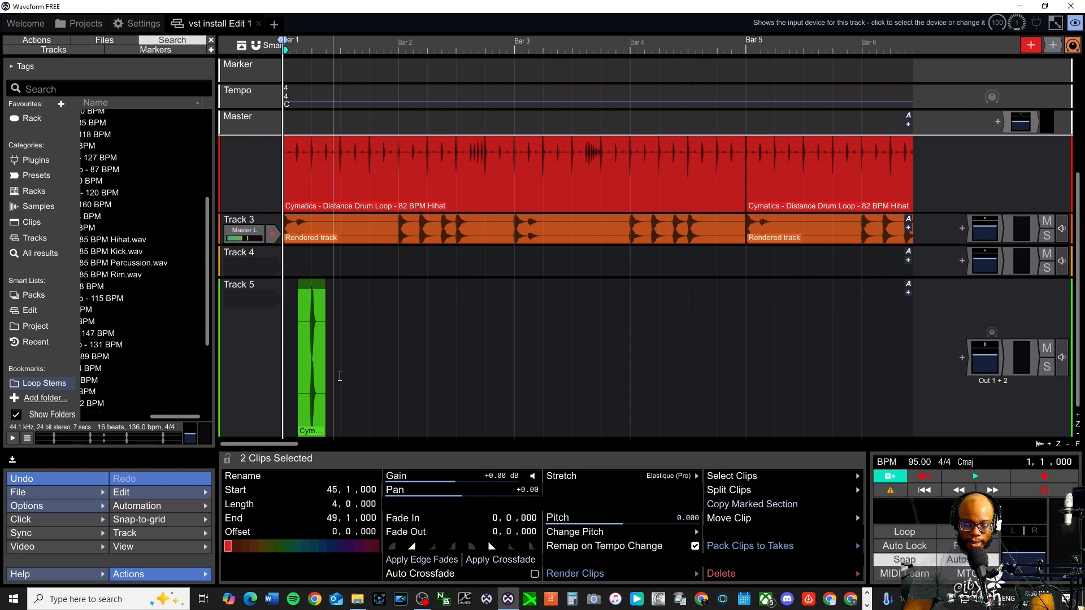
Step: Extend the Zenith snare clip on Track 5 at both ends so it spans the first two beats of bar 1
left_click(308, 290)
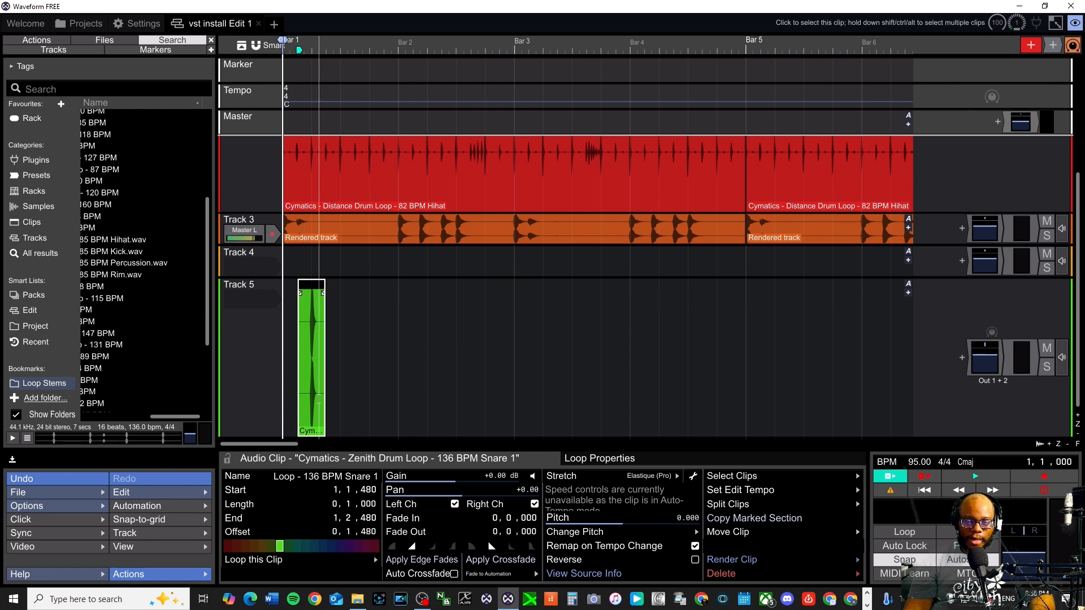
scroll(286, 434, "up", 3)
scroll(280, 387, "up", 3)
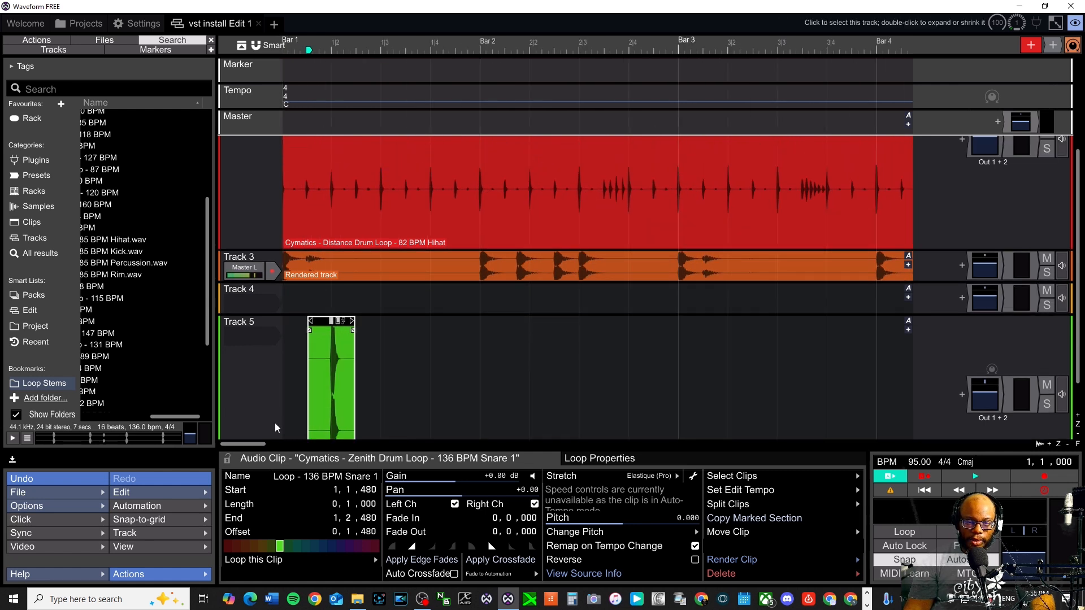
scroll(276, 409, "up", 2)
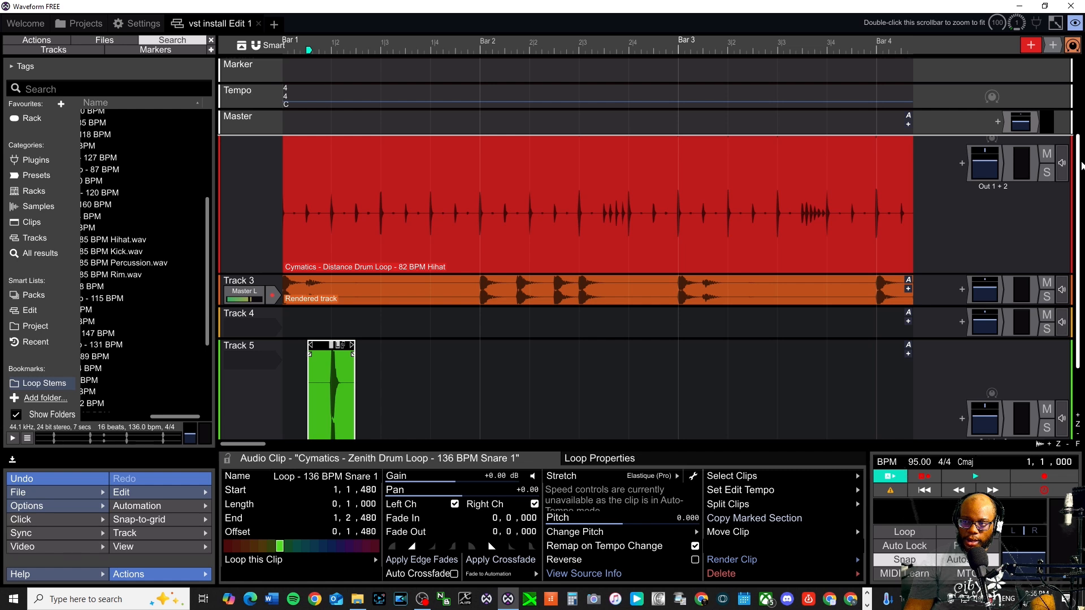
scroll(528, 376, "down", 2)
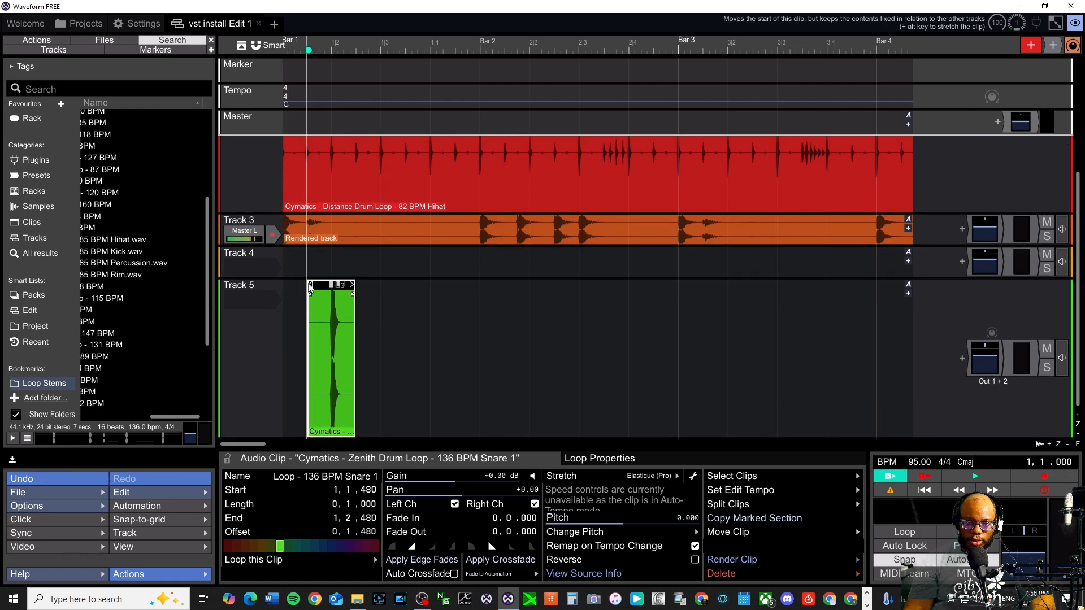
left_click_drag(310, 289, 284, 289)
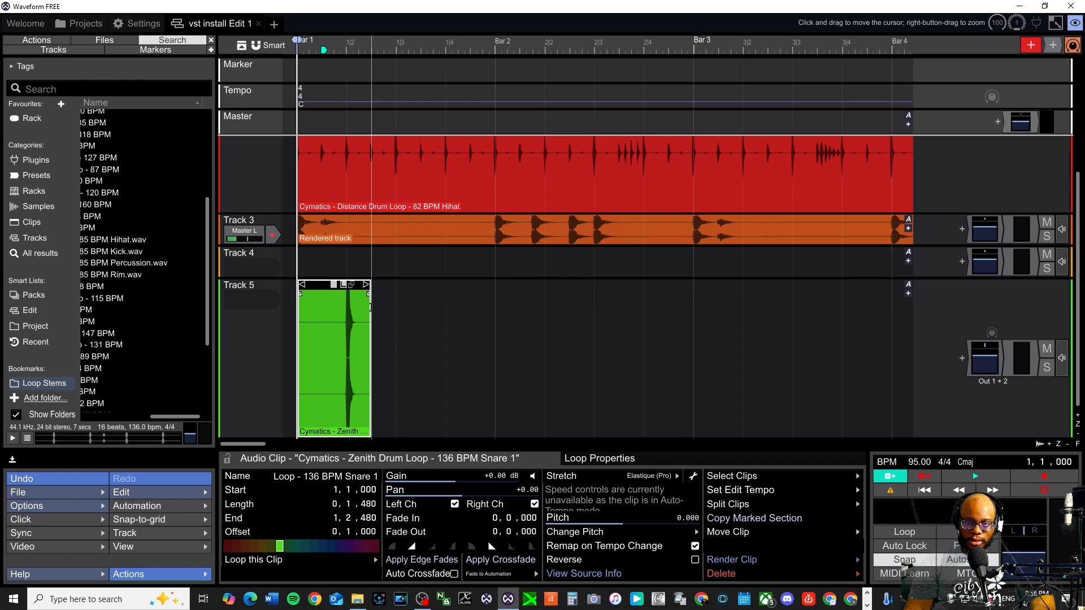
left_click_drag(368, 290, 397, 289)
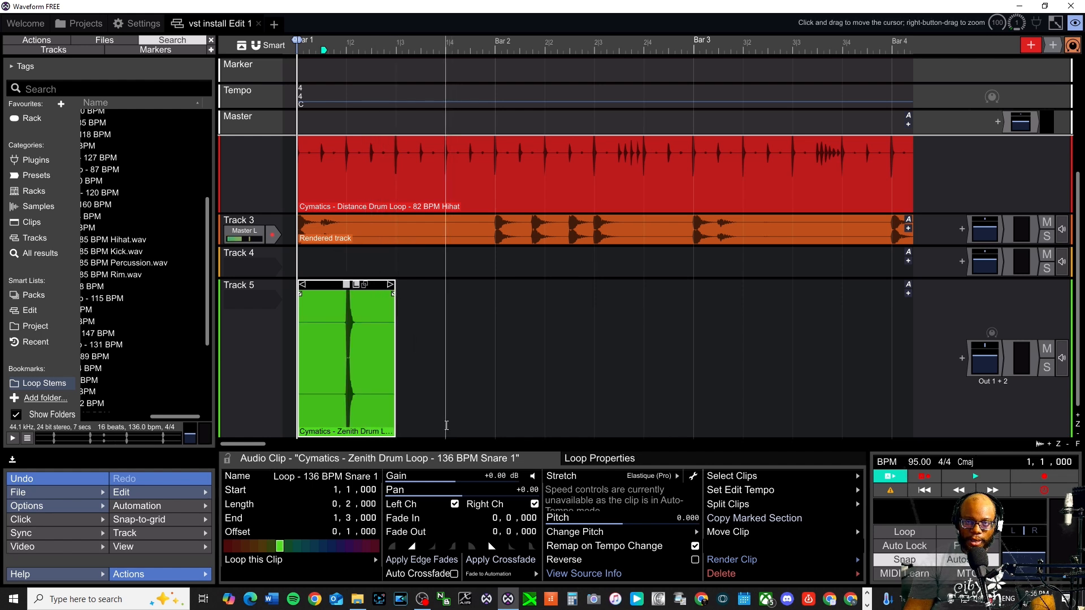
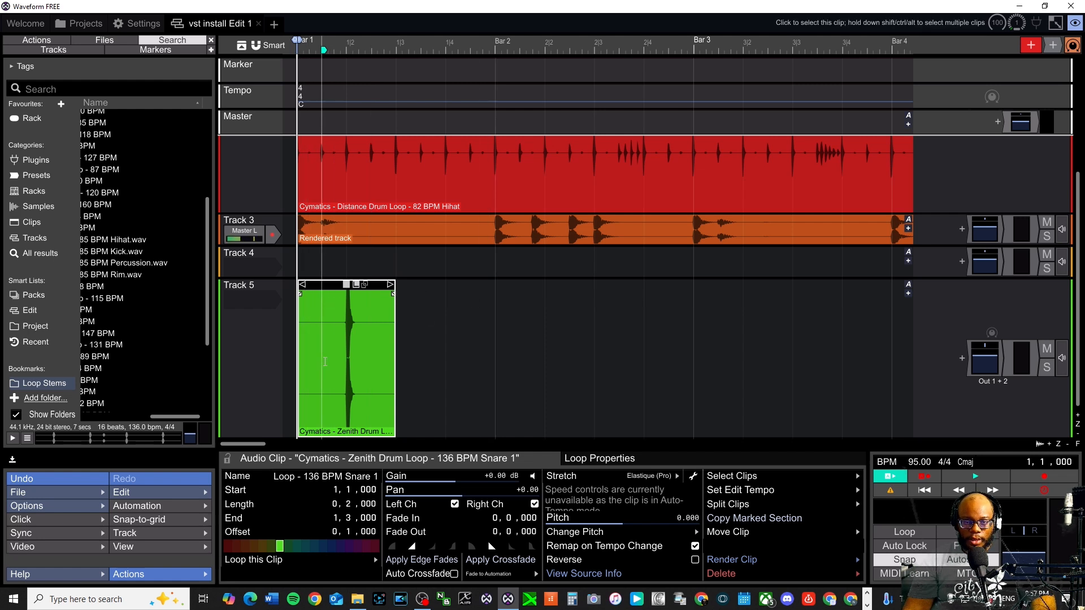
Step: Duplicate the two-beat snare clip end to end along Track 5 until the copies reach bar 24, and save the edit
left_click(322, 429)
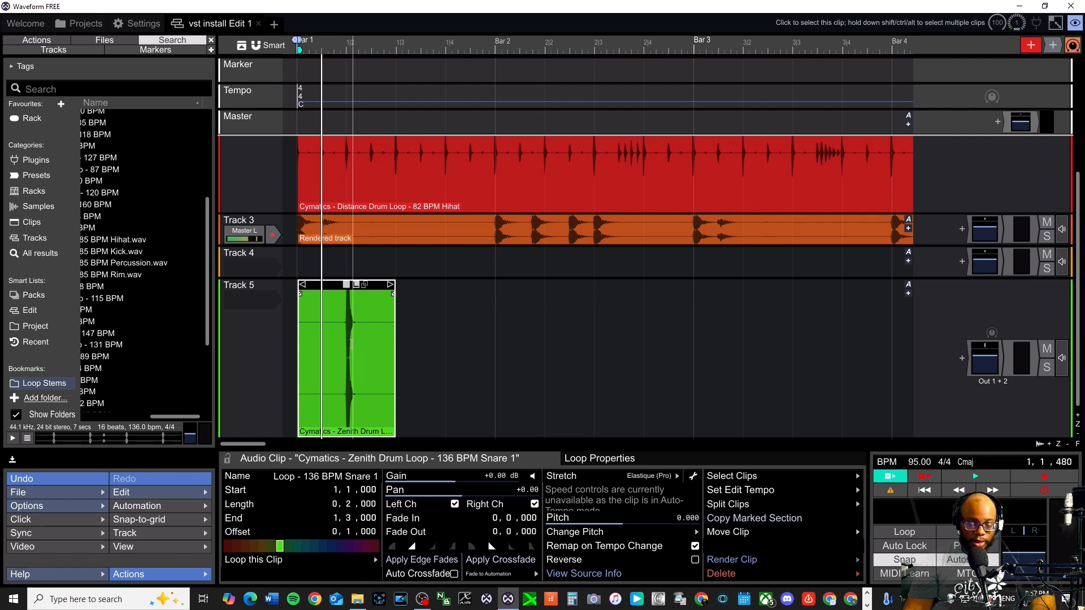
scroll(351, 338, "down", 6)
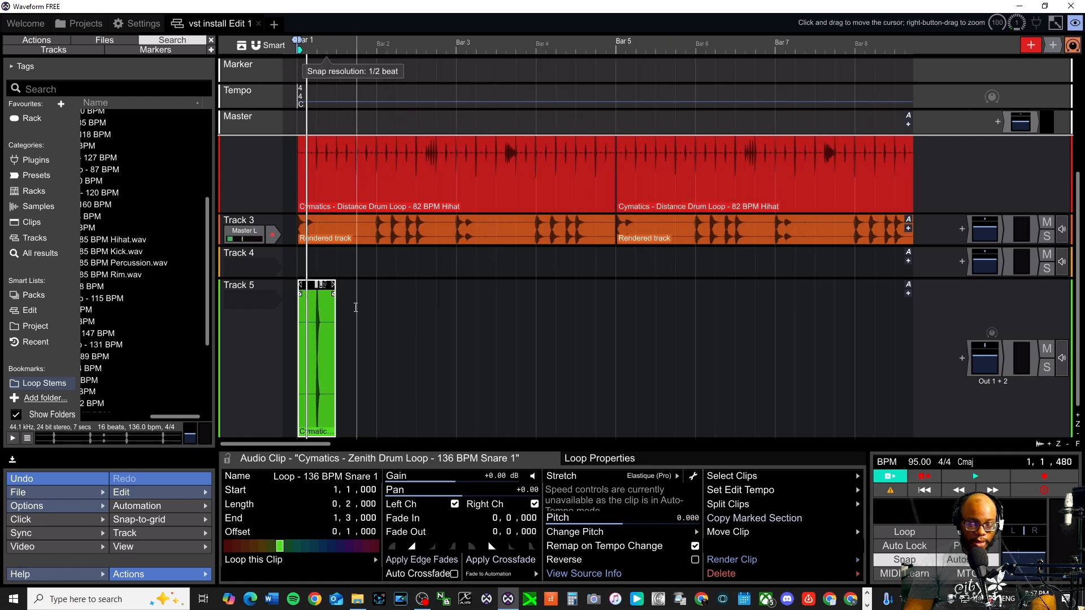
key("ctrl+d")
scroll(419, 360, "down", 1)
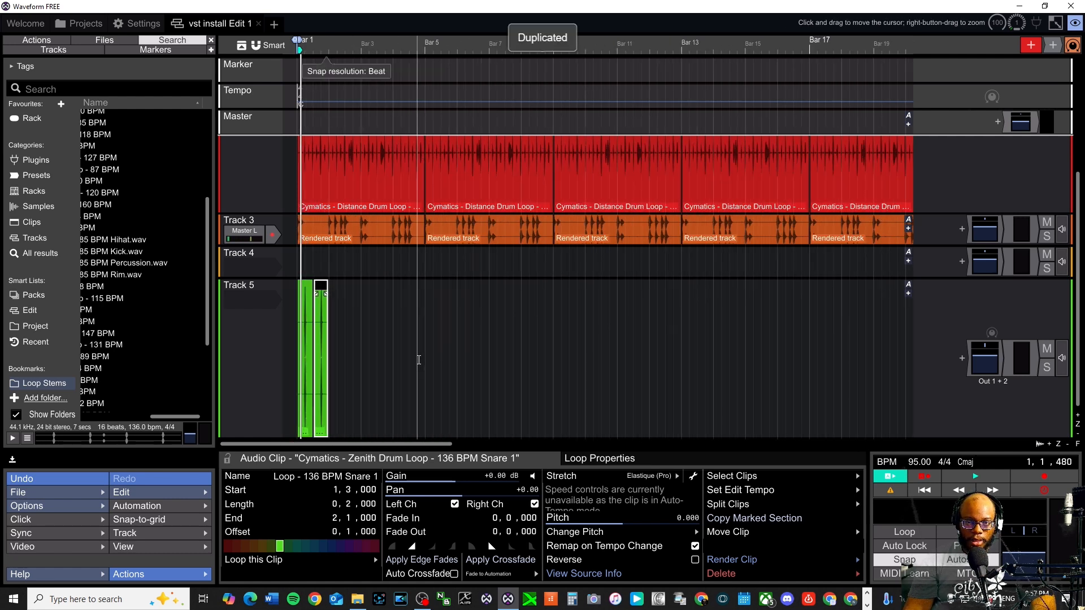
key("ctrl+d")
key("ctrl+d")
key("ctrl+d")
key("ctrl+d")
key("ctrl+d")
key("ctrl+d")
key("ctrl+d")
key("ctrl+d")
key("ctrl+d")
key("ctrl+d")
key("ctrl+d")
key("ctrl+d")
key("ctrl+d")
key("ctrl+d")
key("ctrl+d")
key("ctrl+d")
key("ctrl+d")
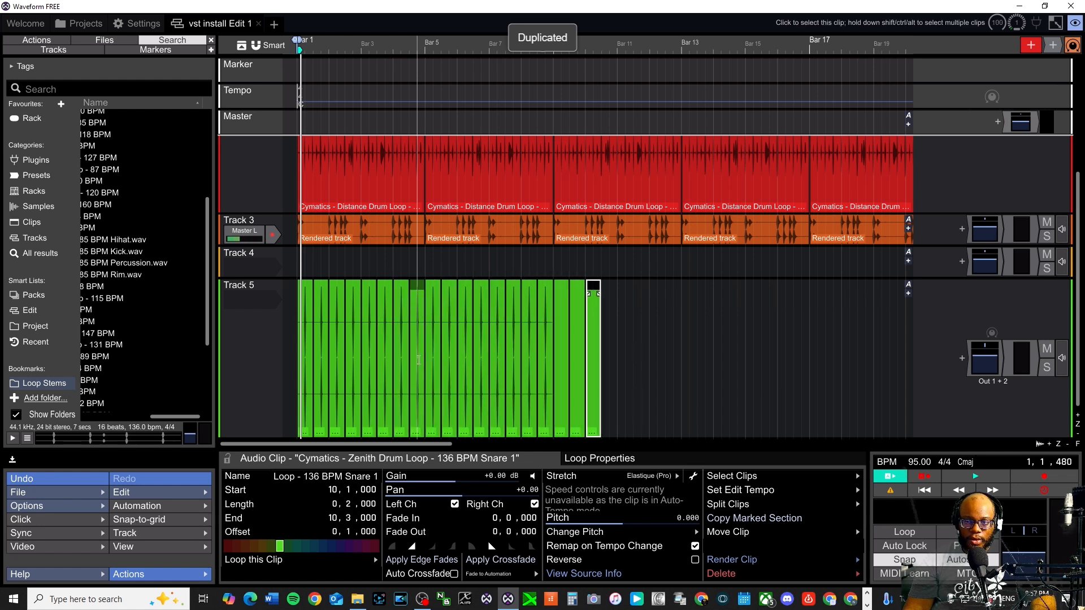
key("ctrl+d")
key("ctrl+d")
key("ctrl+d")
key("ctrl+d")
key("ctrl+d")
key("ctrl+d")
key("ctrl+d")
key("ctrl+d")
key("ctrl+d")
key("ctrl+d")
key("ctrl+d")
key("ctrl+d")
key("ctrl+d")
key("ctrl+d")
key("ctrl+d")
key("ctrl+d")
key("ctrl+d")
key("ctrl+d")
key("ctrl+d")
key("ctrl+d")
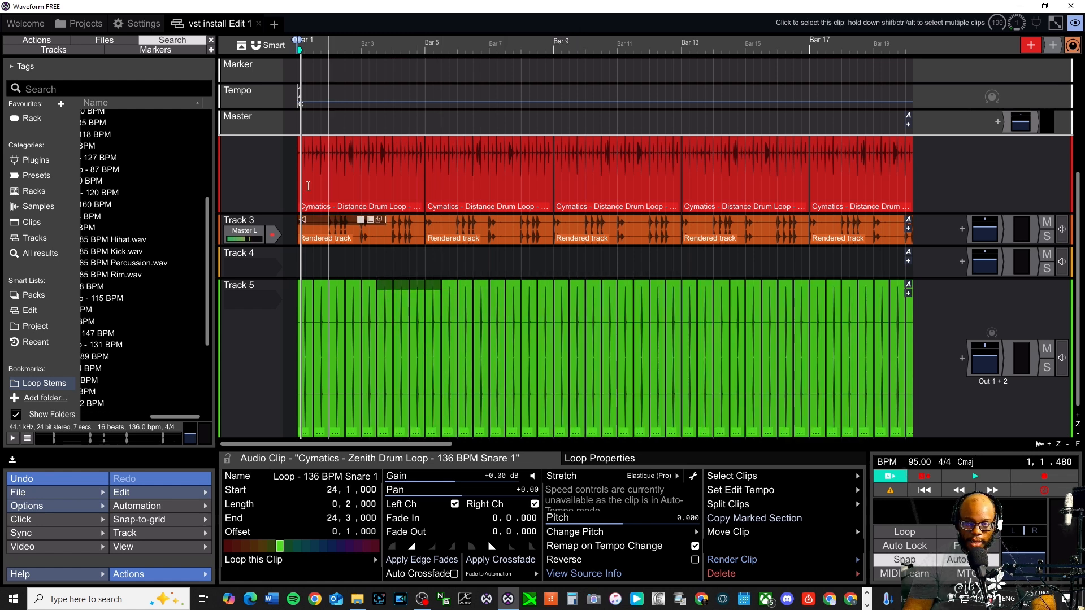
key("Home")
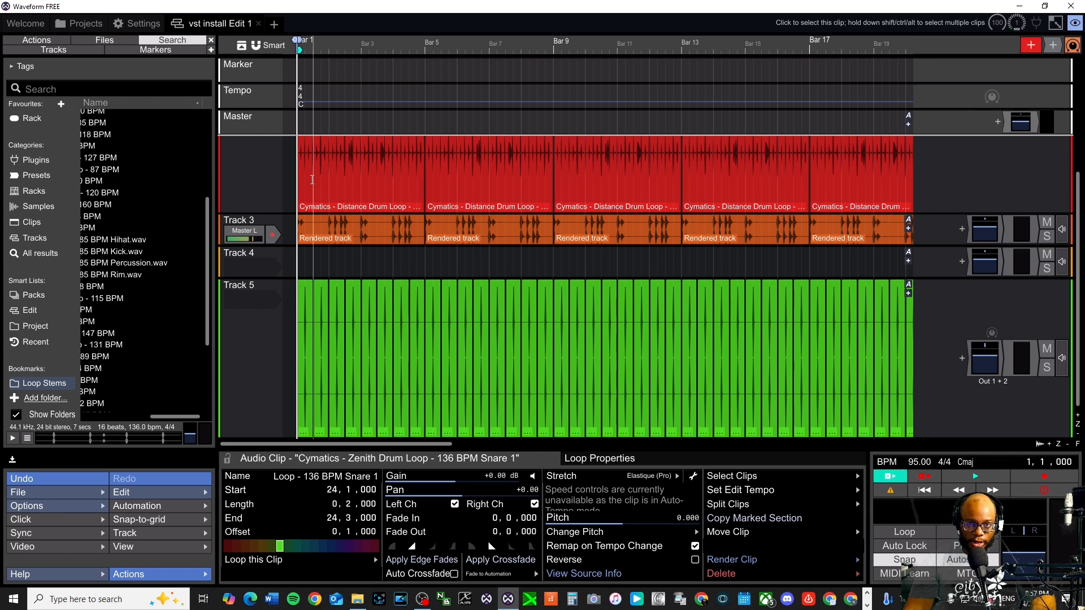
key("ctrl+s")
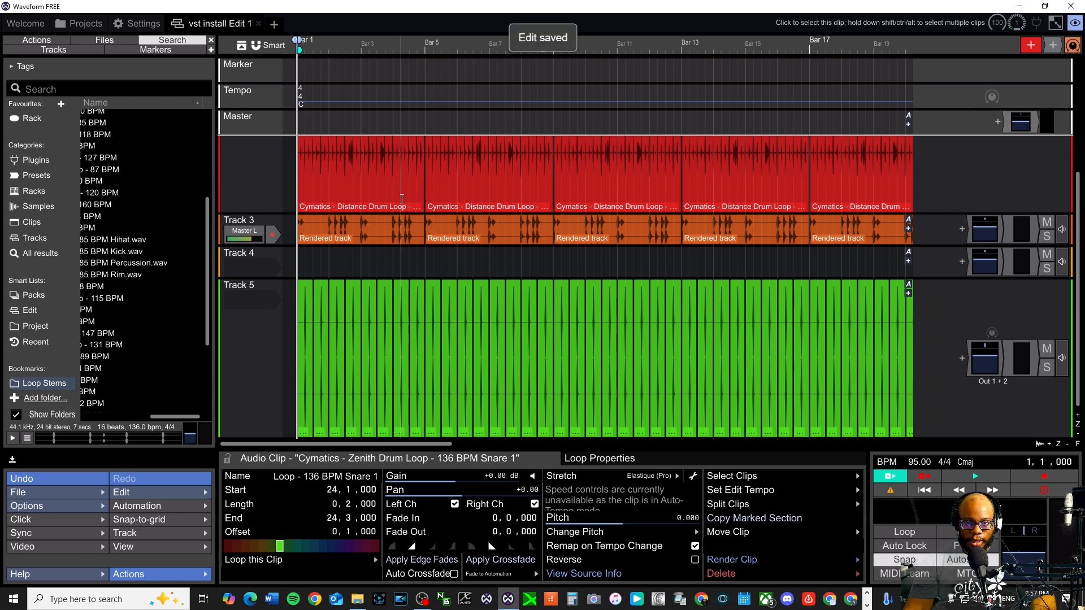
Step: Play the combined hi-hat, kick and snare from bar 1, check Track 5's volume and level meter, and save the edit
key("space")
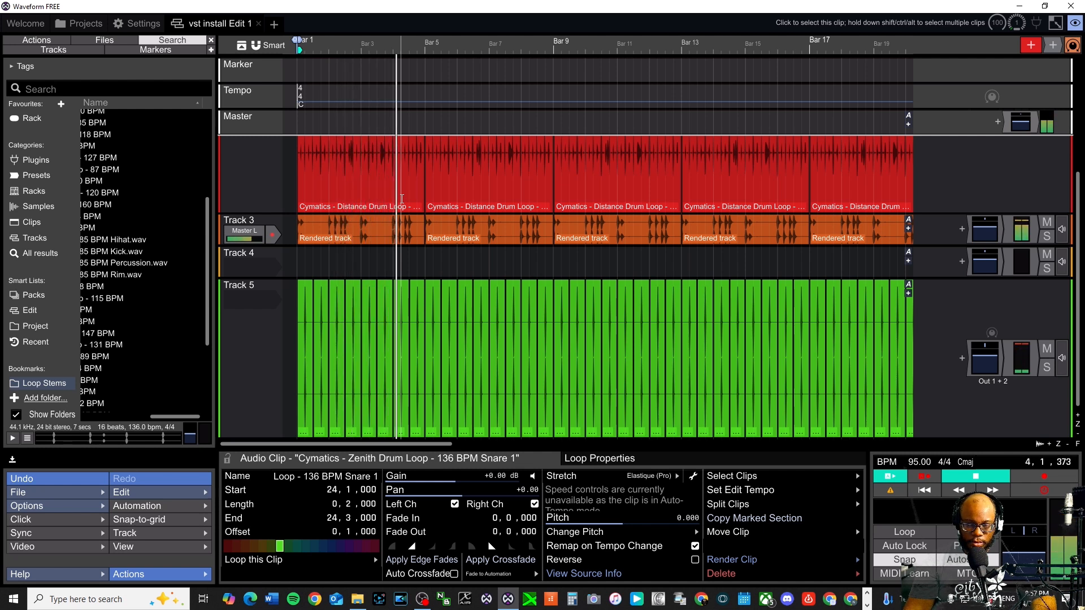
left_click(994, 366)
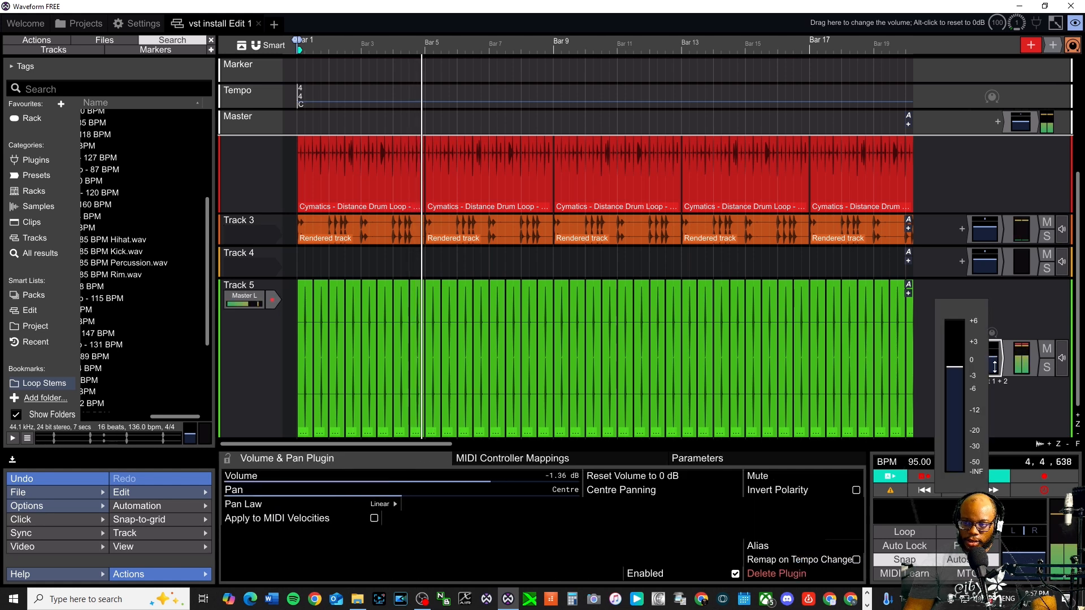
left_click(1026, 347)
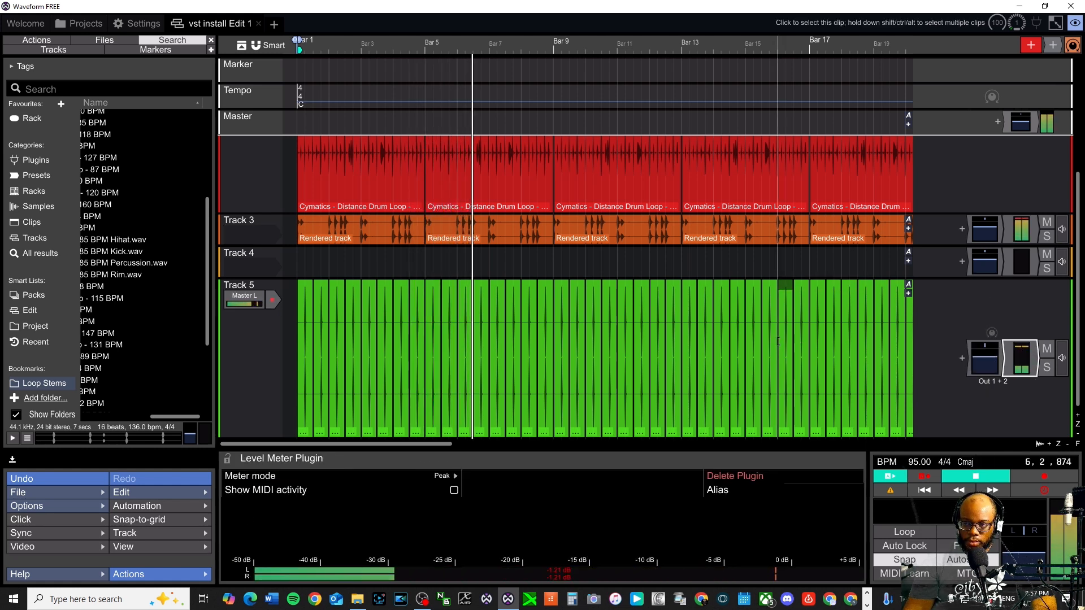
key("space")
key("ctrl+s")
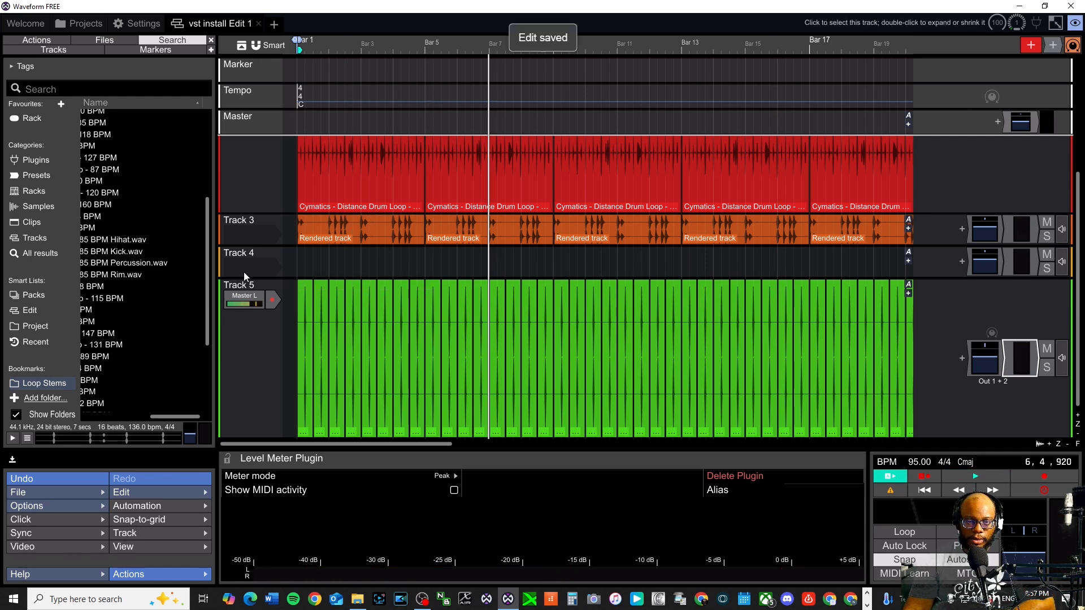
Step: Shrink the expanded Track 5 and Track 2 to the compact track height
left_click(256, 291)
double_click(255, 282)
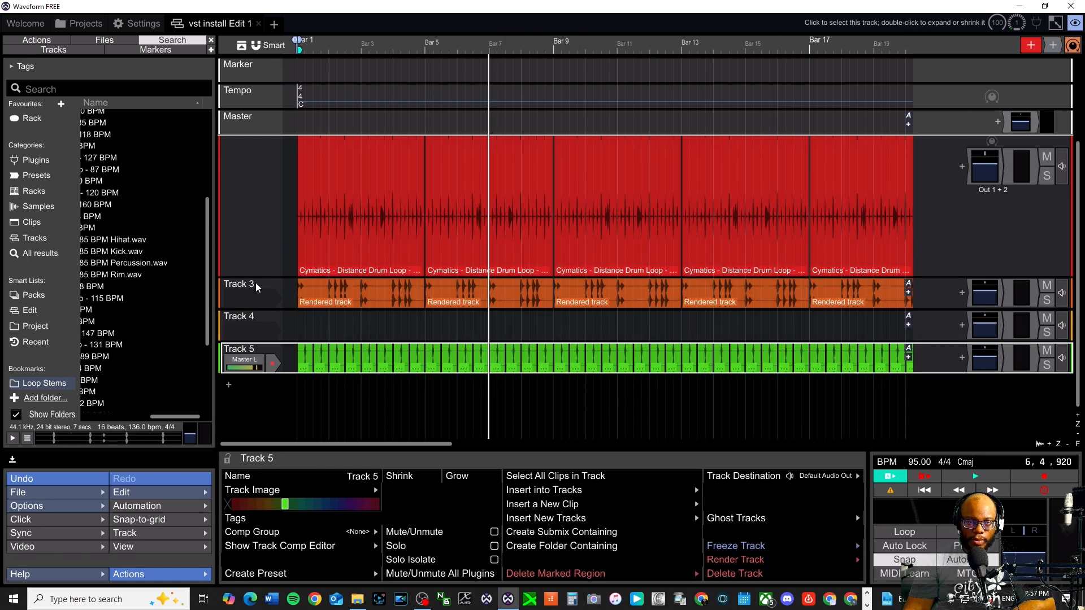
double_click(253, 139)
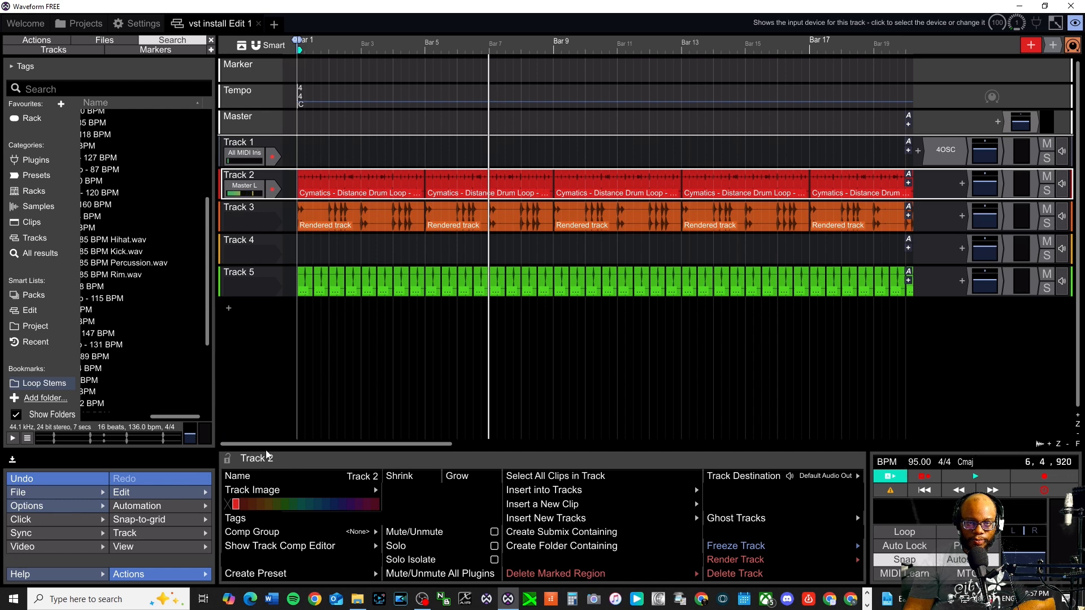
Step: Browse the installed packs, checking Concert Harp in Solo Orchestral and Kit 1 Techno in the Techno Essentials drum kits
left_click_drag(171, 419, 105, 399)
left_click(87, 229)
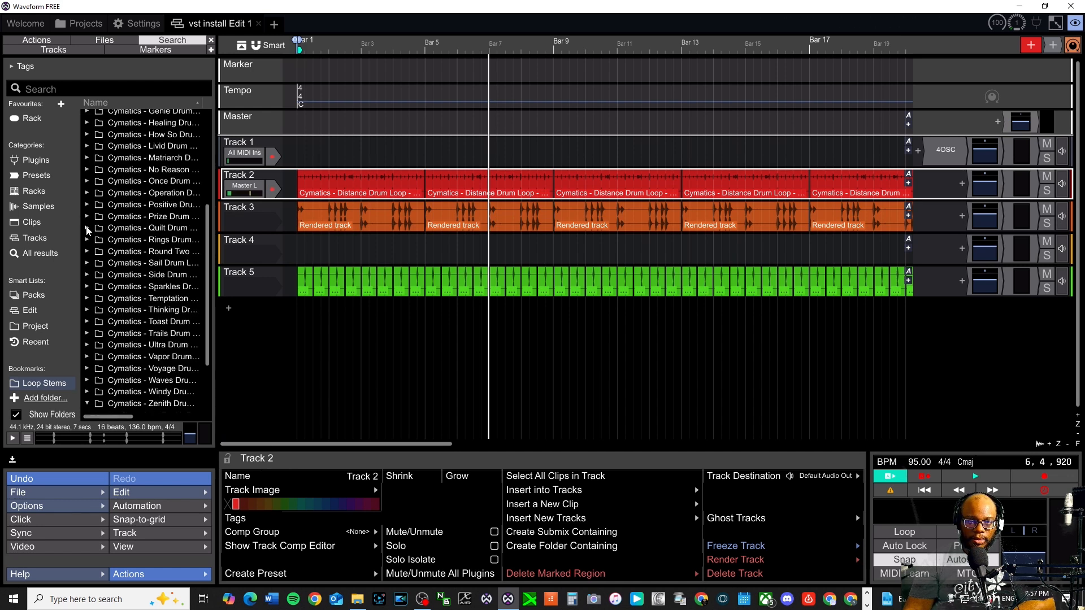
left_click(14, 295)
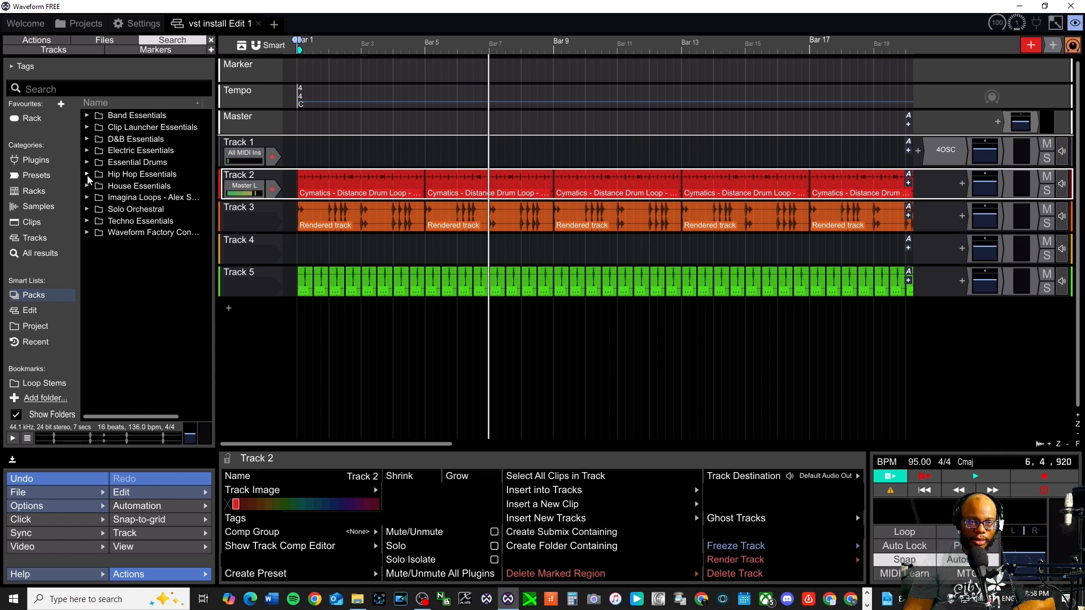
left_click(88, 210)
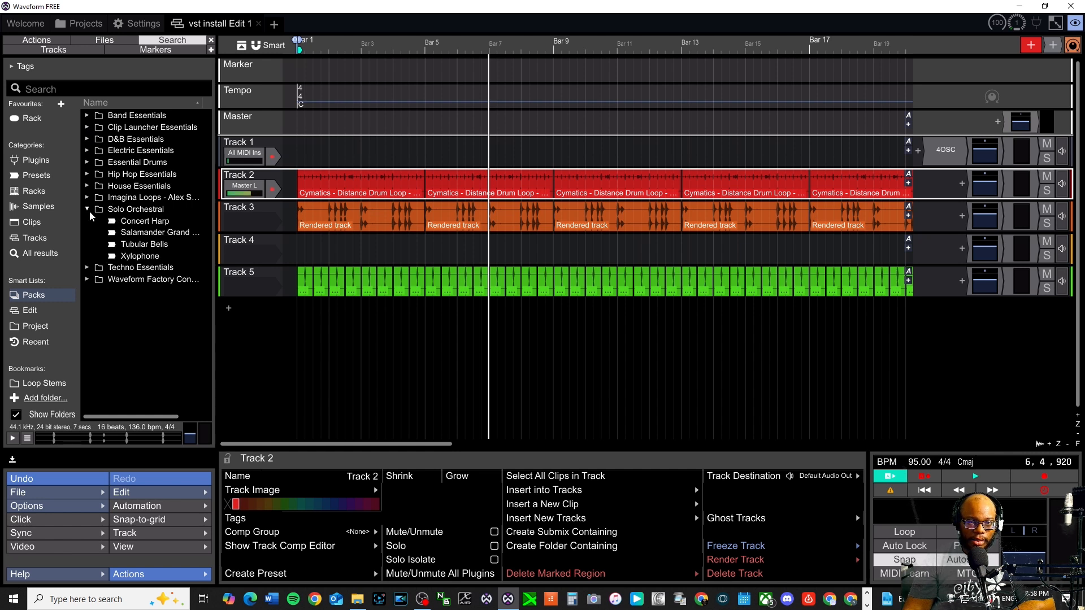
left_click(154, 223)
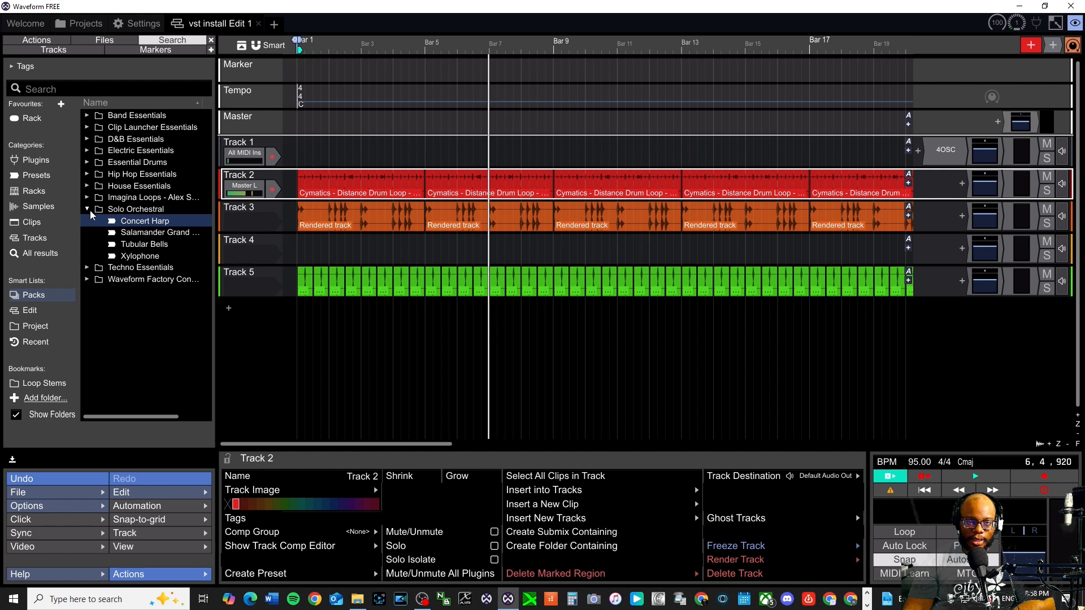
left_click(87, 269)
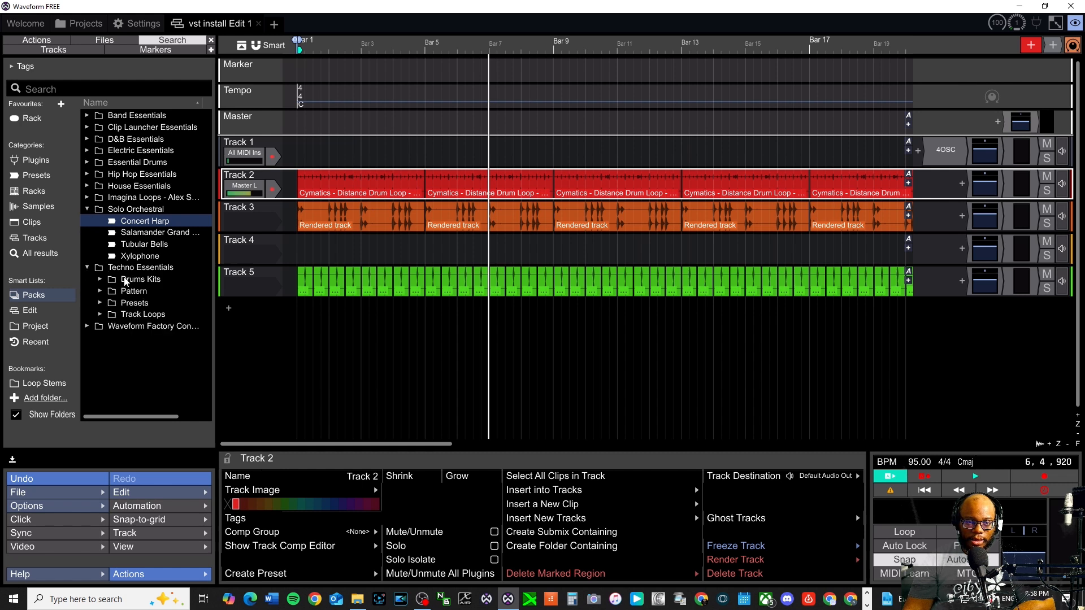
left_click(100, 279)
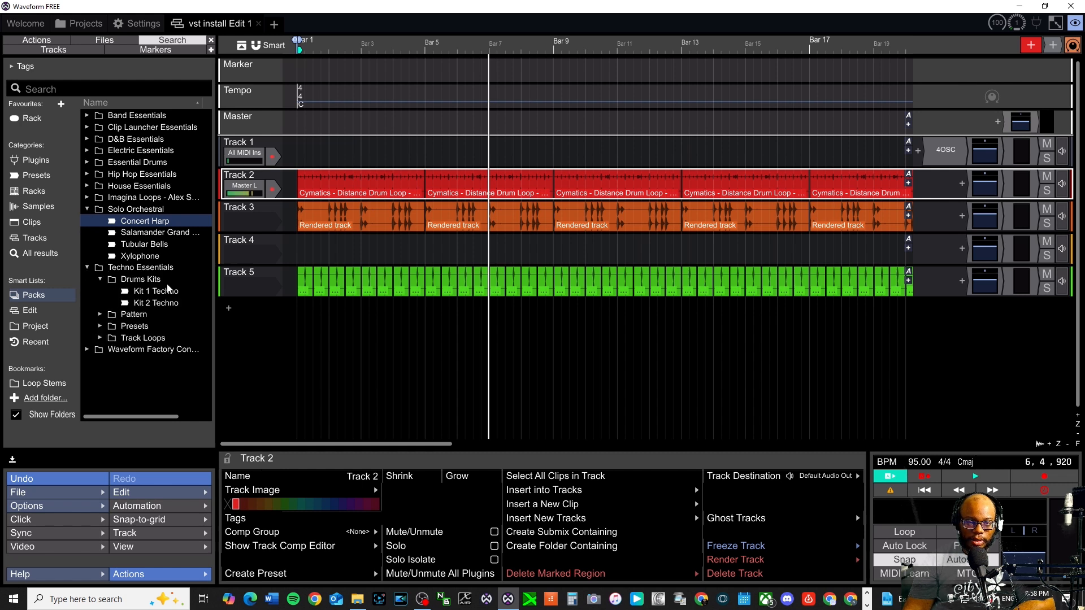
left_click(158, 293)
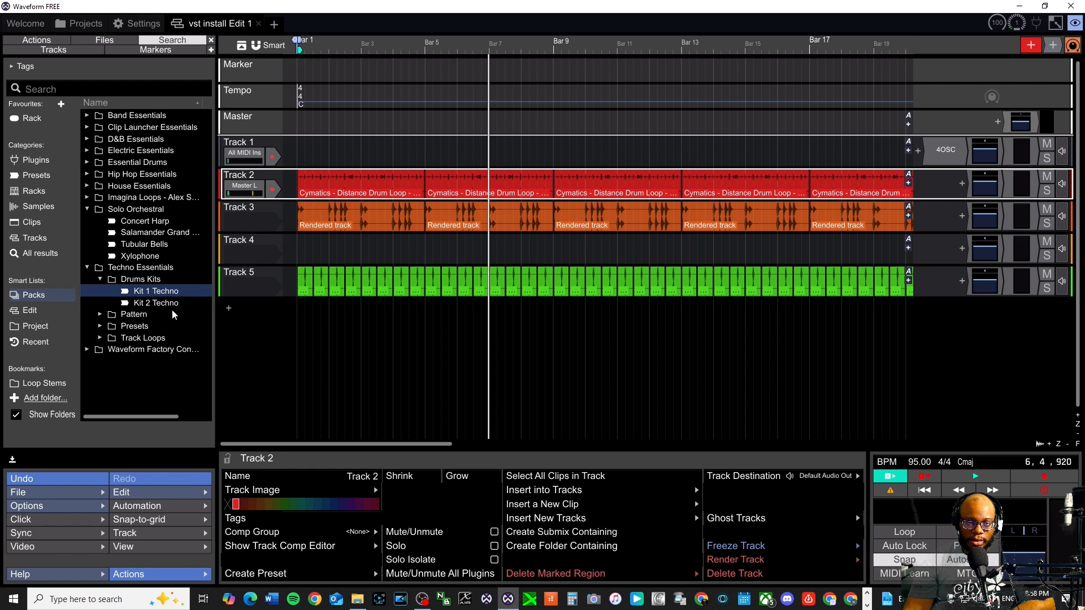
Step: Audition Bass Pattern clips 1 to 4 in the bass pattern folder of Techno Essentials
left_click(101, 325)
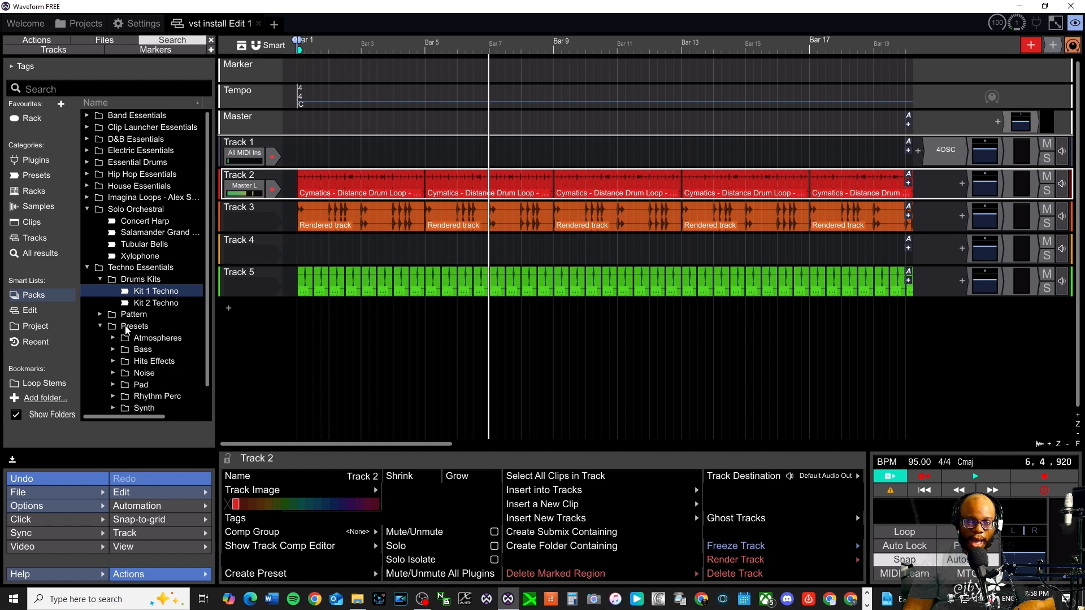
left_click(100, 315)
left_click(114, 327)
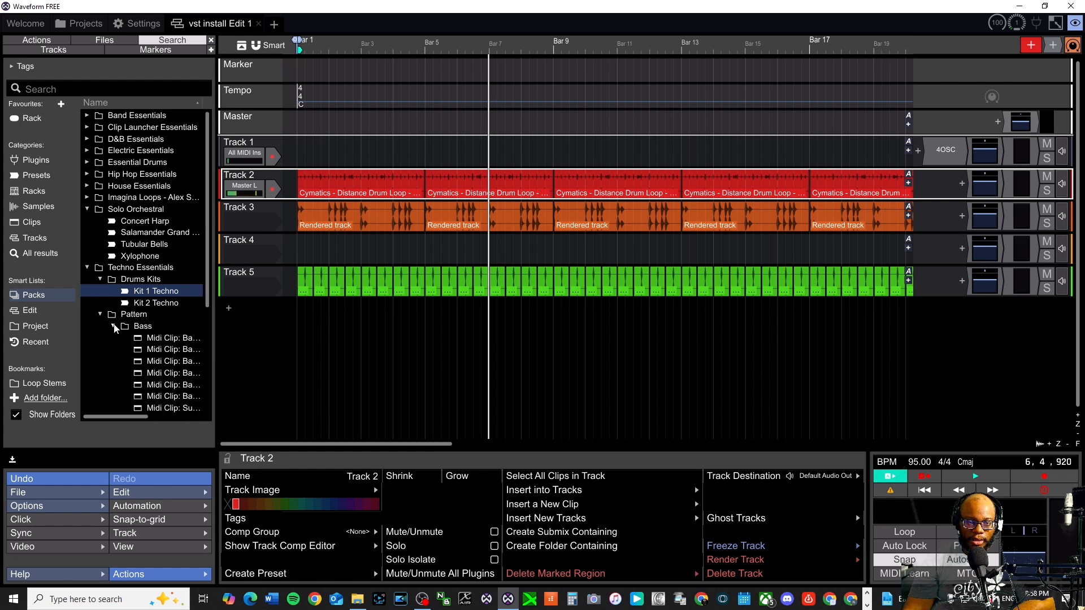
left_click(159, 343)
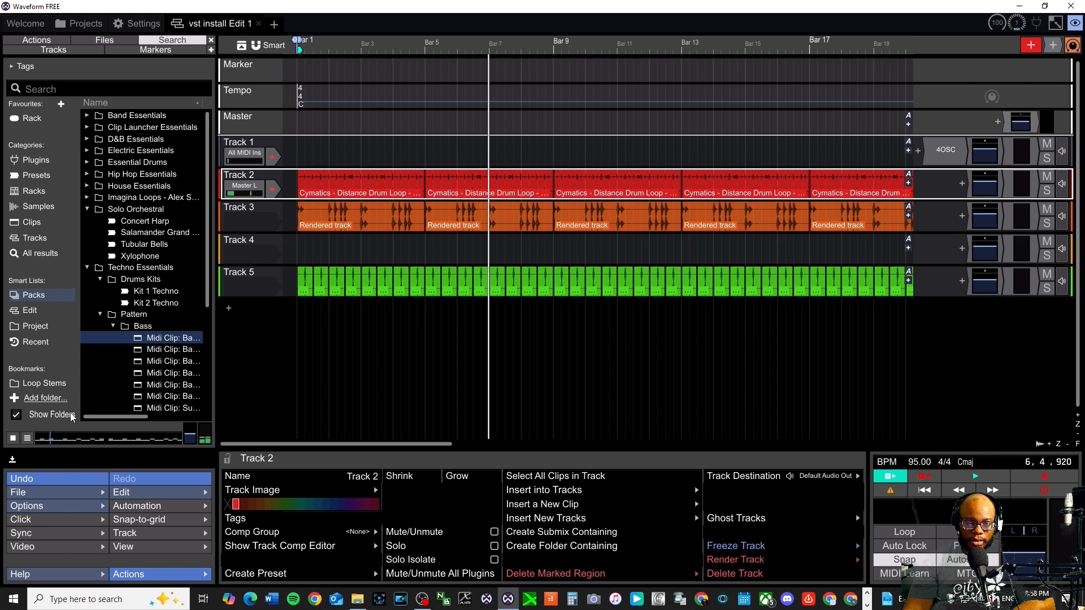
left_click(171, 350)
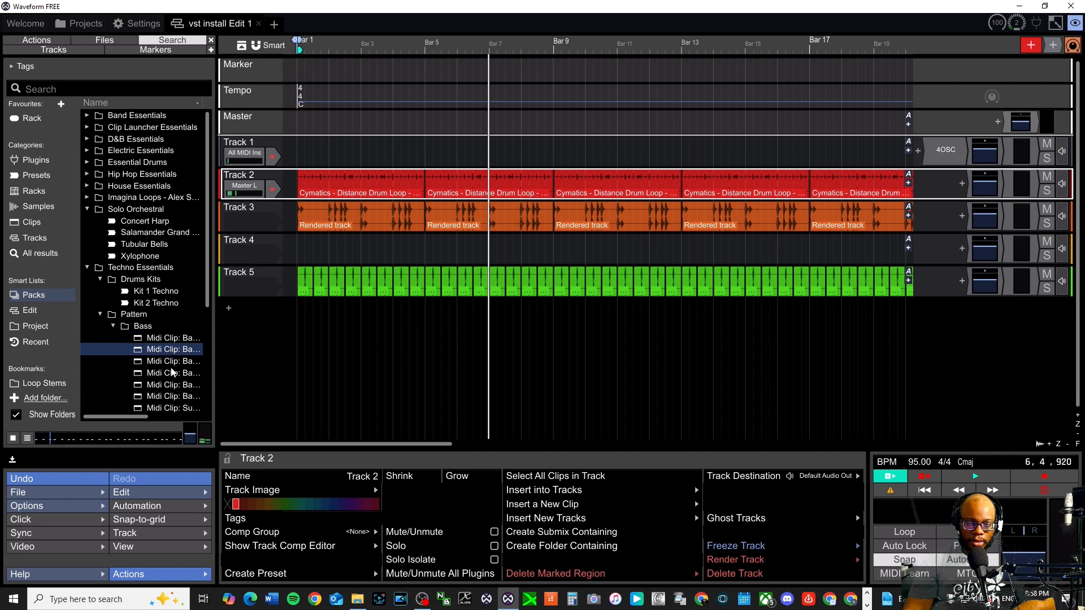
left_click(171, 366)
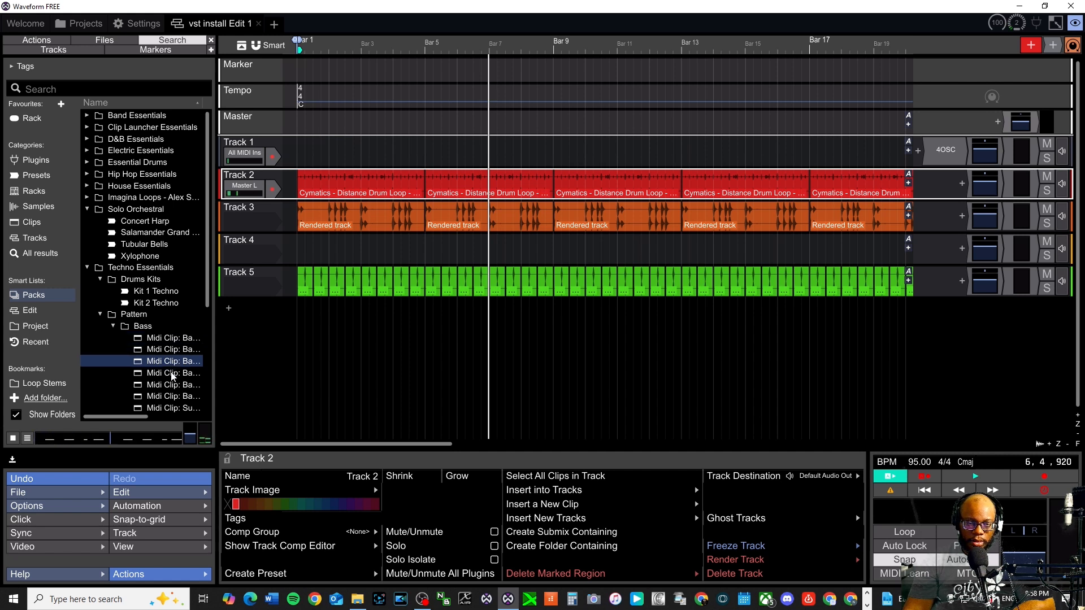
left_click(172, 375)
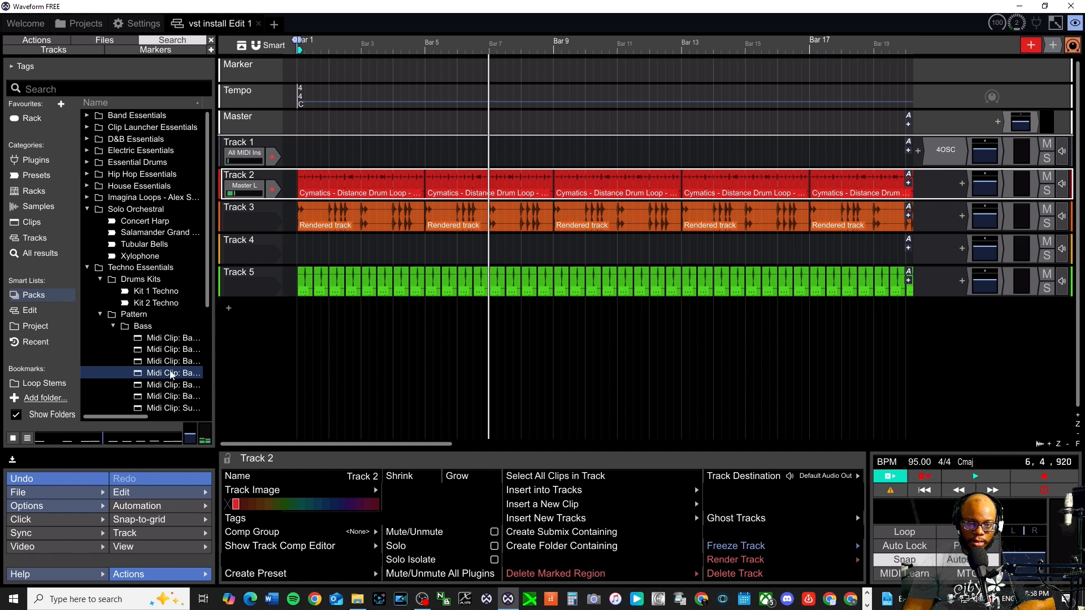
Step: Stop the preview and place the Bass Pattern 4 G Min MIDI clip on a new track below Track 5, starting at bar 1
key("space")
key("space")
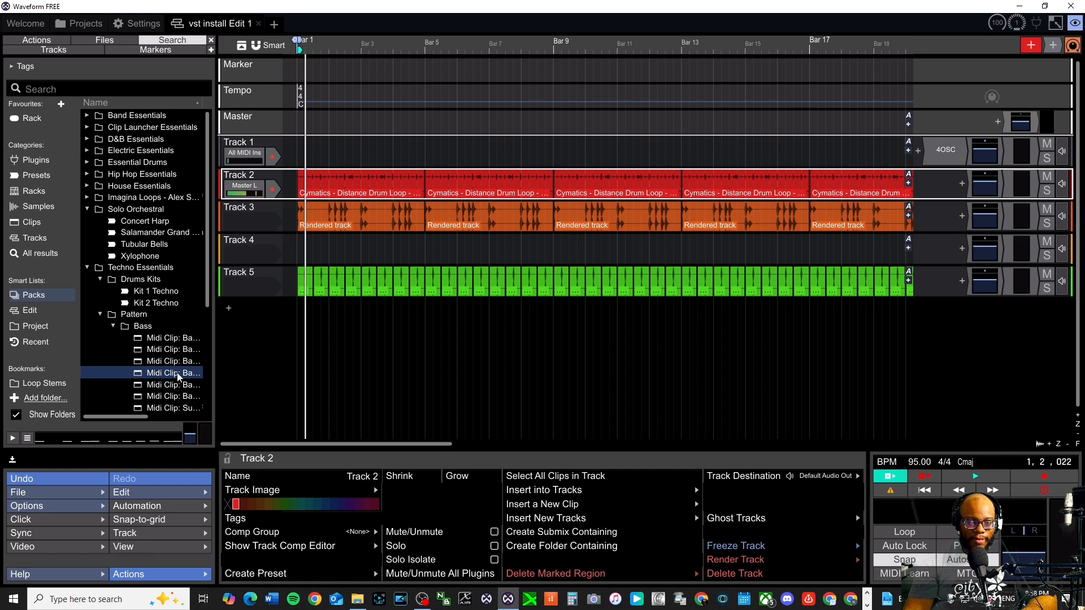
left_click_drag(178, 378, 222, 324)
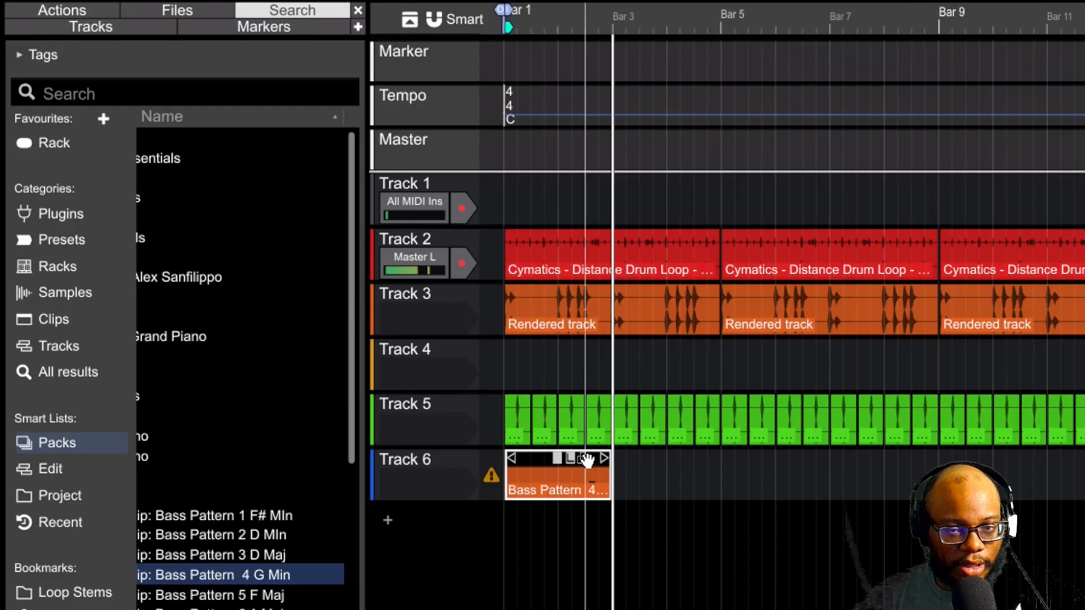
Step: Move the 4OSC synth from Track 1 to Track 6 so that it plays the bass clip
mouse_move(490, 485)
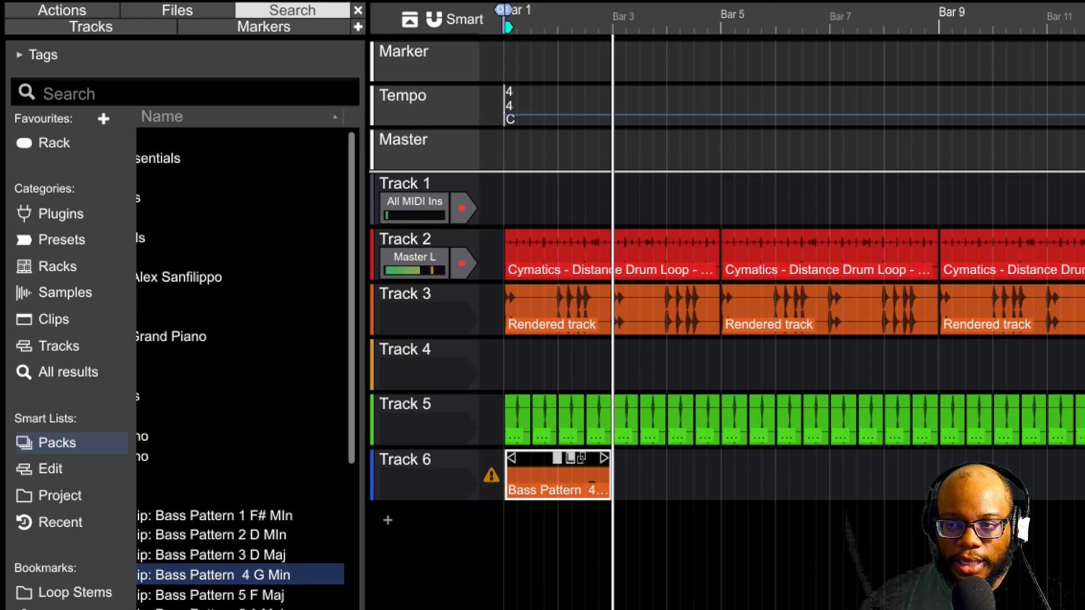
scroll(782, 317, "right", 5)
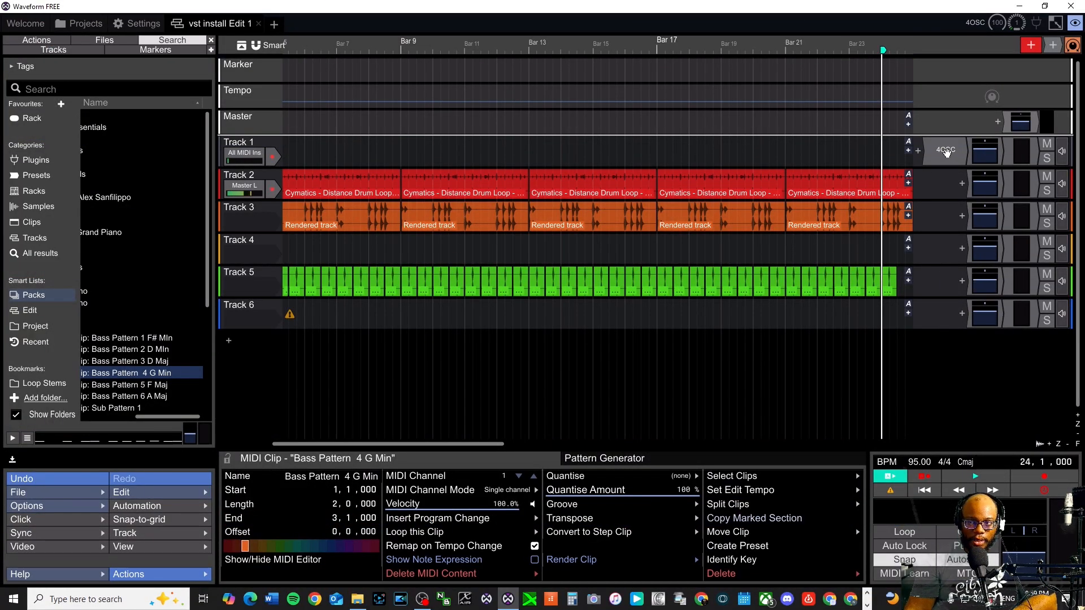
left_click_drag(946, 153, 938, 312)
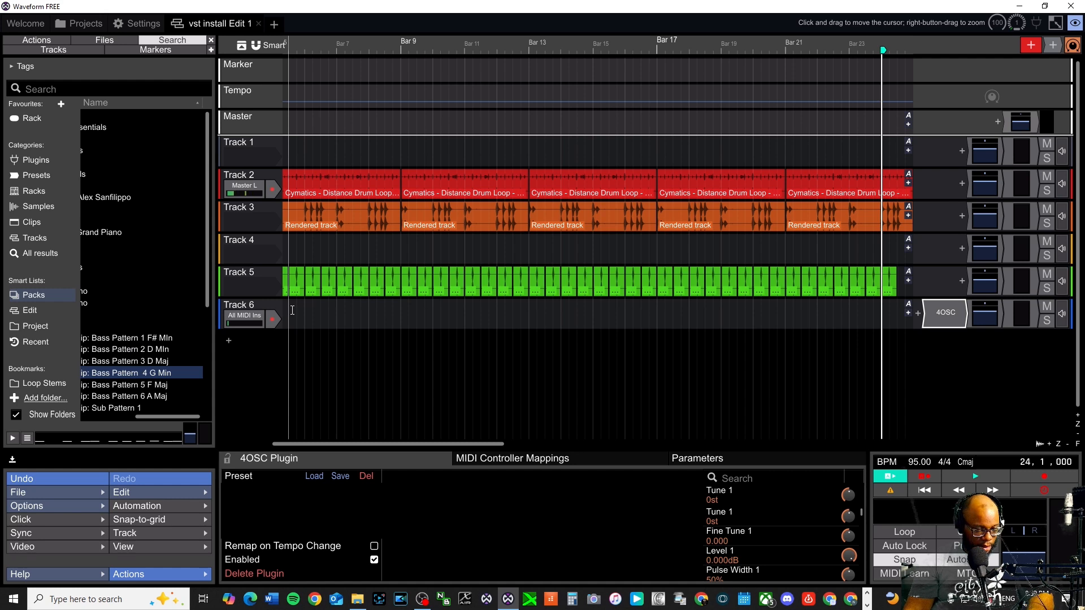
key("Home")
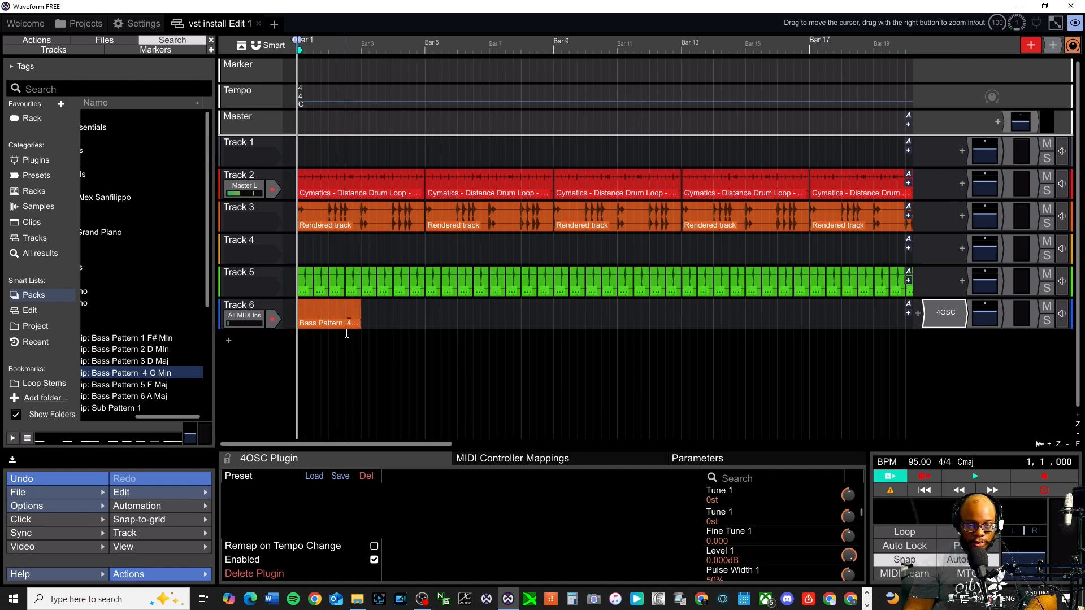
key("d")
key("d")
key("d")
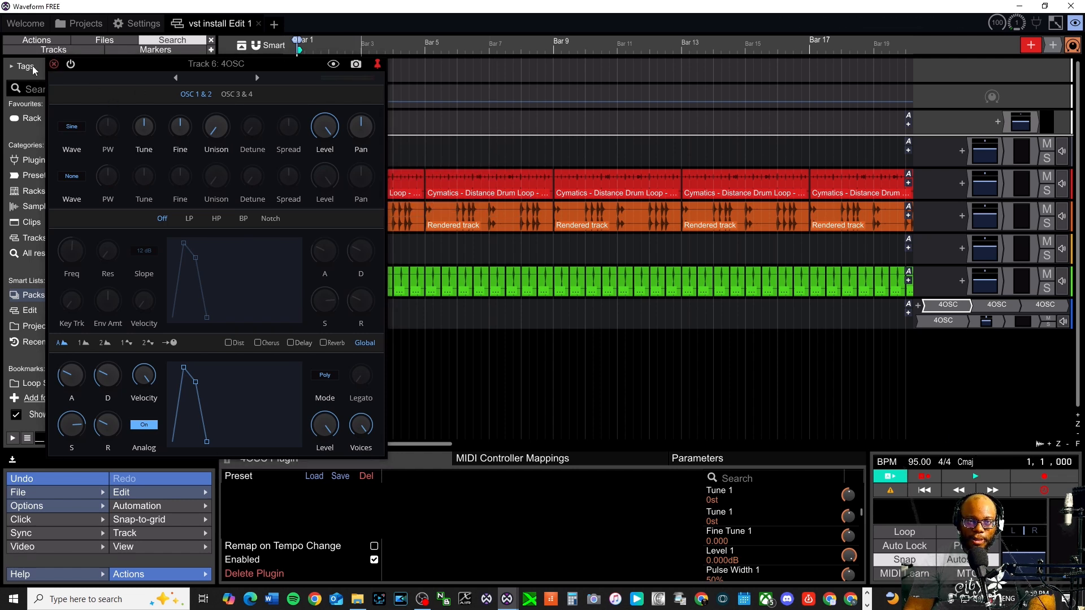
left_click(55, 64)
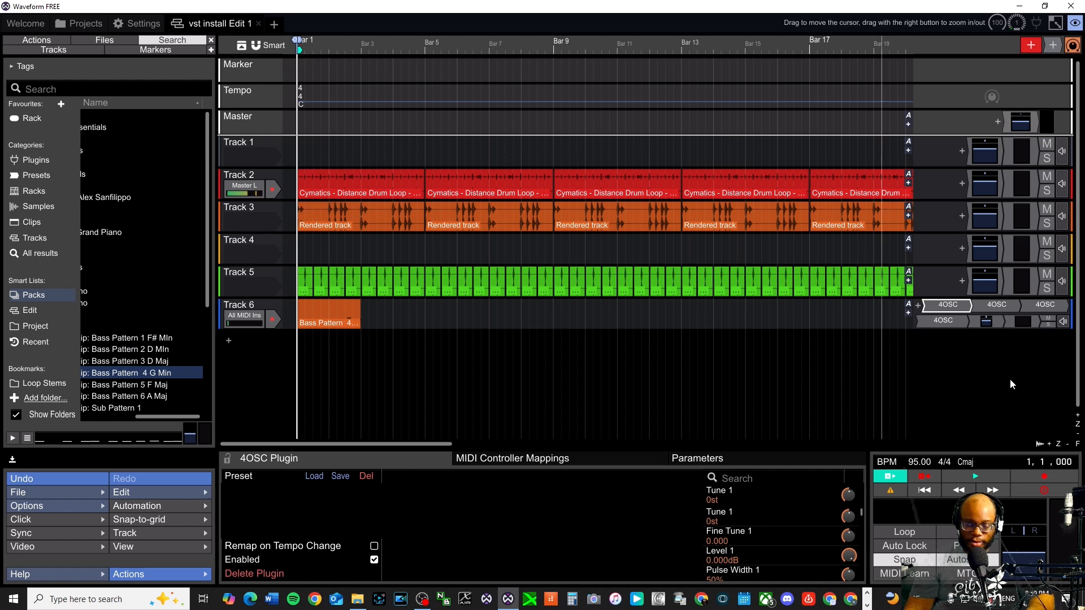
key("ctrl+z")
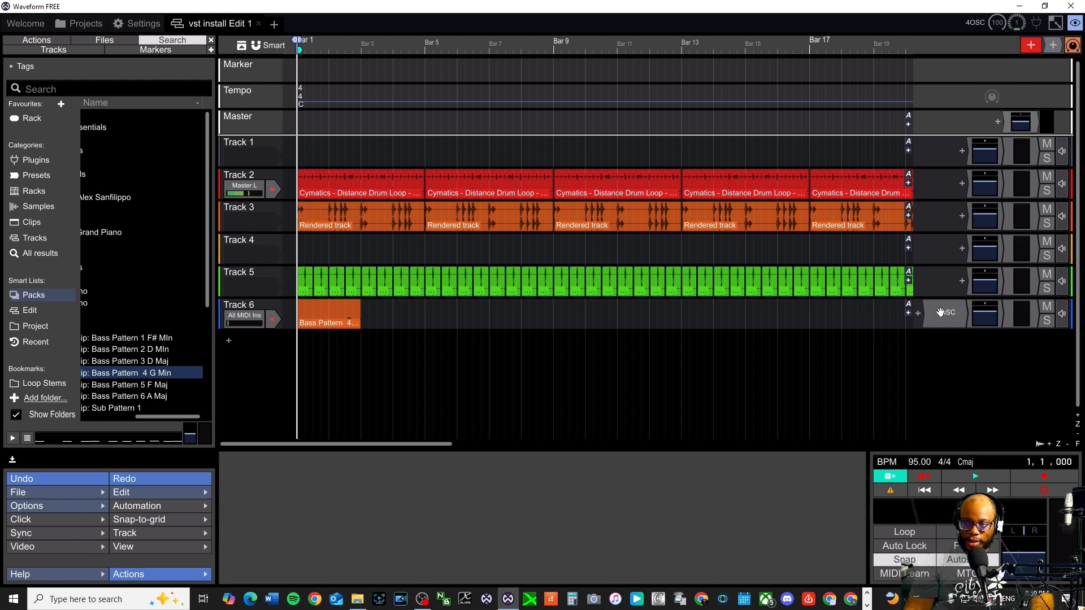
Step: Duplicate the Bass Pattern 4 G Min clip on Track 6 end to end ten times, filling the track to bar 23
left_click(322, 306)
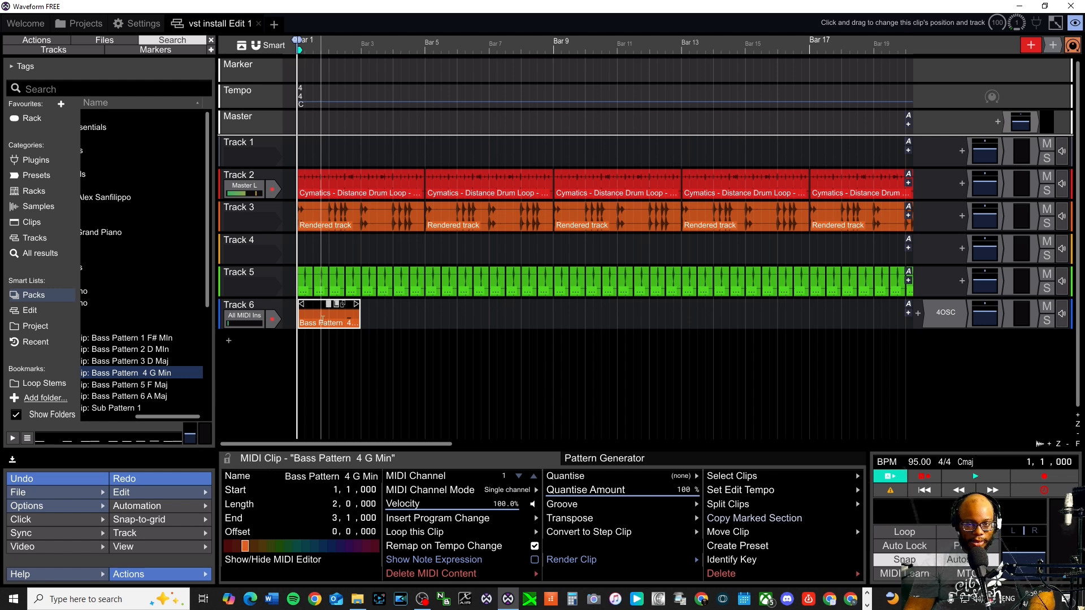
key("ctrl+d")
key("ctrl+d")
key("ctrl+d")
key("ctrl+d")
key("ctrl+d")
key("ctrl+d")
key("ctrl+d")
key("ctrl+d")
key("ctrl+d")
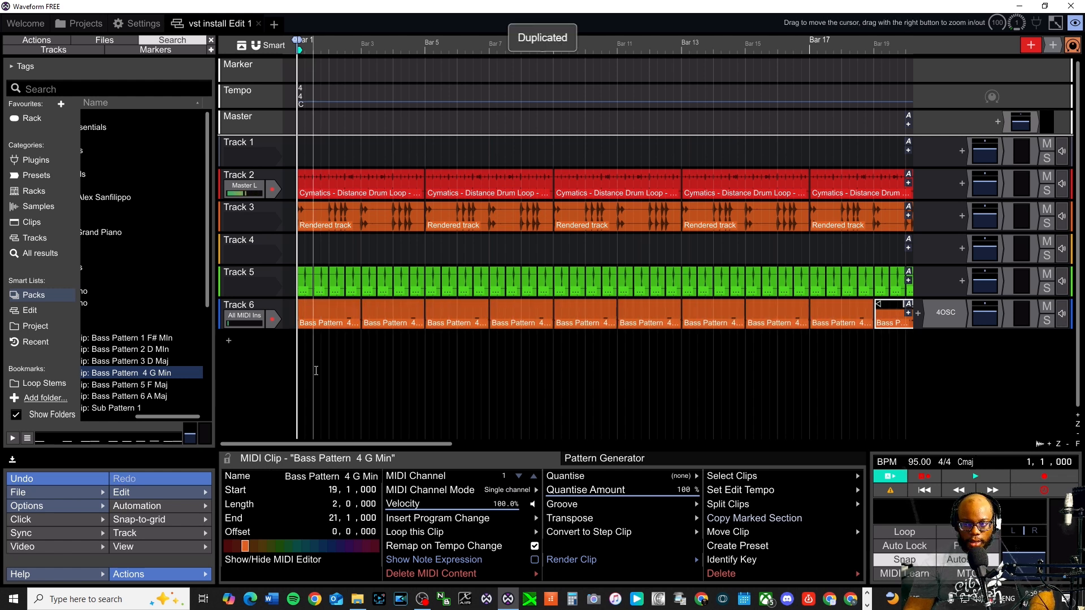
key("ctrl+d")
Step: Play back the arrangement from bar 1 with the bass part and save the edit
key("space")
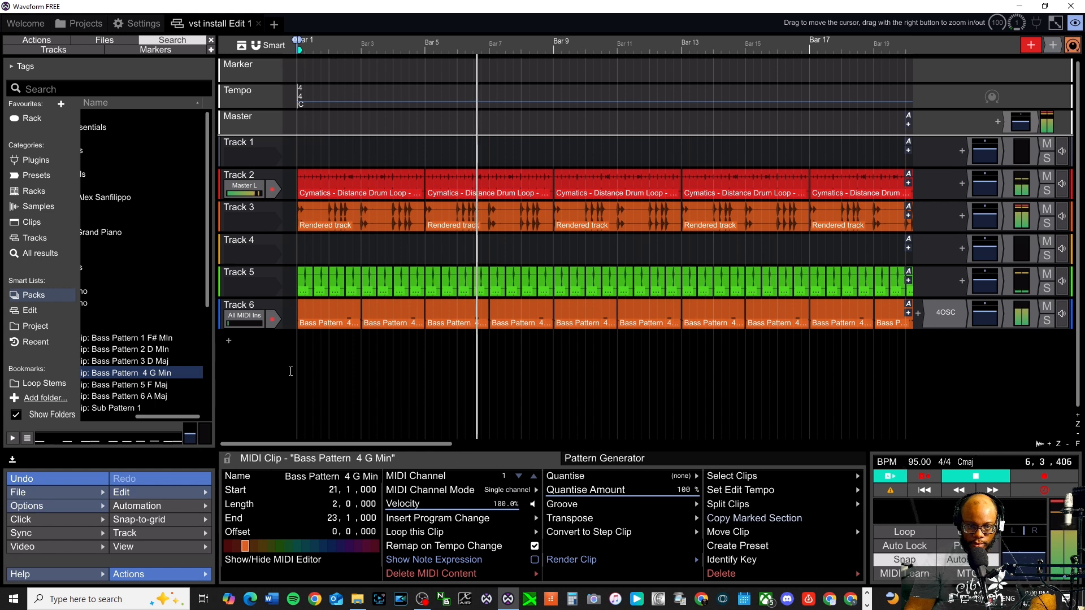
key("space")
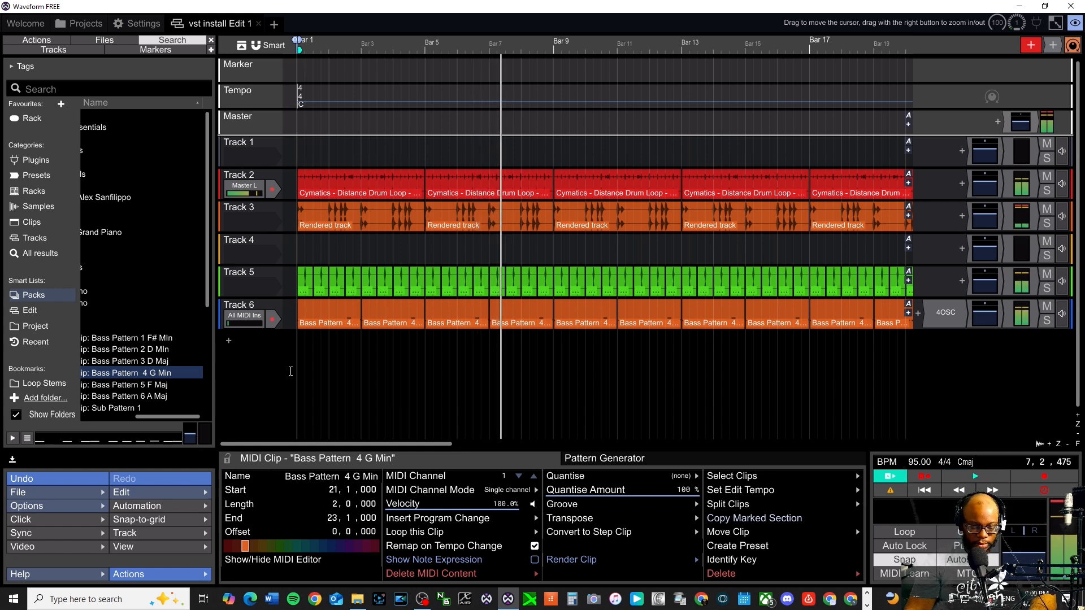
key("ctrl+s")
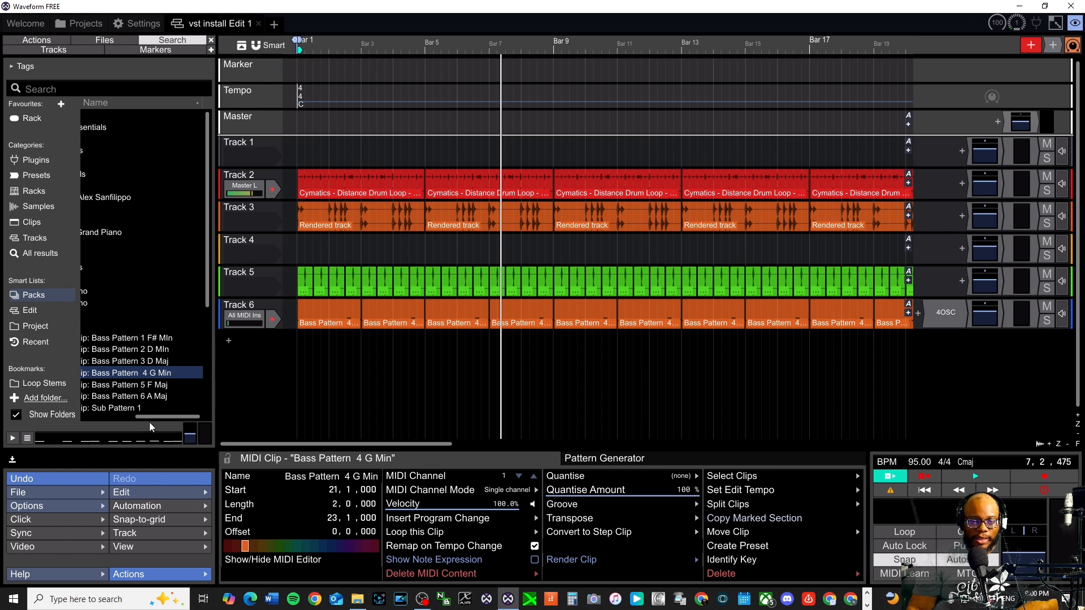
Step: Show the folder names in the pack browser again and add a new track below Track 6
left_click_drag(148, 421, 96, 421)
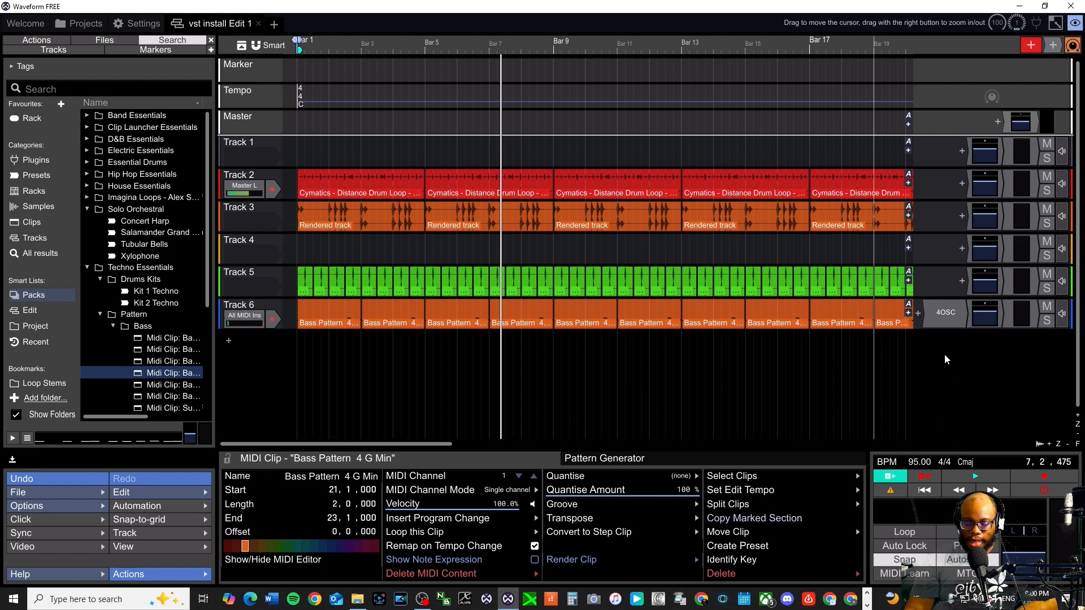
left_click(233, 342)
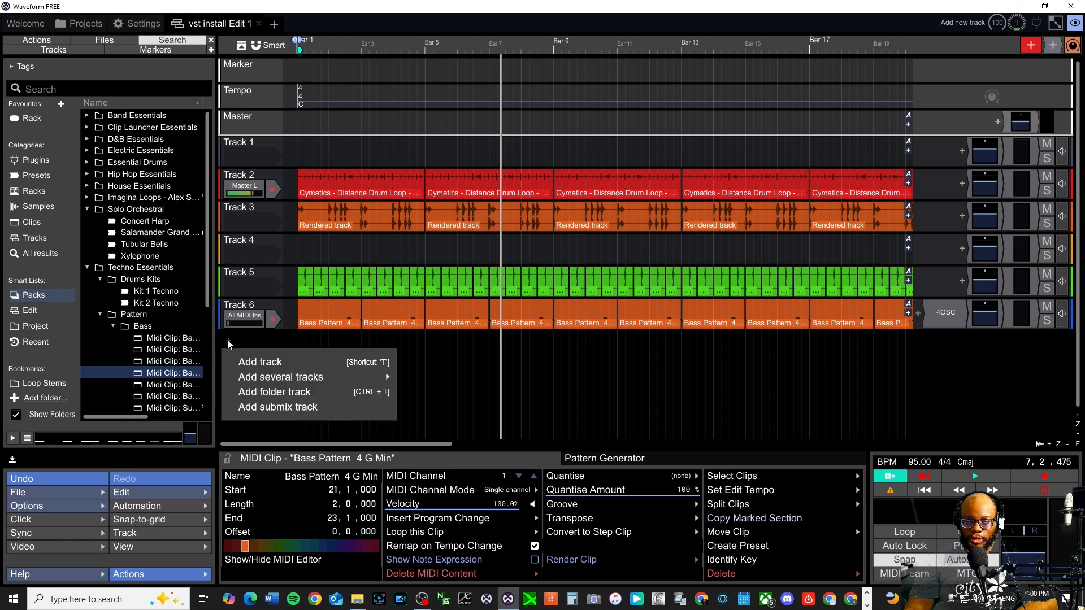
left_click(265, 362)
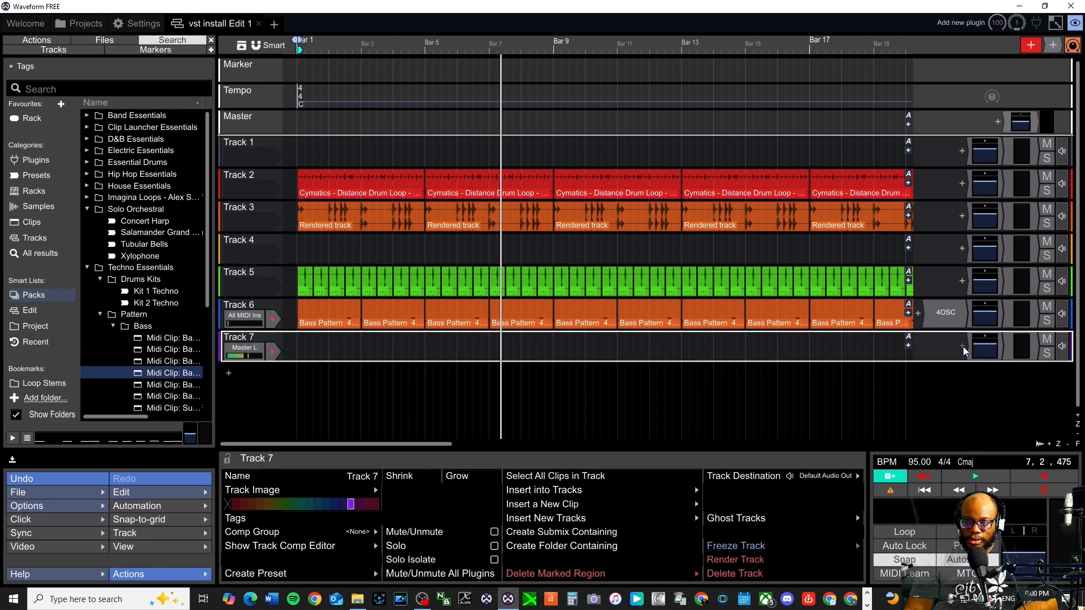
Step: Insert the Micro Sampler from Waveform's built-in instruments on Track 7
left_click(963, 347)
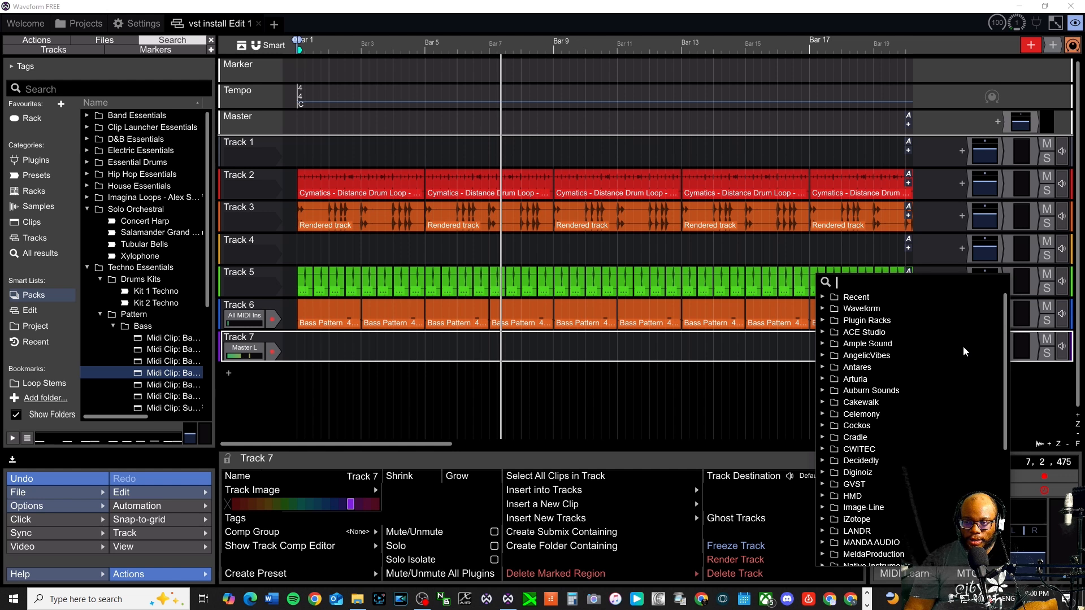
left_click(822, 309)
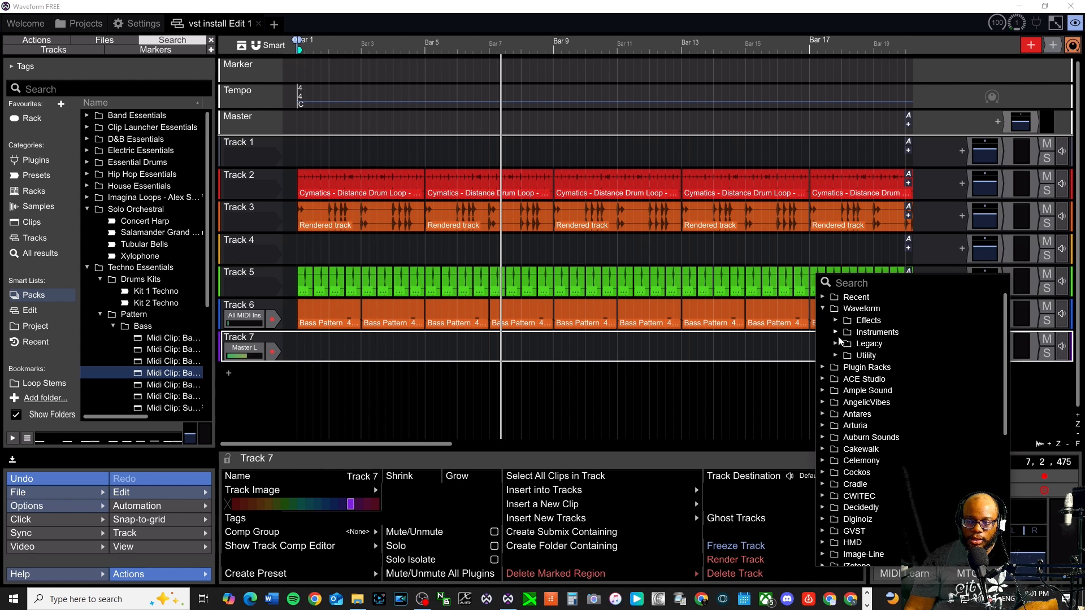
left_click(836, 356)
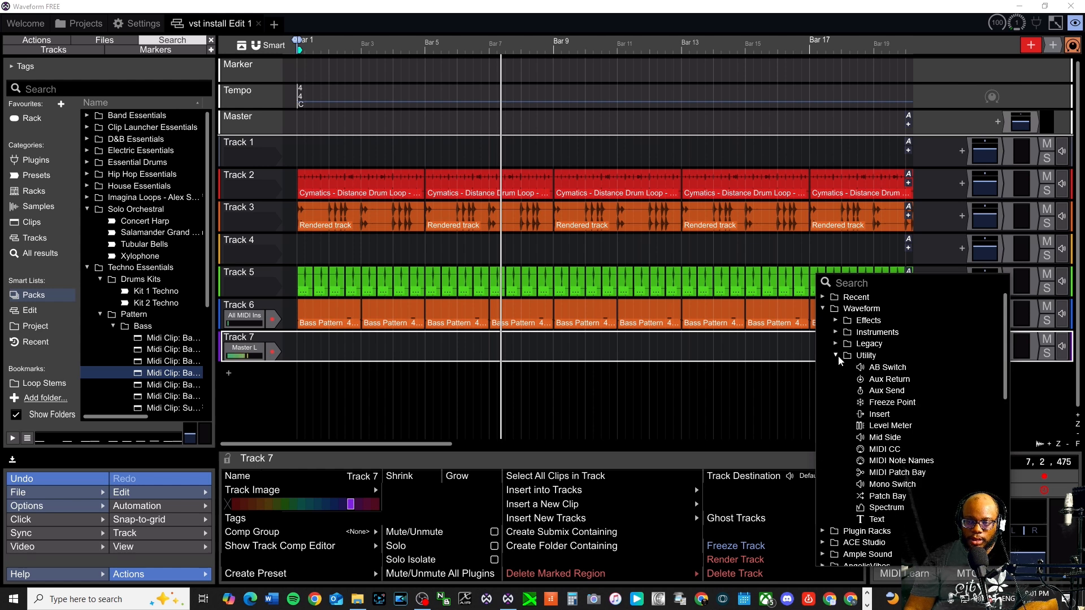
left_click(836, 356)
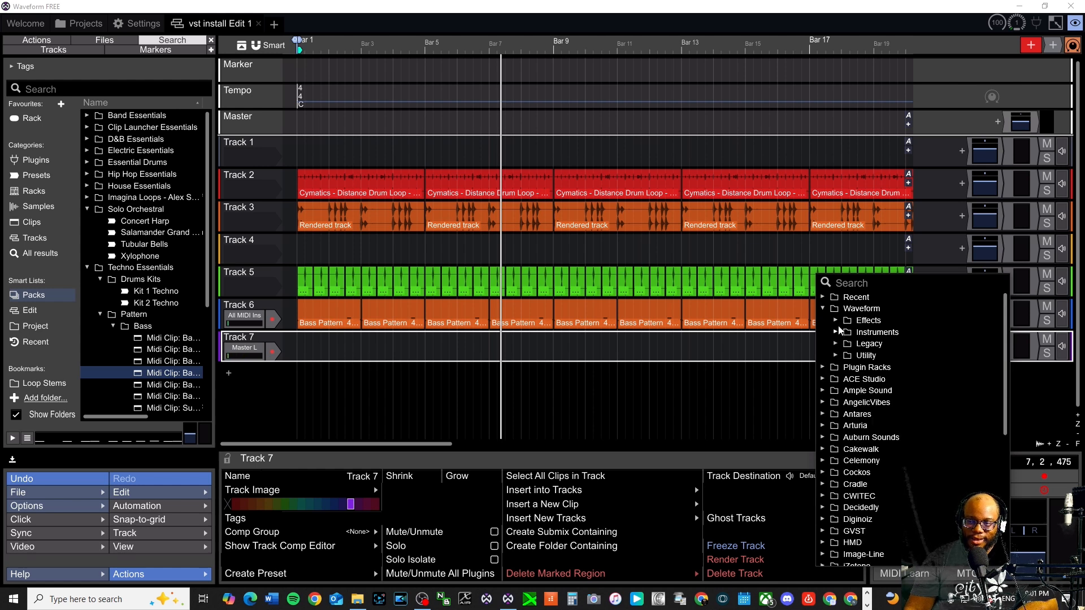
left_click(836, 321)
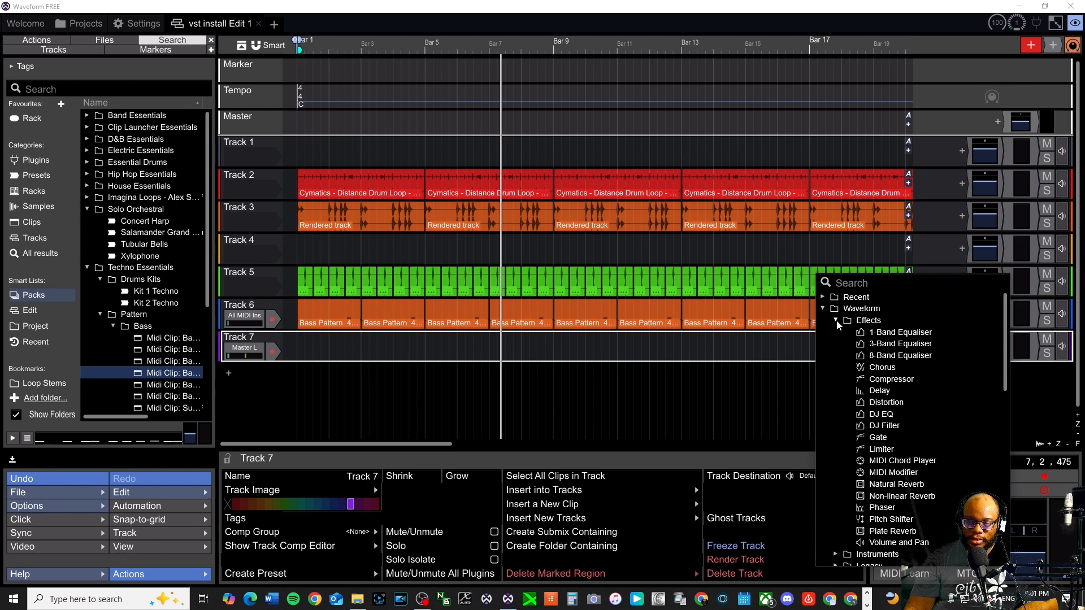
left_click(836, 321)
left_click(836, 333)
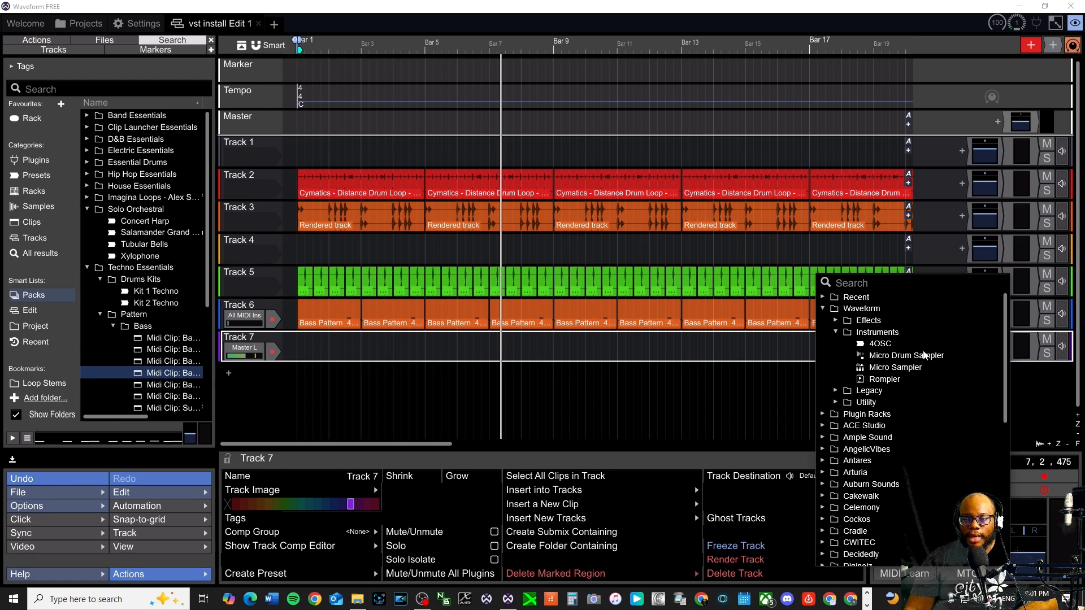
double_click(878, 367)
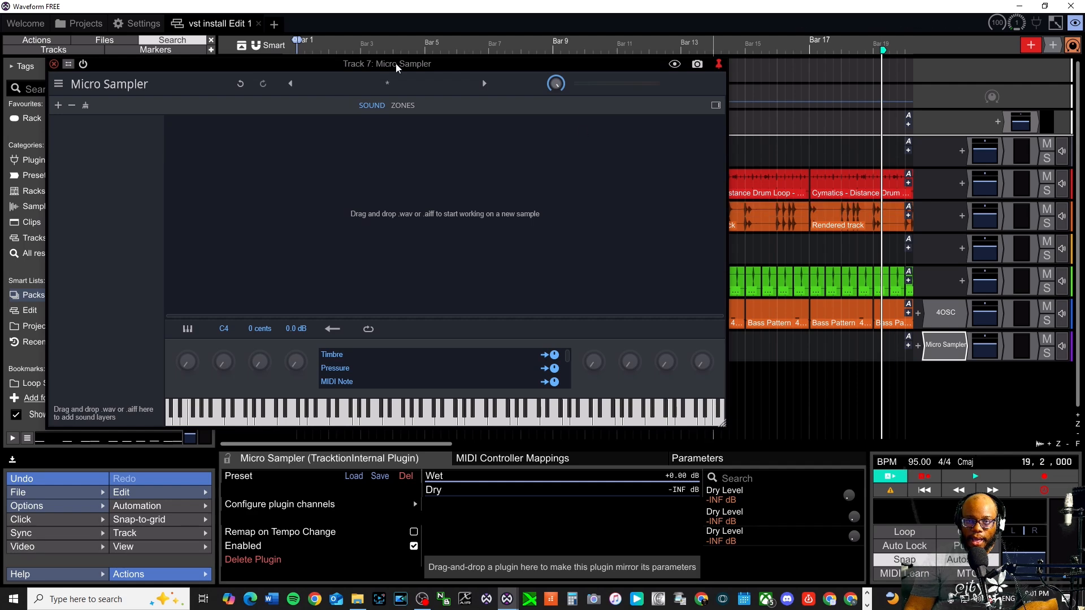
Step: Load the Cymatics - Trails Drum Loop - 98 BPM Percussion stem from the Loop Stems bookmark into the Micro Sampler
left_click_drag(342, 63, 616, 7)
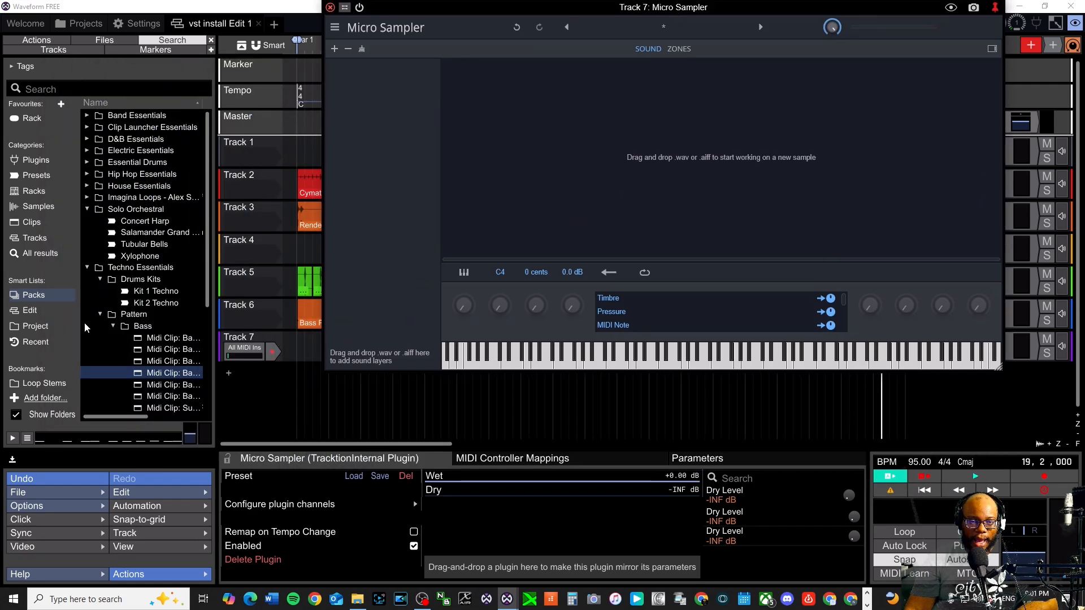
left_click(32, 386)
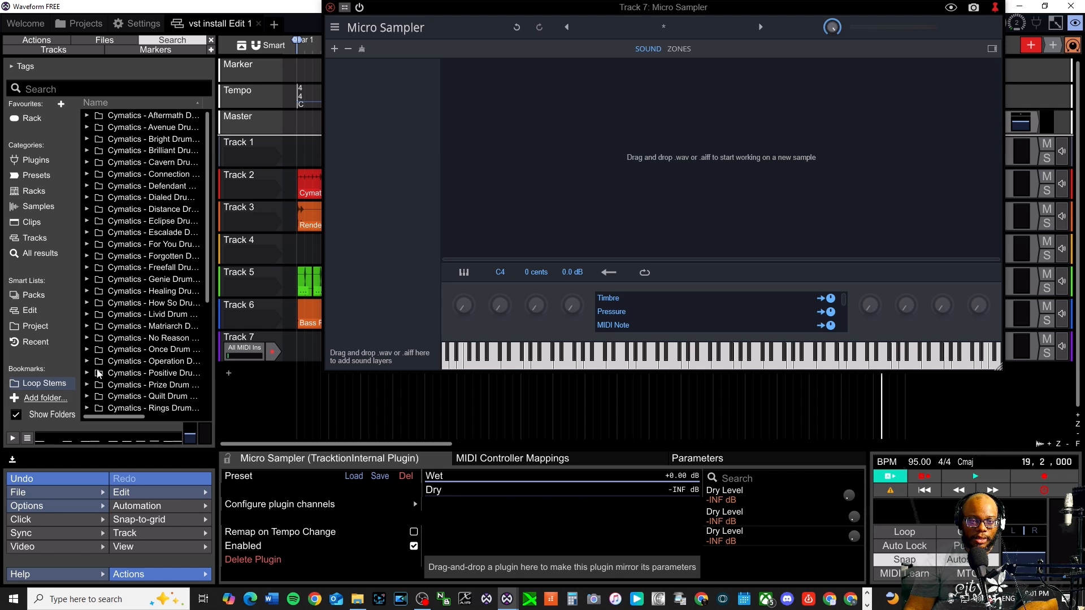
scroll(97, 339, "down", 5)
left_click(87, 337)
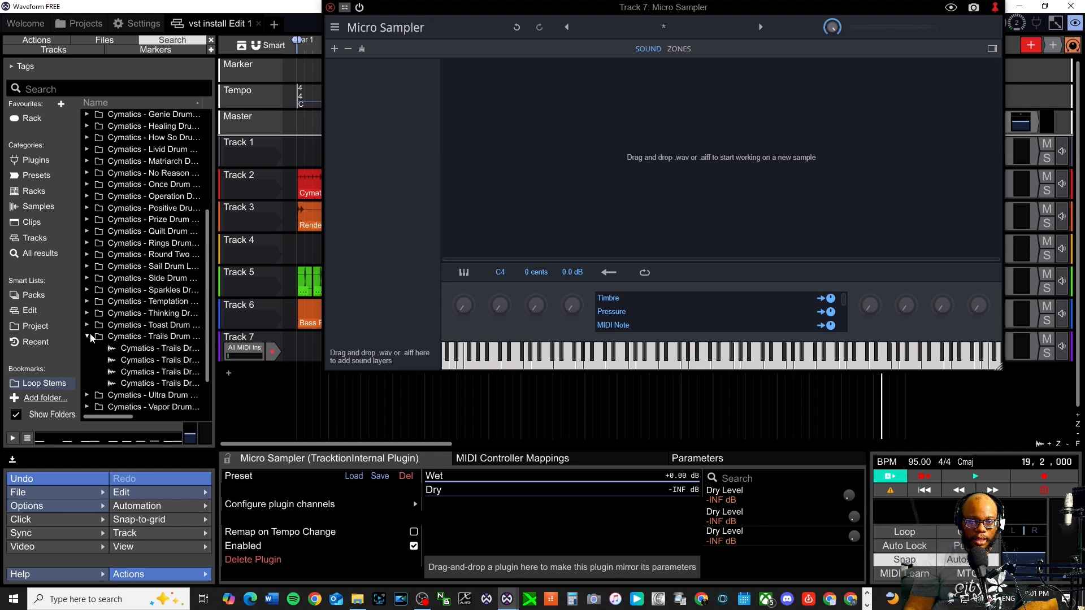
left_click(129, 350)
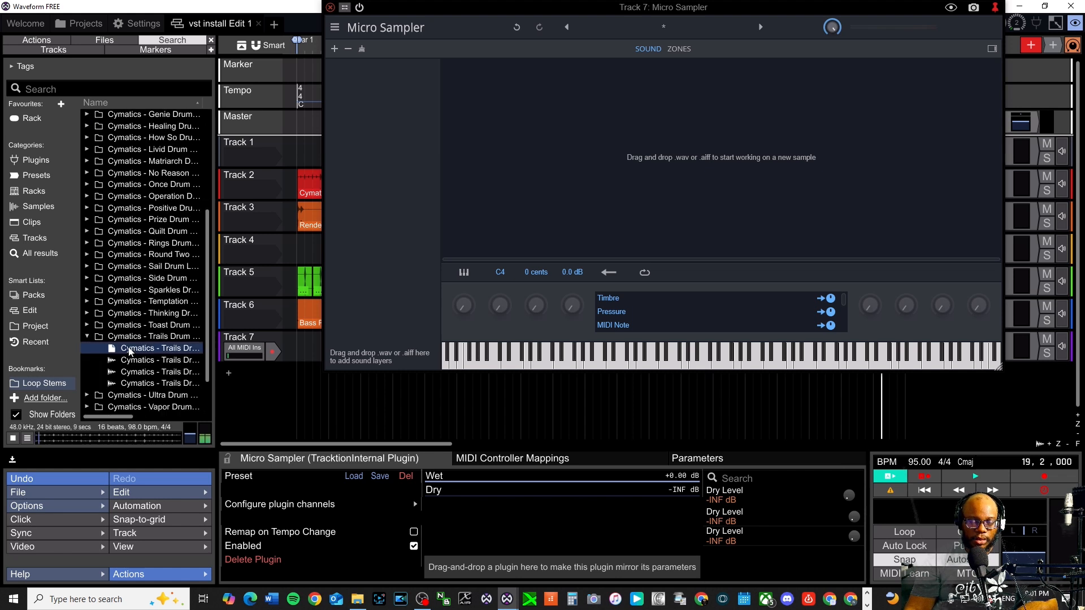
left_click(134, 371)
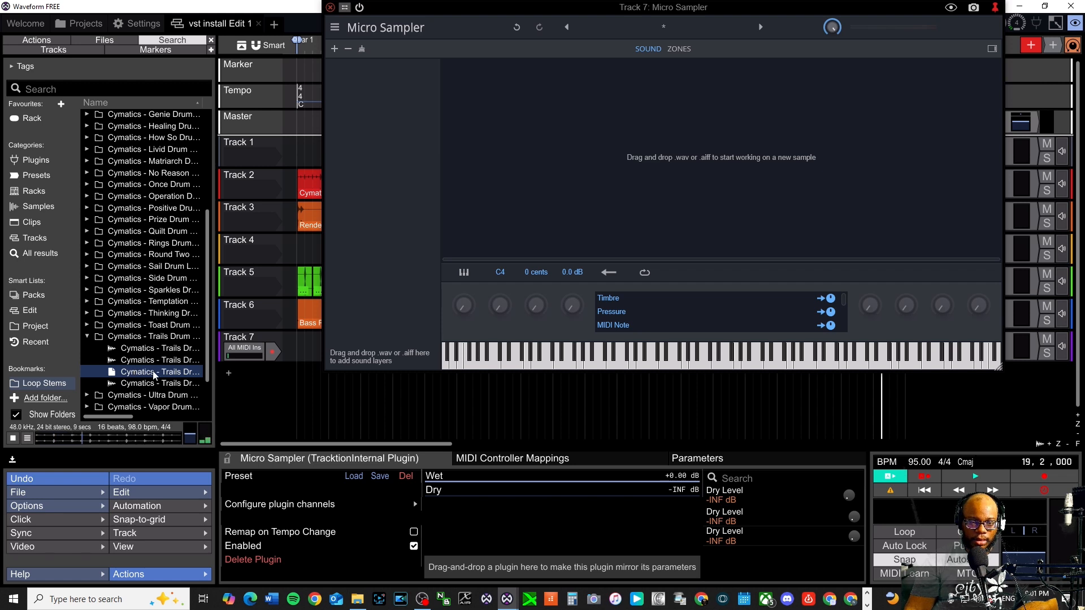
left_click_drag(156, 375, 368, 66)
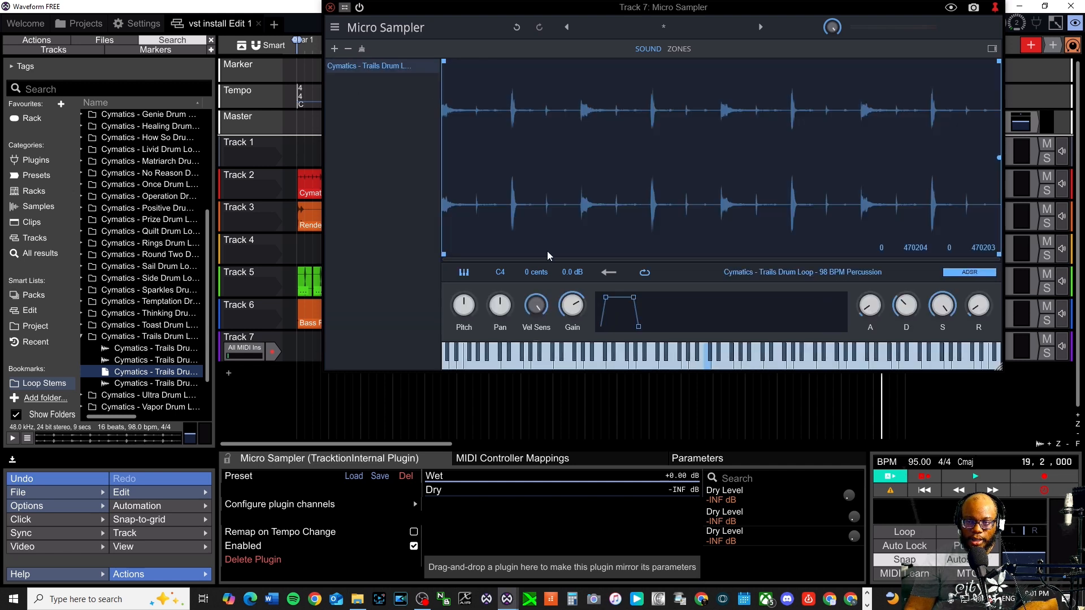
Step: Audition the percussion sample on different keys, first with keyboard pitch tracking on and again with it off
left_click(753, 361)
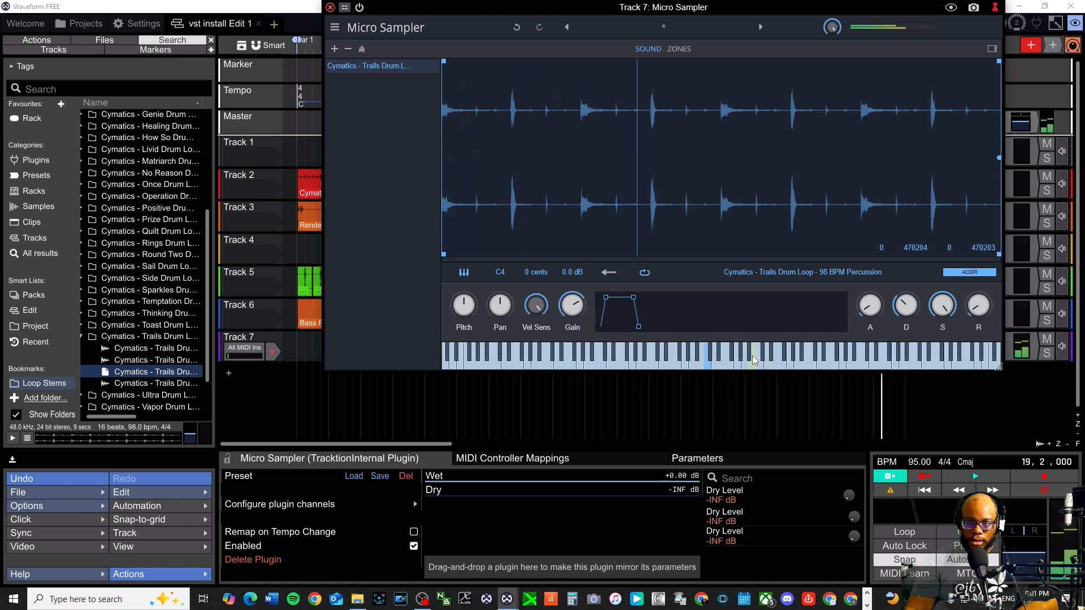
left_click(819, 364)
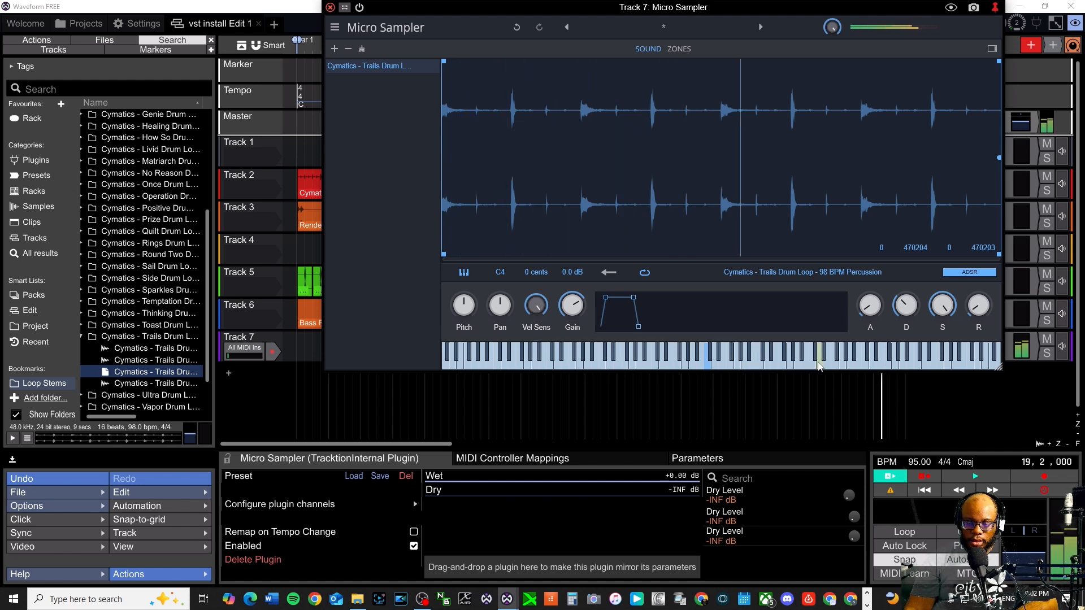
left_click(471, 274)
left_click(473, 286)
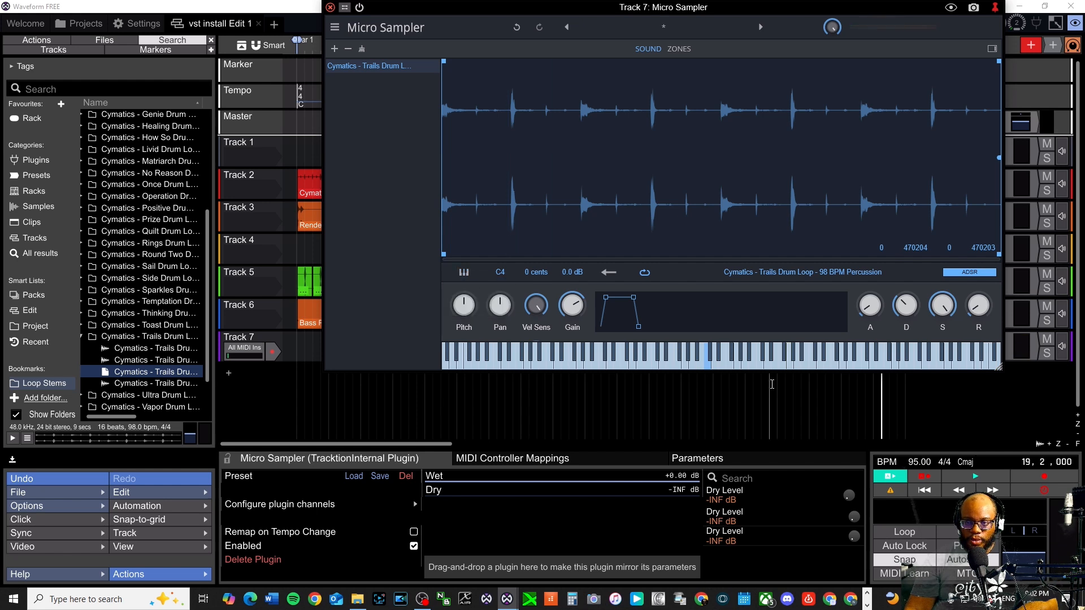
left_click(786, 362)
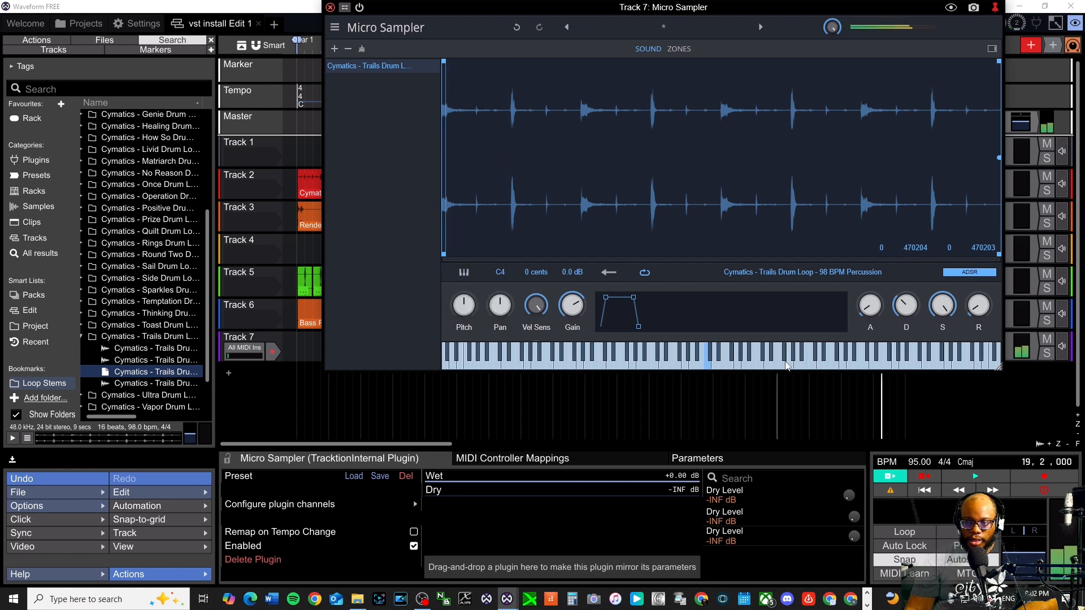
Step: Turn the sample's keyboard pitch tracking back on and audition it on several keys above C4
left_click(472, 276)
left_click(476, 311)
left_click(825, 364)
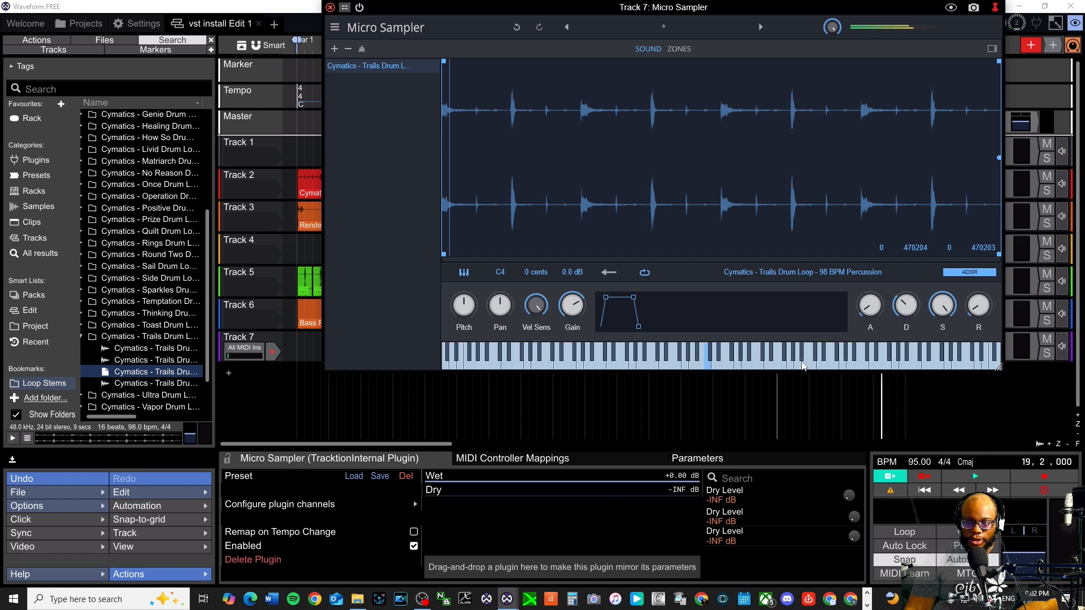
left_click(806, 365)
left_click(840, 367)
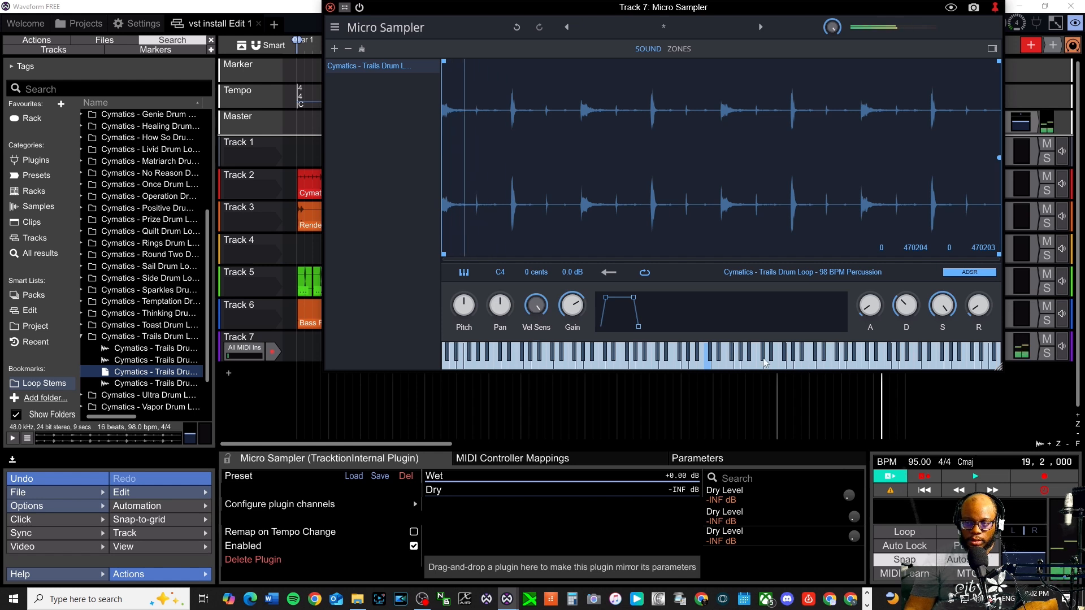
left_click(876, 365)
left_click(770, 363)
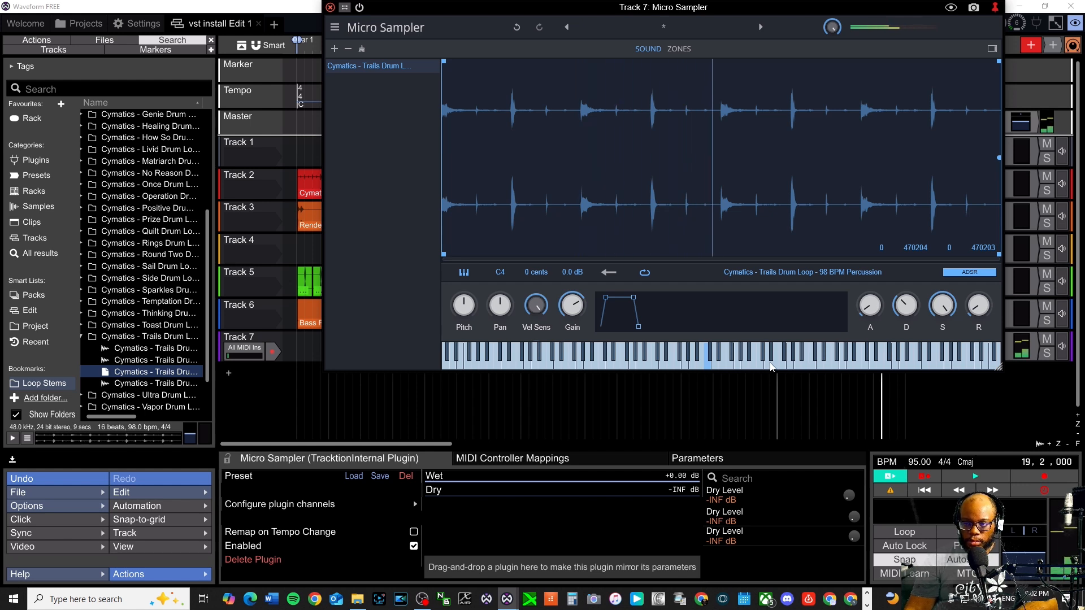
Step: Raise the sample envelope's attack, lower its sustain and set the release to about 791 ms, auditioning the changes on several keys
left_click_drag(880, 306, 870, 273)
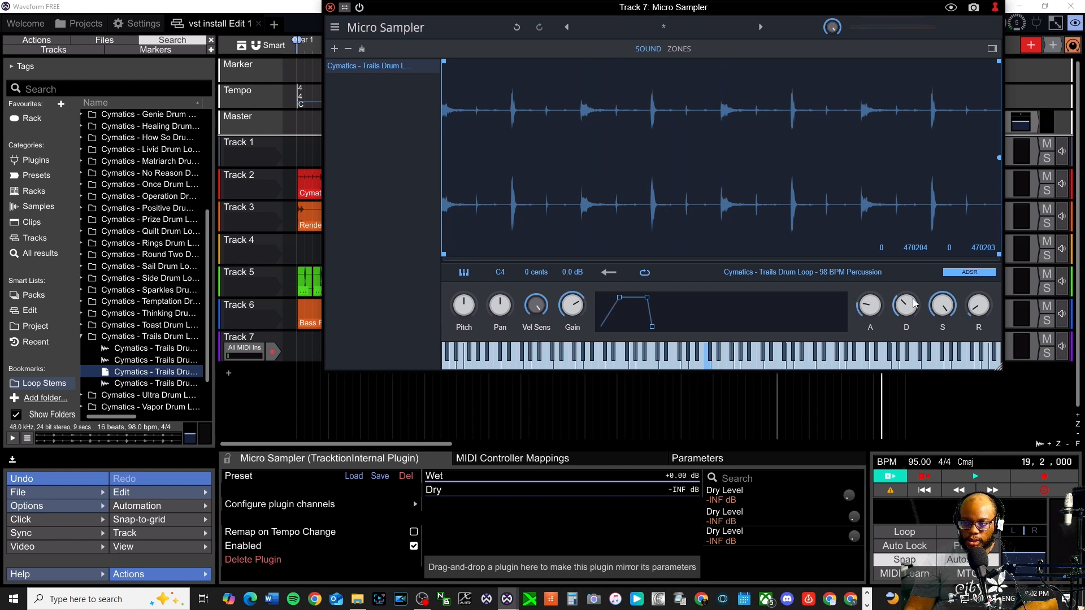
left_click_drag(942, 308, 939, 327)
left_click(773, 365)
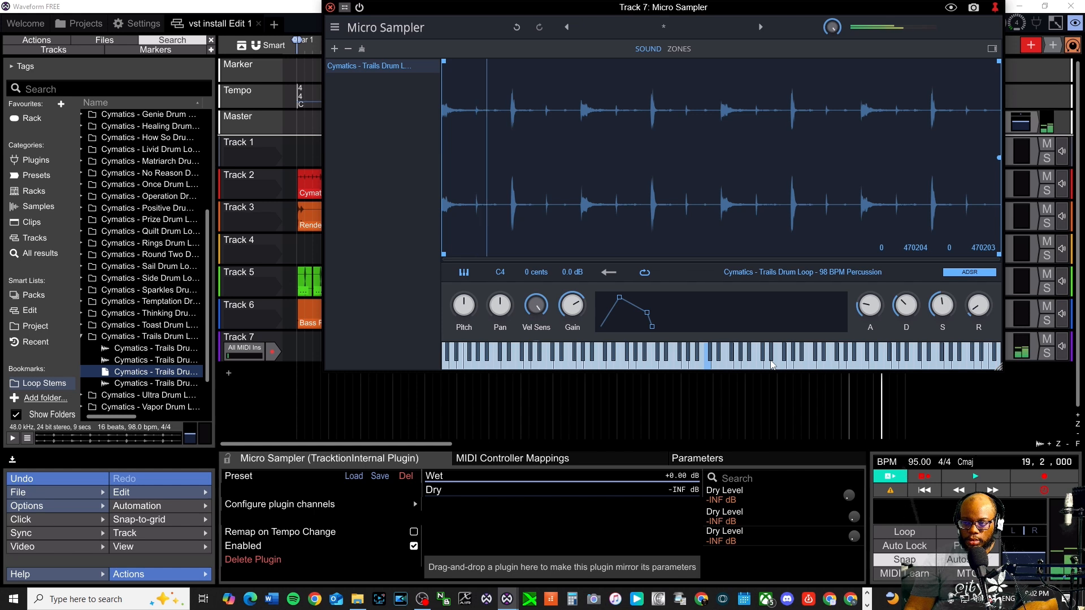
left_click_drag(986, 302, 985, 278)
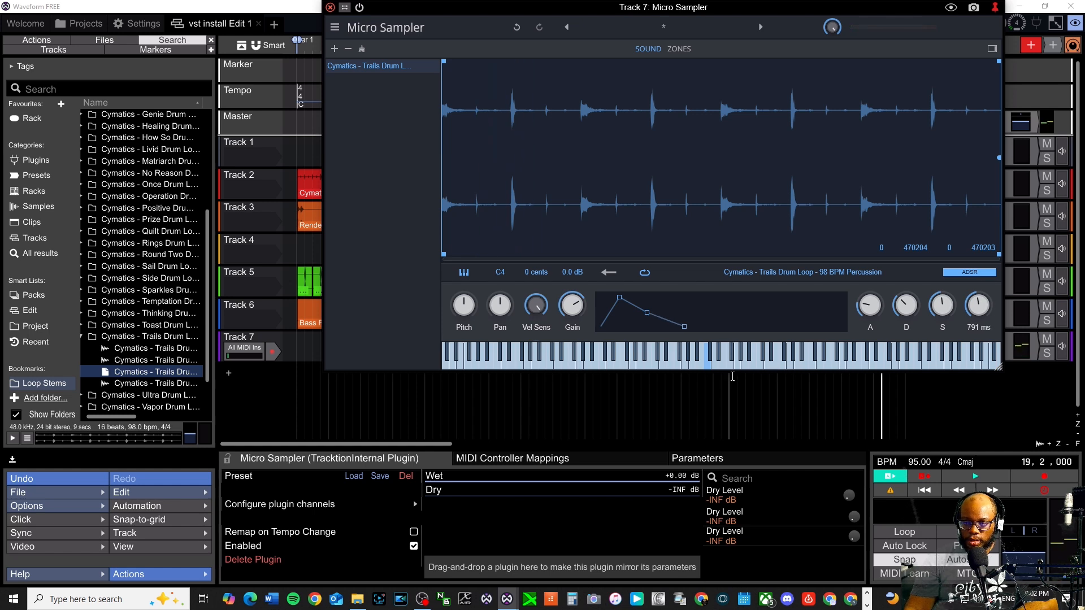
left_click(731, 356)
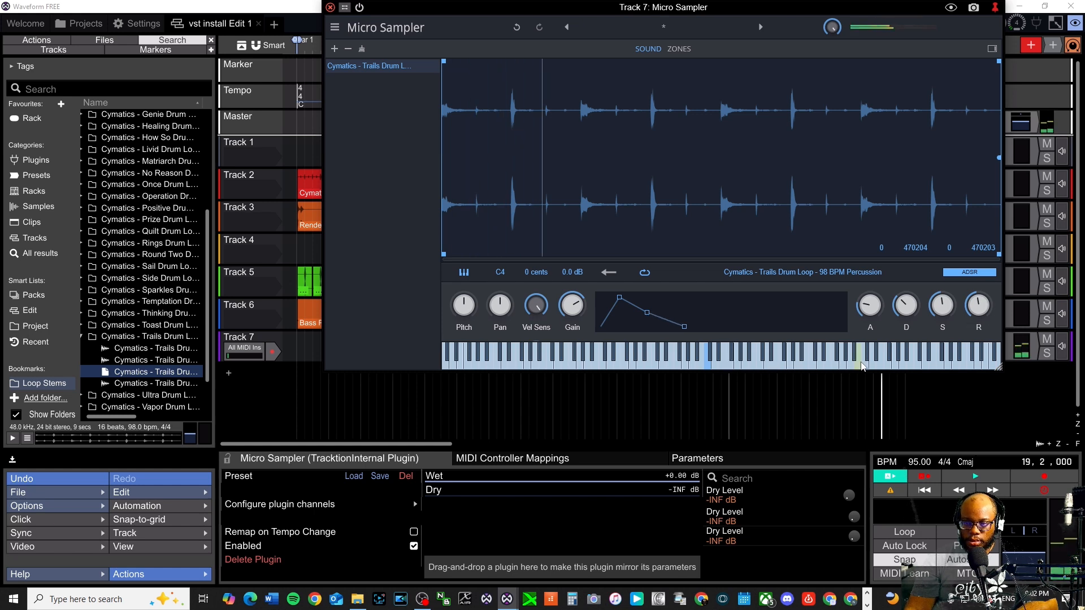
left_click(786, 367)
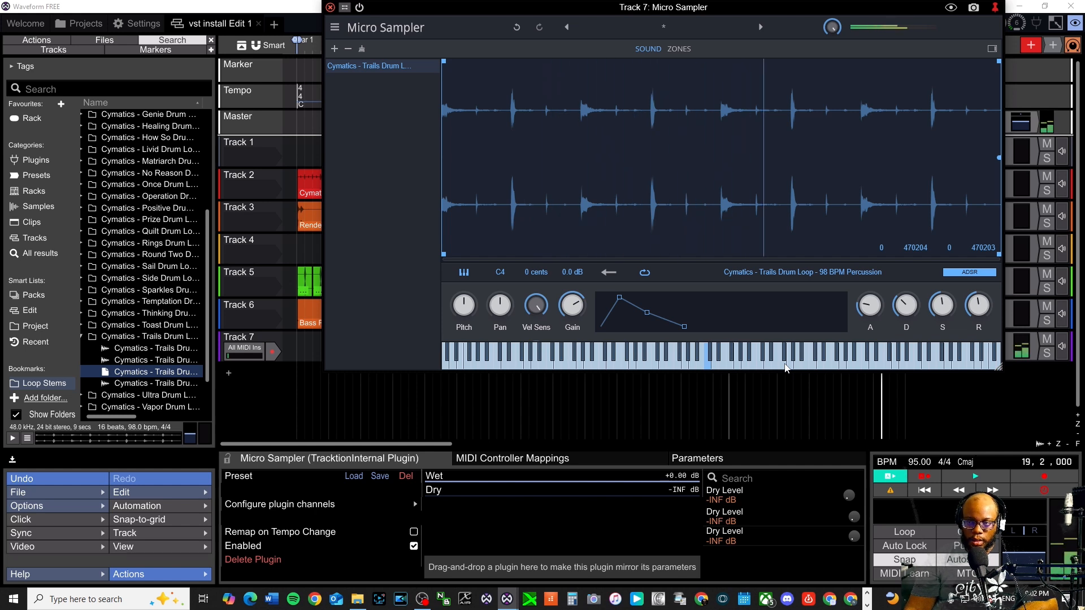
Step: Move the loop region to the middle of the sample and trim the sample's end to about sample 80165
left_click_drag(999, 158, 761, 166)
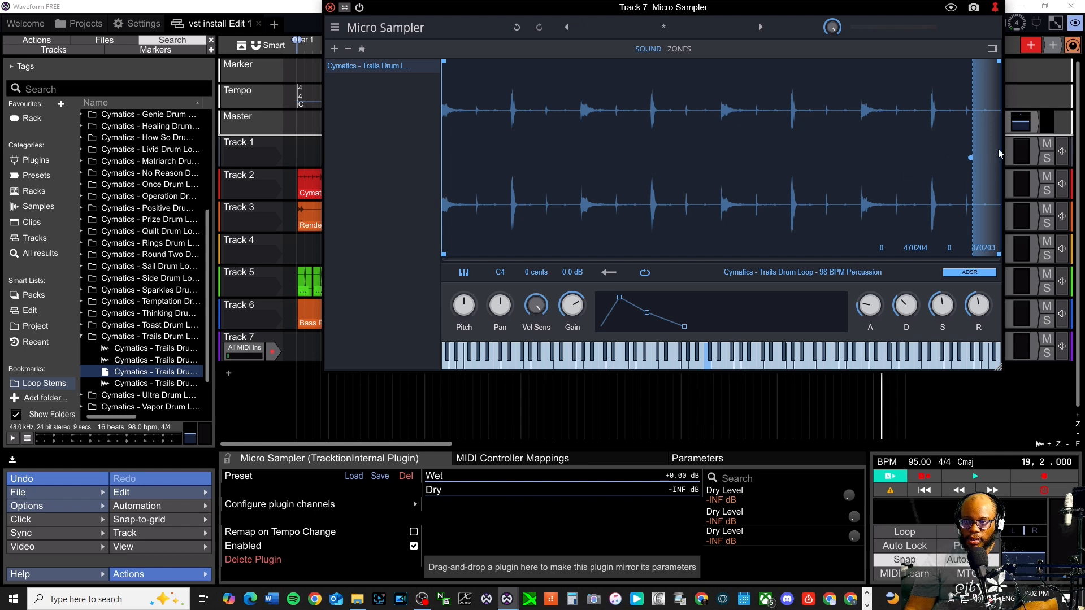
left_click_drag(998, 62, 761, 62)
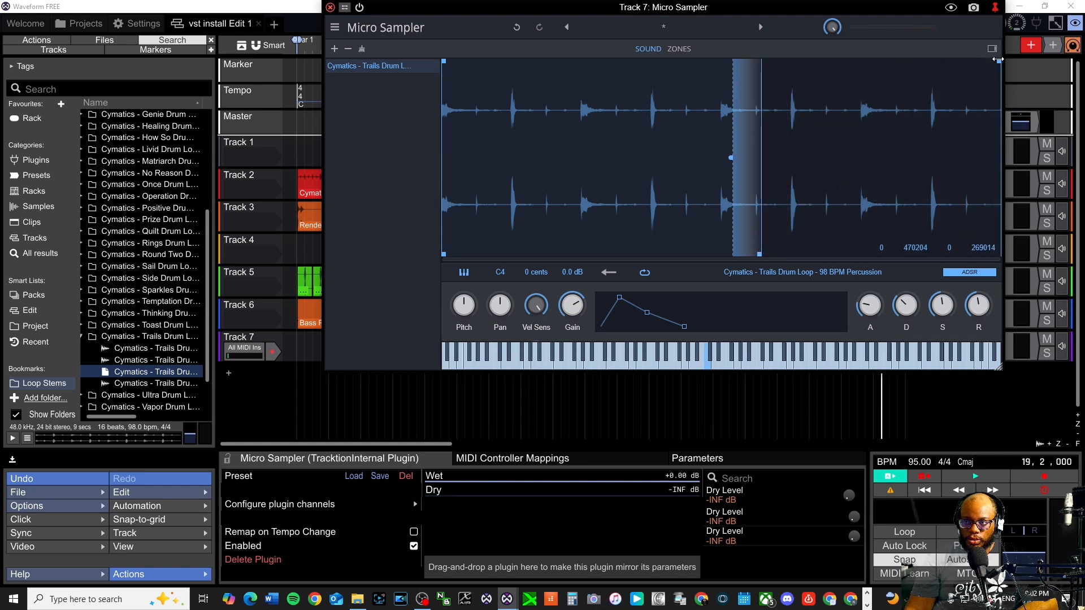
mouse_move(997, 60)
left_mouse_down()
mouse_move(641, 77)
mouse_move(543, 66)
left_mouse_up()
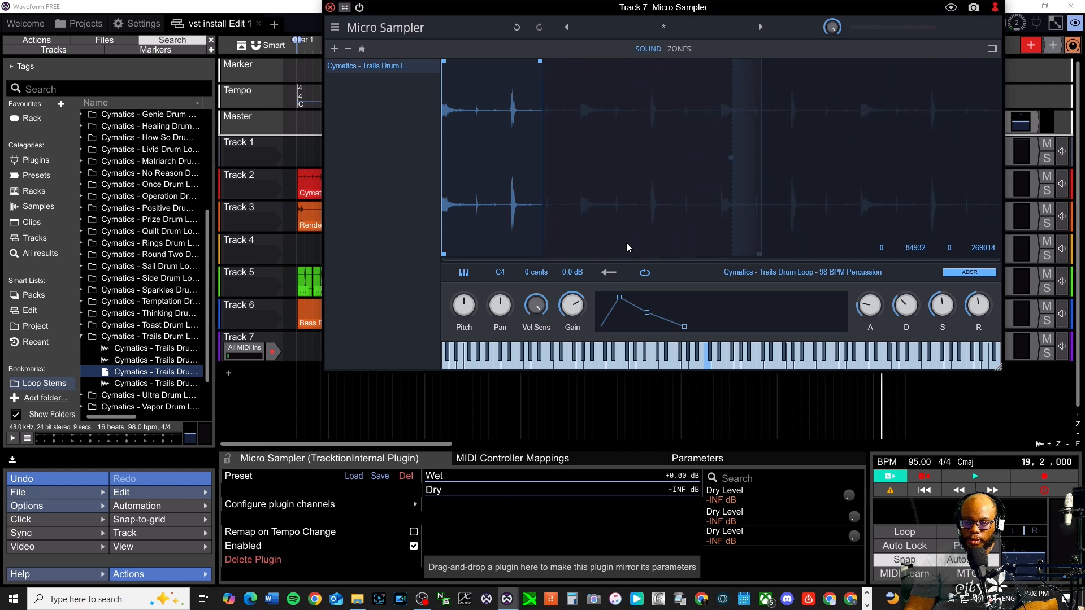
left_click(763, 361)
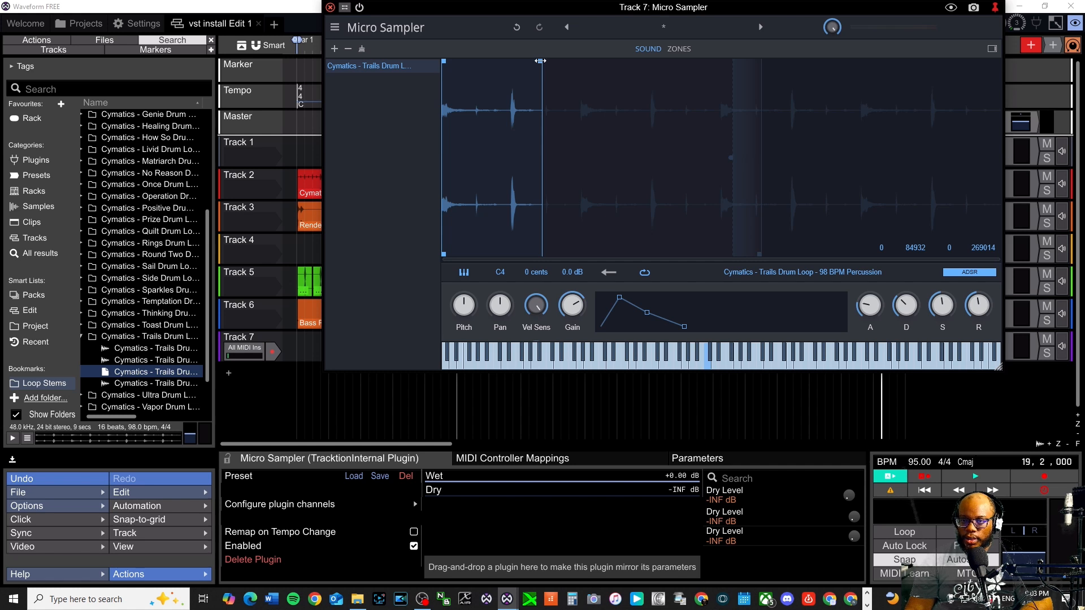
mouse_move(540, 61)
left_mouse_down()
mouse_move(562, 61)
mouse_move(512, 61)
mouse_move(533, 60)
left_mouse_up()
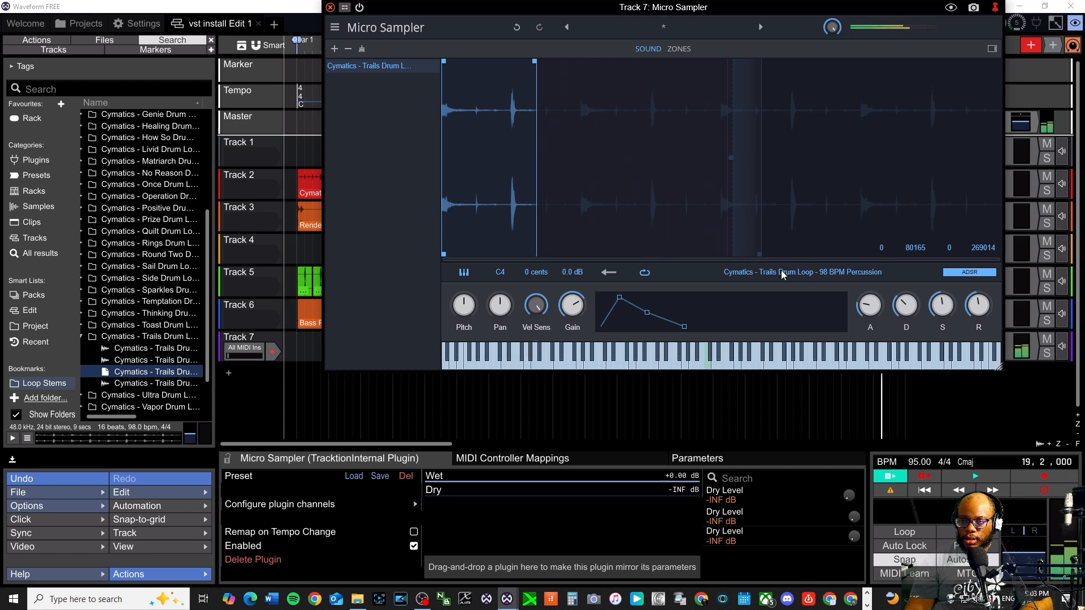
Step: Set the sample's loop mode to None and audition the trimmed sample on the keyboard
left_click(644, 272)
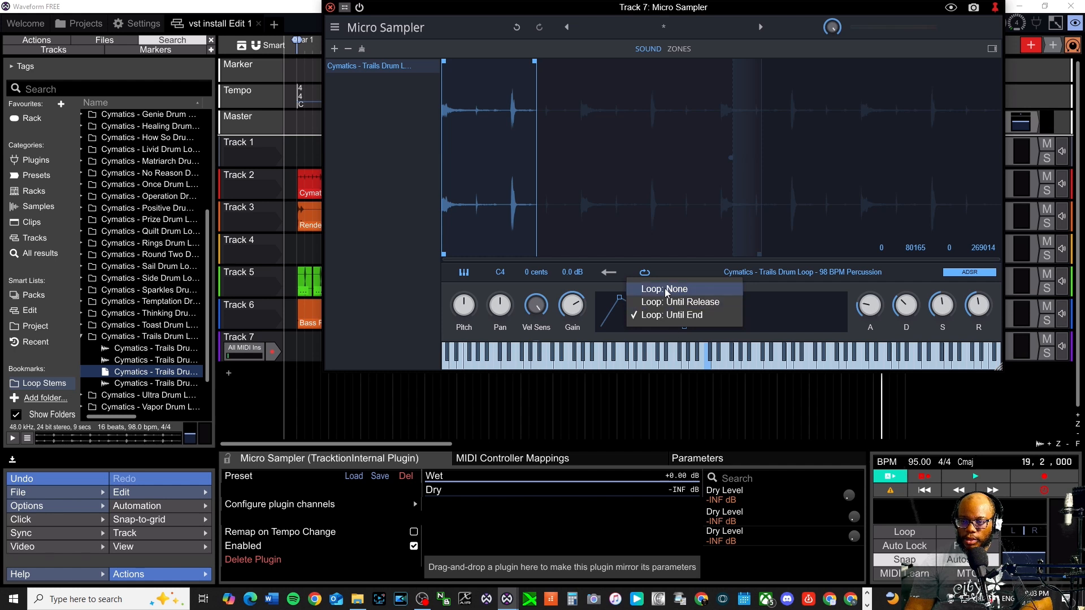
left_click(722, 290)
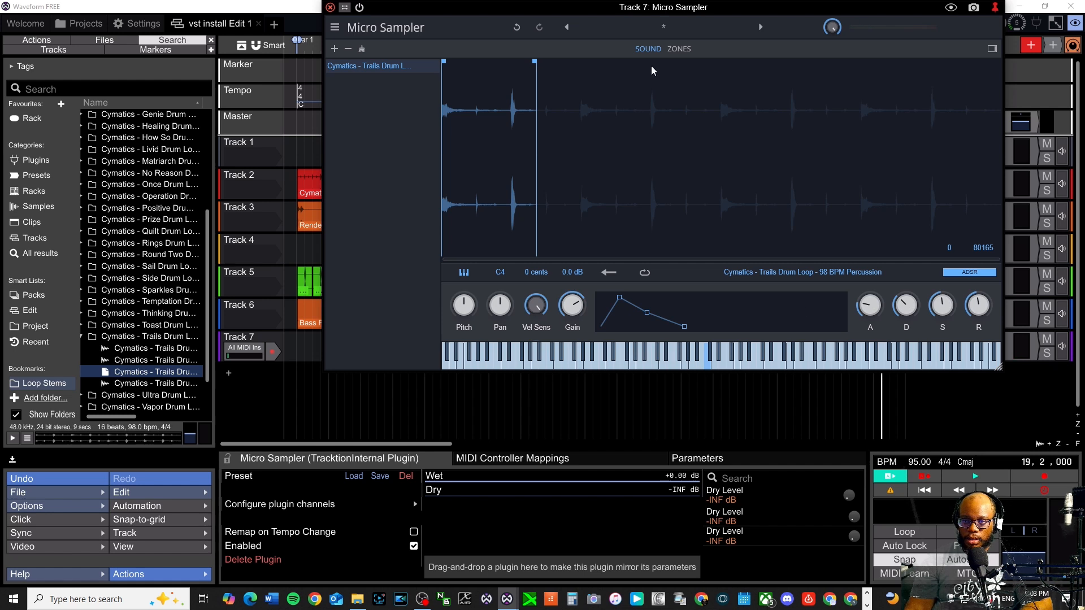
left_click(644, 273)
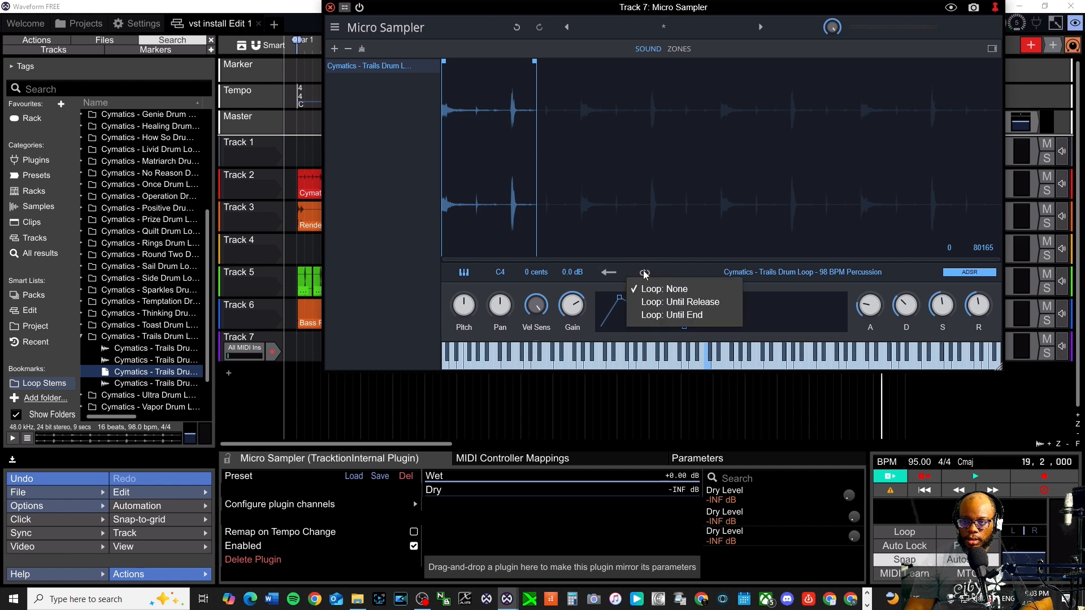
left_click(673, 291)
left_click(805, 356)
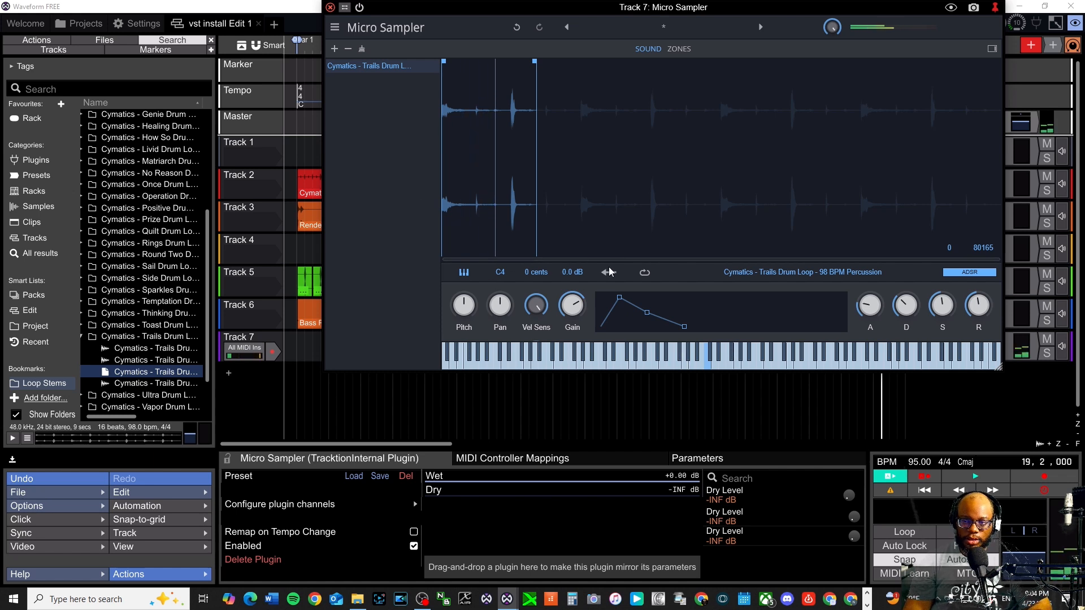
Step: Try the Until Release loop mode with the loop region near the end of the full waveform, and return looping to None
left_click(645, 272)
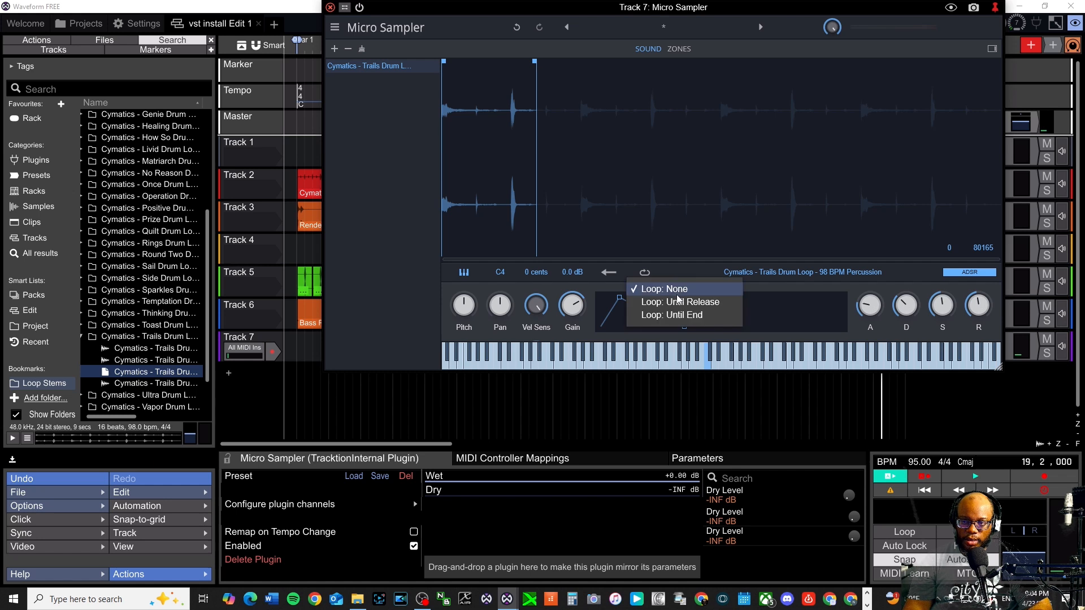
left_click(678, 301)
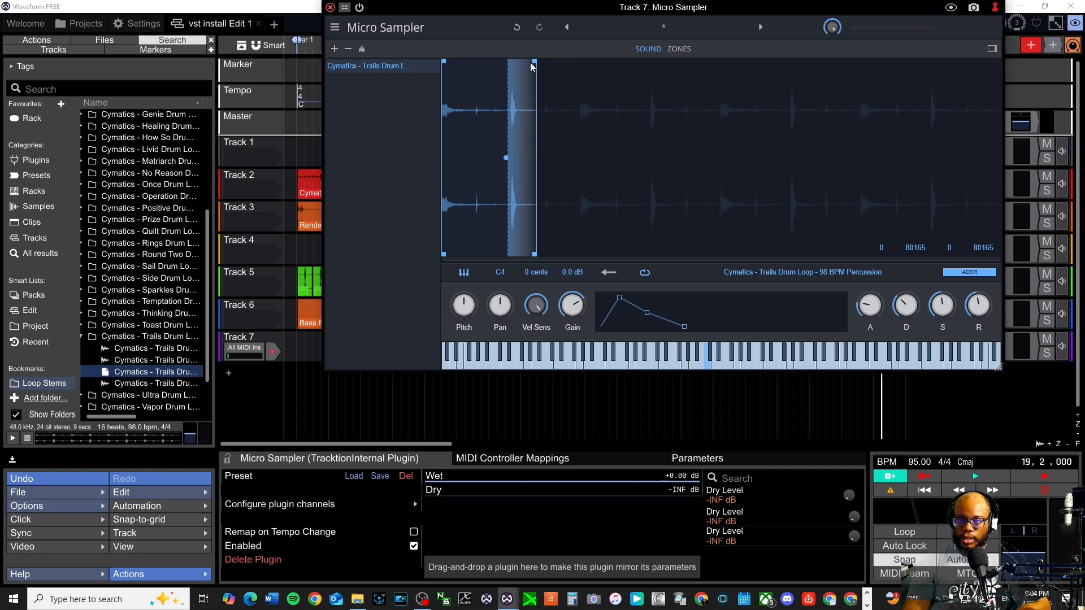
left_click_drag(533, 62, 710, 164)
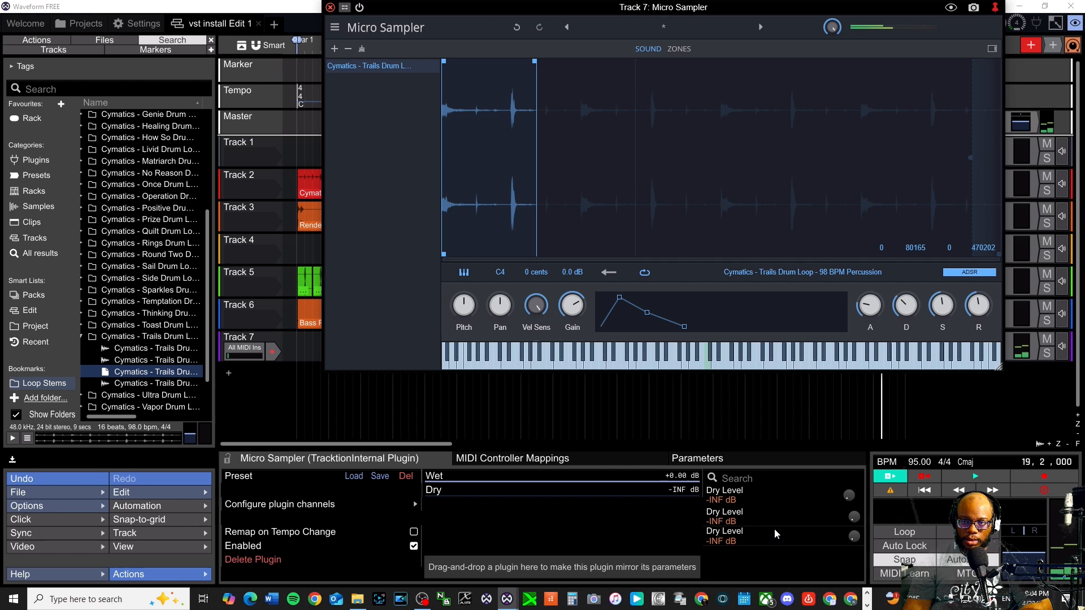
left_click(644, 272)
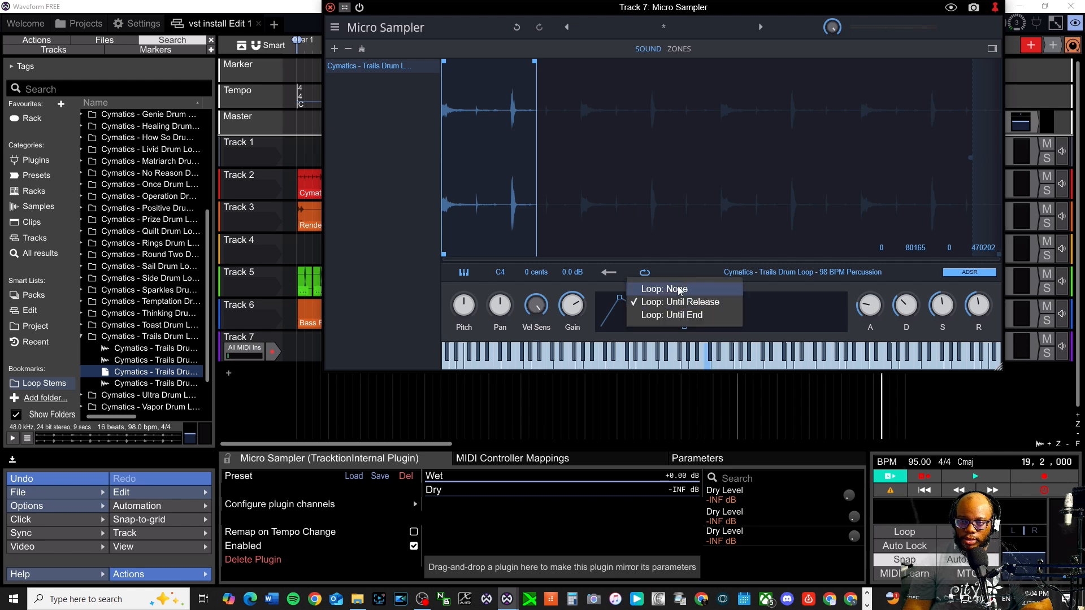
left_click(680, 290)
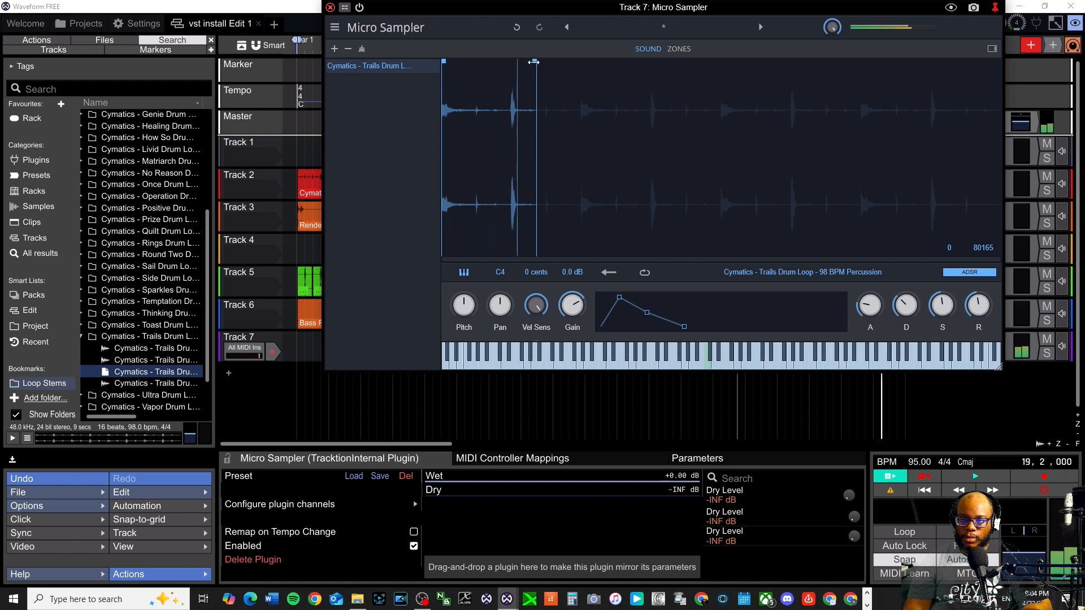
Step: Extend the sample's end to about sample 115294 and lower the envelope's attack to its minimum
left_click_drag(533, 61, 555, 65)
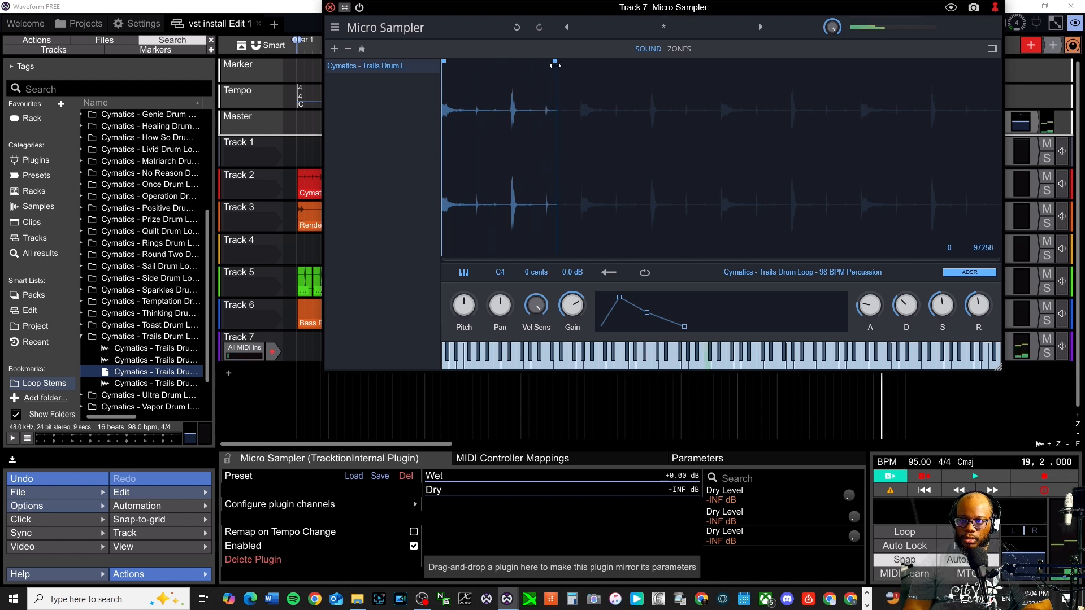
left_click_drag(555, 65, 574, 65)
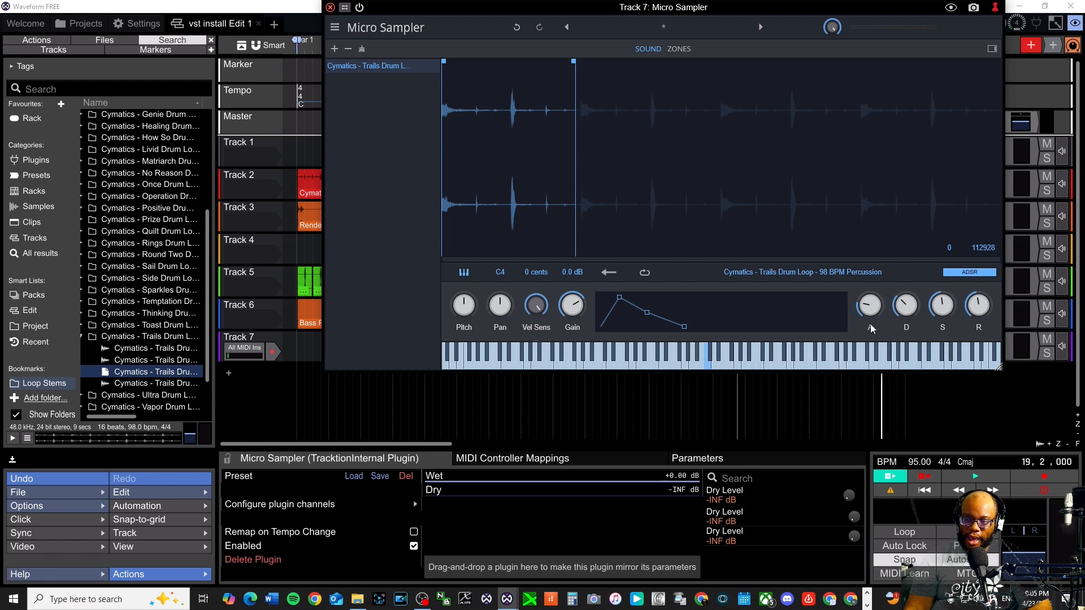
left_click_drag(871, 315, 870, 351)
left_click(822, 361)
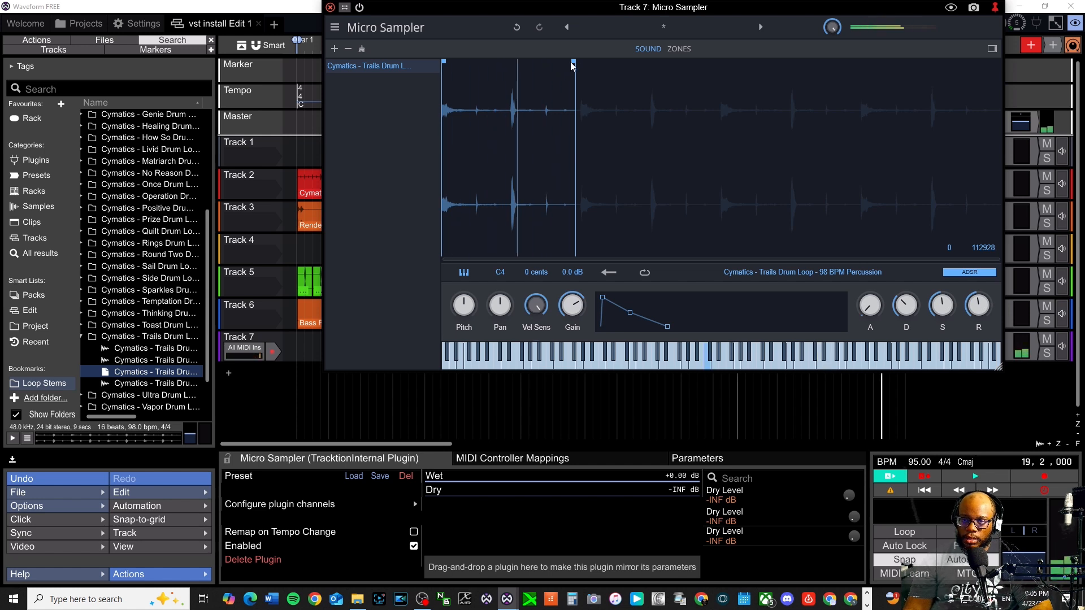
left_click_drag(573, 61, 579, 61)
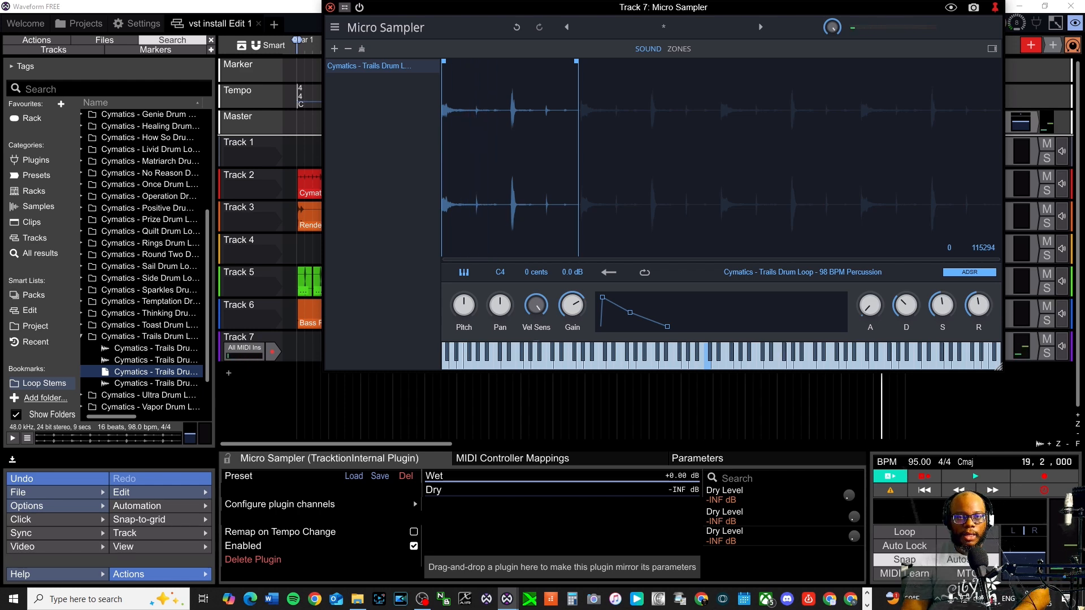
Step: Close the Micro Sampler and record a MIDI performance on Track 7 from bar 1 to about the end of bar 8
left_click(330, 7)
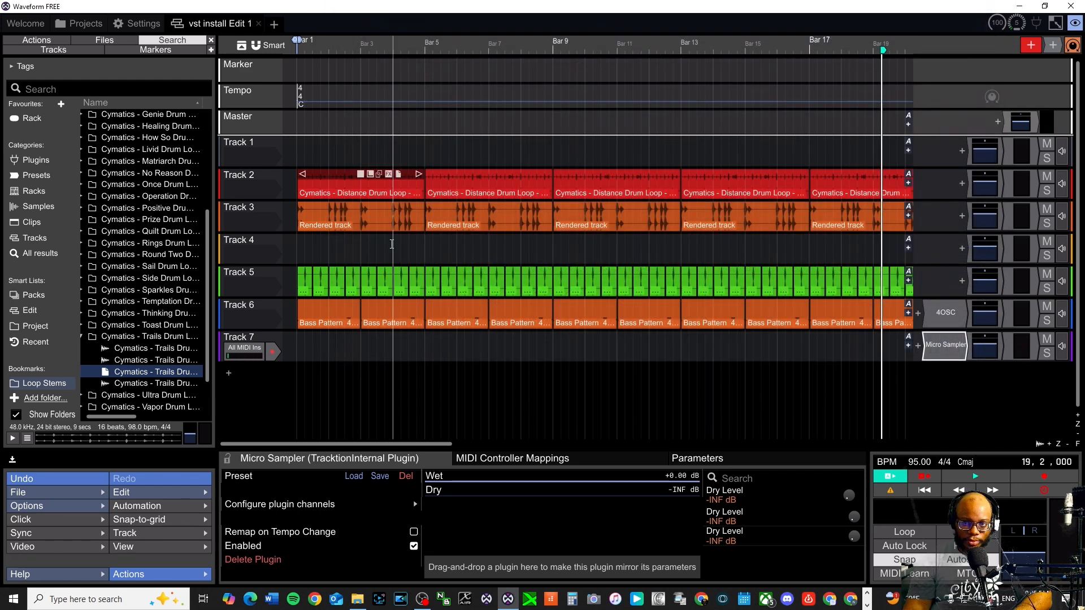
key("Home")
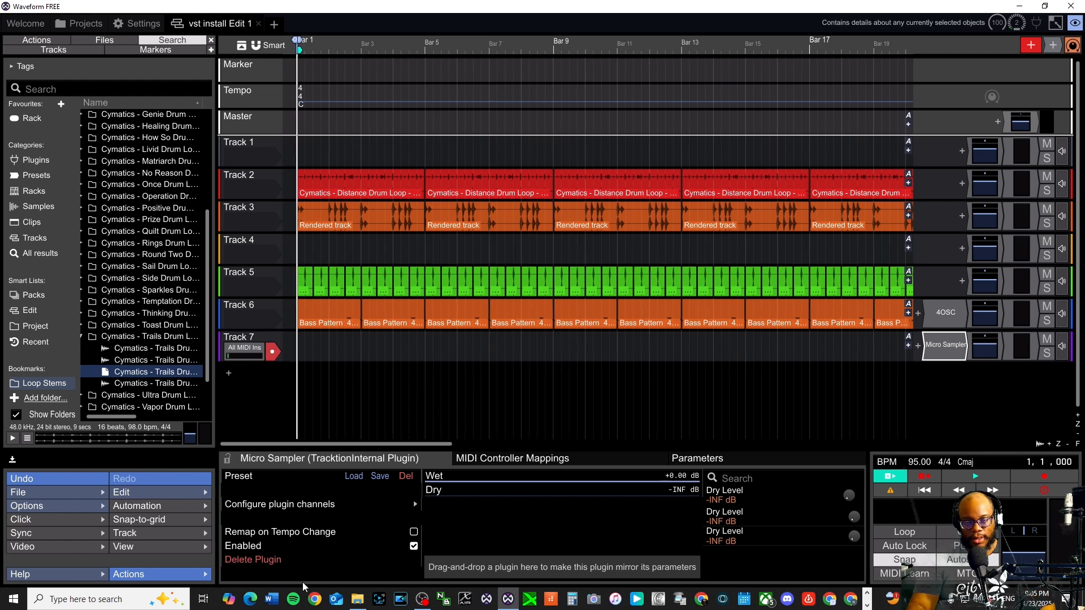
key("r")
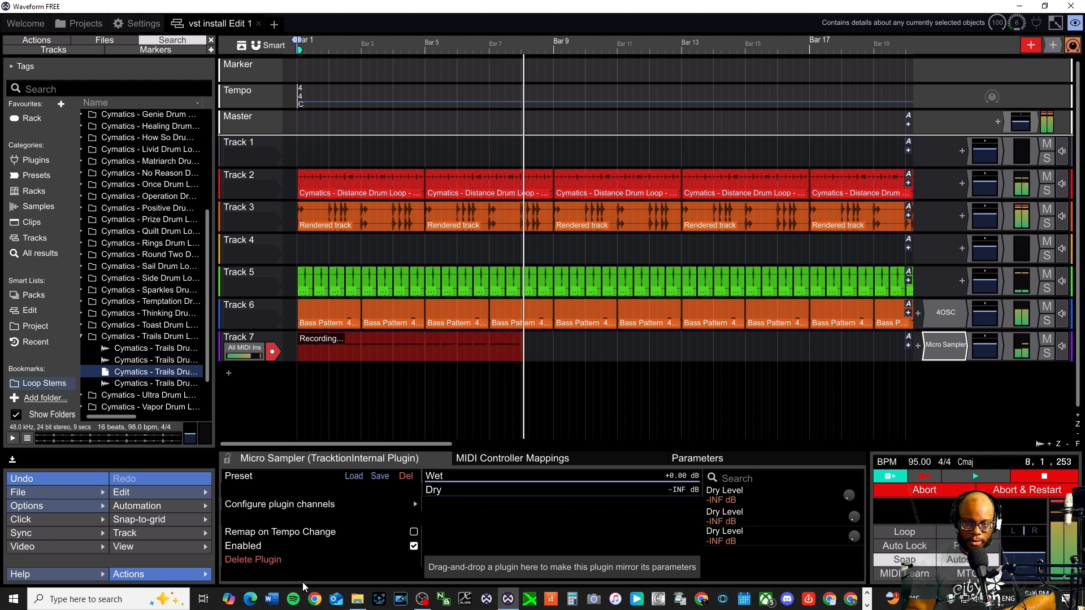
key("space")
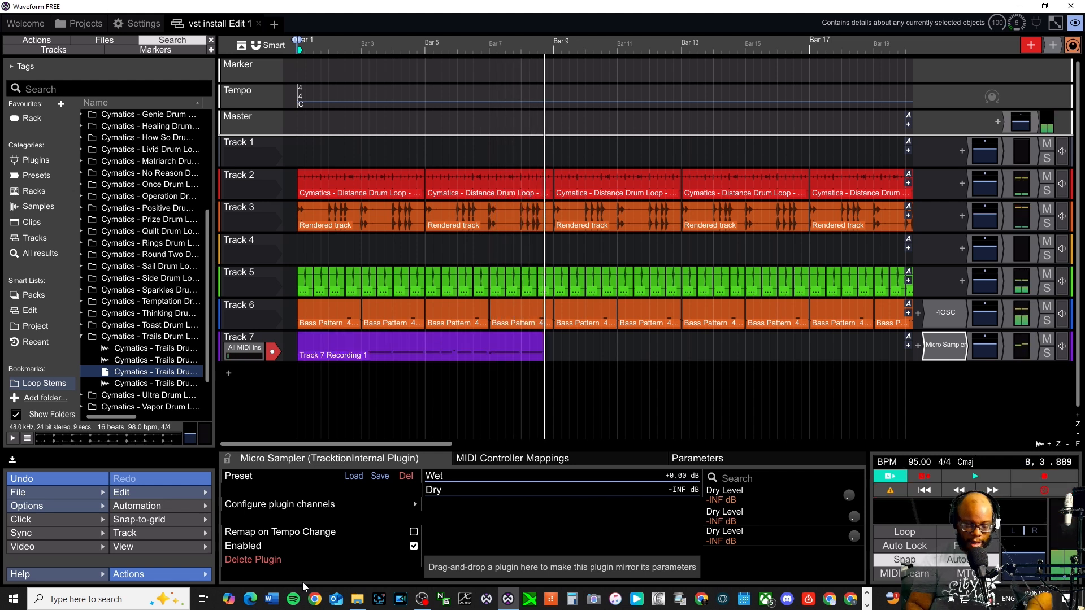
Step: Play the Track 7 recording from the start, first soloed and again with all tracks, and save the edit
key("w")
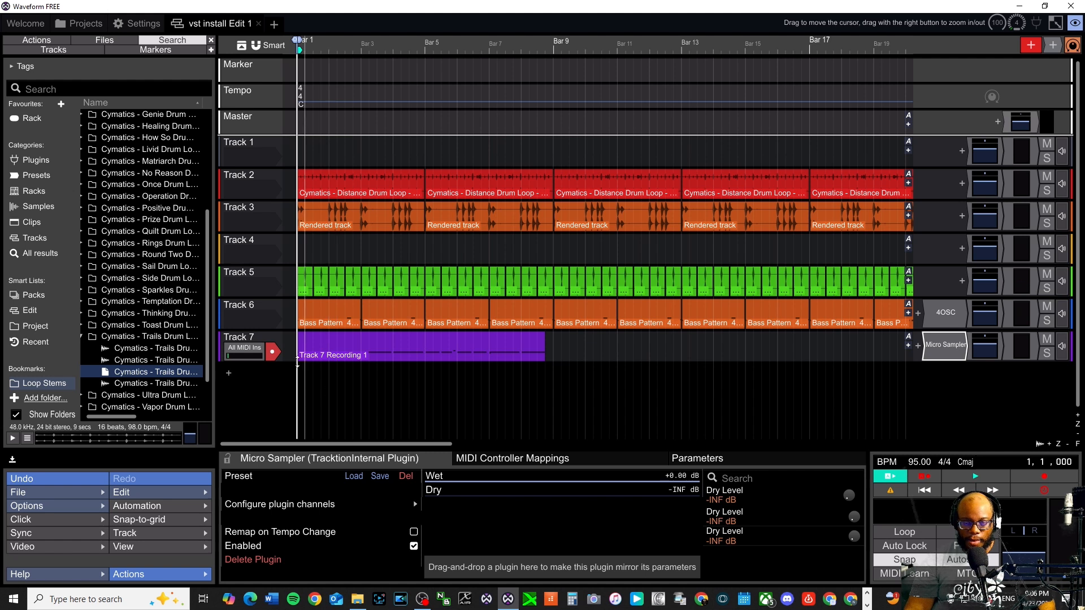
left_click(1047, 353)
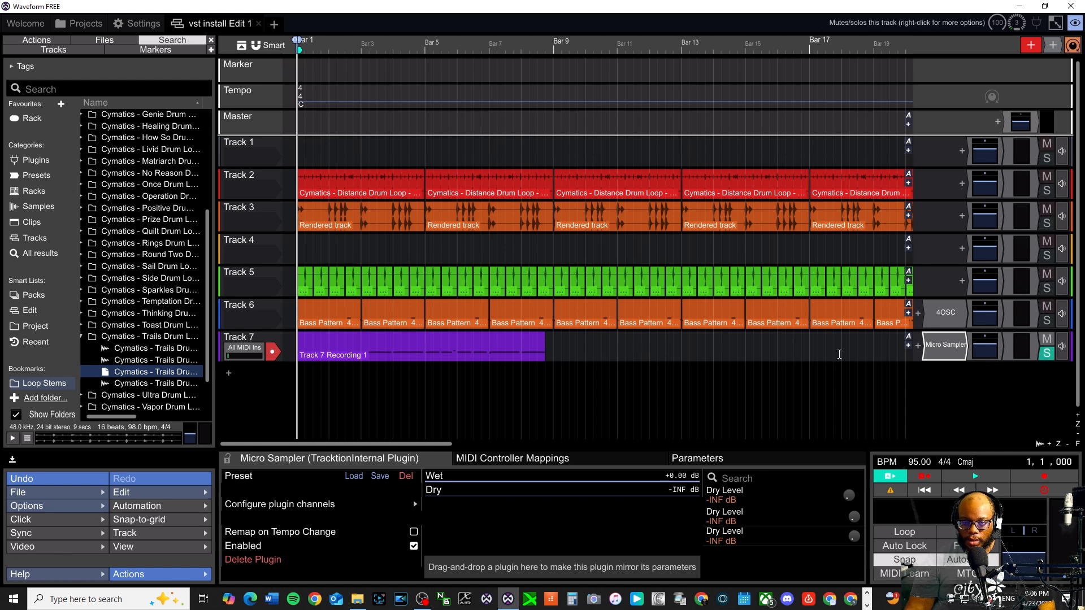
key("space")
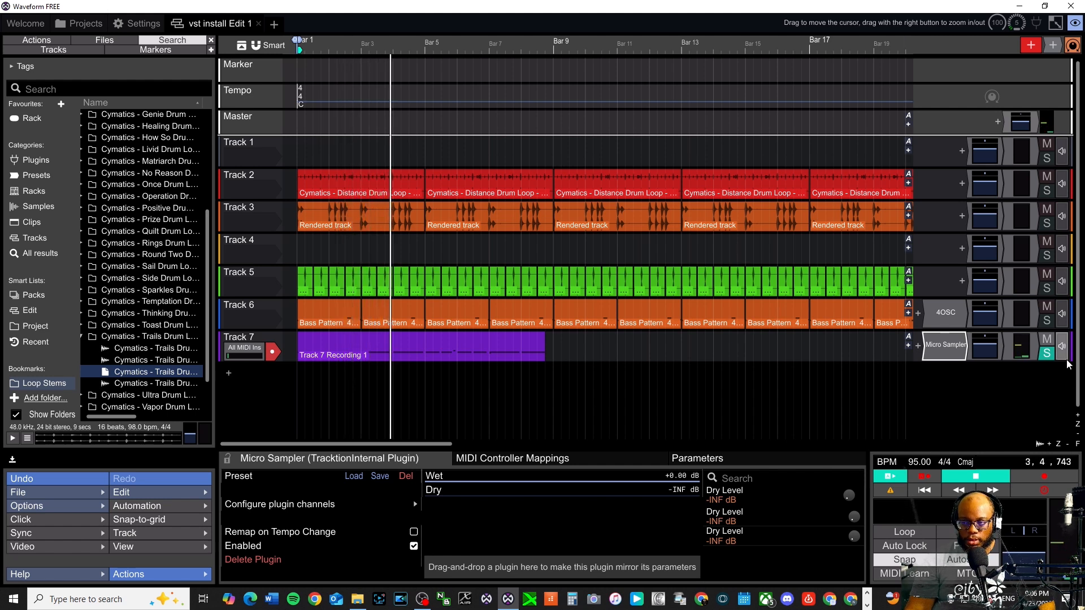
left_click(1046, 354)
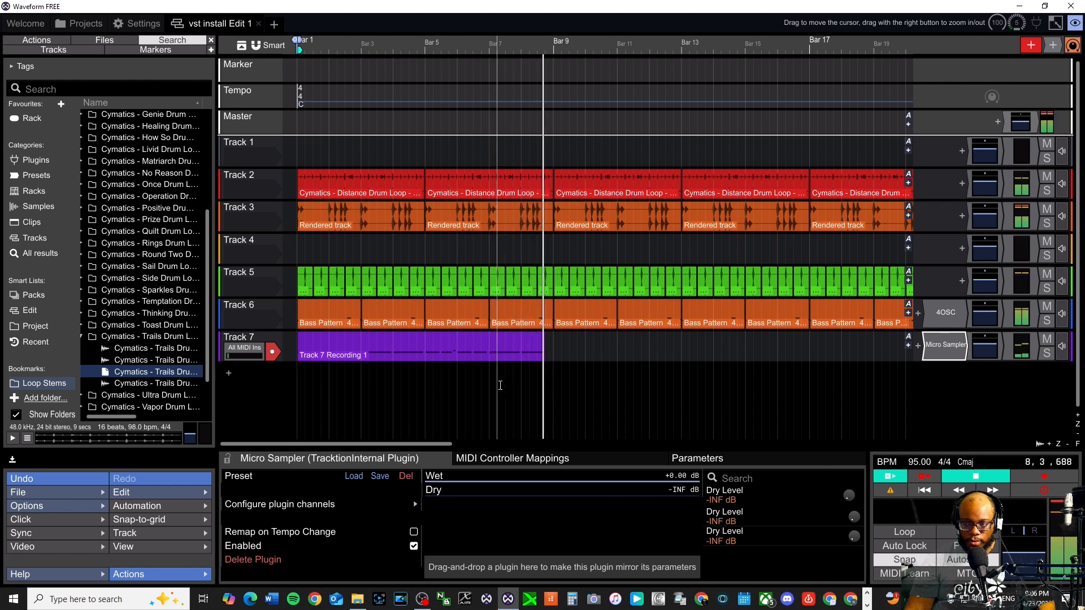
key("space")
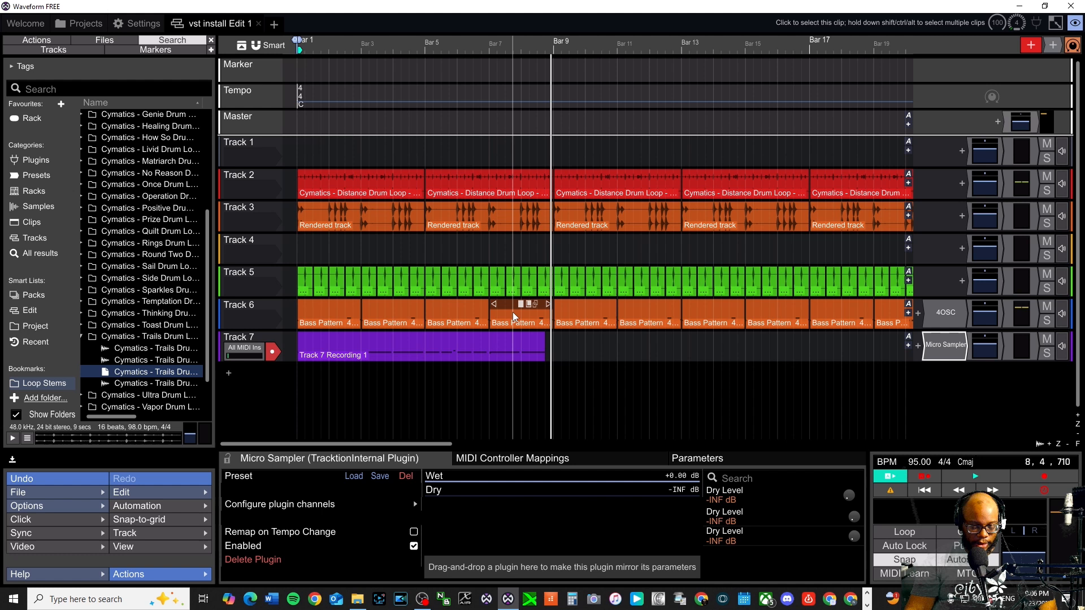
key("ctrl+s")
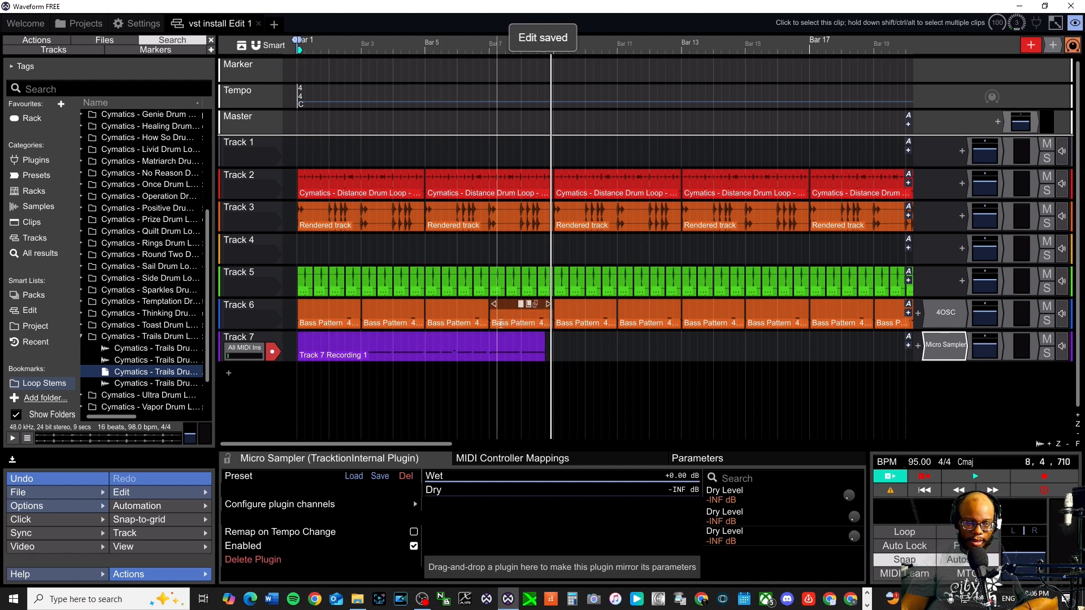